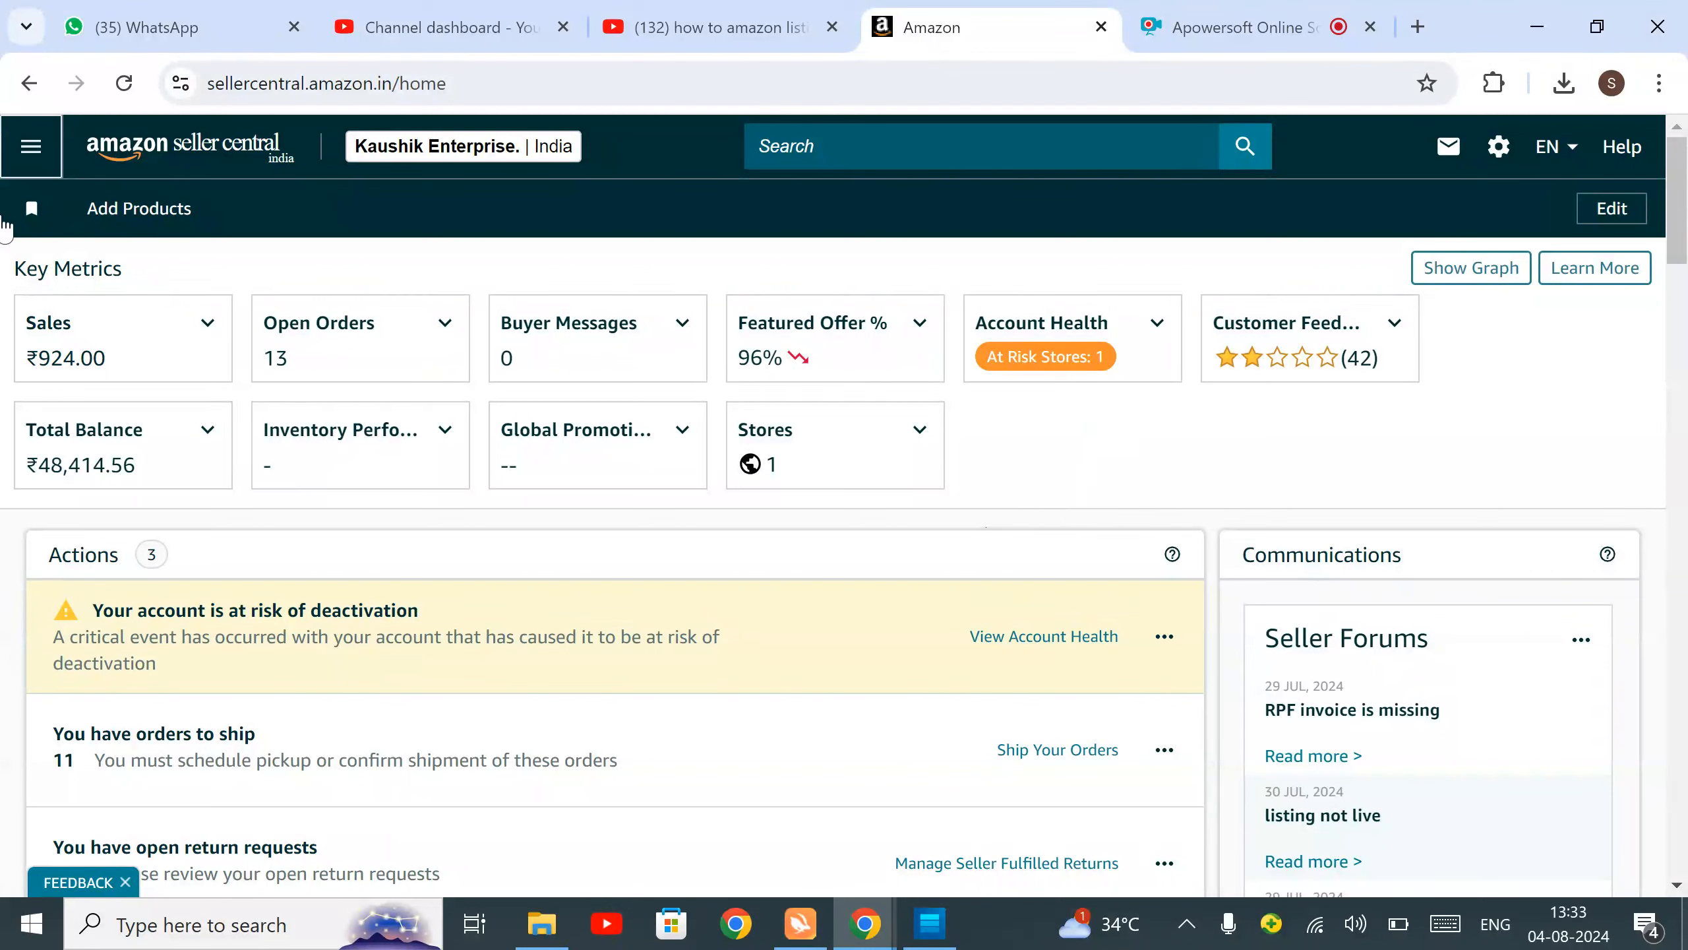
Open the catalogue page for adding products via upload.
{"action": "left_click", "coordinate": [45, 159]}
{"action": "mouse_move", "coordinate": [112, 230]}
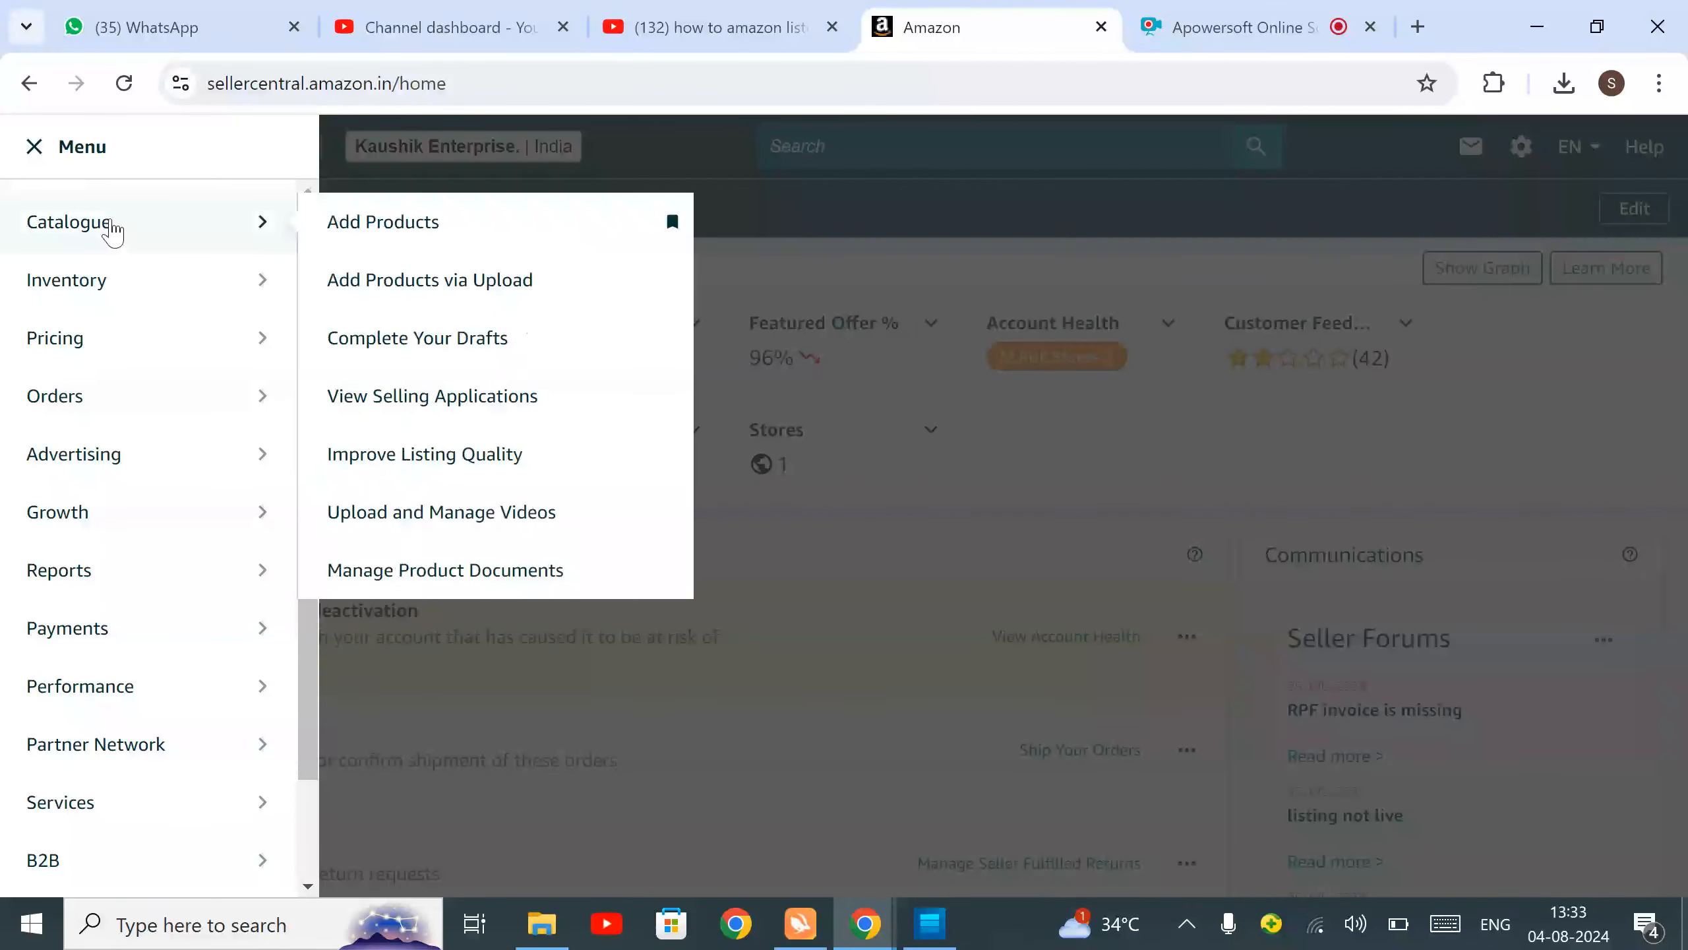
{"action": "left_click", "coordinate": [477, 294]}
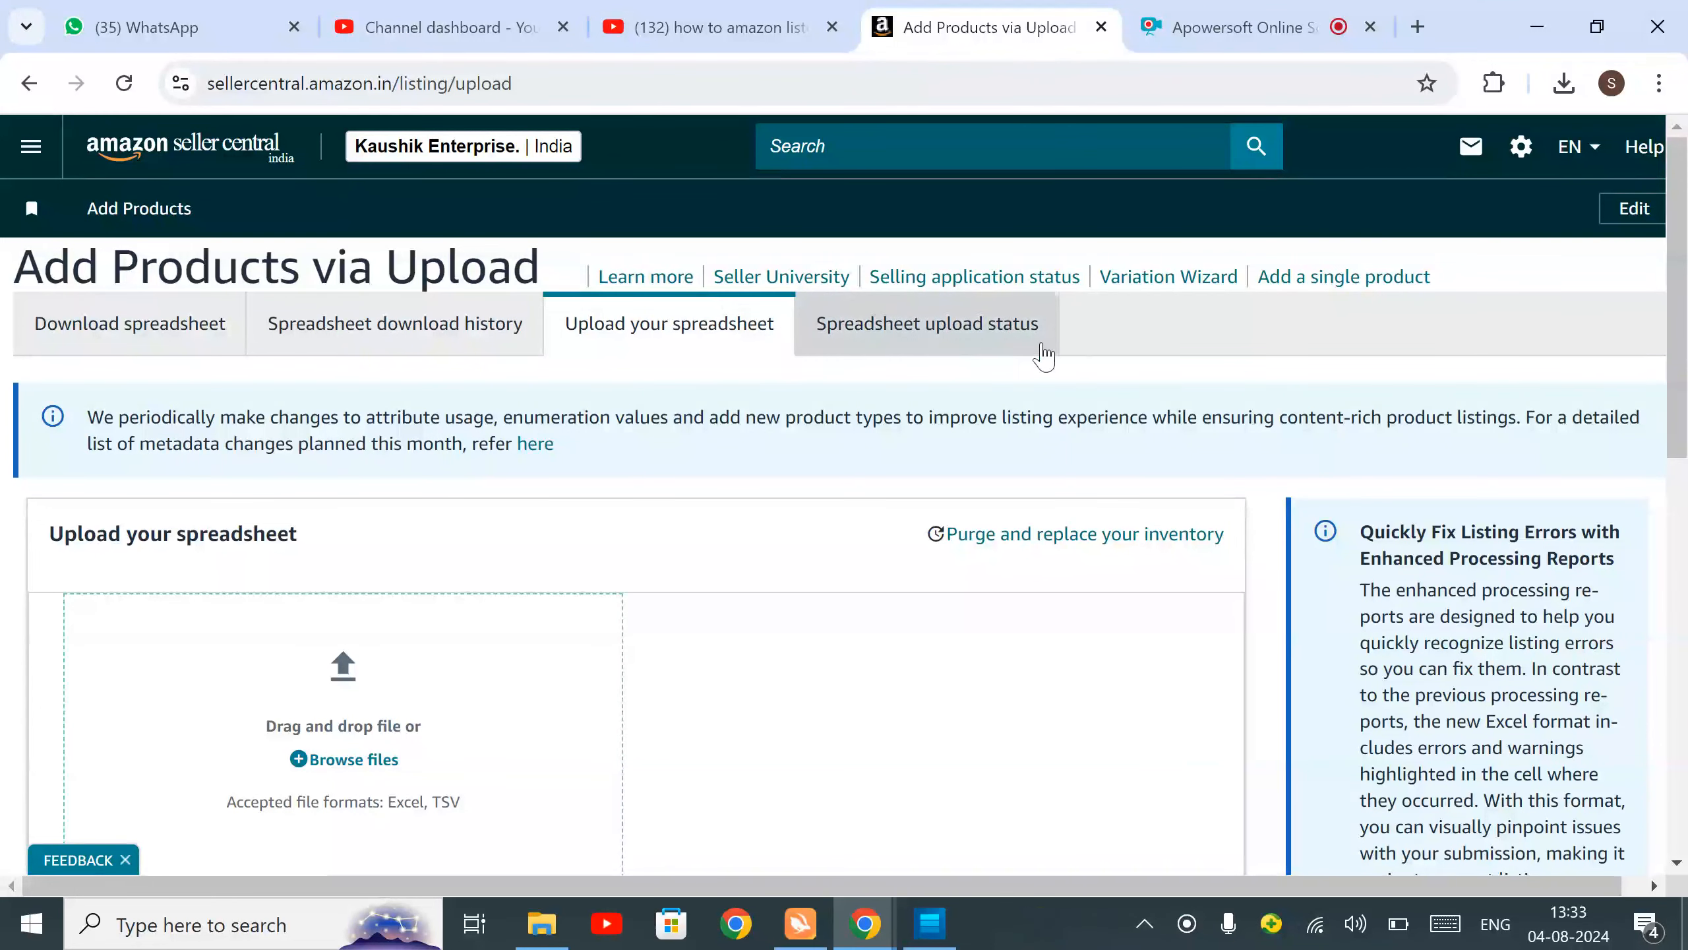
Examine the spreadsheet download, download history, upload and upload status sections of Add Products via Upload.
{"action": "left_click", "coordinate": [132, 343]}
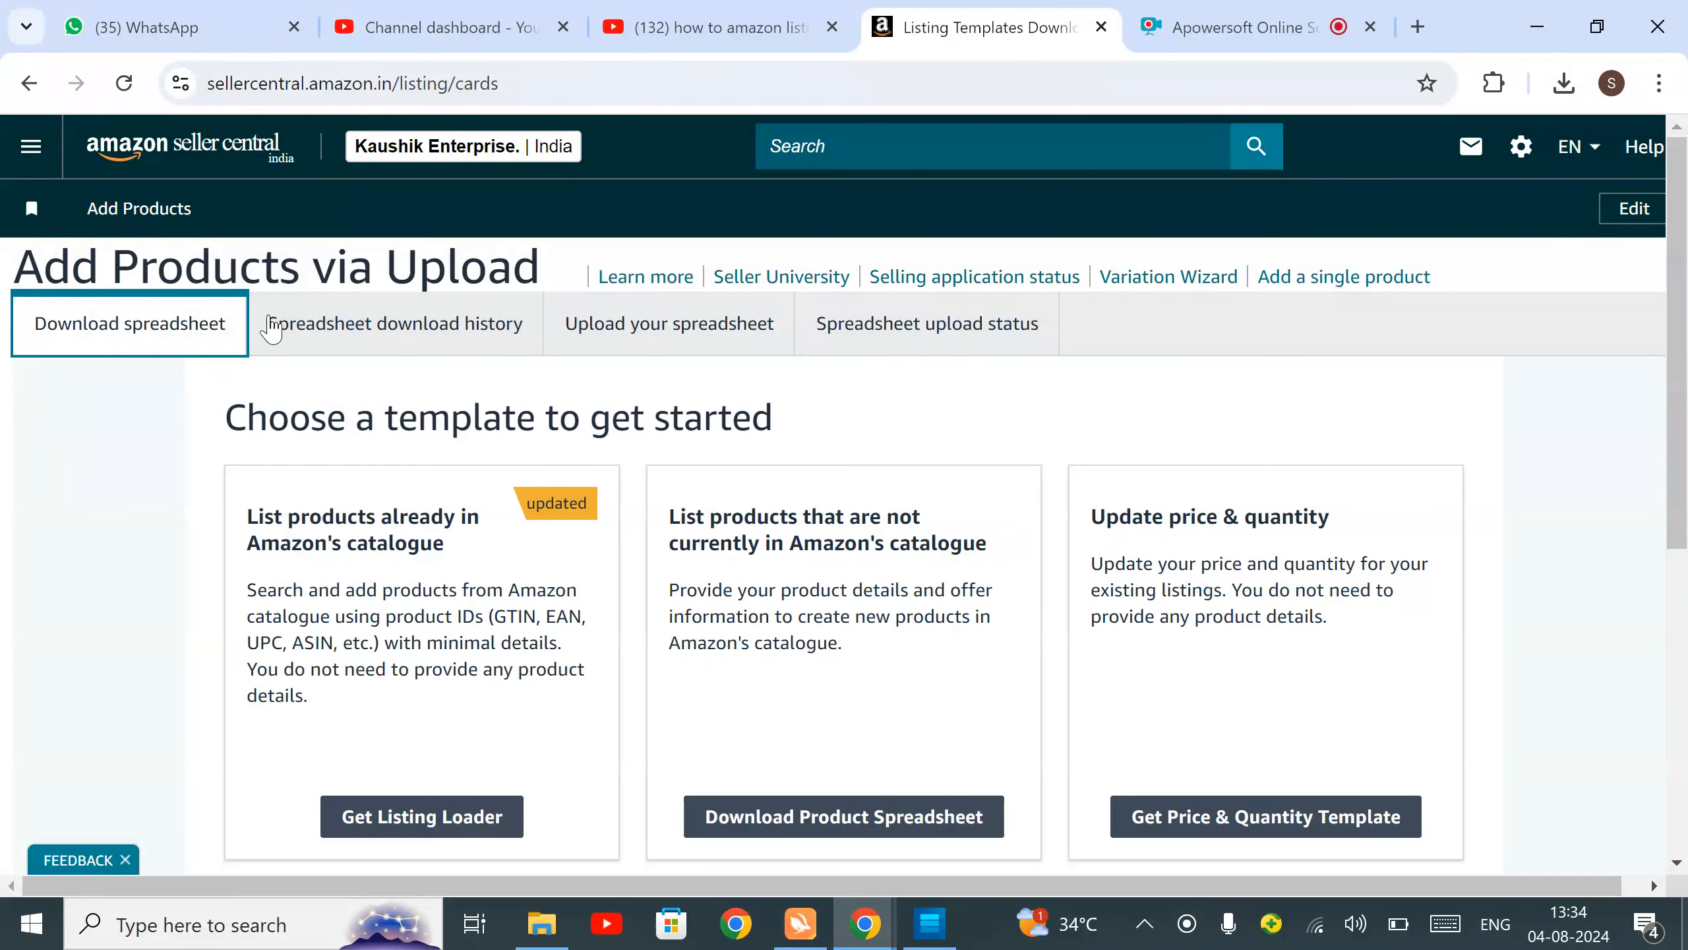
{"action": "left_click", "coordinate": [407, 334]}
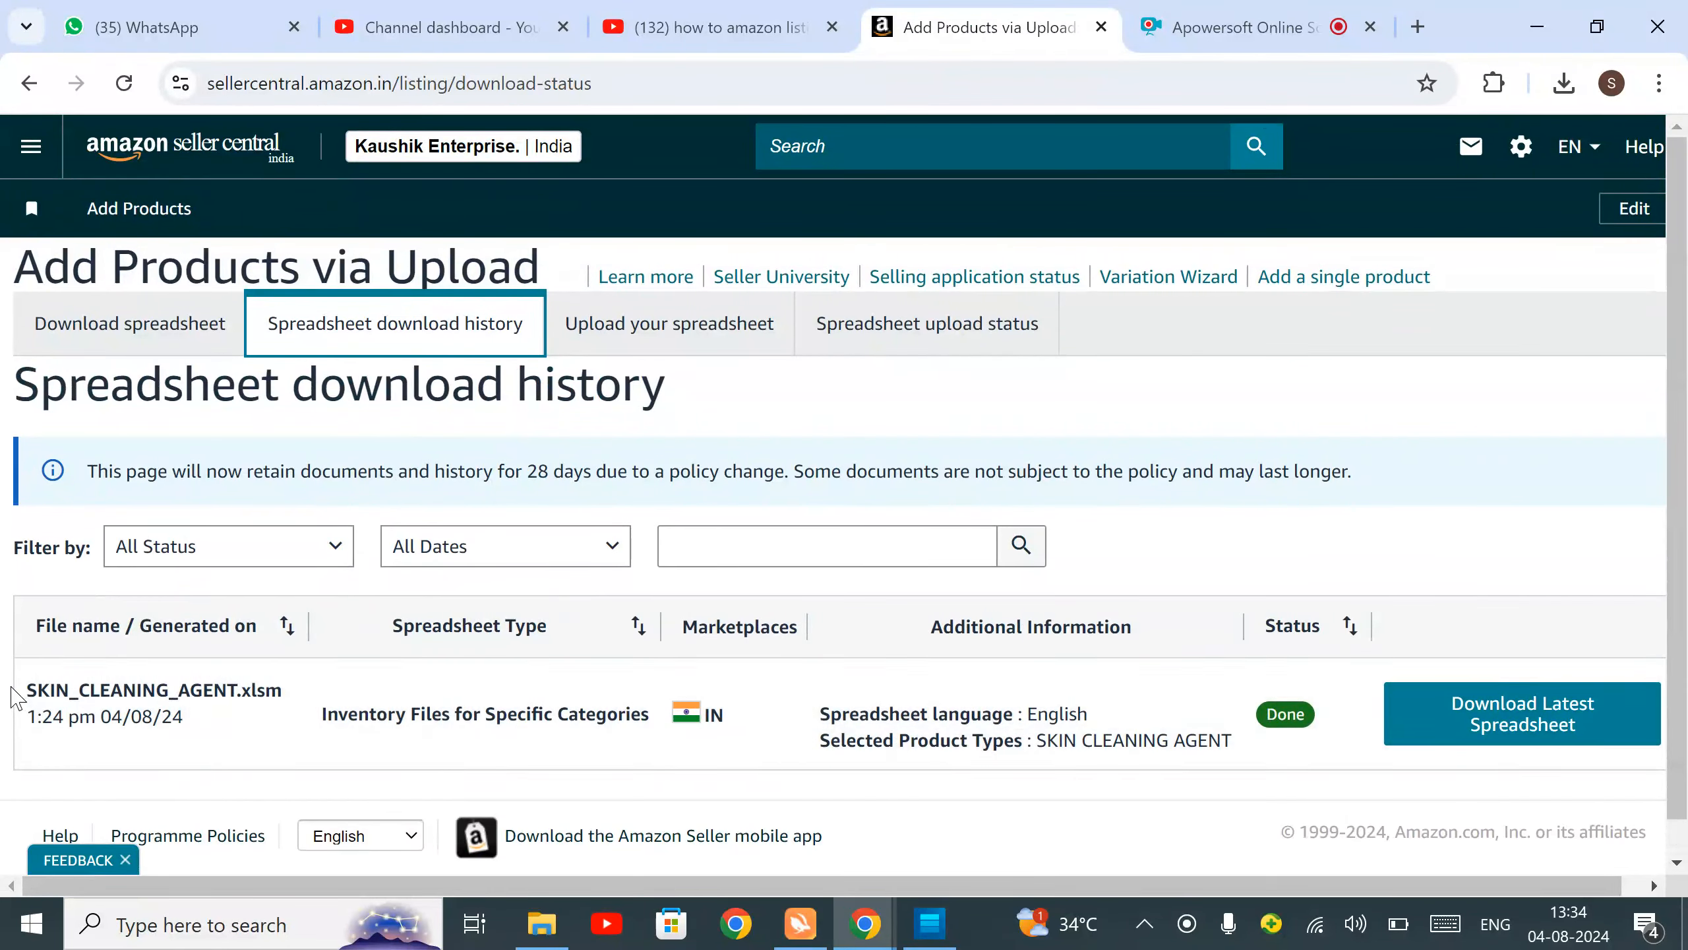
{"action": "left_click_drag", "start_coordinate": [25, 696], "coordinate": [376, 710]}
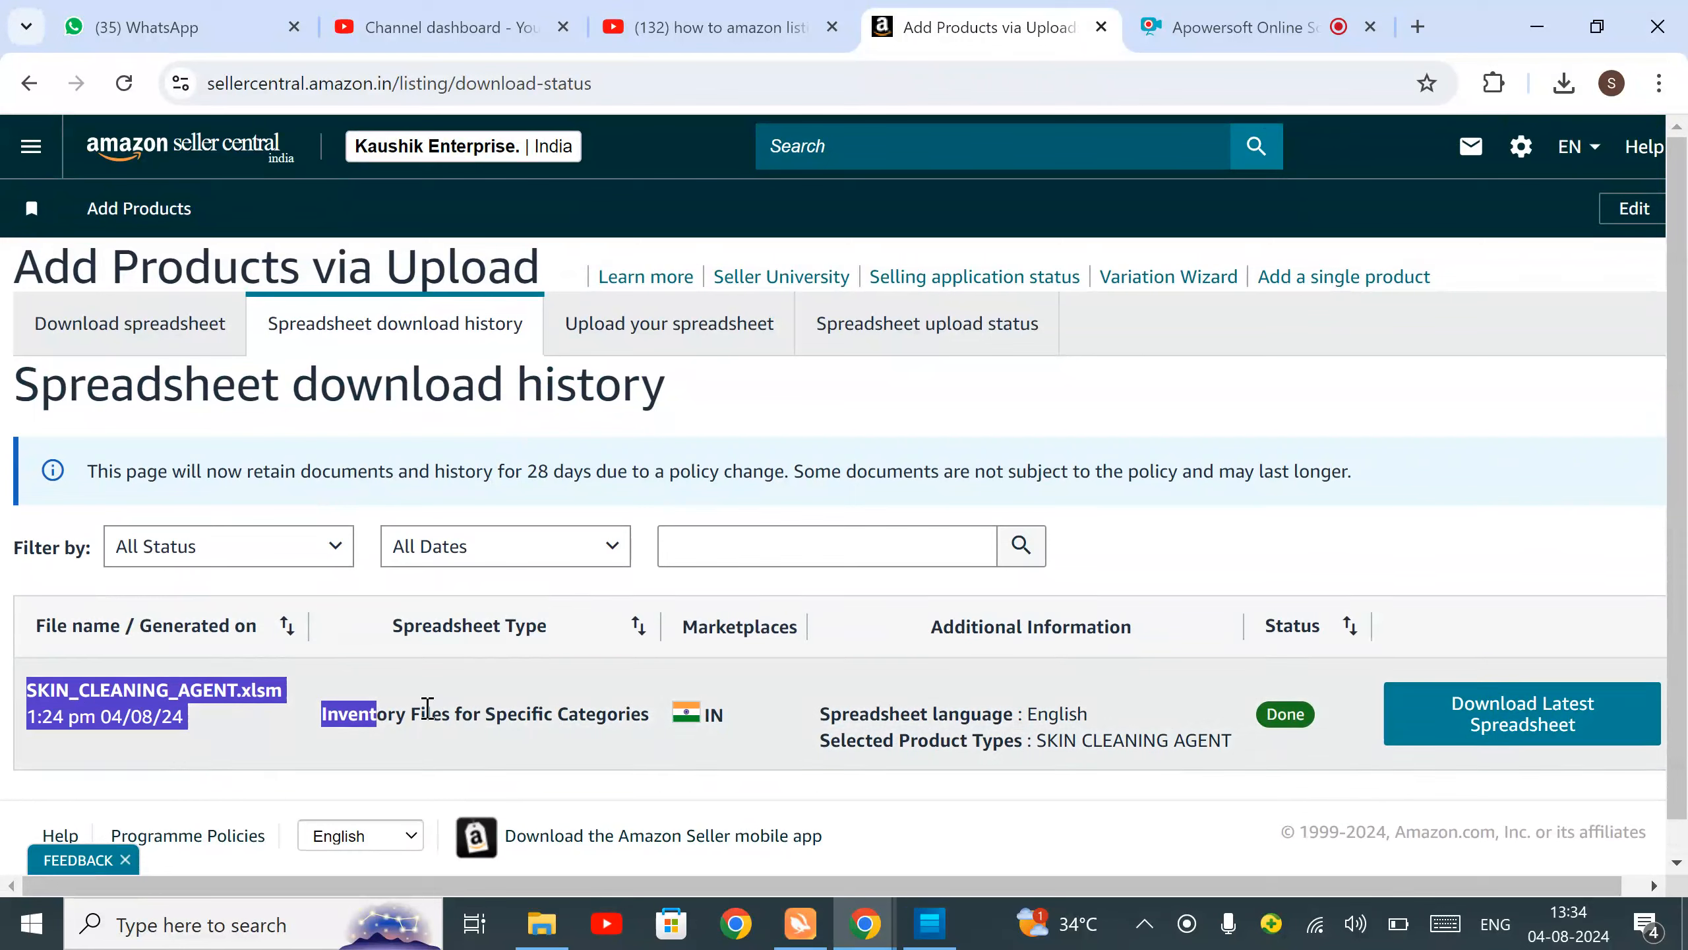
{"action": "left_click", "coordinate": [635, 348]}
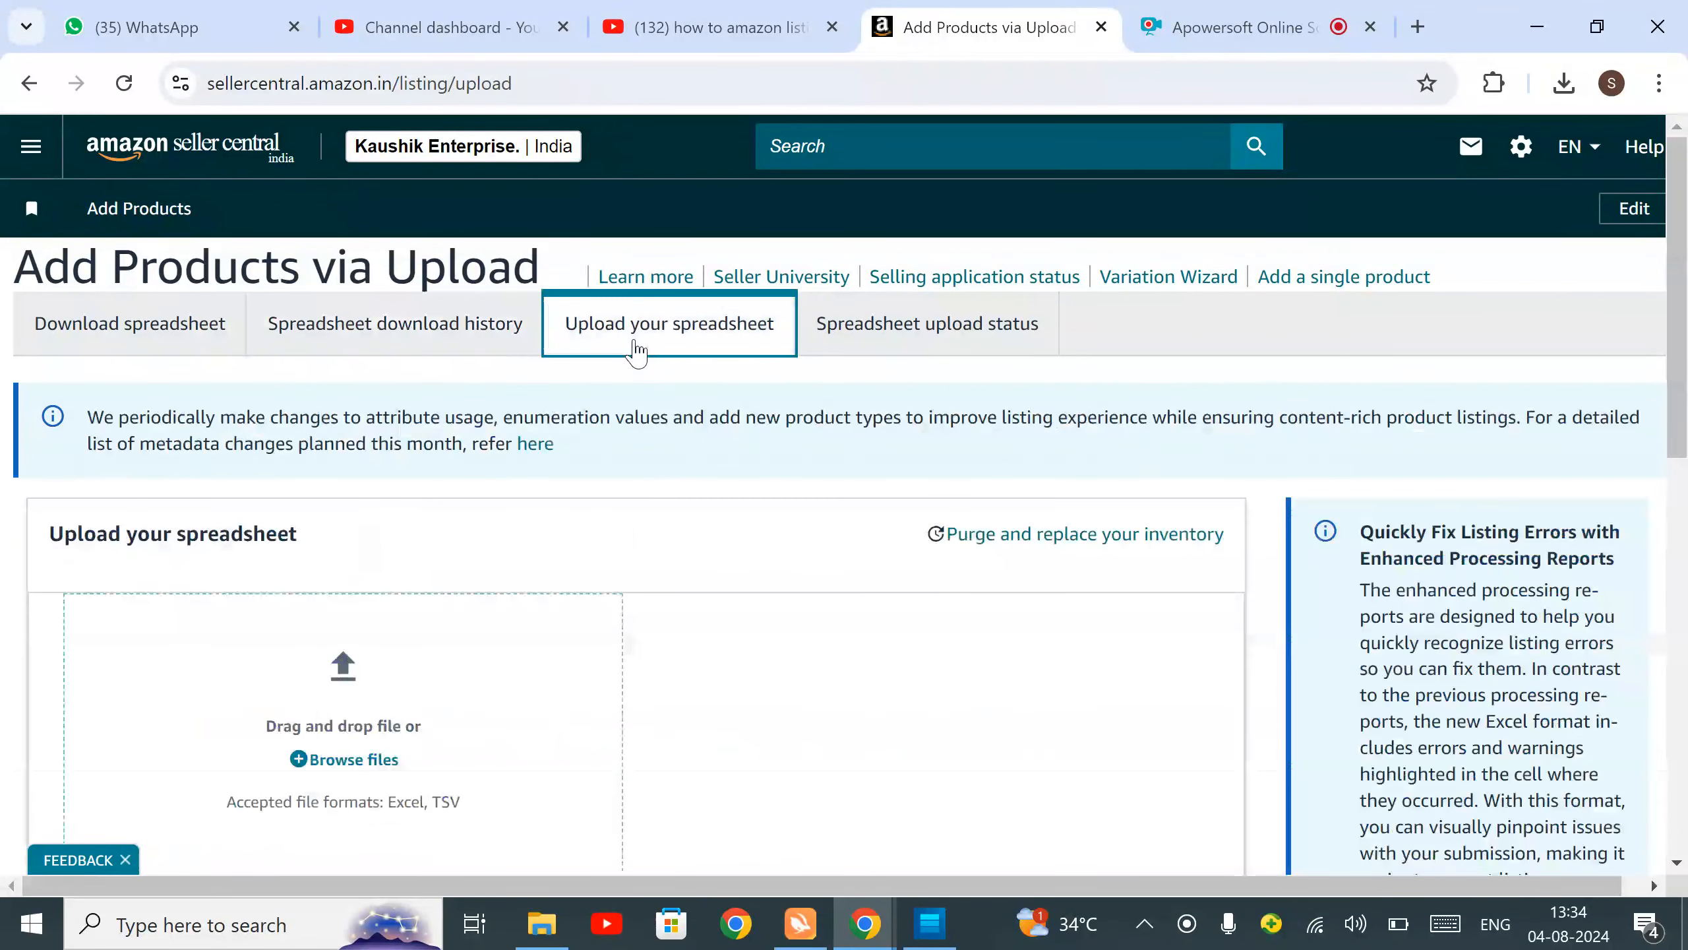
{"action": "scroll", "coordinate": [645, 608], "scroll_direction": "down", "scroll_amount": 4}
{"action": "scroll", "coordinate": [656, 587], "scroll_direction": "up", "scroll_amount": 4}
{"action": "scroll", "coordinate": [545, 602], "scroll_direction": "down", "scroll_amount": 2}
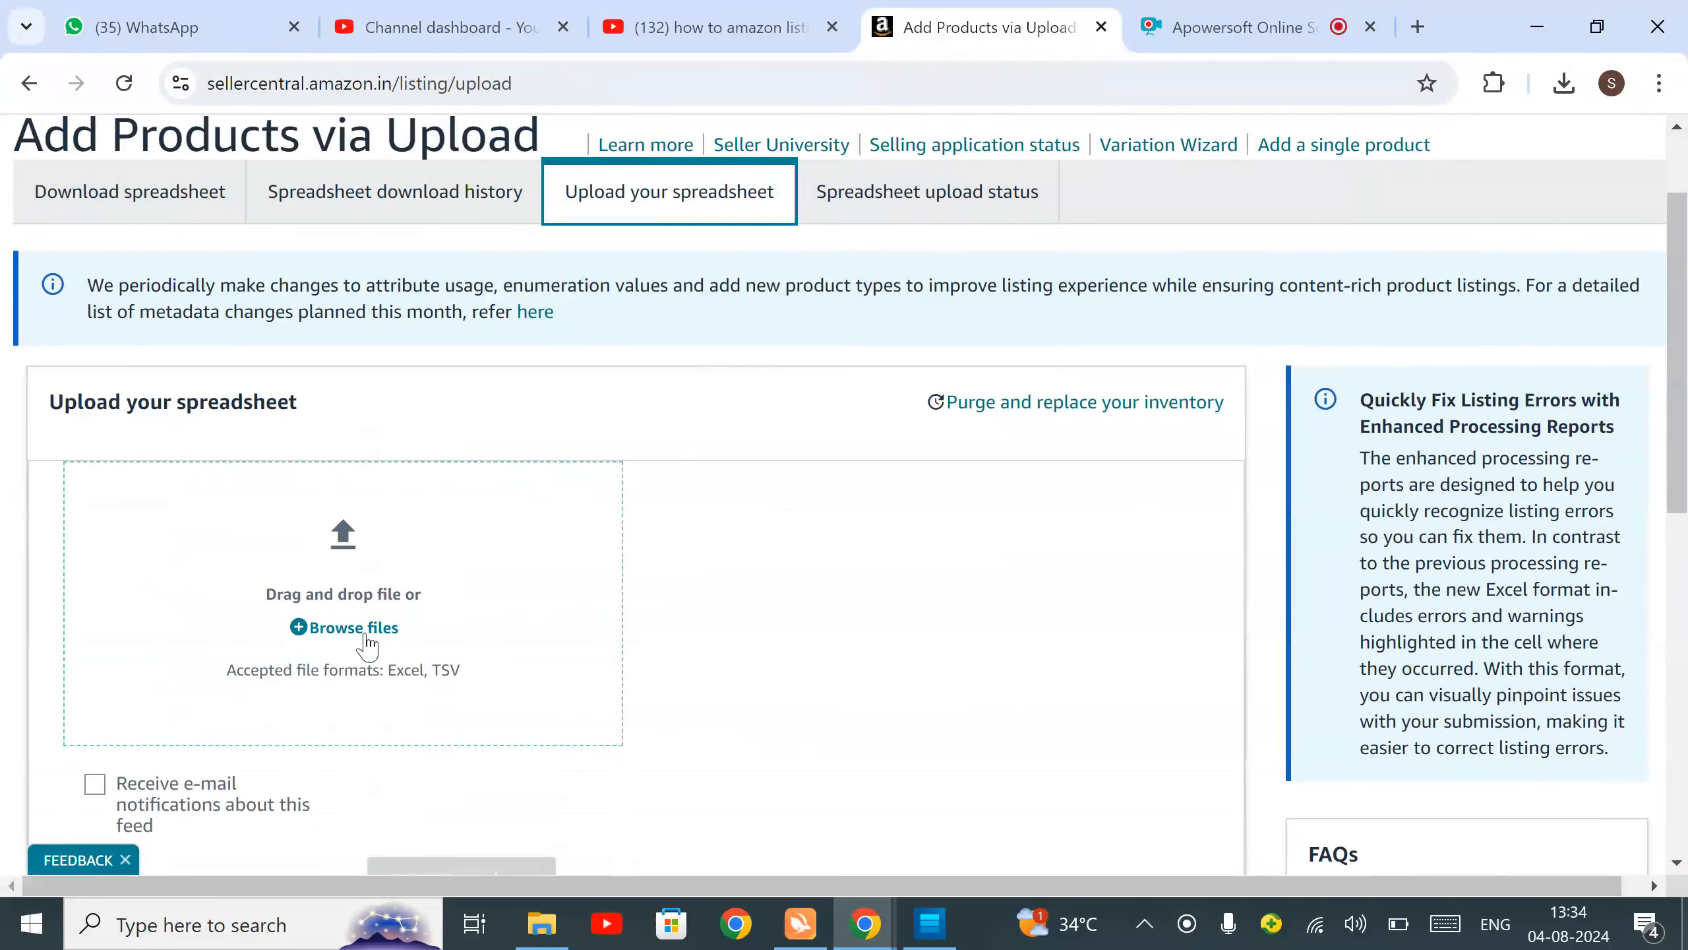
{"action": "scroll", "coordinate": [870, 415], "scroll_direction": "up", "scroll_amount": 2}
{"action": "left_click", "coordinate": [911, 347]}
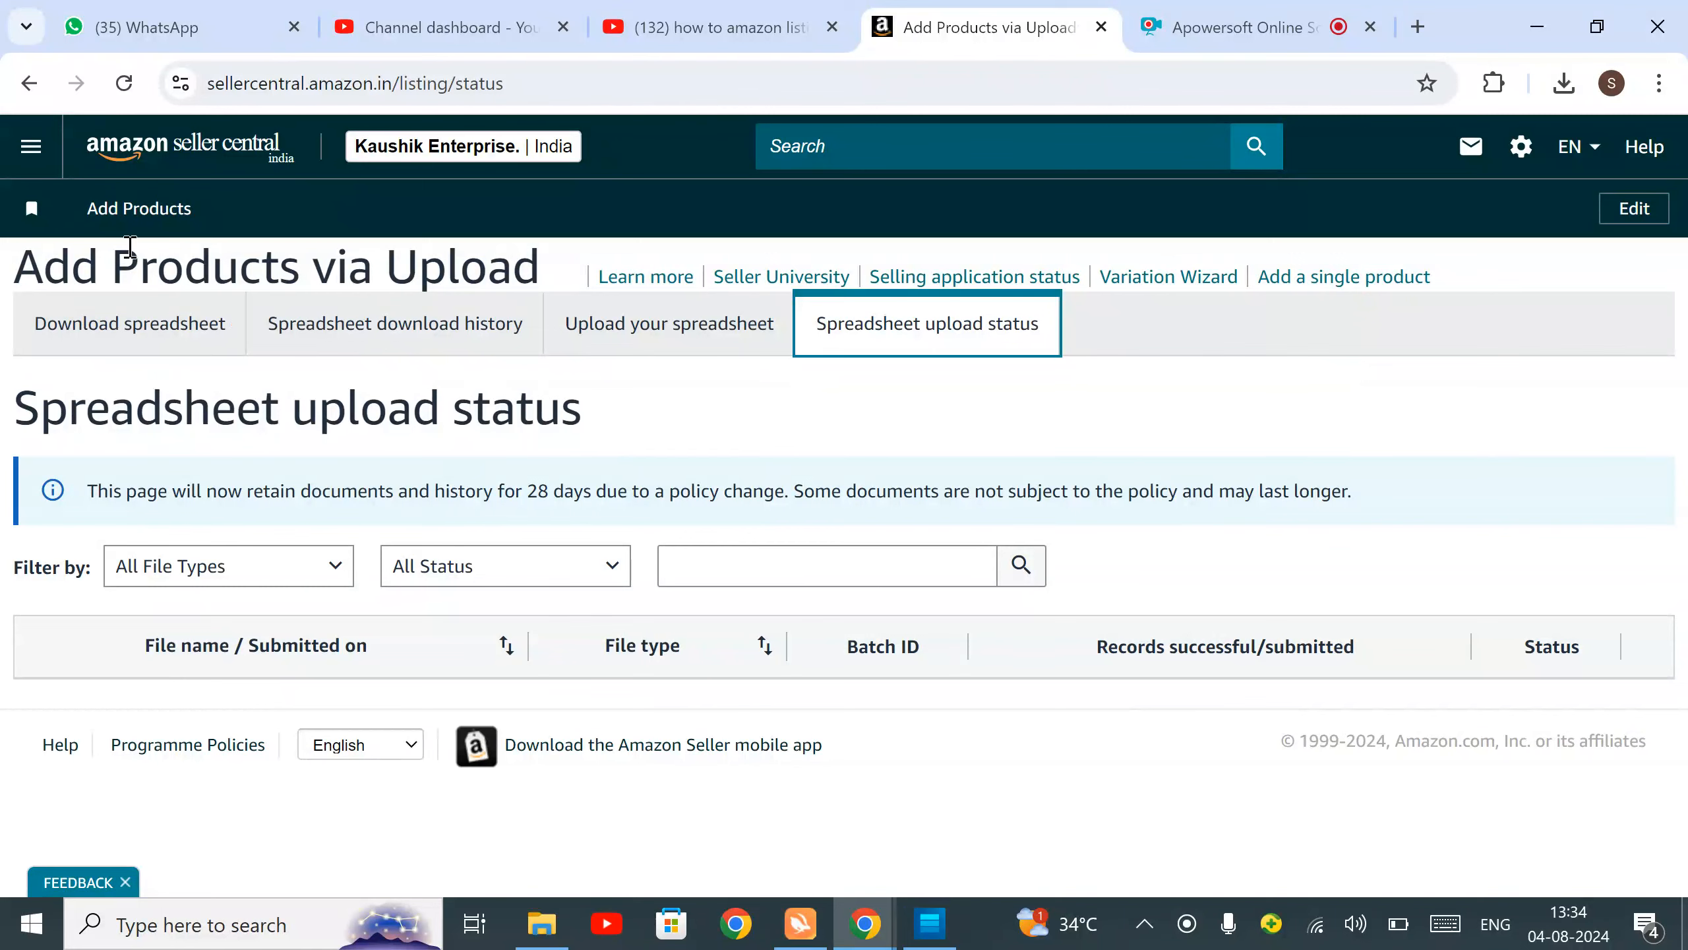
Return to the spreadsheet download section and review the template options offered there.
{"action": "left_click", "coordinate": [133, 336]}
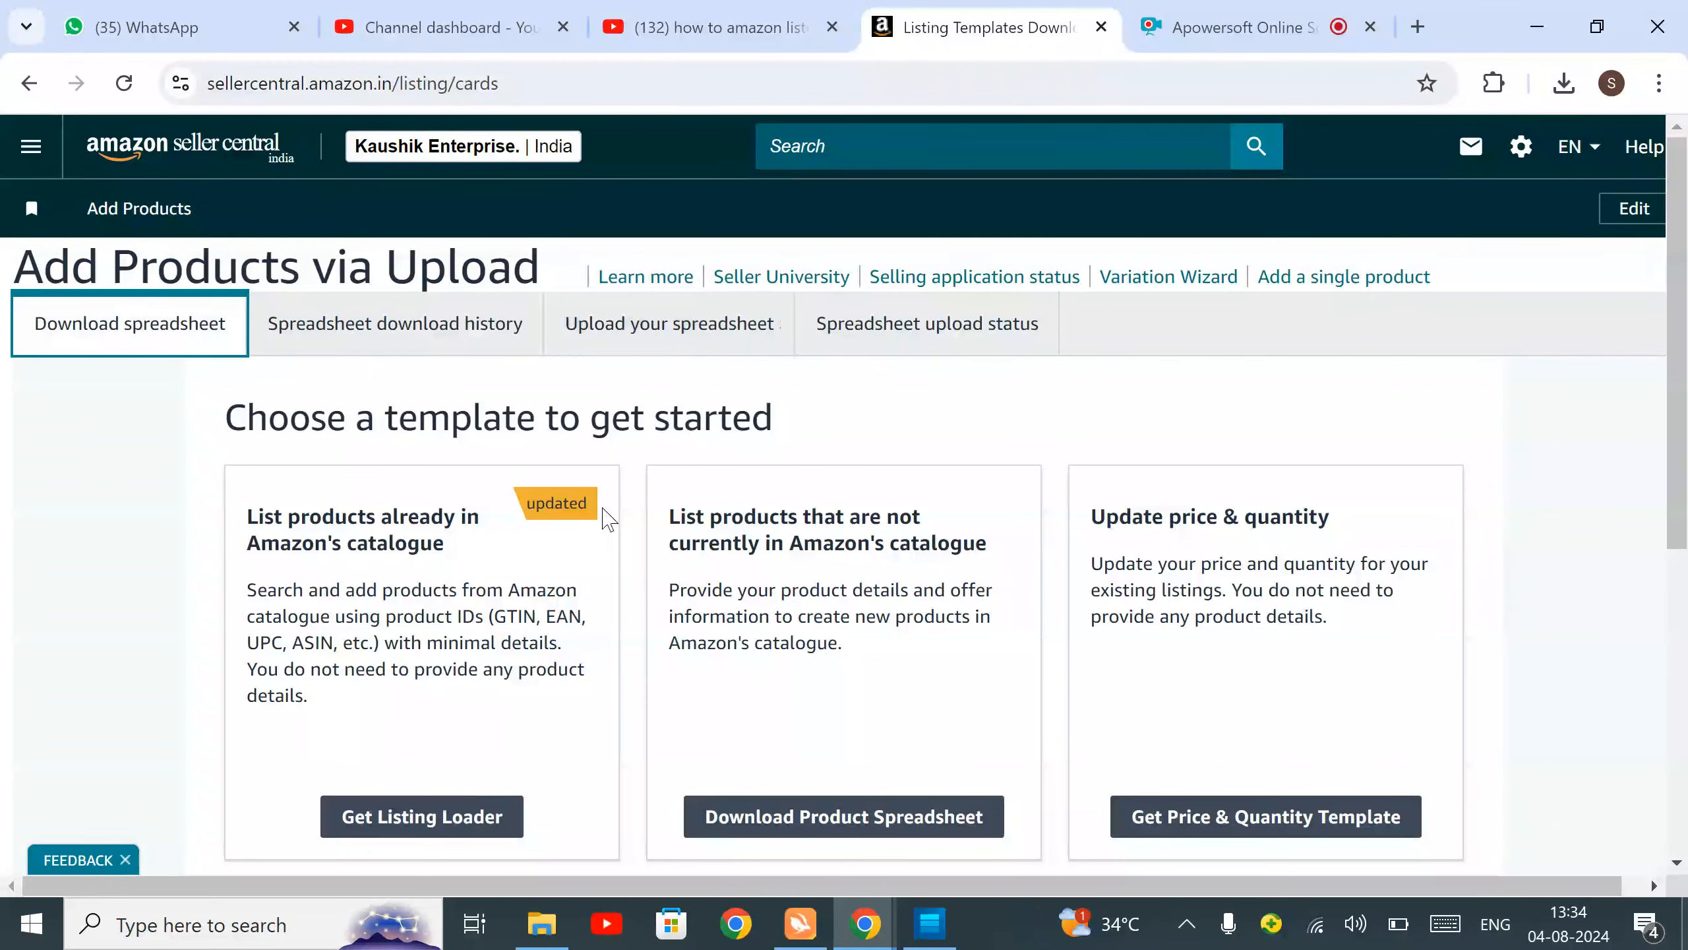
{"action": "scroll", "coordinate": [638, 546], "scroll_direction": "down", "scroll_amount": 3}
{"action": "scroll", "coordinate": [640, 546], "scroll_direction": "up", "scroll_amount": 2}
{"action": "scroll", "coordinate": [641, 550], "scroll_direction": "down", "scroll_amount": 6}
{"action": "scroll", "coordinate": [643, 553], "scroll_direction": "up", "scroll_amount": 6}
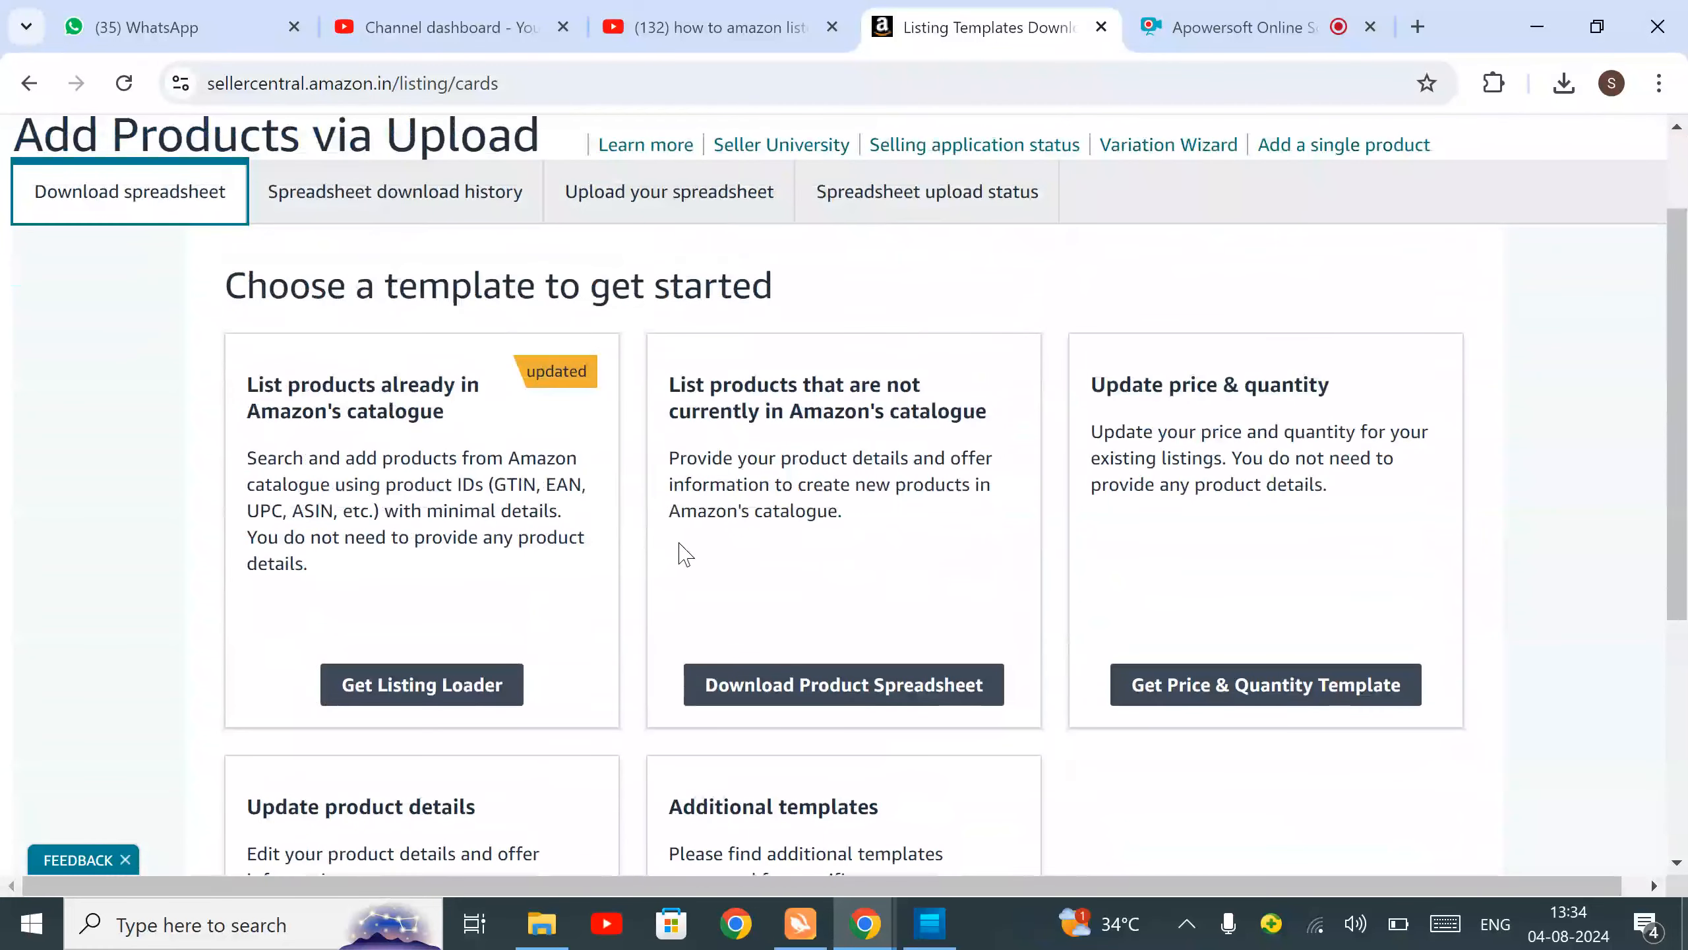
{"action": "scroll", "coordinate": [688, 552], "scroll_direction": "down", "scroll_amount": 2}
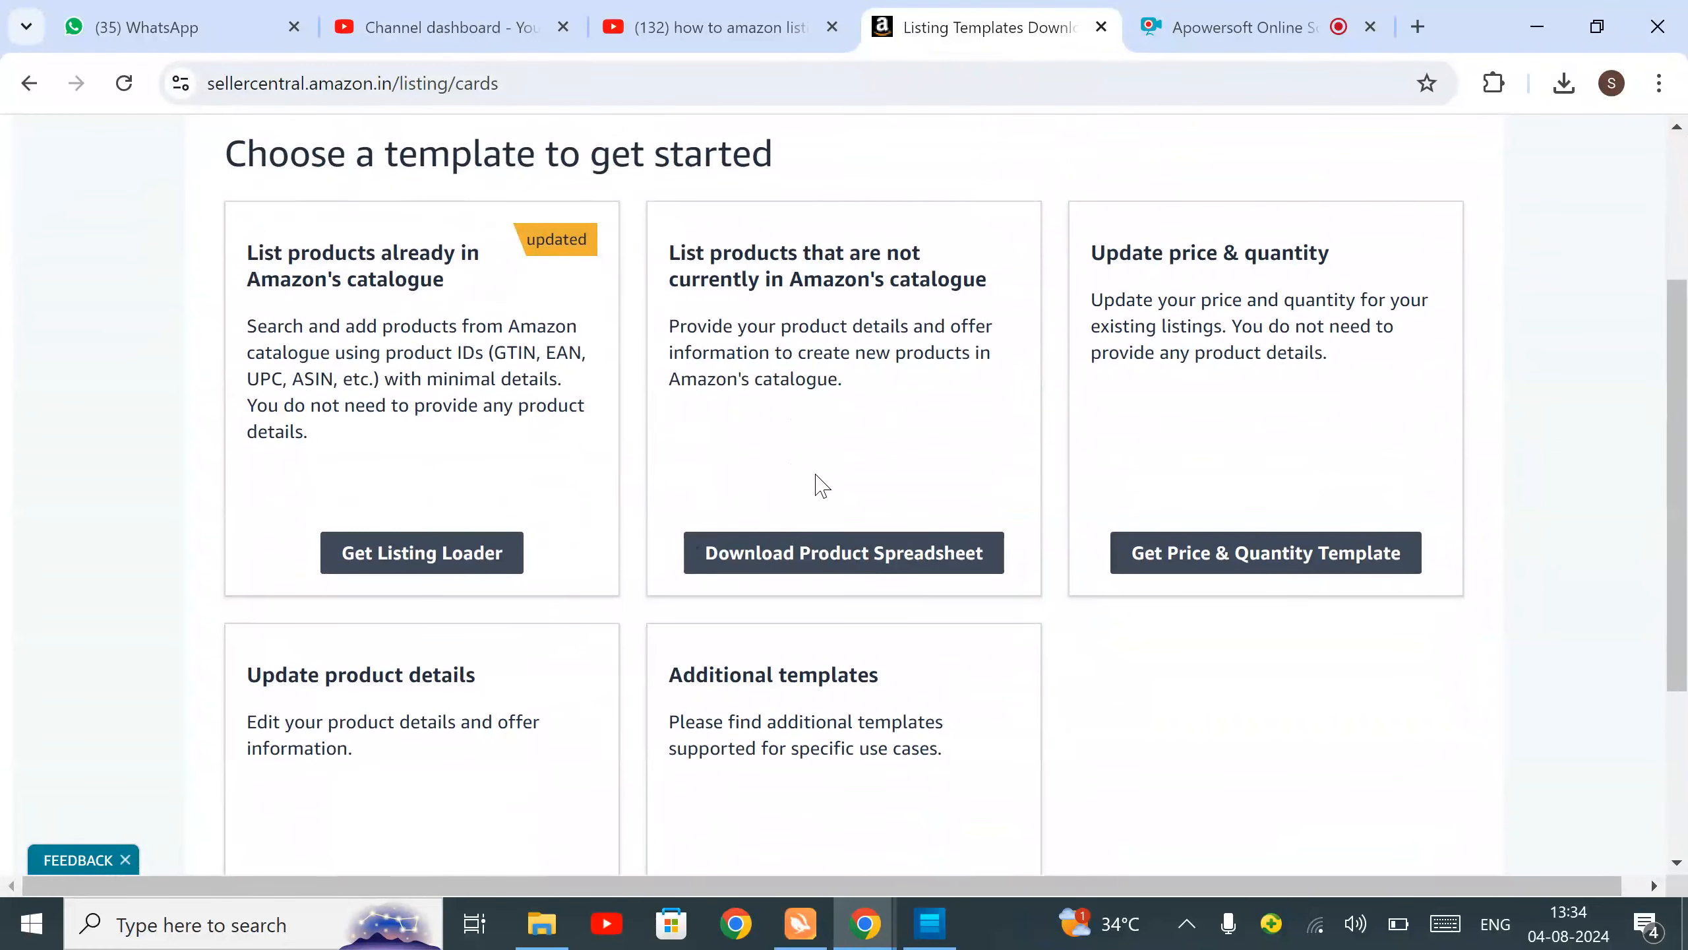
{"action": "scroll", "coordinate": [864, 490], "scroll_direction": "up", "scroll_amount": 2}
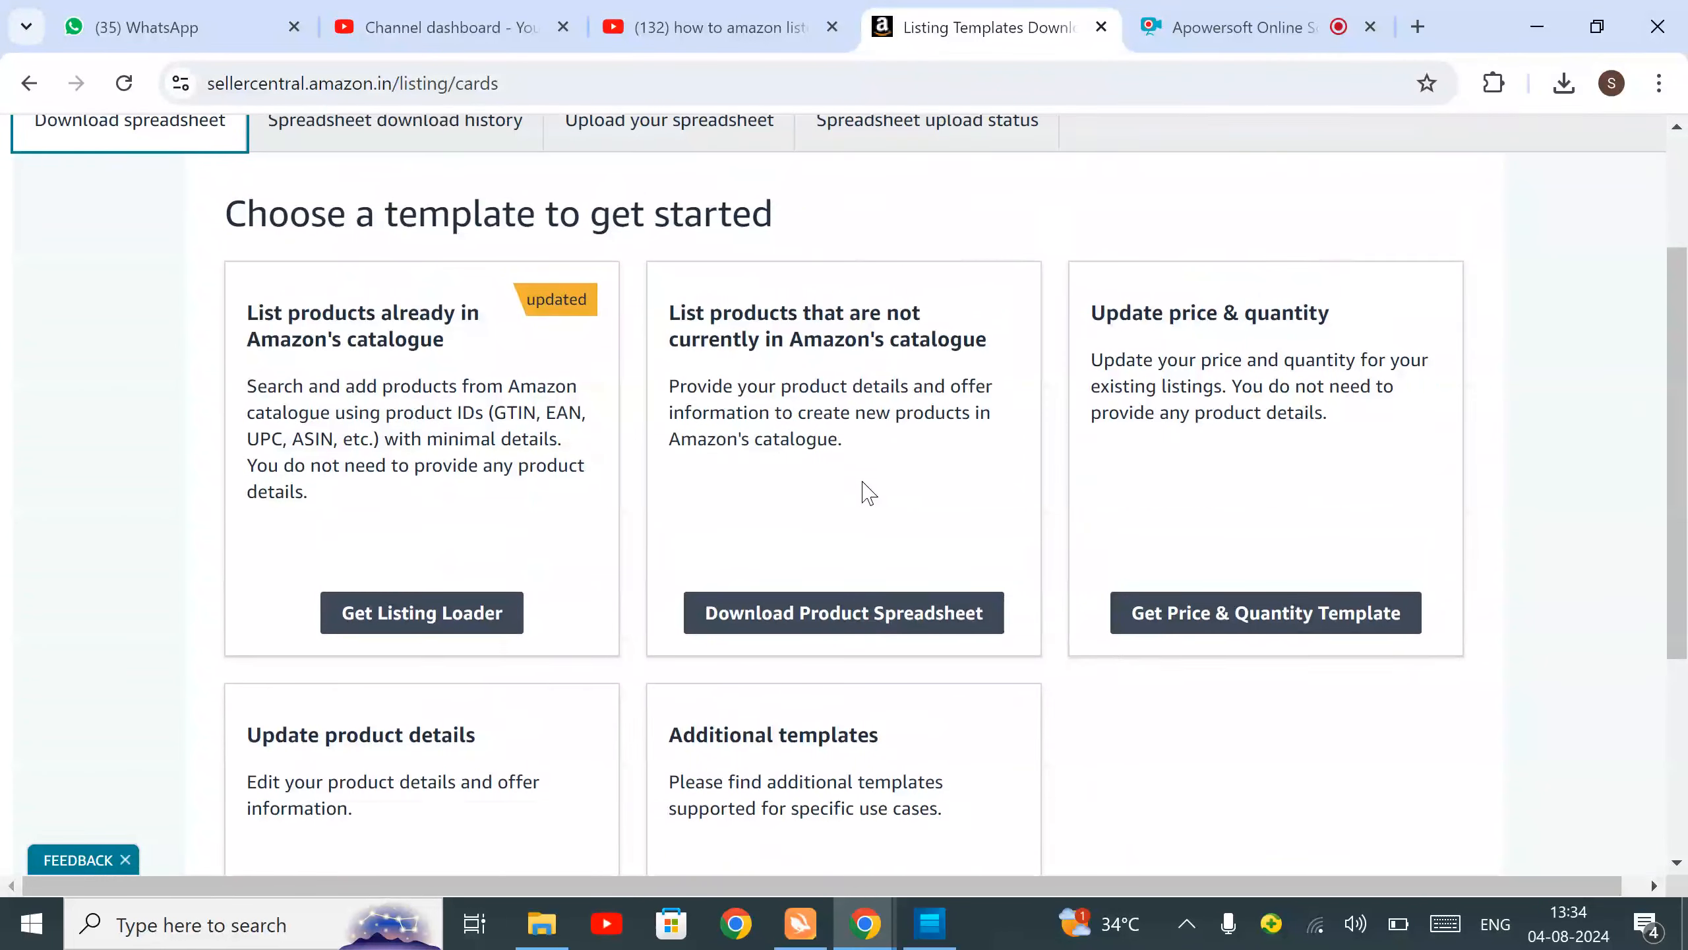
Choose the product spreadsheet for products not currently in Amazon's catalogue and dismiss the new feature announcement.
{"action": "left_click_drag", "start_coordinate": [668, 378], "coordinate": [987, 464]}
{"action": "scroll", "coordinate": [987, 464], "scroll_direction": "down", "scroll_amount": 2}
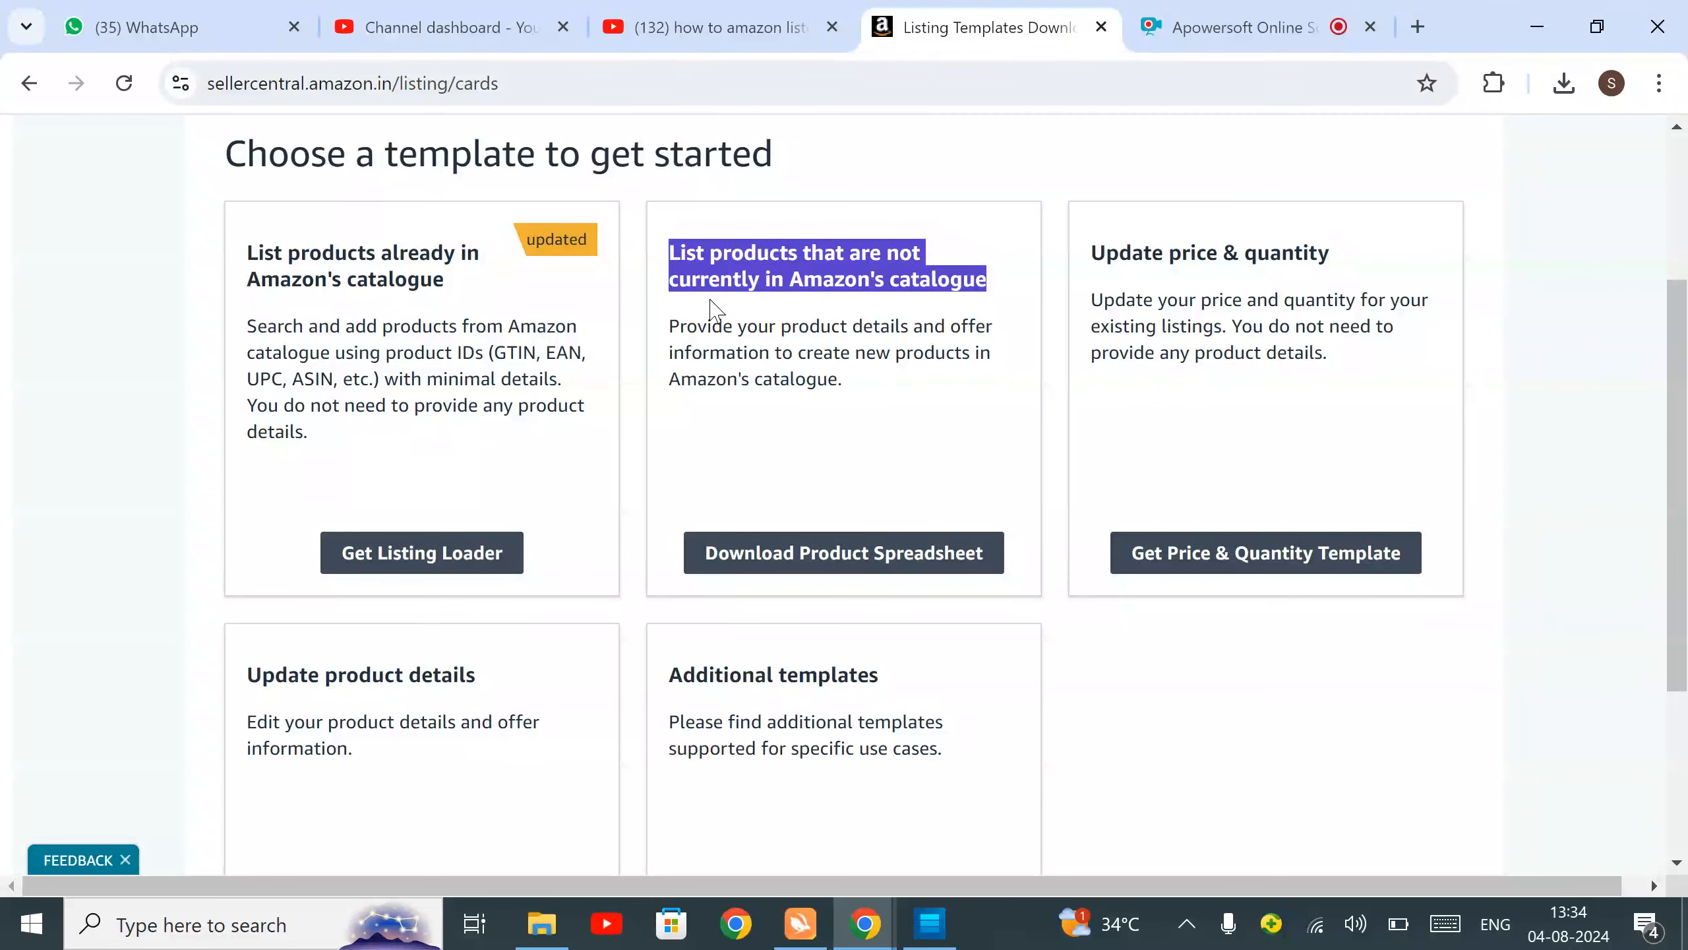
{"action": "scroll", "coordinate": [941, 486], "scroll_direction": "up", "scroll_amount": 2}
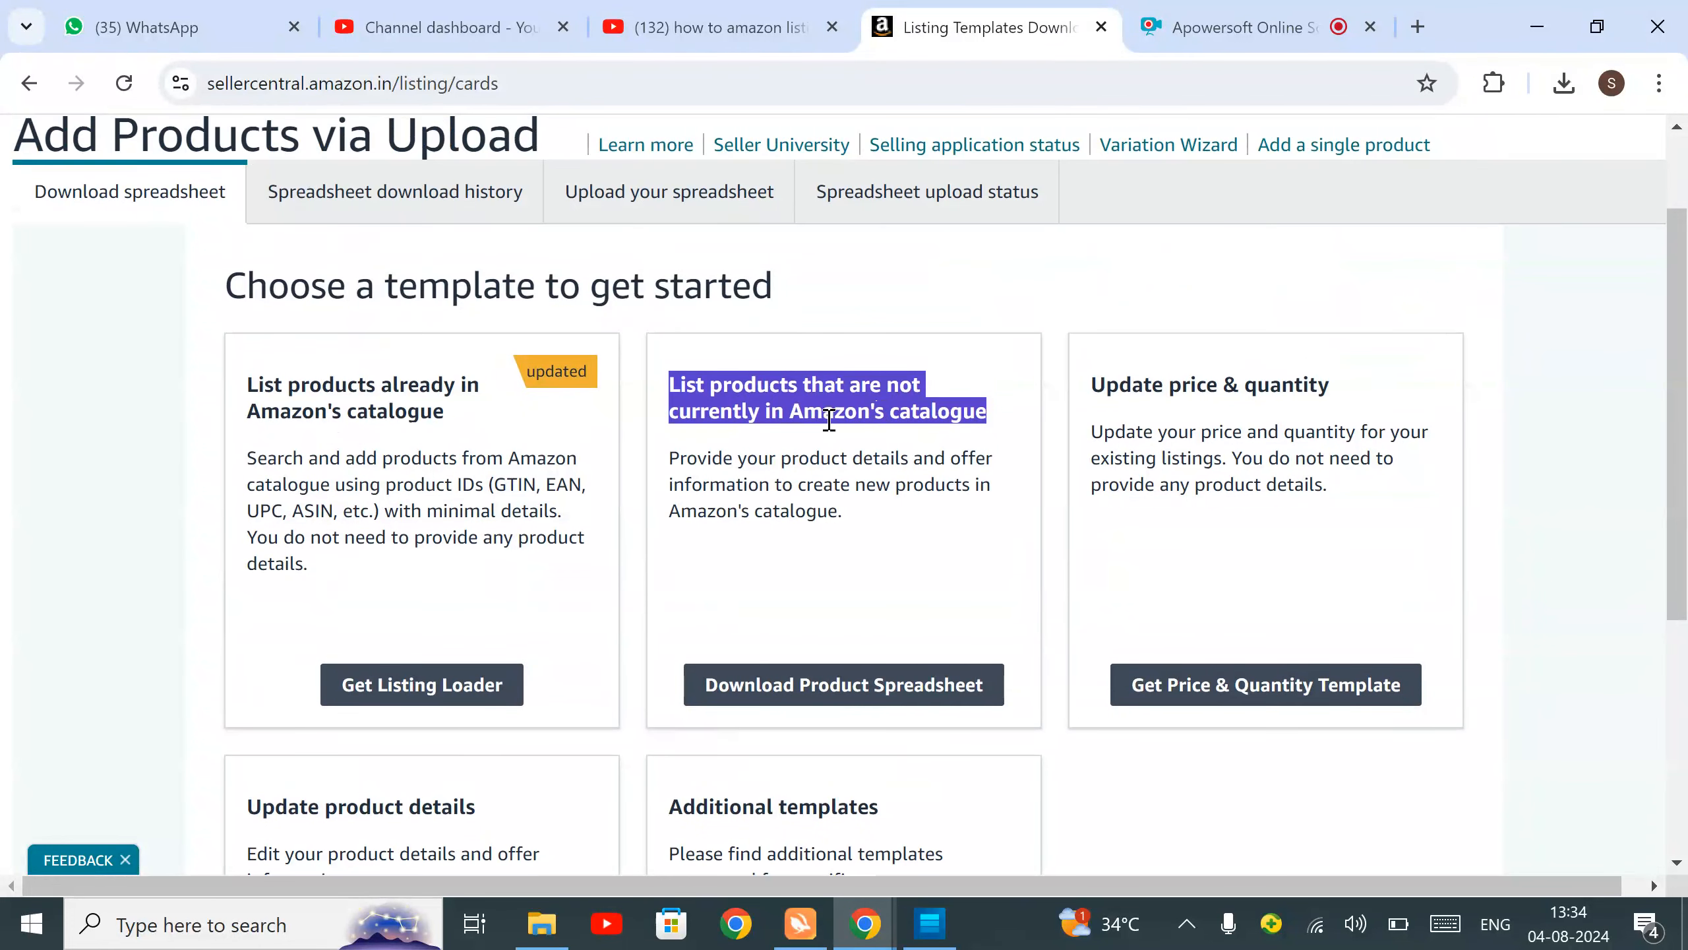
{"action": "scroll", "coordinate": [836, 442], "scroll_direction": "down", "scroll_amount": 2}
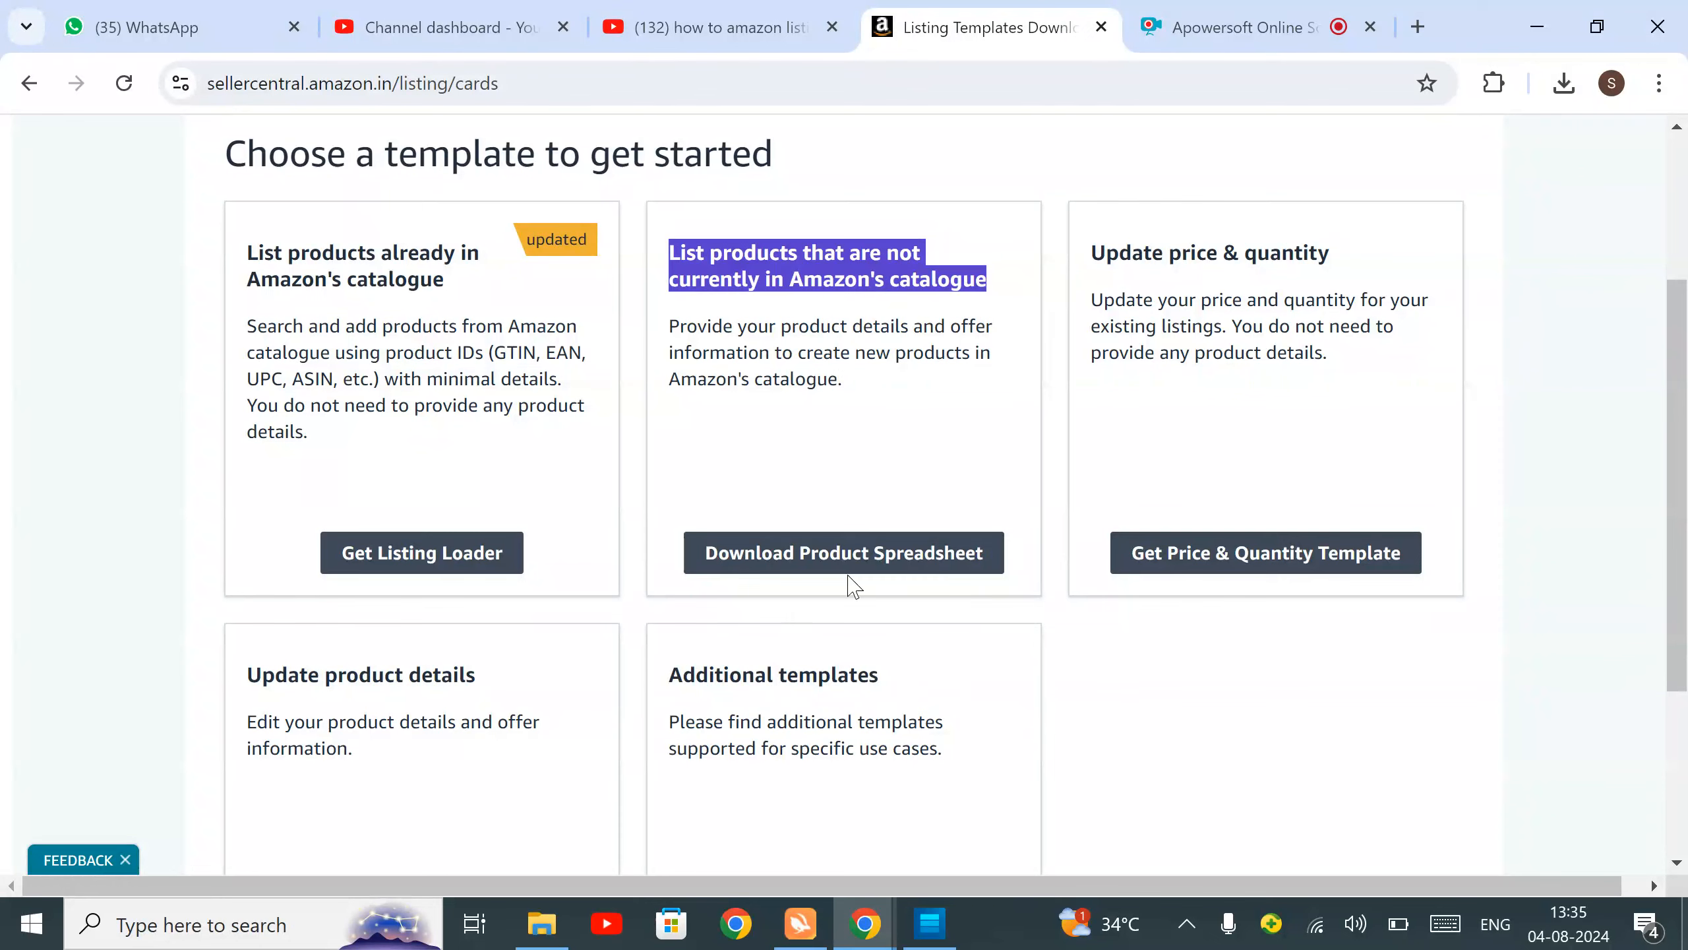
{"action": "left_click", "coordinate": [861, 552]}
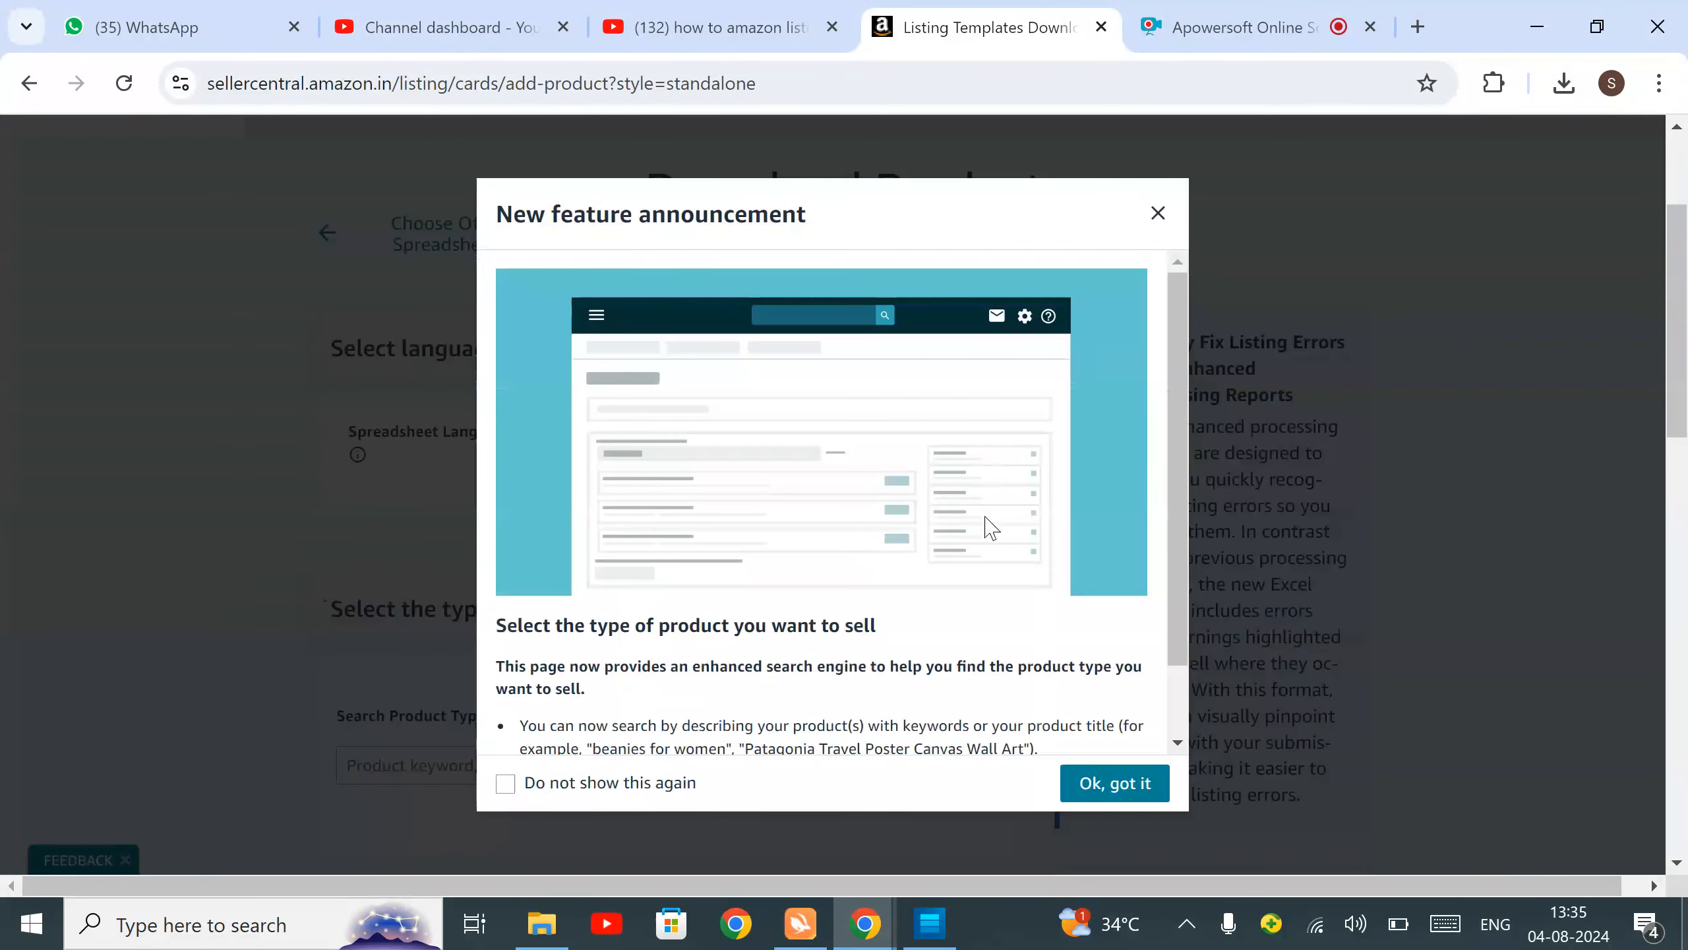
{"action": "scroll", "coordinate": [1059, 721], "scroll_direction": "down", "scroll_amount": 1}
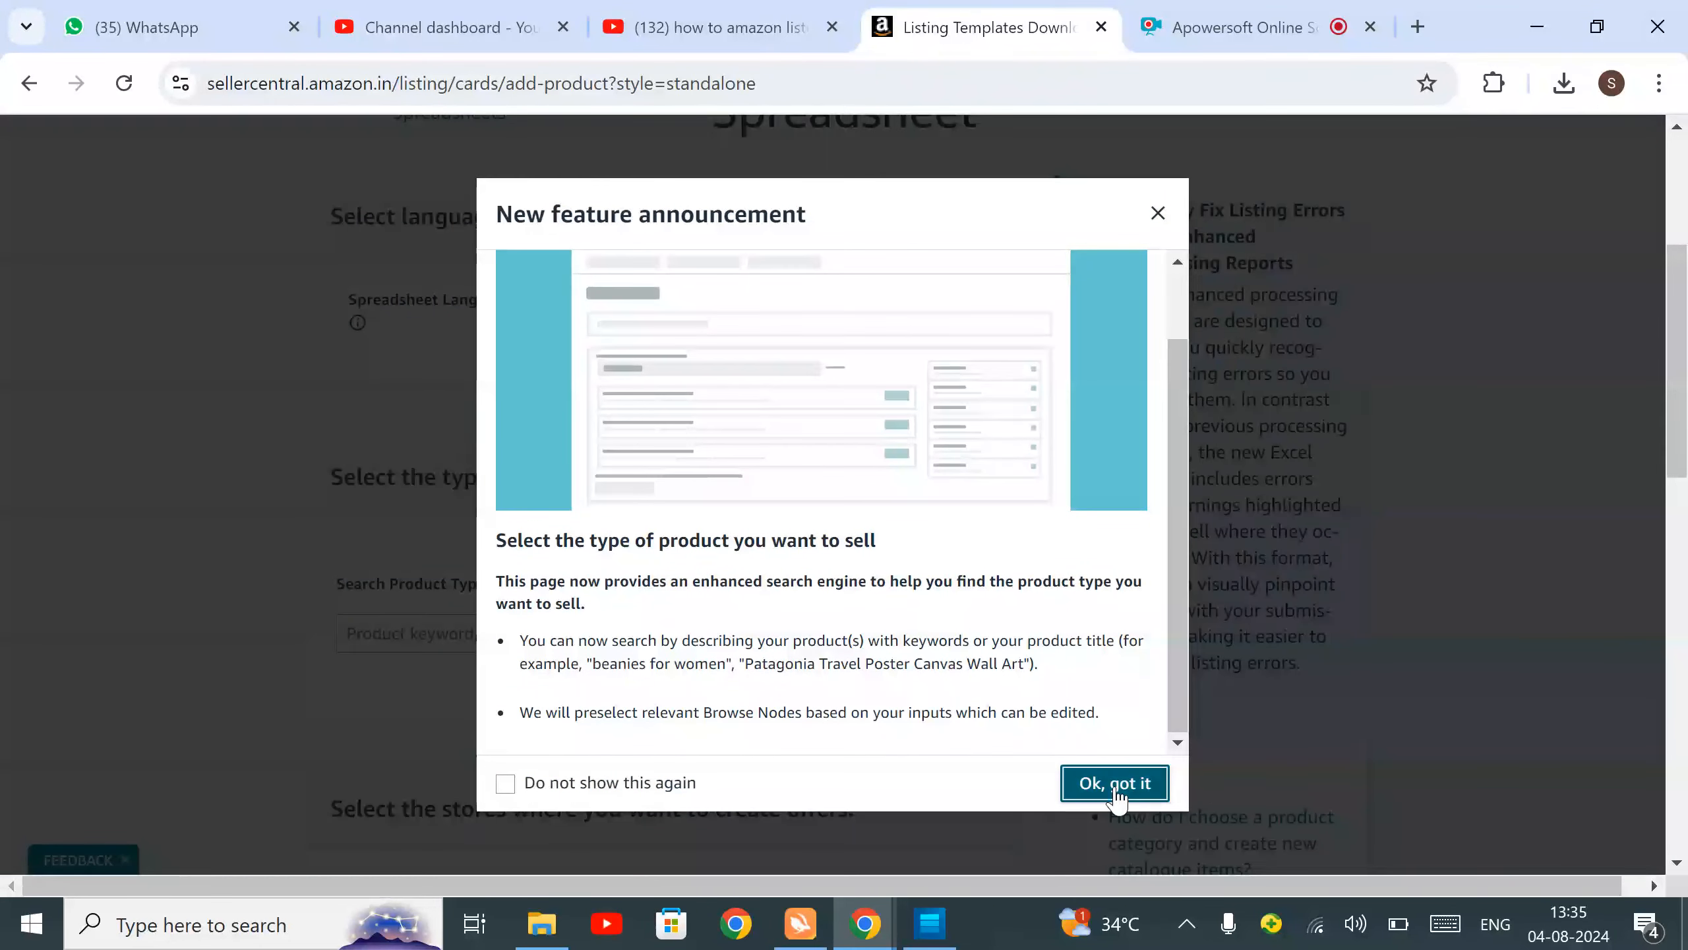
{"action": "left_click", "coordinate": [1114, 795]}
Search the product types for "gun for kid".
{"action": "scroll", "coordinate": [905, 641], "scroll_direction": "up", "scroll_amount": 4}
{"action": "scroll", "coordinate": [735, 565], "scroll_direction": "down", "scroll_amount": 8}
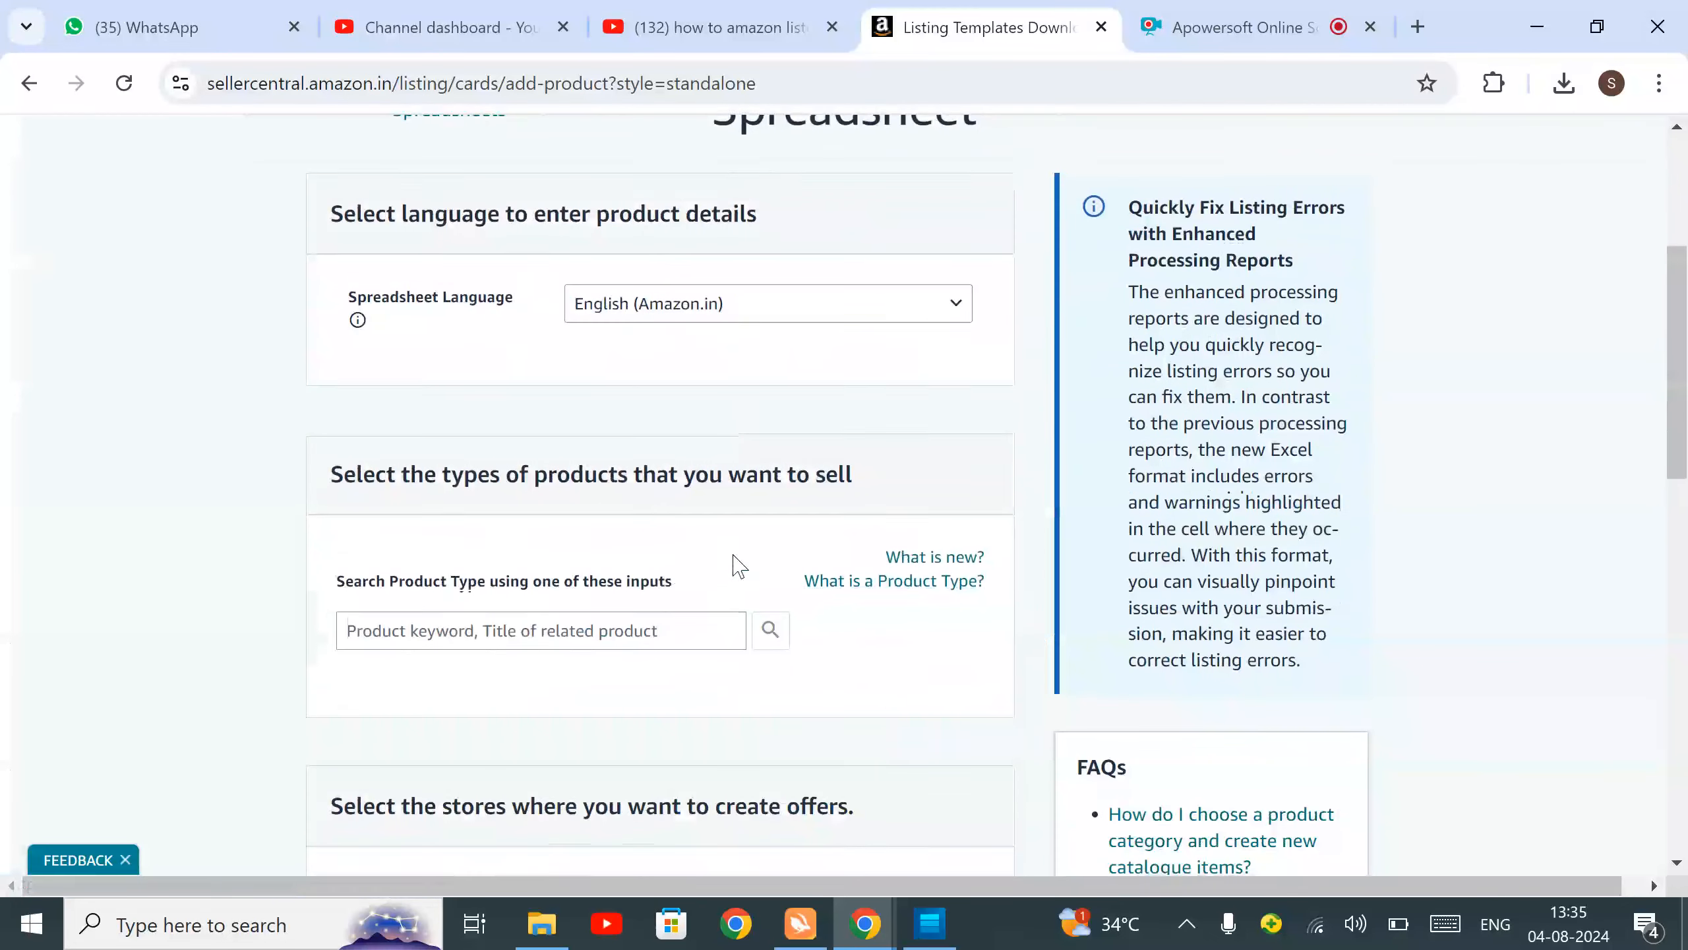
{"action": "left_click", "coordinate": [557, 374]}
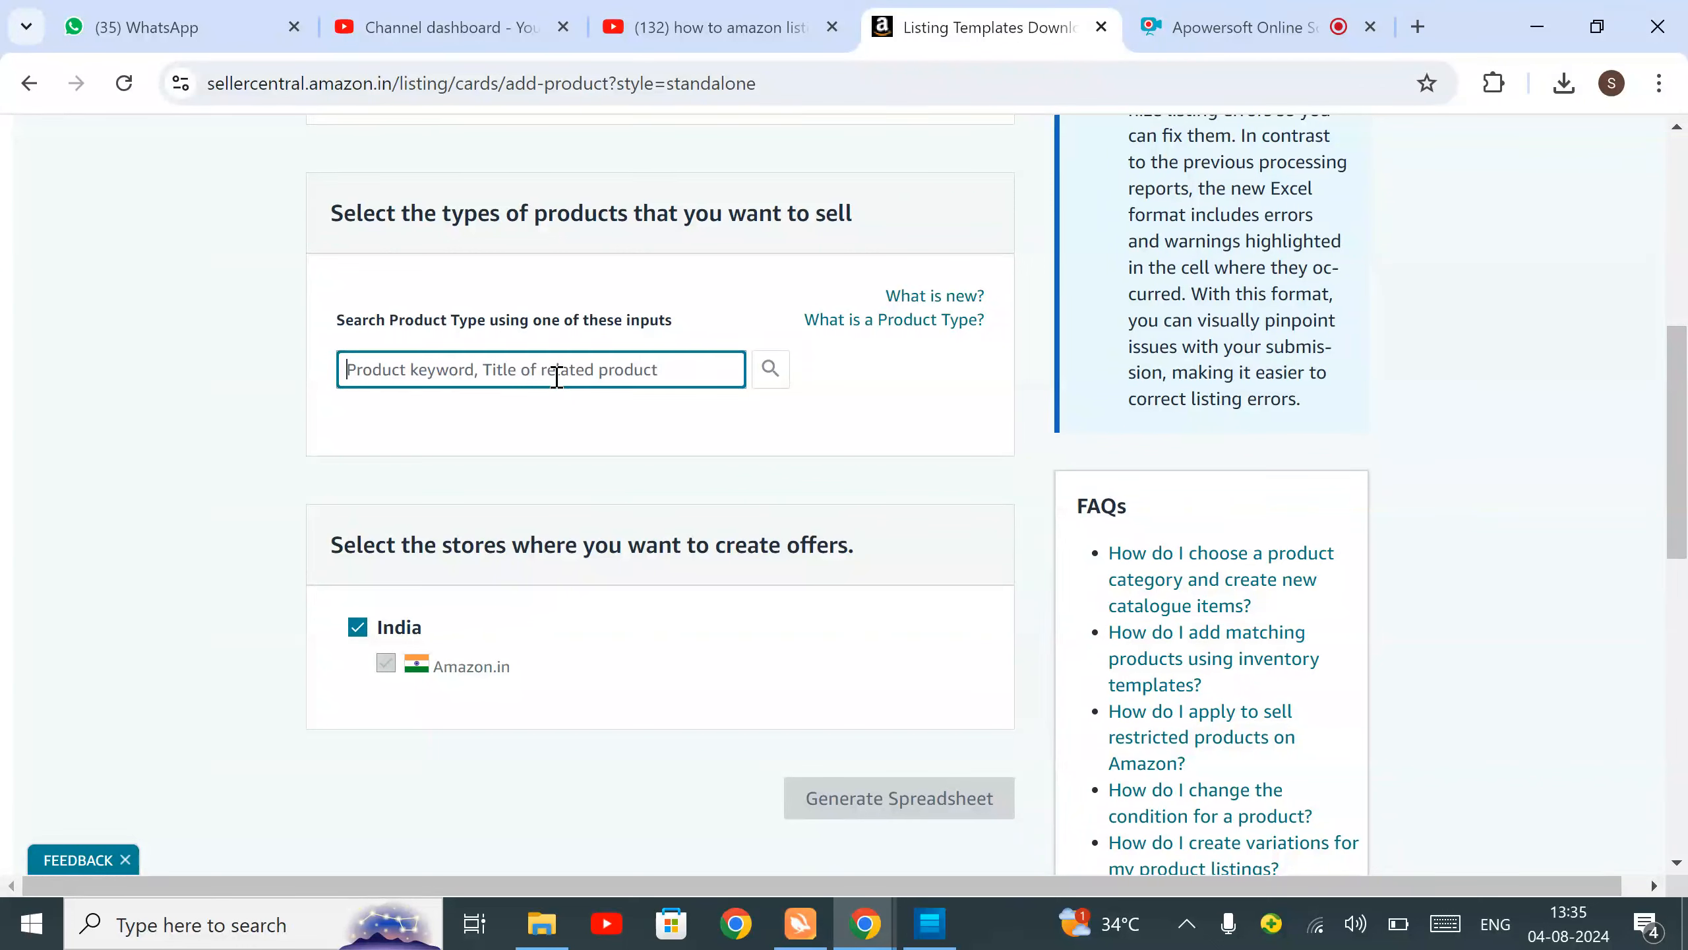
{"action": "type", "text": "gun for kid"}
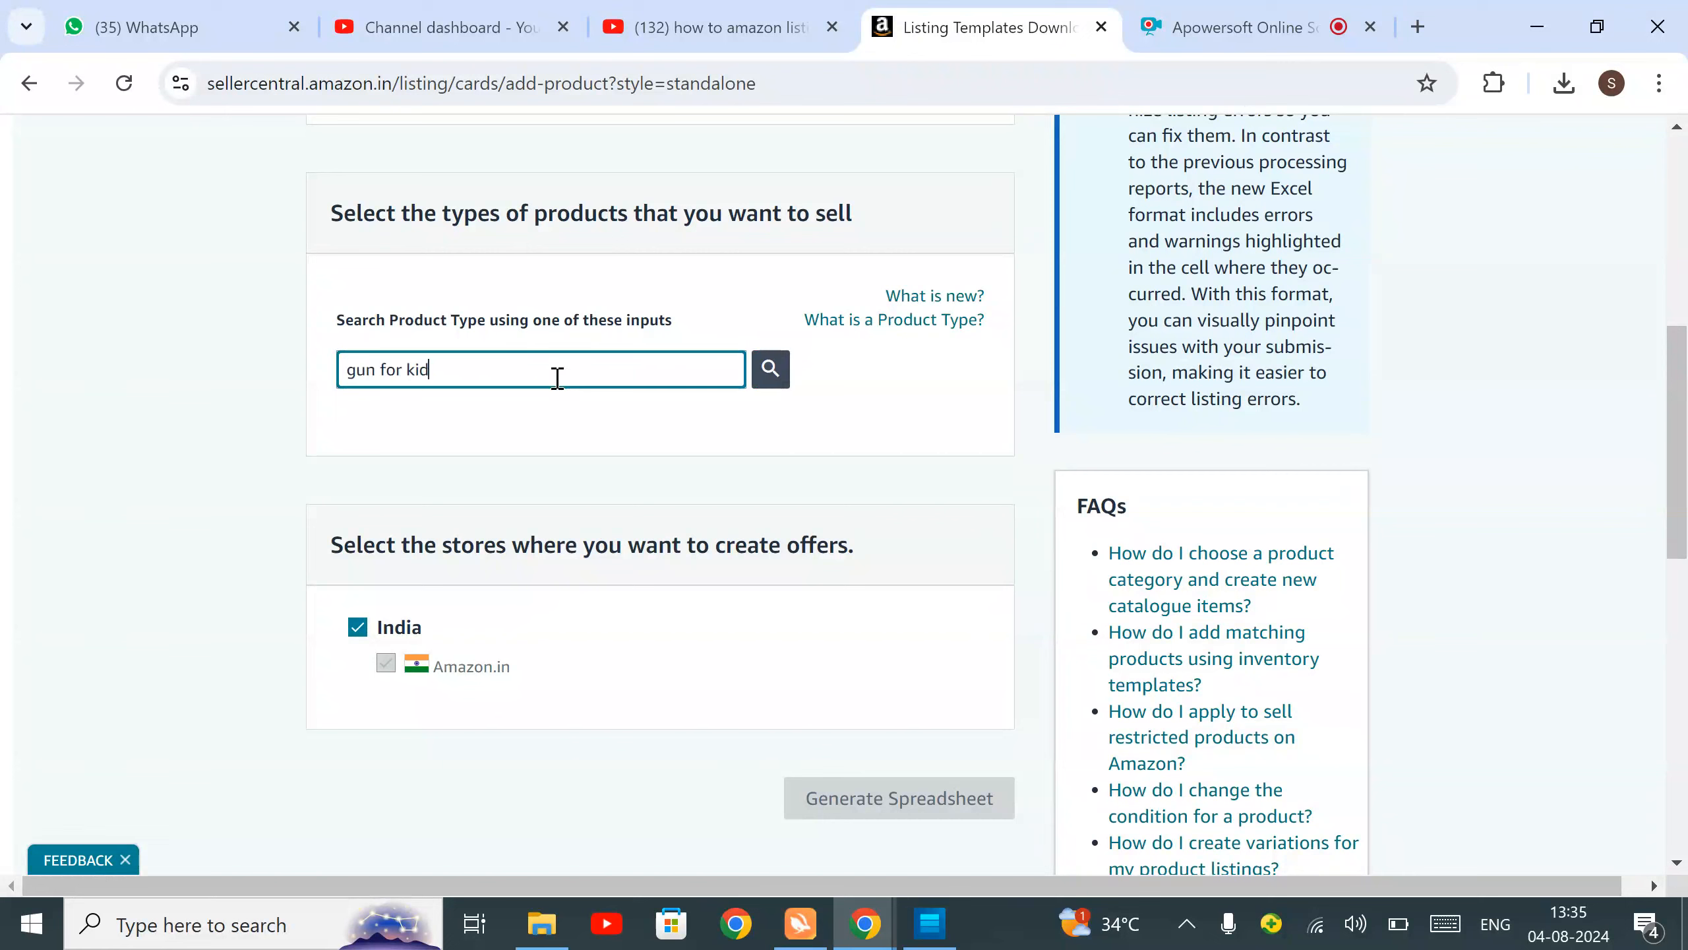
{"action": "key", "text": "Return"}
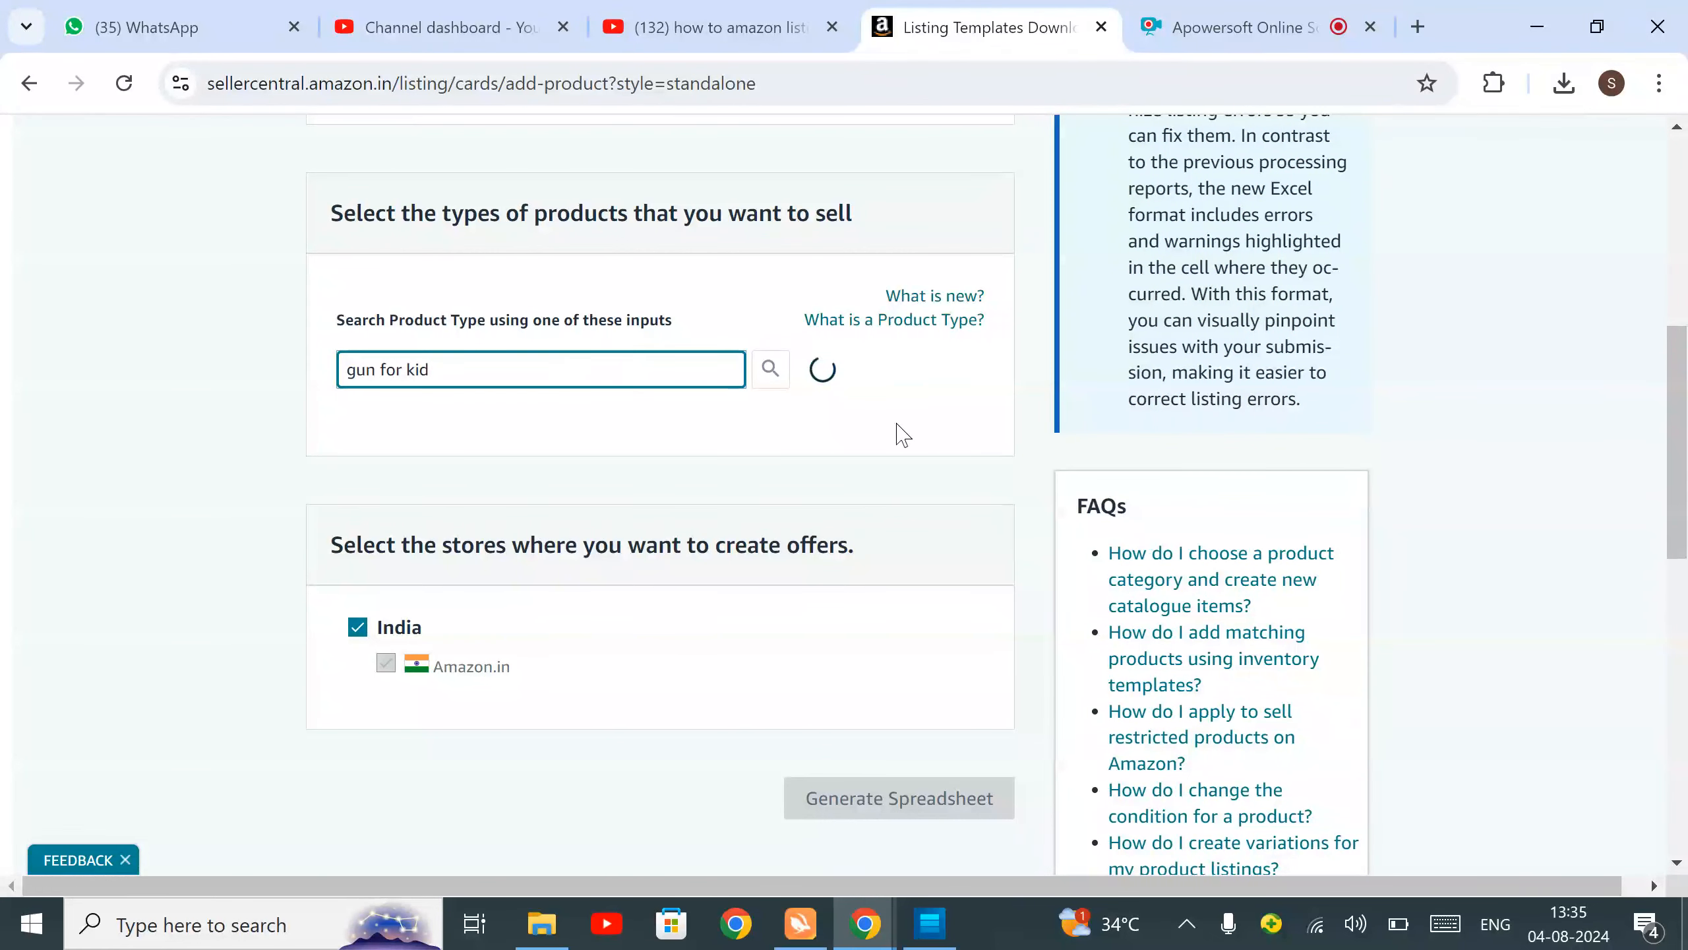
Include the Water Pistols, Toy Foam Blasters and Kids' Costume Toy Guns browse nodes for the Toy Gun product type.
{"action": "scroll", "coordinate": [797, 459], "scroll_direction": "down", "scroll_amount": 4}
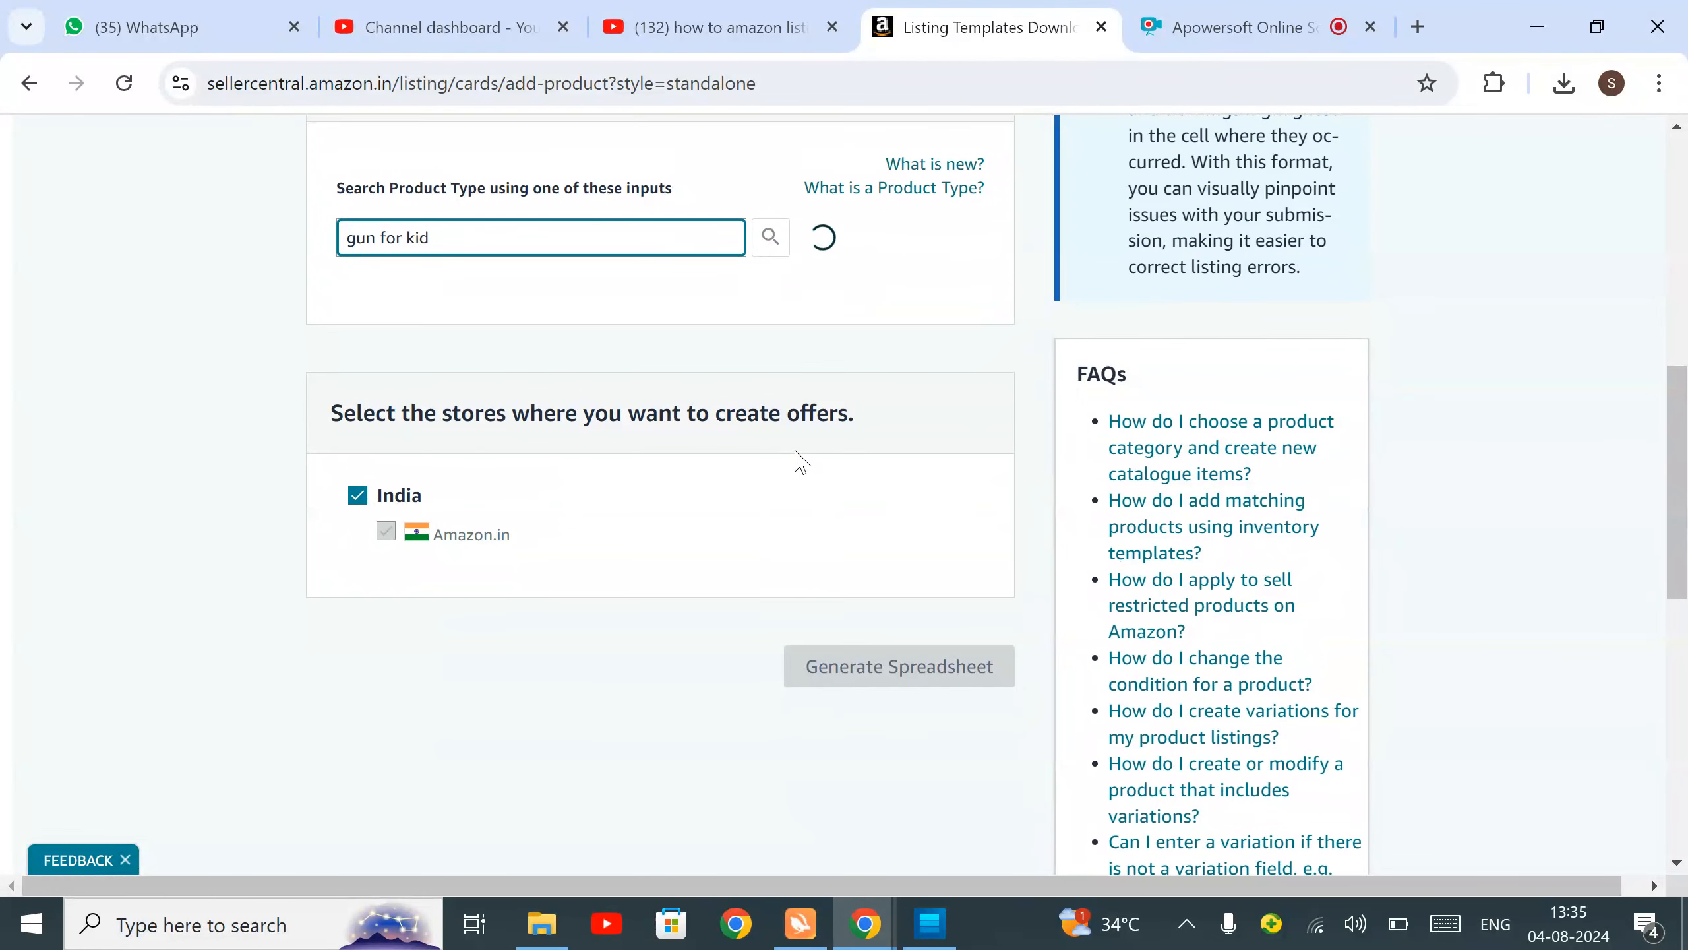
{"action": "scroll", "coordinate": [779, 477], "scroll_direction": "up", "scroll_amount": 2}
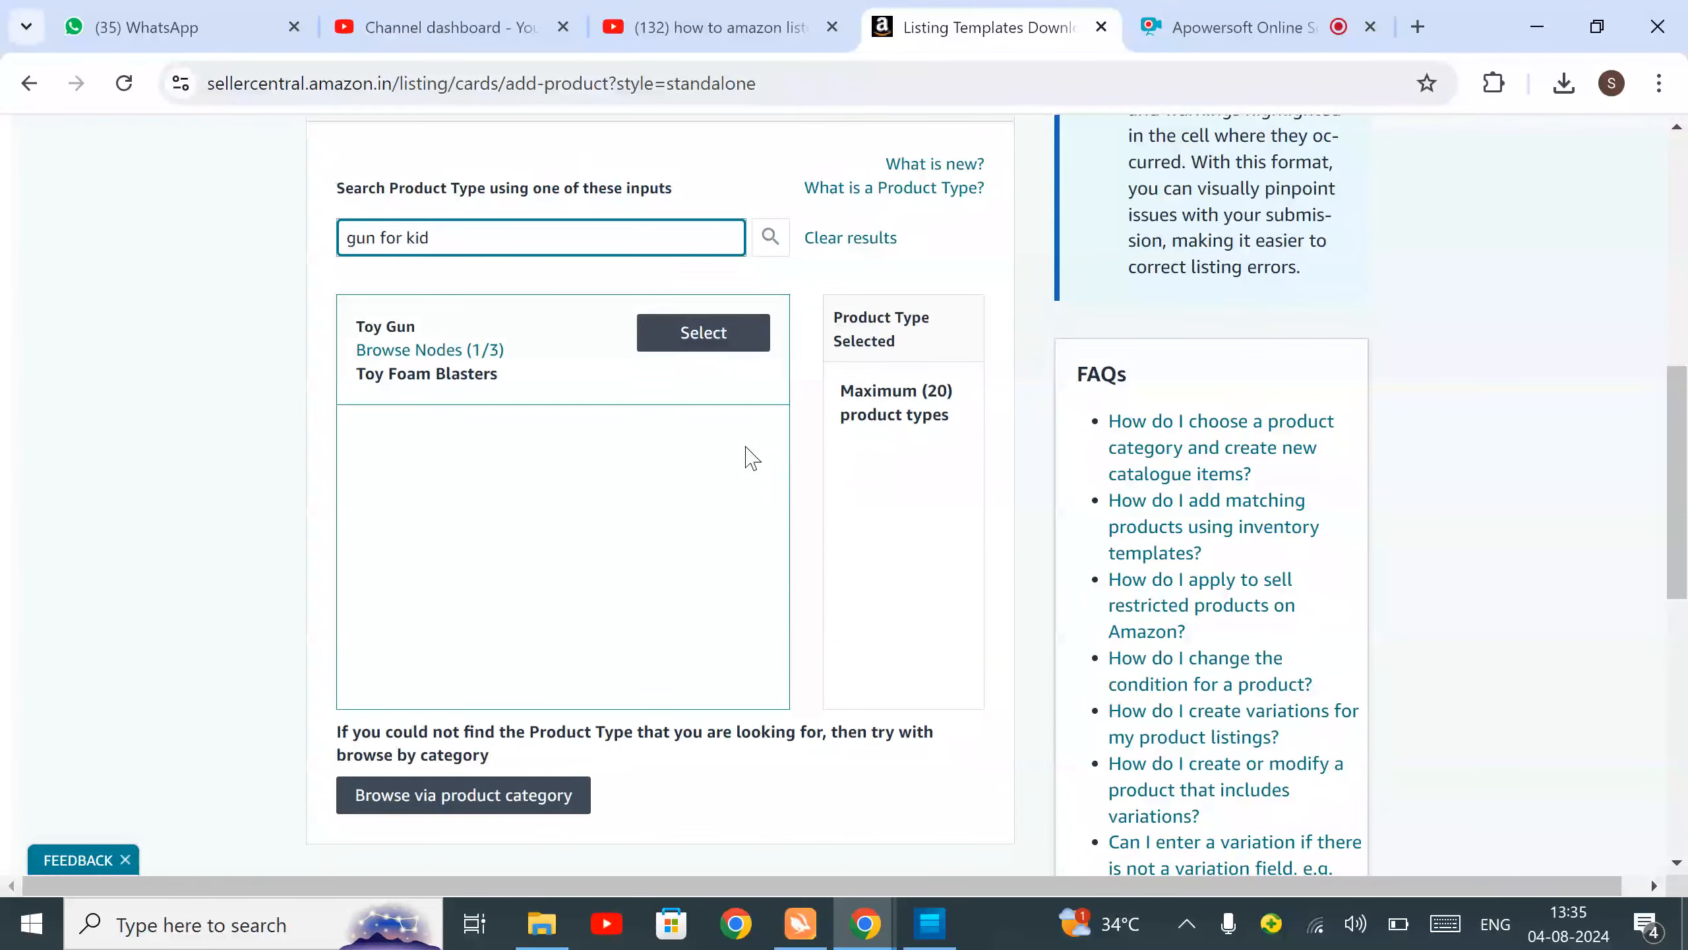
{"action": "scroll", "coordinate": [747, 456], "scroll_direction": "down", "scroll_amount": 2}
{"action": "scroll", "coordinate": [790, 485], "scroll_direction": "up", "scroll_amount": 3}
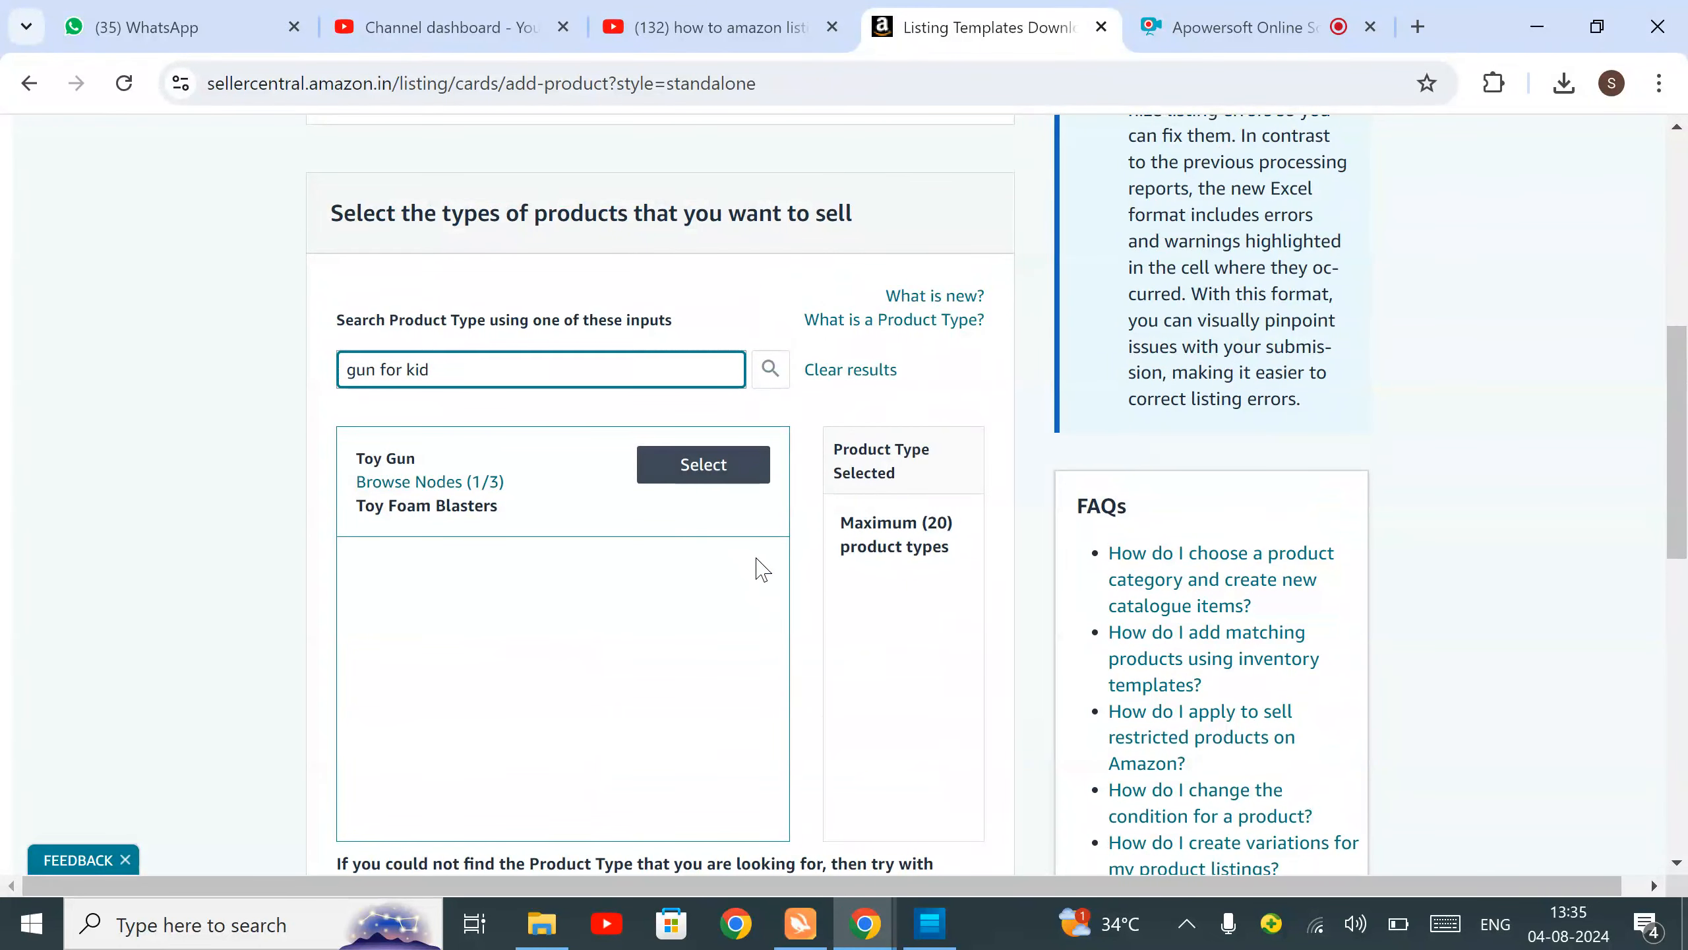
{"action": "scroll", "coordinate": [758, 565], "scroll_direction": "down", "scroll_amount": 2}
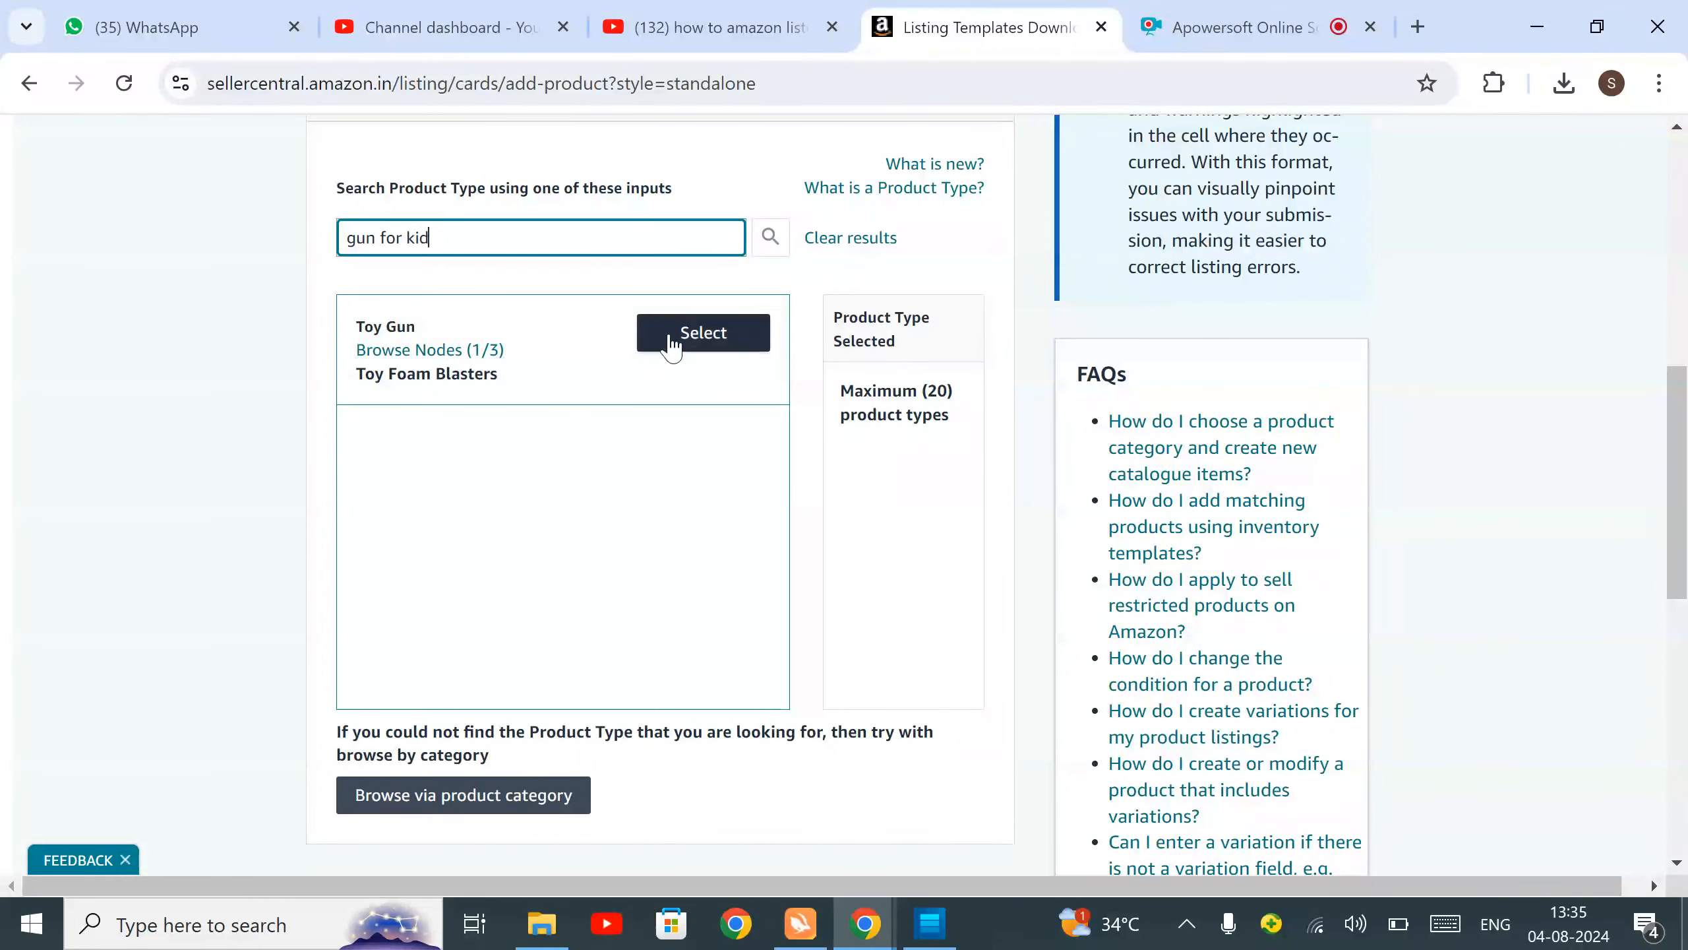
{"action": "left_click", "coordinate": [469, 353]}
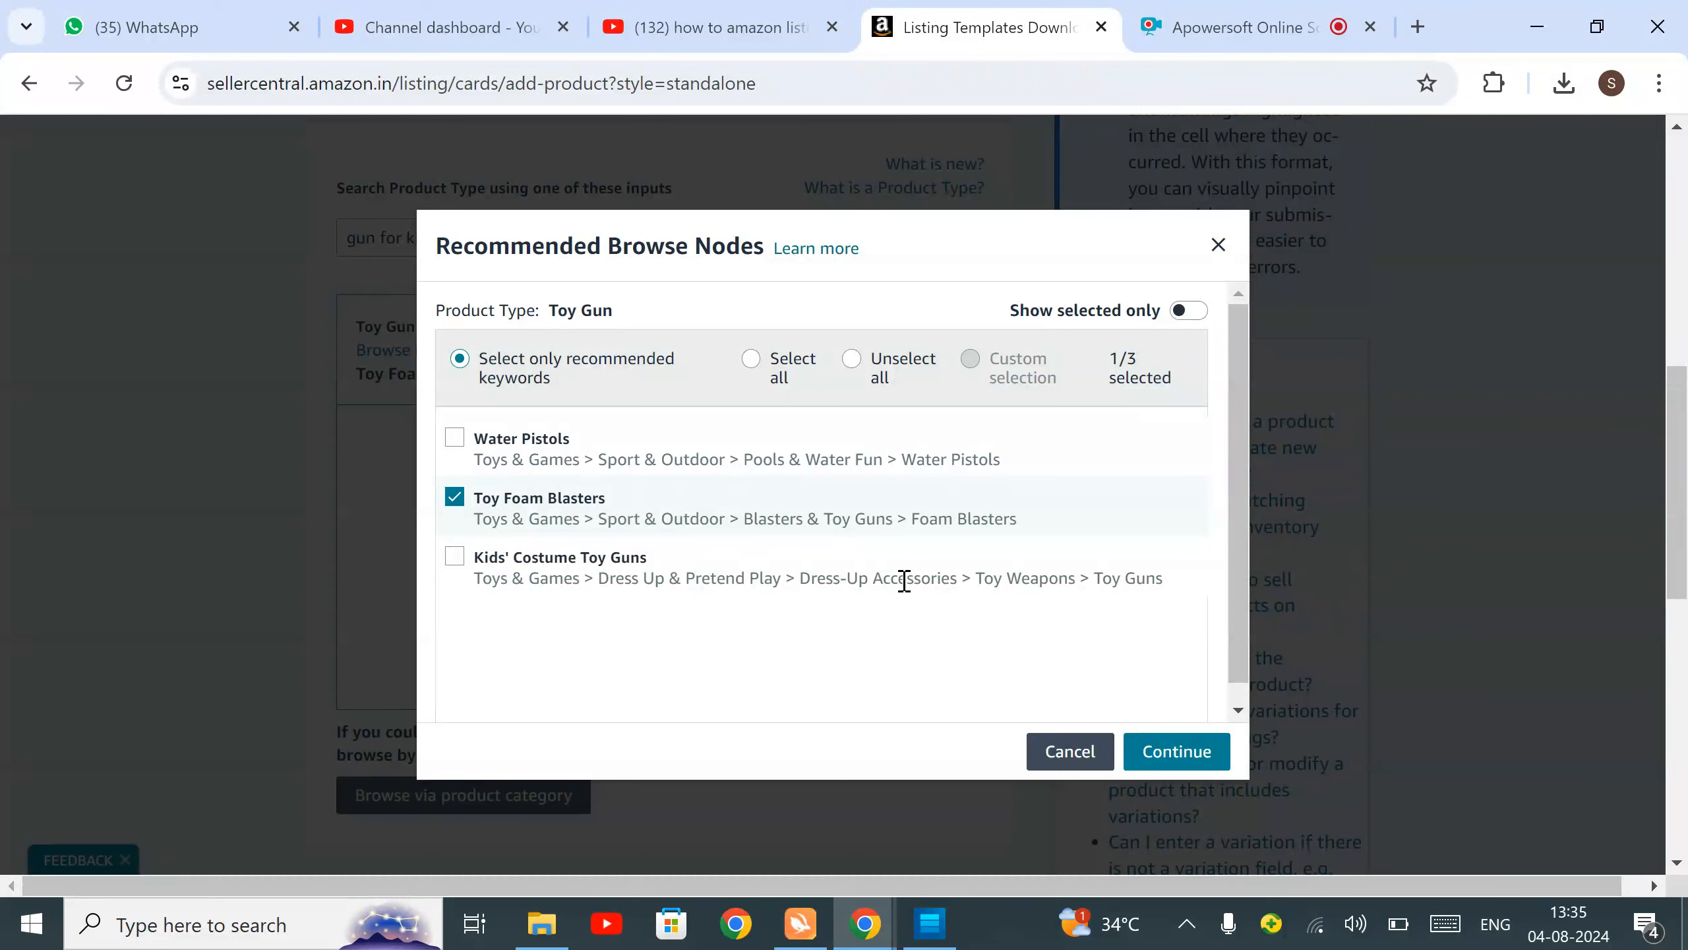
{"action": "left_click", "coordinate": [454, 558]}
{"action": "left_click", "coordinate": [454, 498]}
{"action": "left_click", "coordinate": [454, 438]}
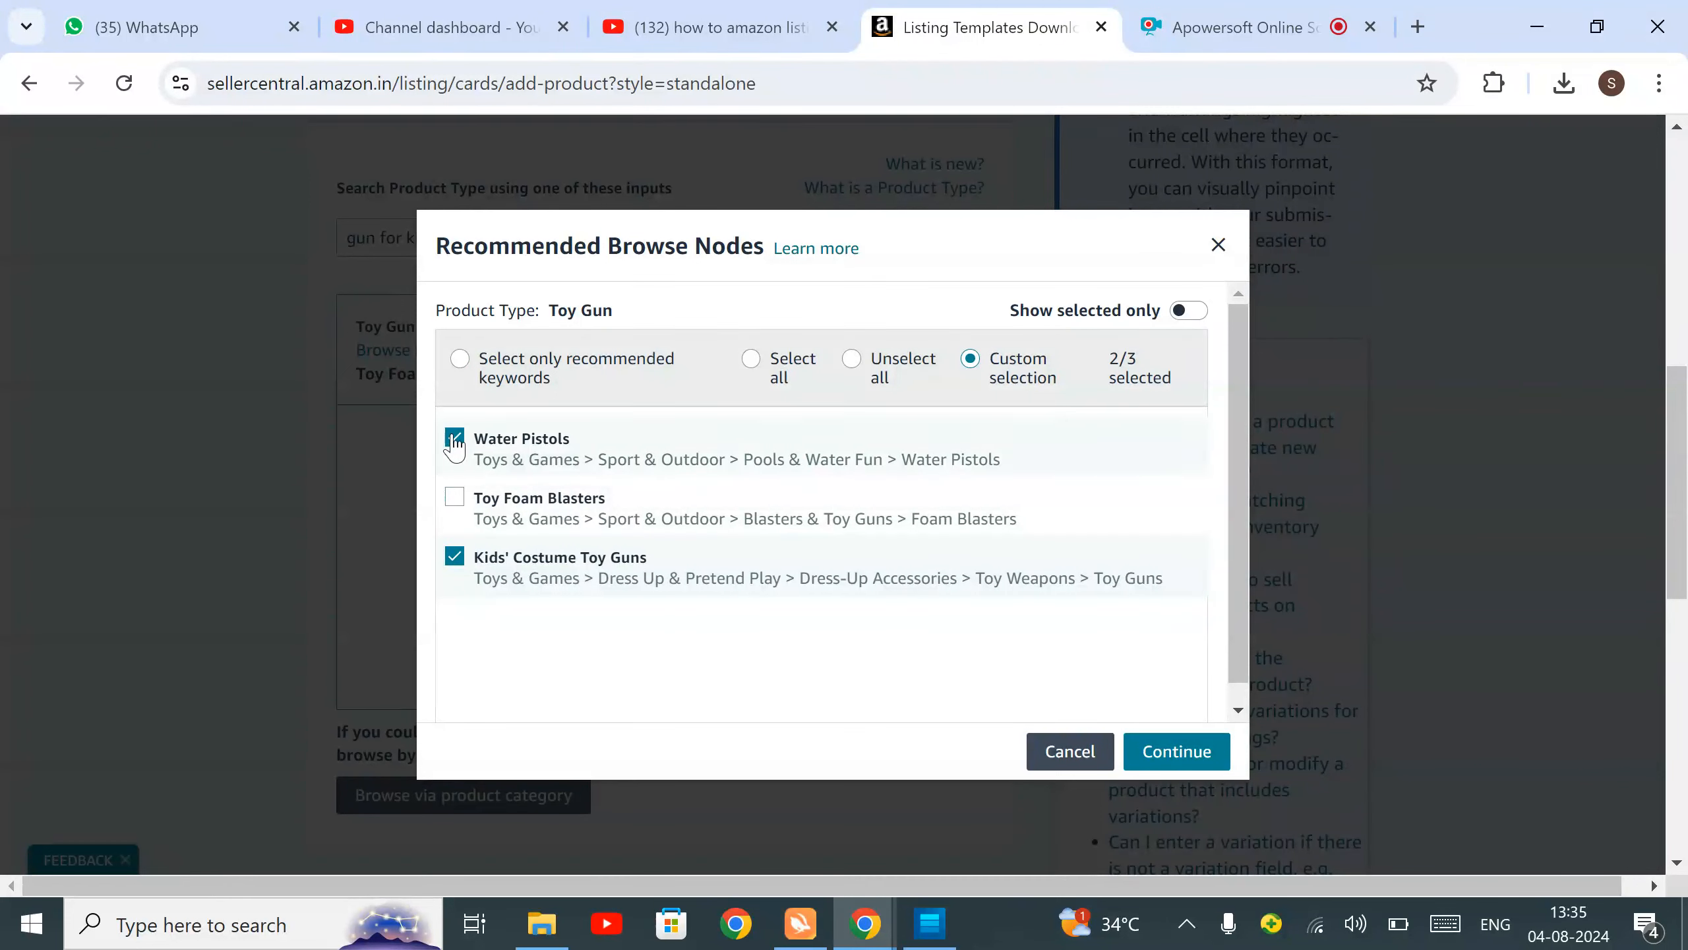
{"action": "left_click", "coordinate": [456, 498]}
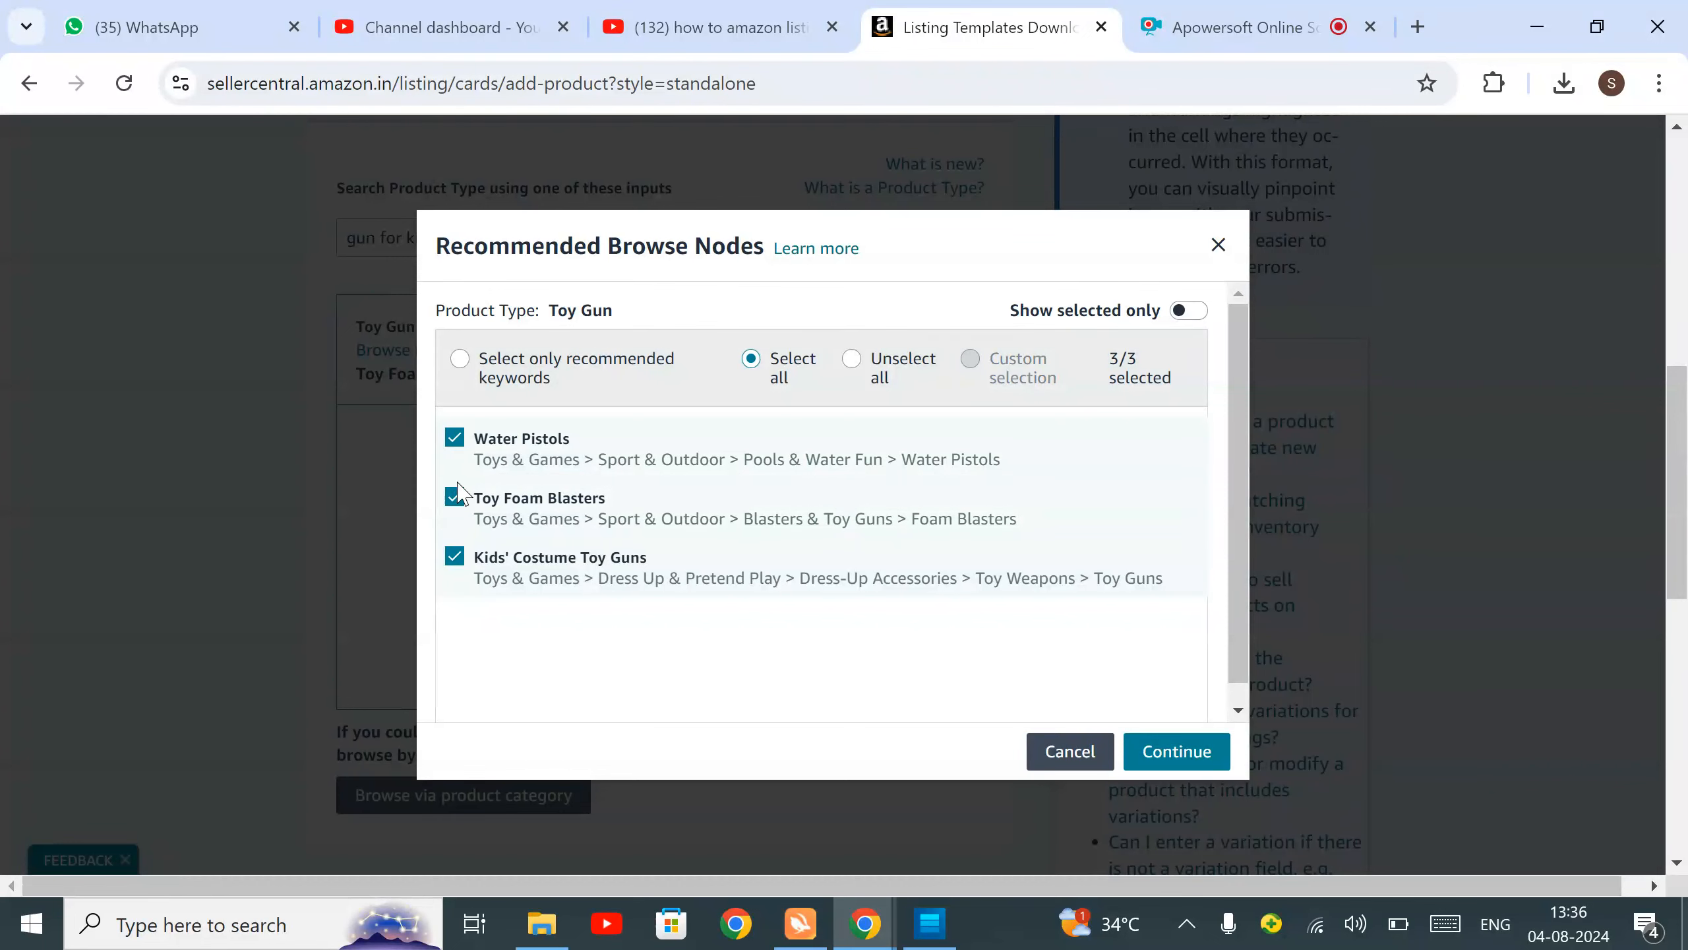
{"action": "left_click", "coordinate": [1176, 750]}
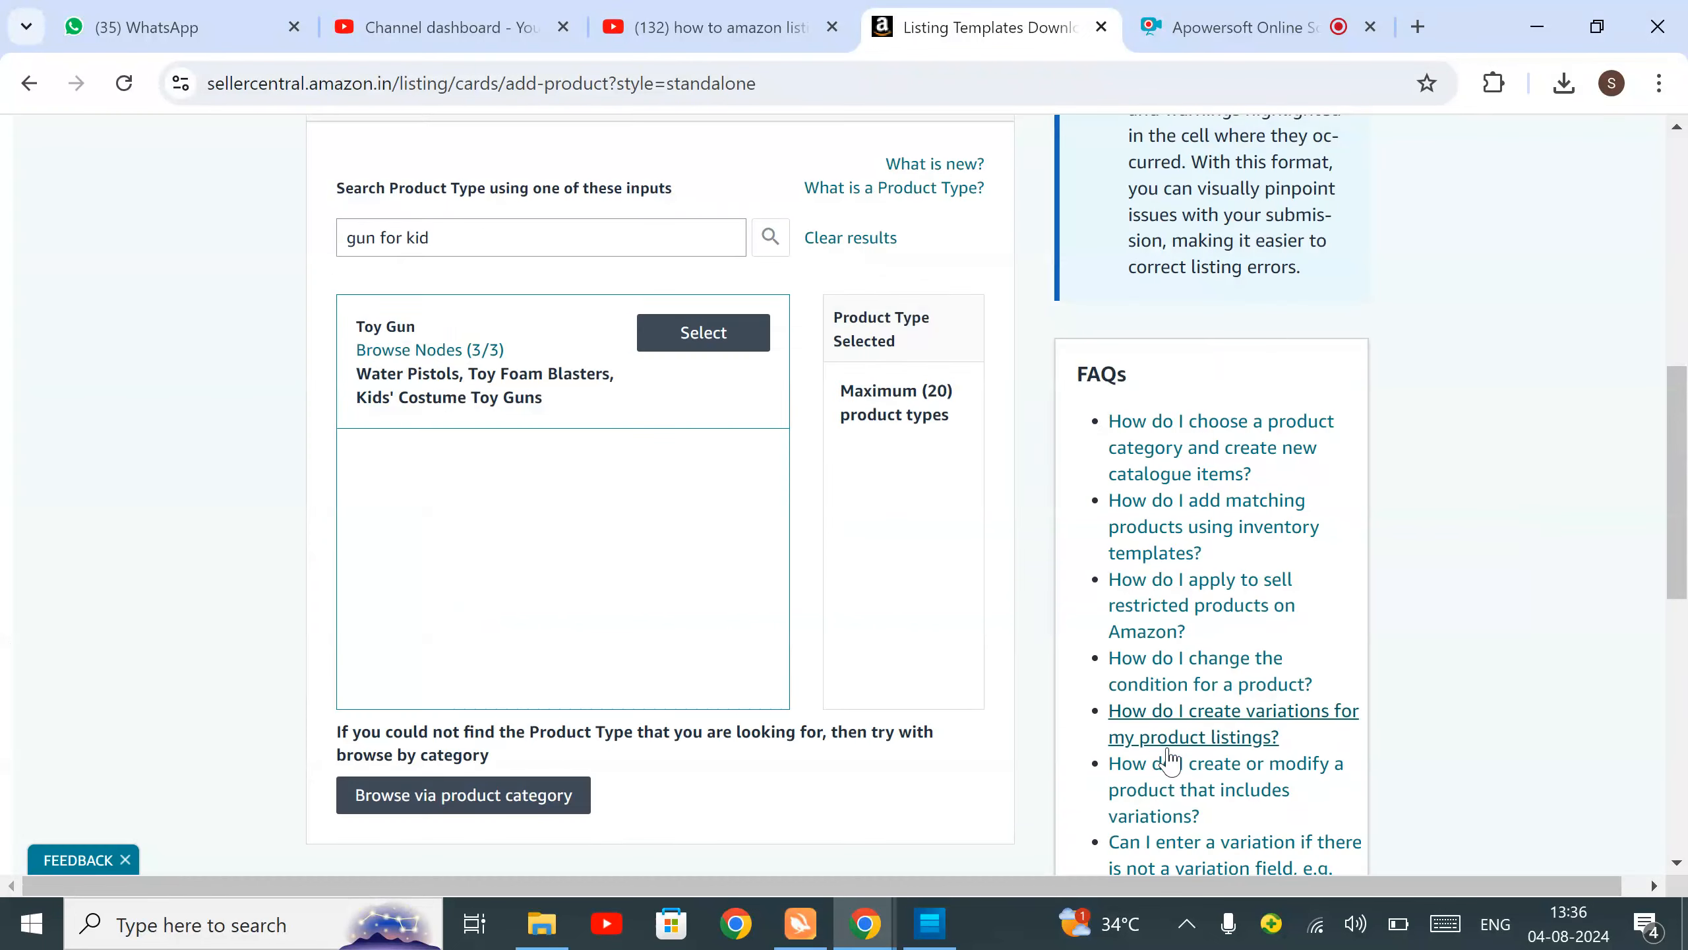
Add Toy Gun with its browse nodes to the selected product types.
{"action": "scroll", "coordinate": [936, 656], "scroll_direction": "down", "scroll_amount": 2}
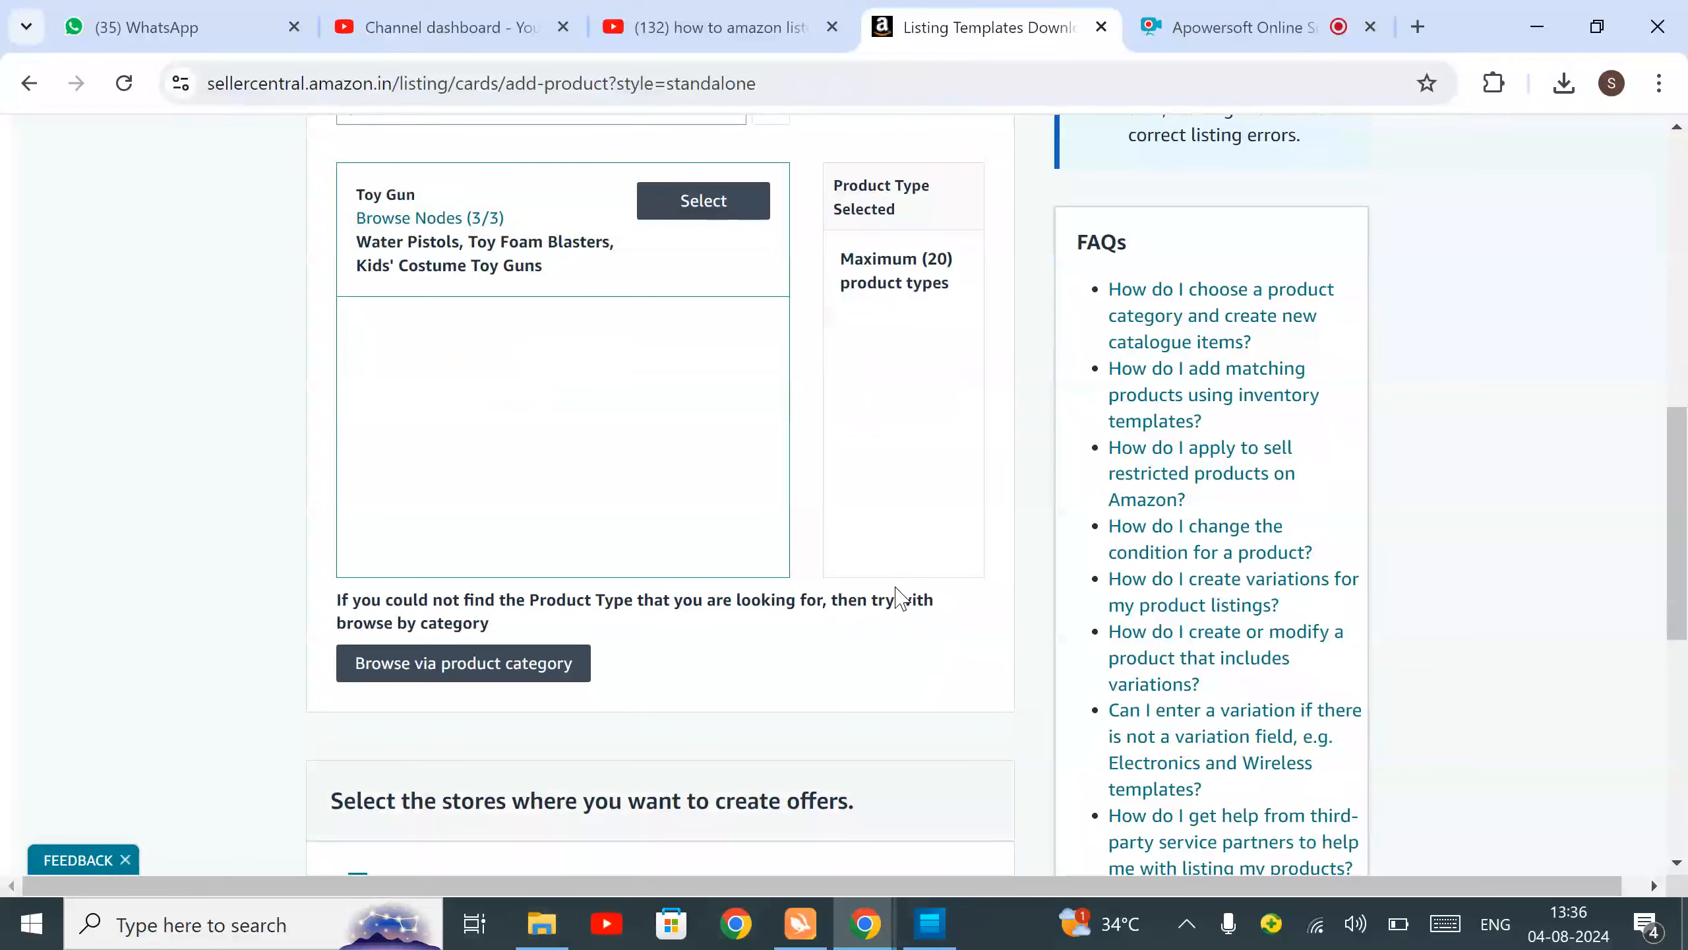
{"action": "scroll", "coordinate": [894, 593], "scroll_direction": "down", "scroll_amount": 1}
{"action": "scroll", "coordinate": [894, 591], "scroll_direction": "up", "scroll_amount": 3}
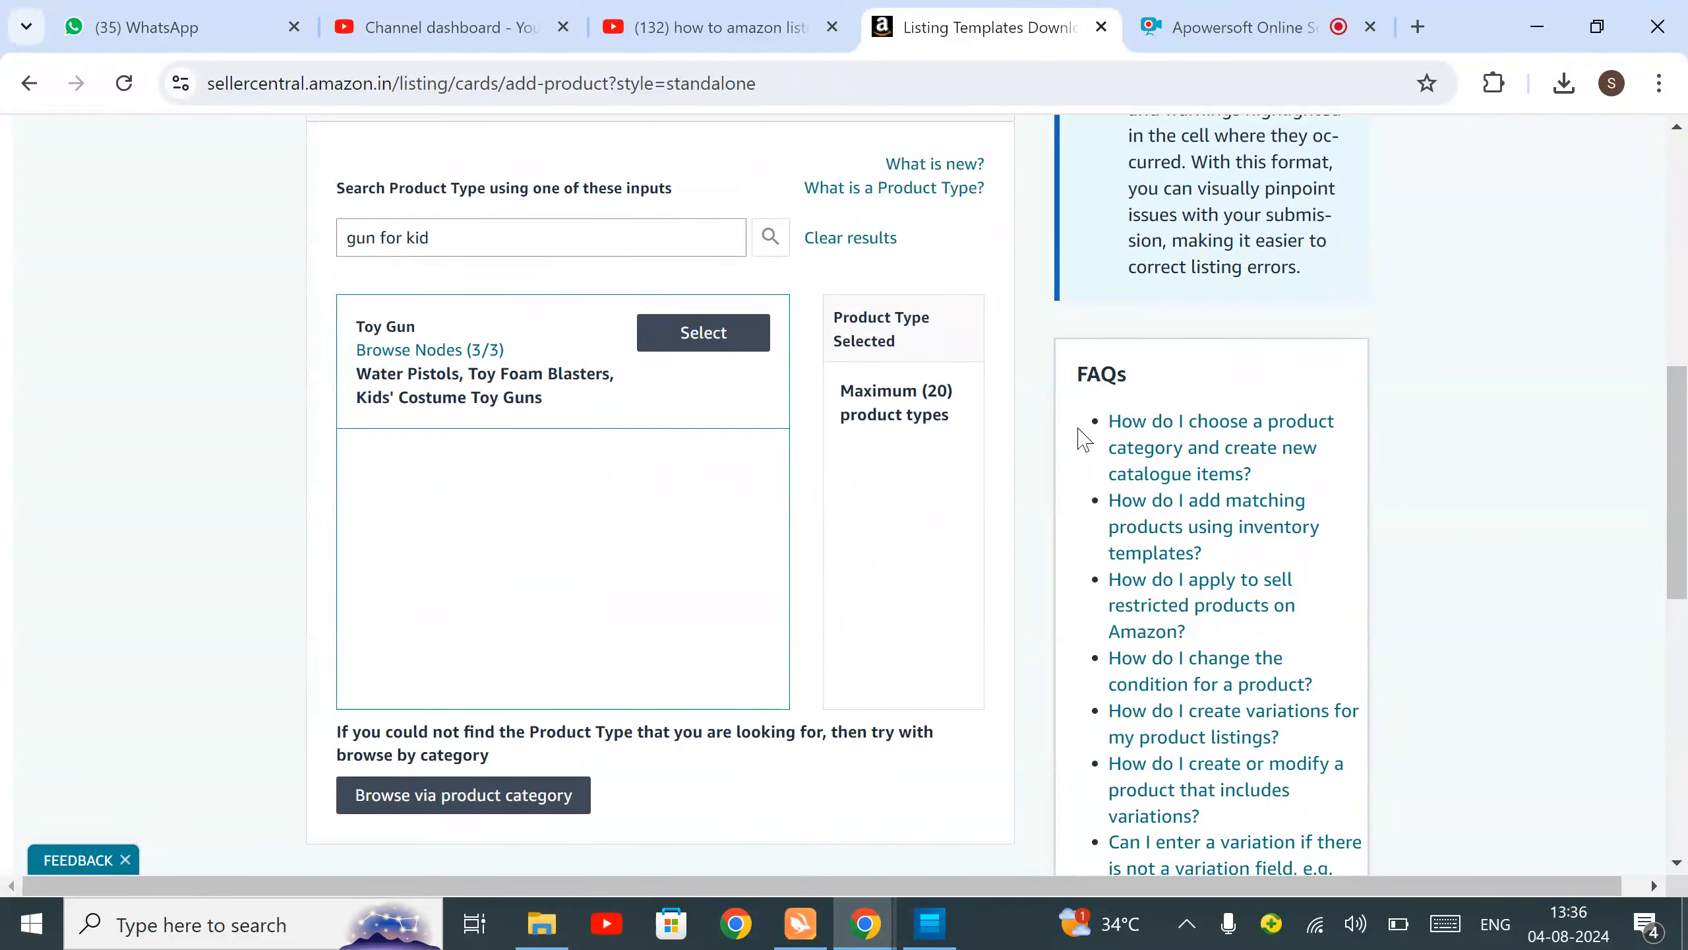
{"action": "scroll", "coordinate": [804, 585], "scroll_direction": "down", "scroll_amount": 12}
{"action": "scroll", "coordinate": [857, 558], "scroll_direction": "up", "scroll_amount": 14}
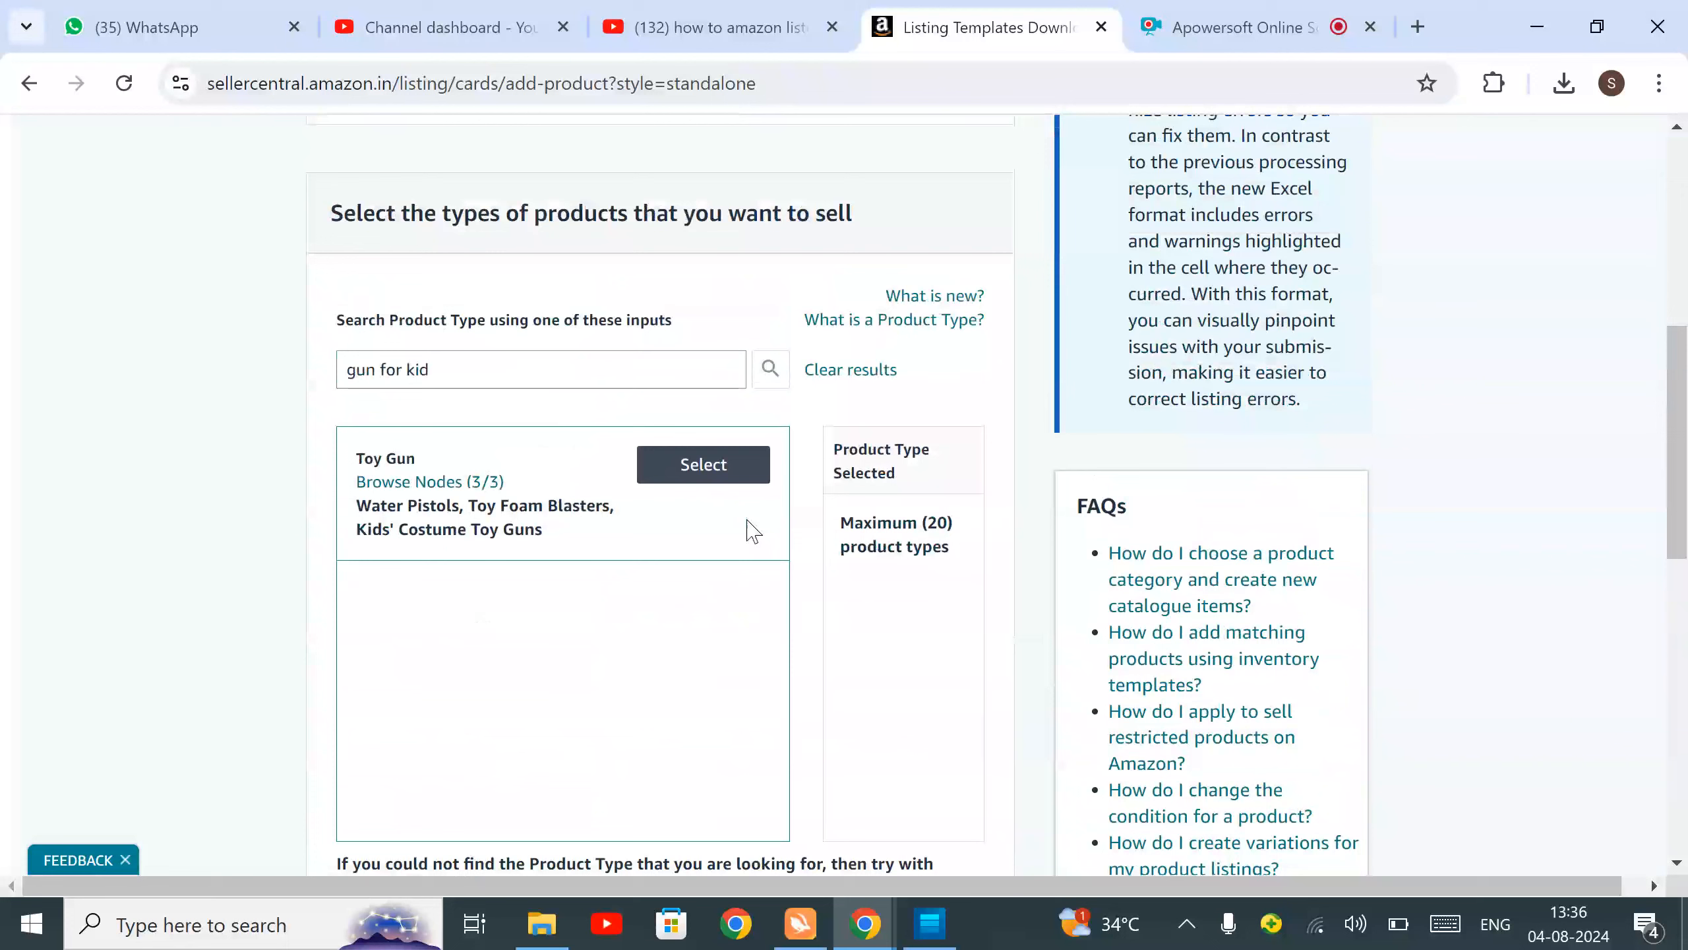
{"action": "left_click", "coordinate": [691, 473]}
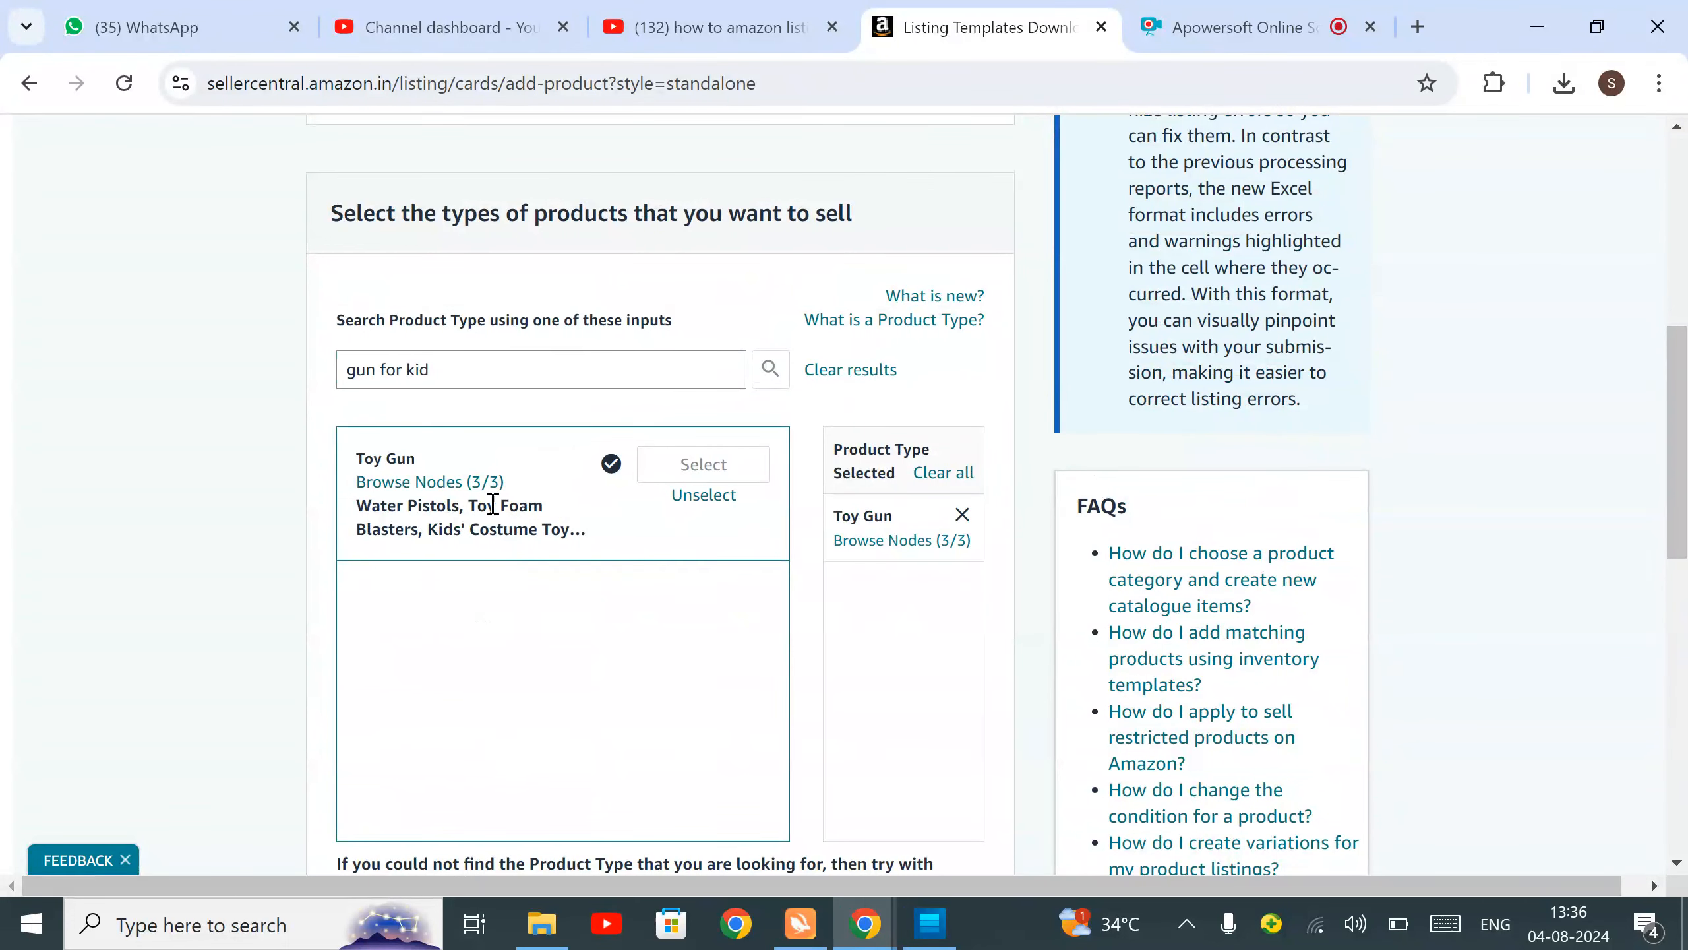
{"action": "left_click_drag", "start_coordinate": [350, 494], "coordinate": [697, 596]}
{"action": "scroll", "coordinate": [974, 479], "scroll_direction": "down", "scroll_amount": 2}
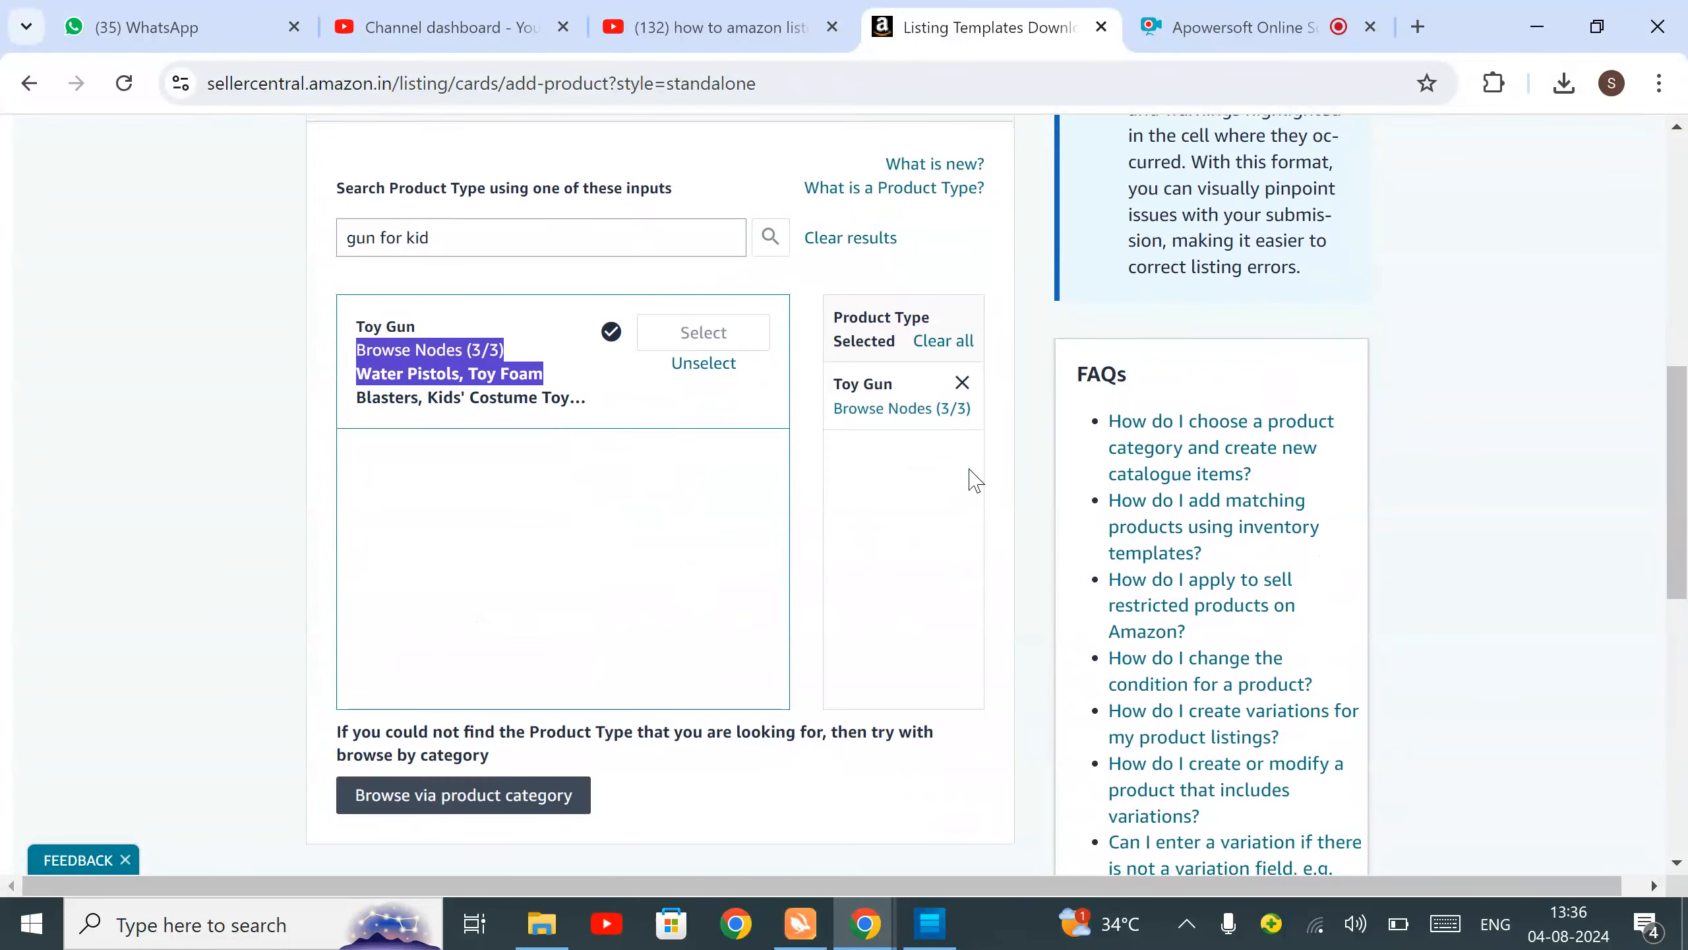
{"action": "scroll", "coordinate": [851, 439], "scroll_direction": "down", "scroll_amount": 6}
{"action": "scroll", "coordinate": [851, 444], "scroll_direction": "up", "scroll_amount": 4}
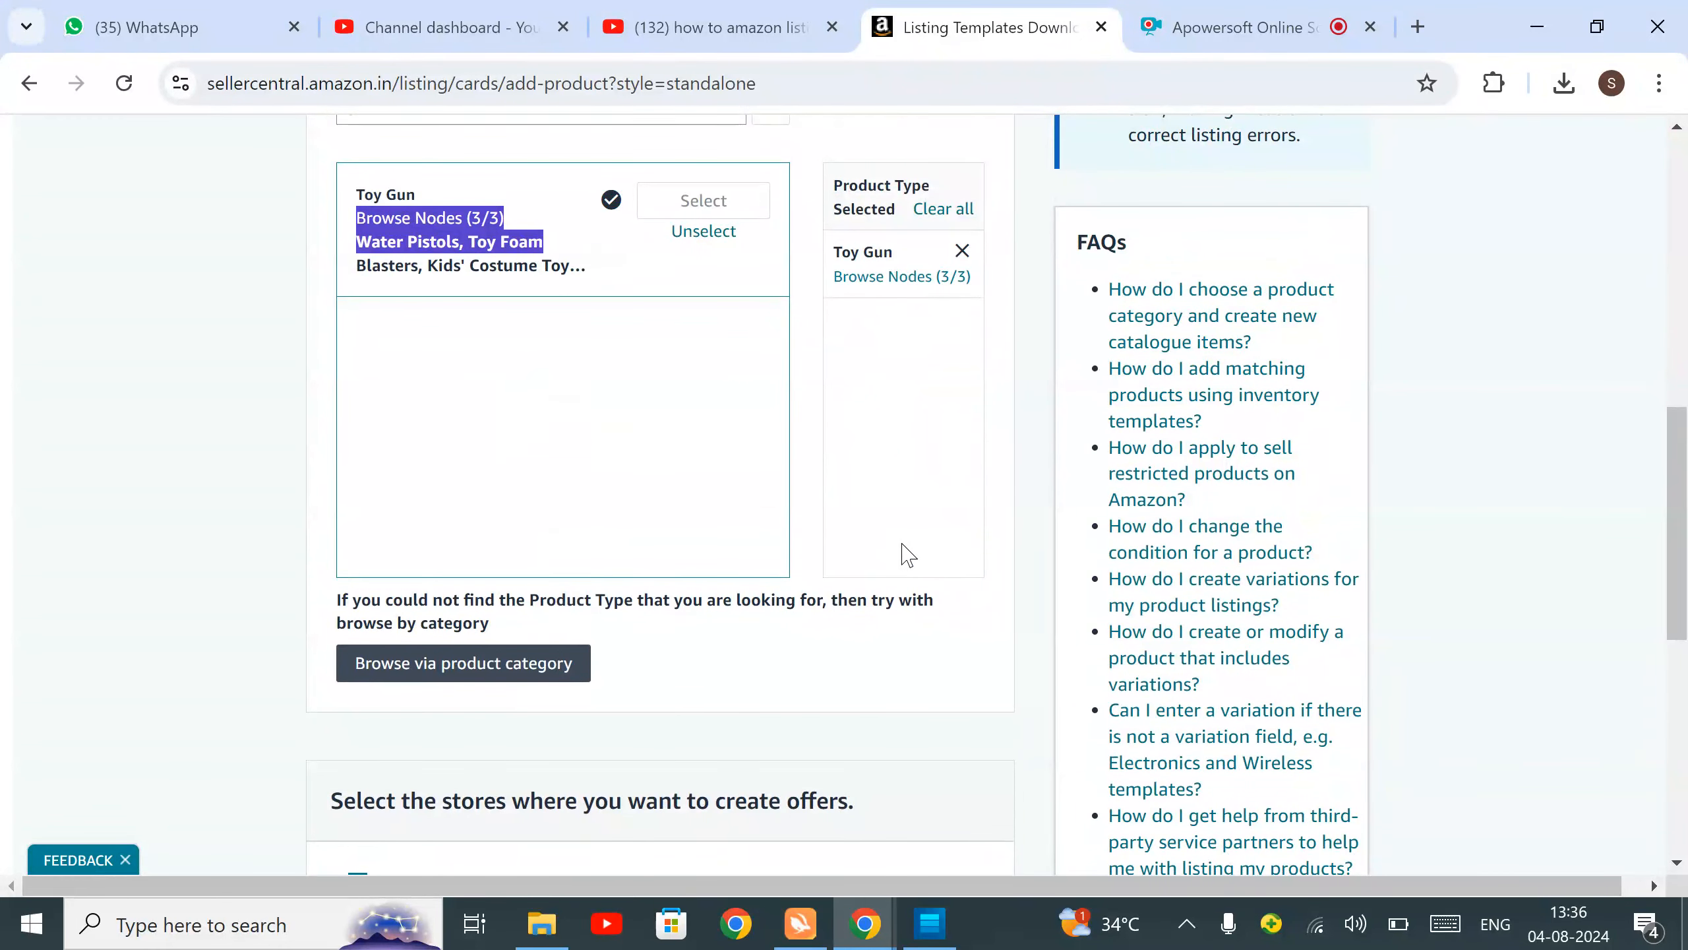
Generate the Toy Gun product spreadsheet for Amazon.in, open the downloaded TOY_GUN.xlsm in OfficeSuite Sheets and dismiss the received-file notification.
{"action": "scroll", "coordinate": [907, 554], "scroll_direction": "down", "scroll_amount": 7}
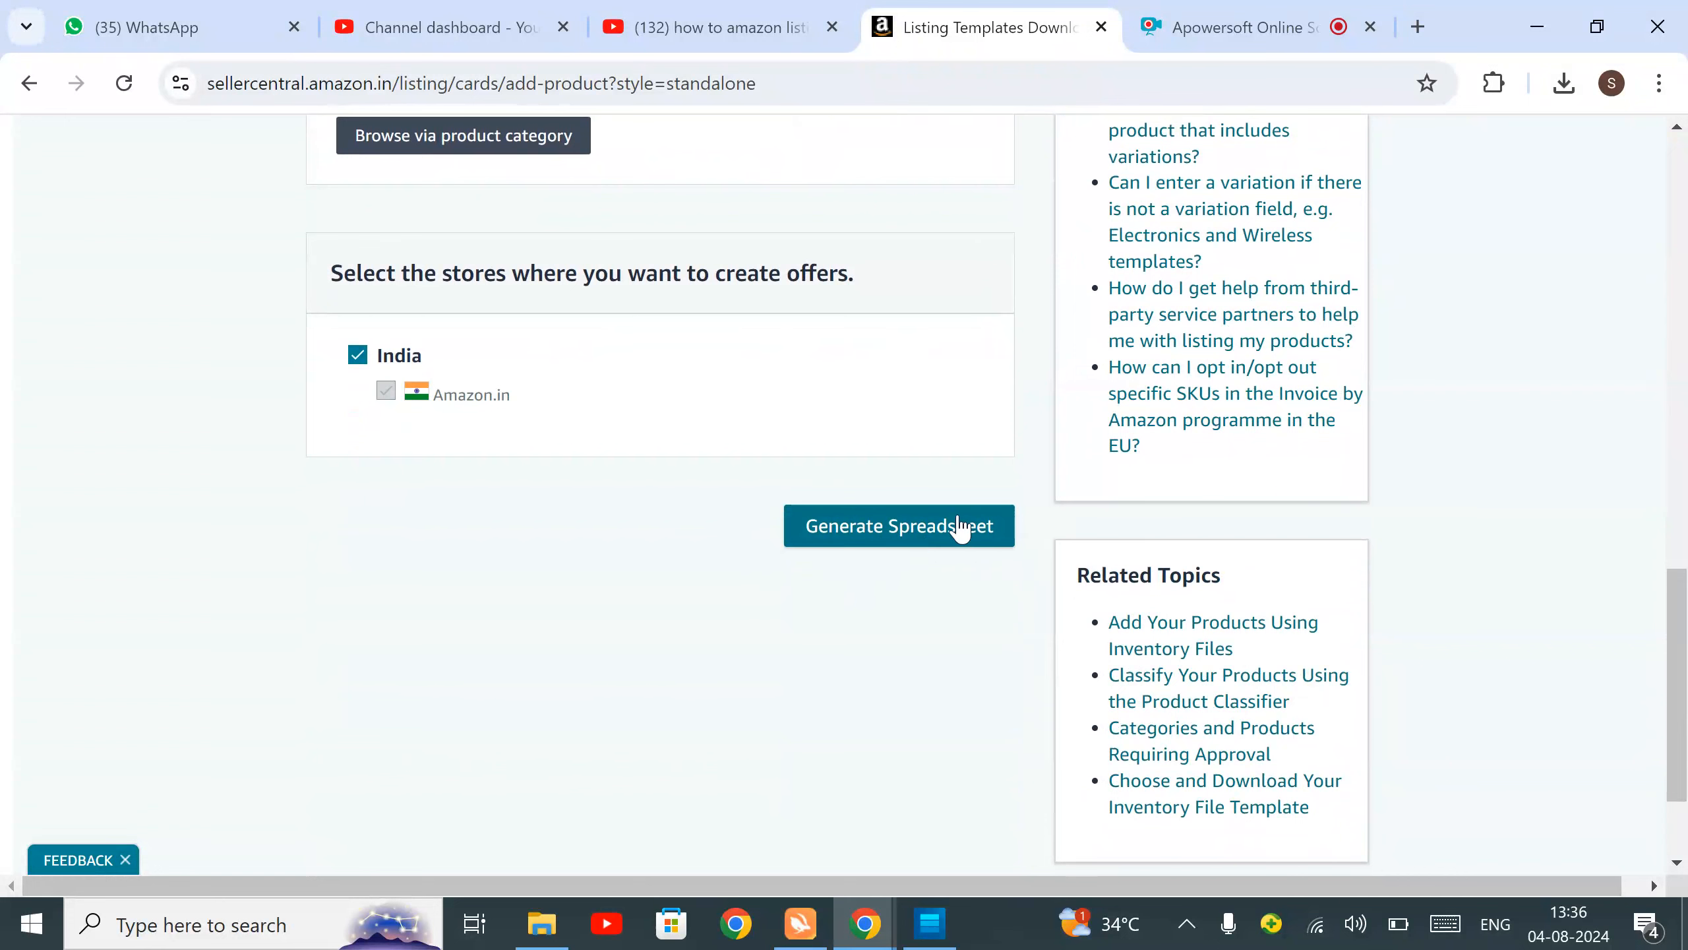
{"action": "left_click", "coordinate": [919, 536]}
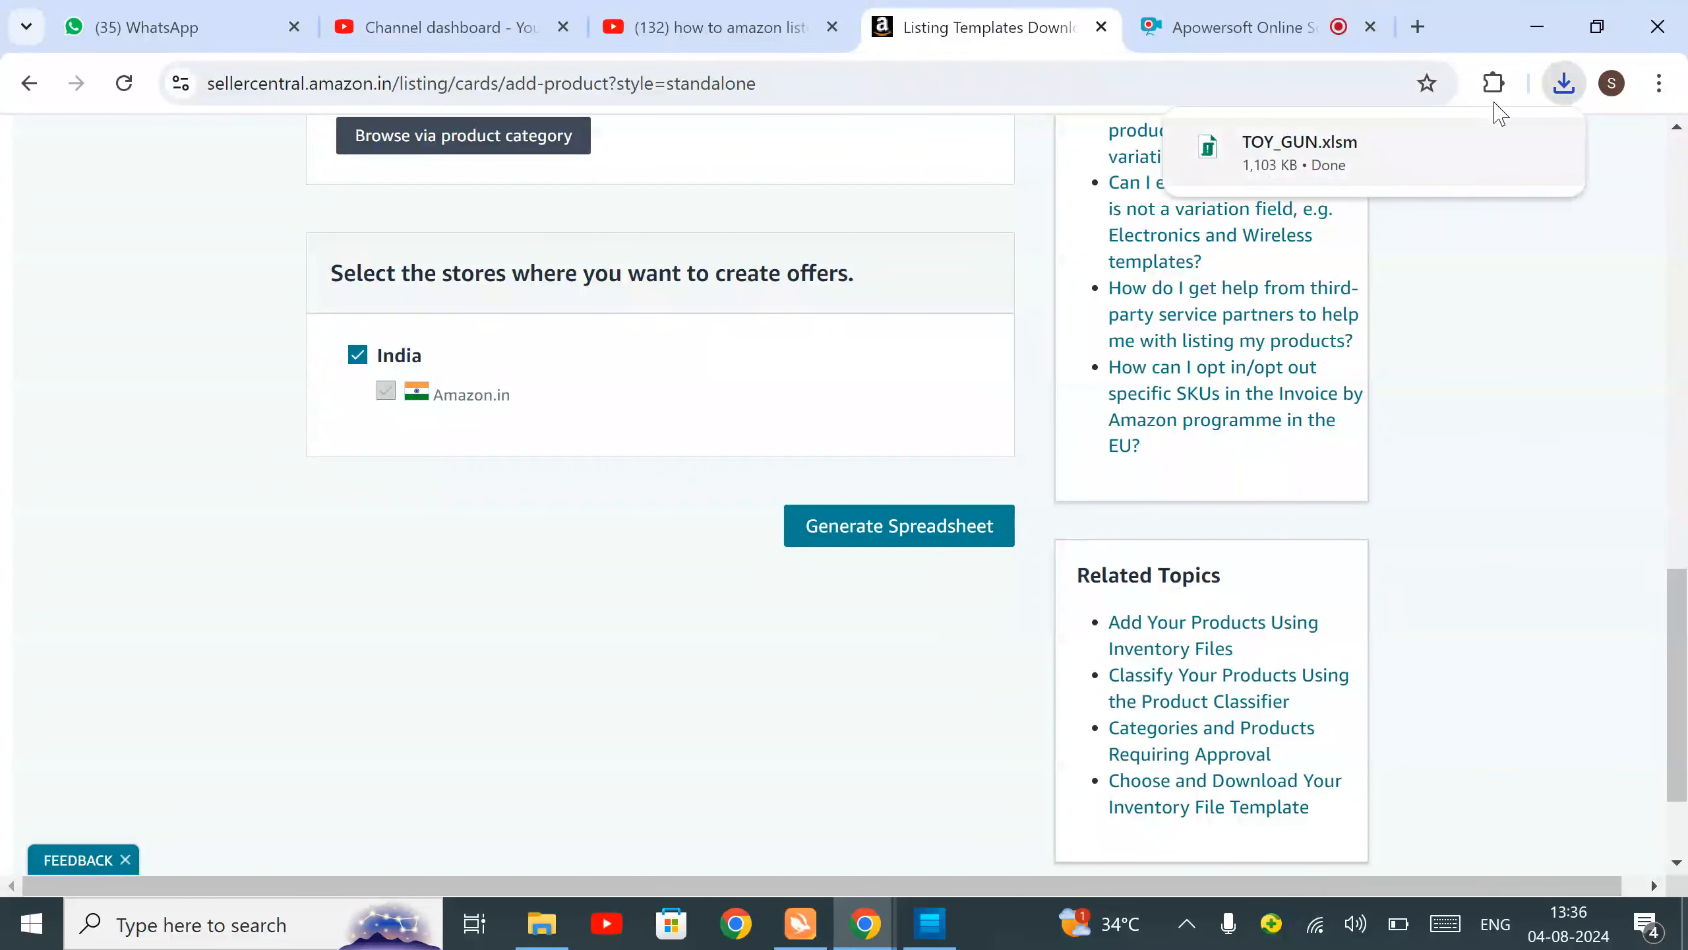
{"action": "left_click", "coordinate": [1564, 83]}
{"action": "left_click", "coordinate": [1369, 210]}
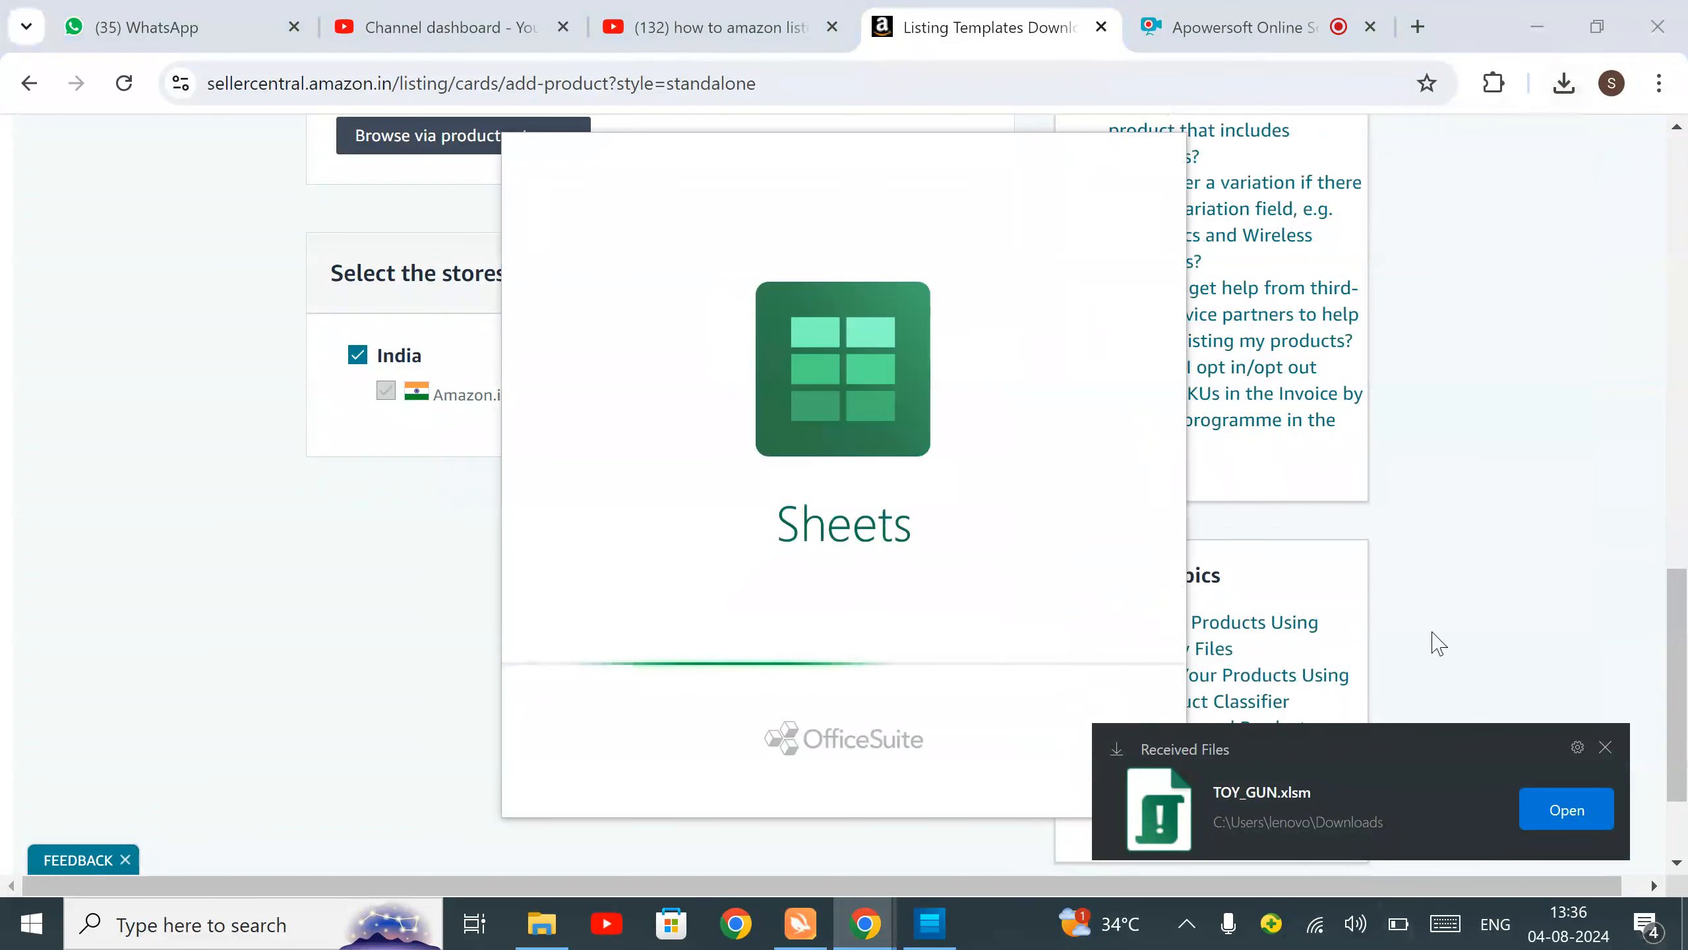
{"action": "left_click", "coordinate": [1606, 746]}
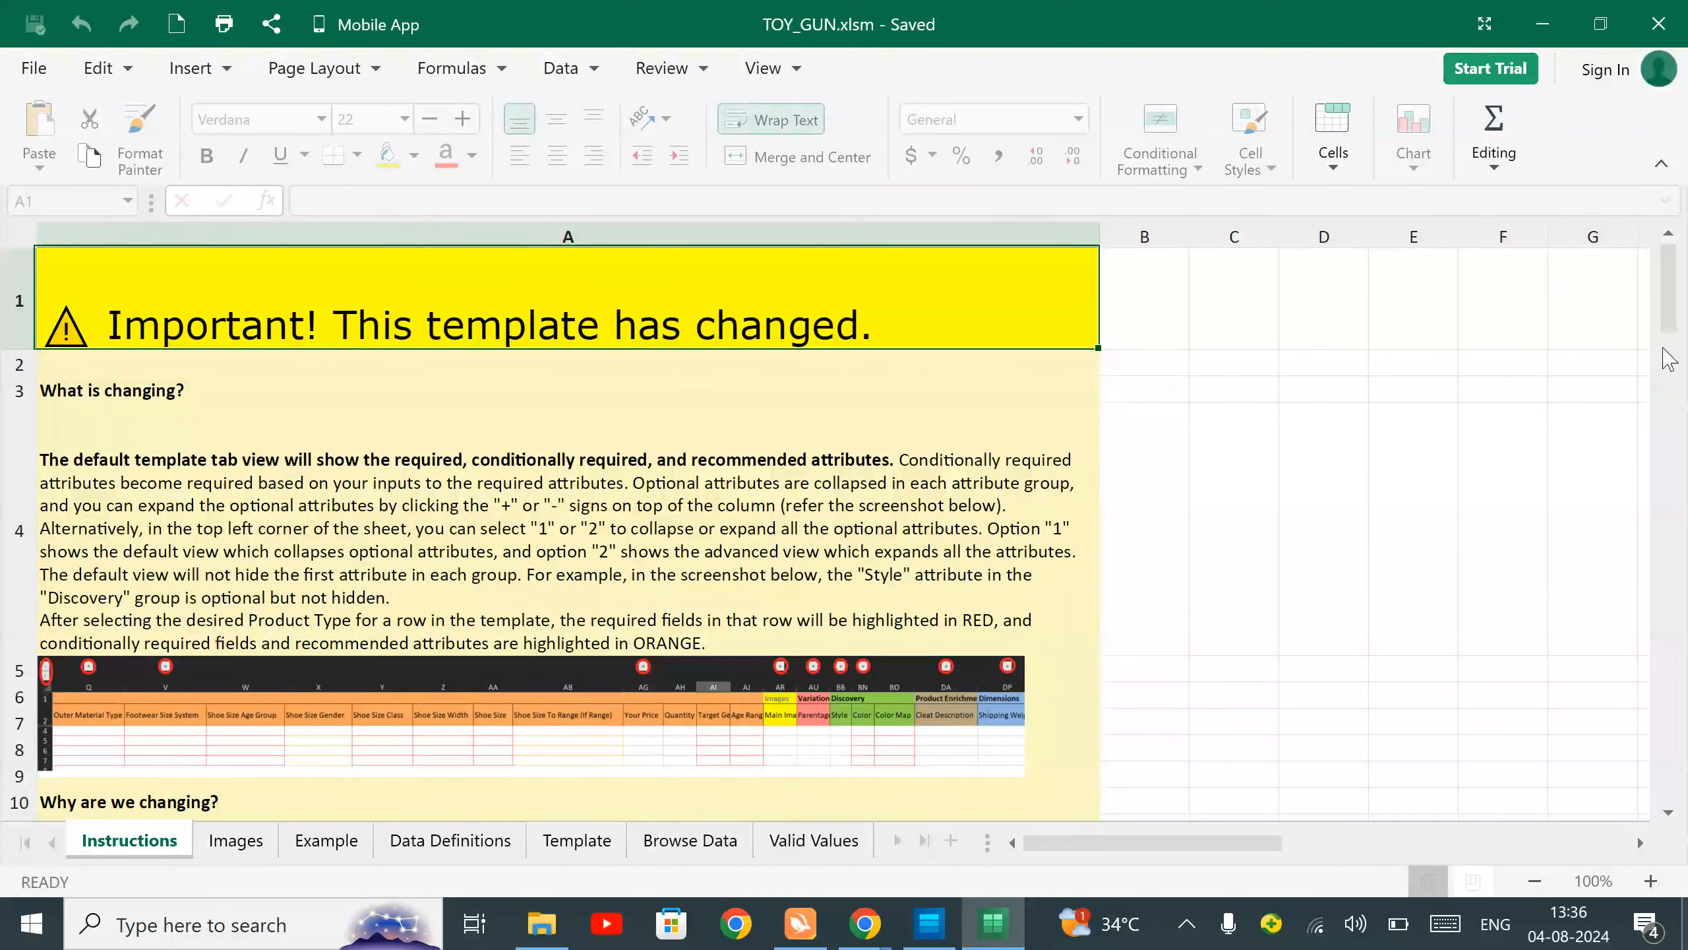
Read through the Instructions sheet, covering required and optional fields, valid values, and how to use the Example and Template sheets.
{"action": "scroll", "coordinate": [1675, 313], "scroll_direction": "down", "scroll_amount": 1}
{"action": "left_click_drag", "start_coordinate": [1677, 316], "coordinate": [1680, 462]}
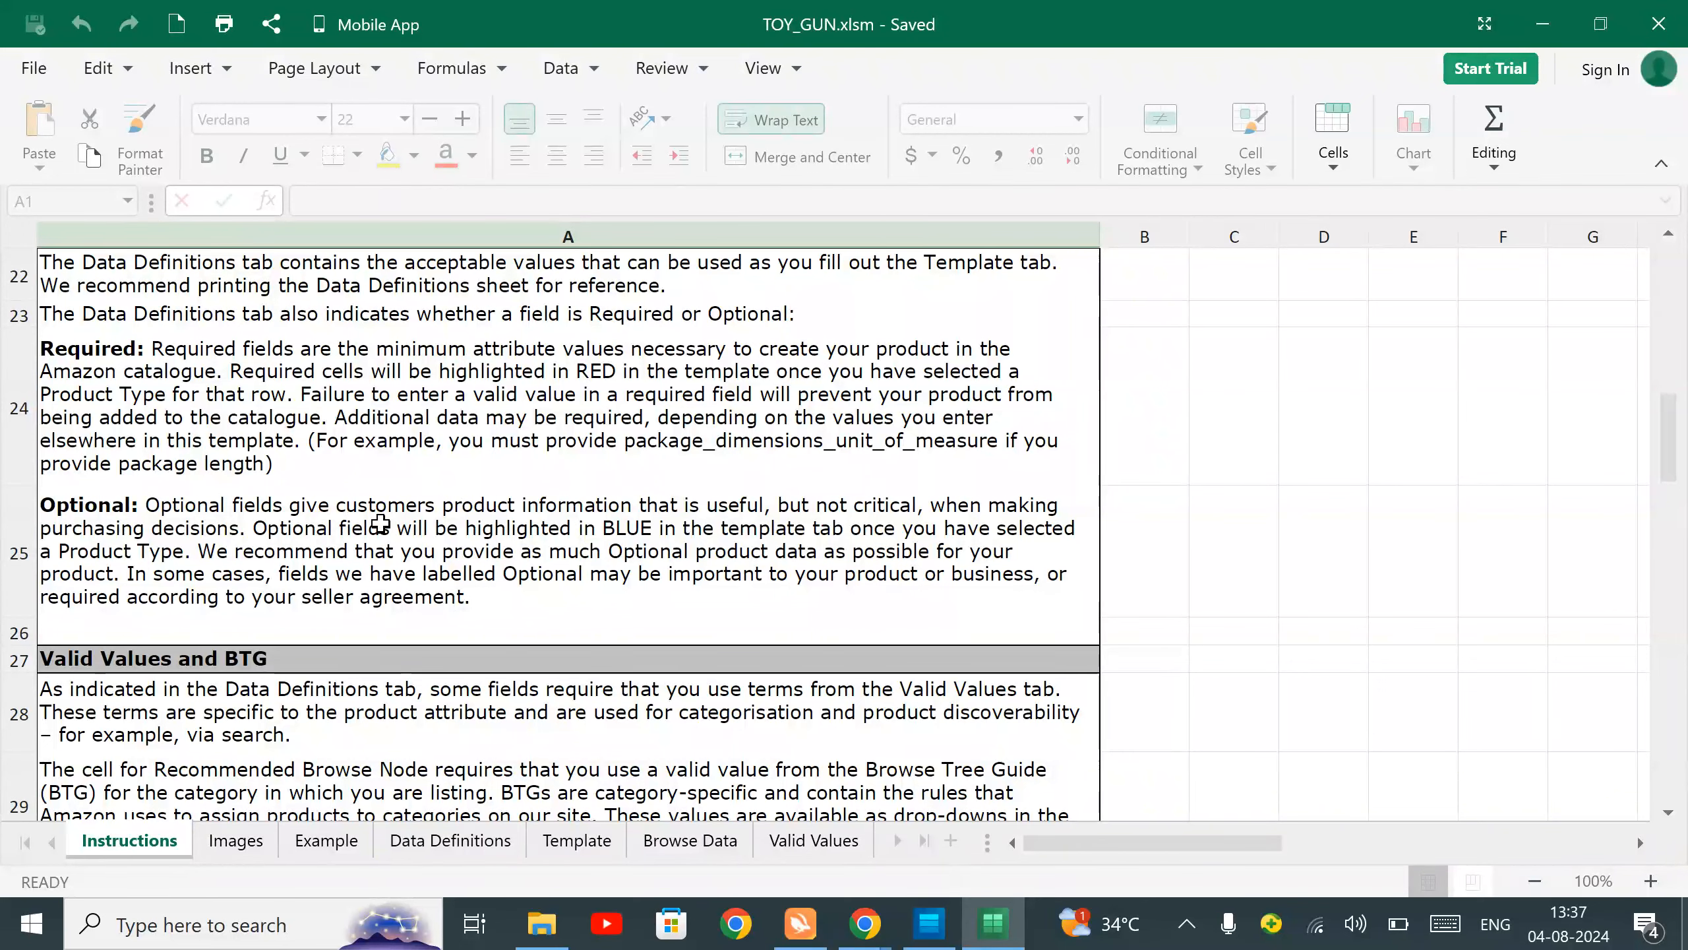
{"action": "left_click", "coordinate": [1369, 95]}
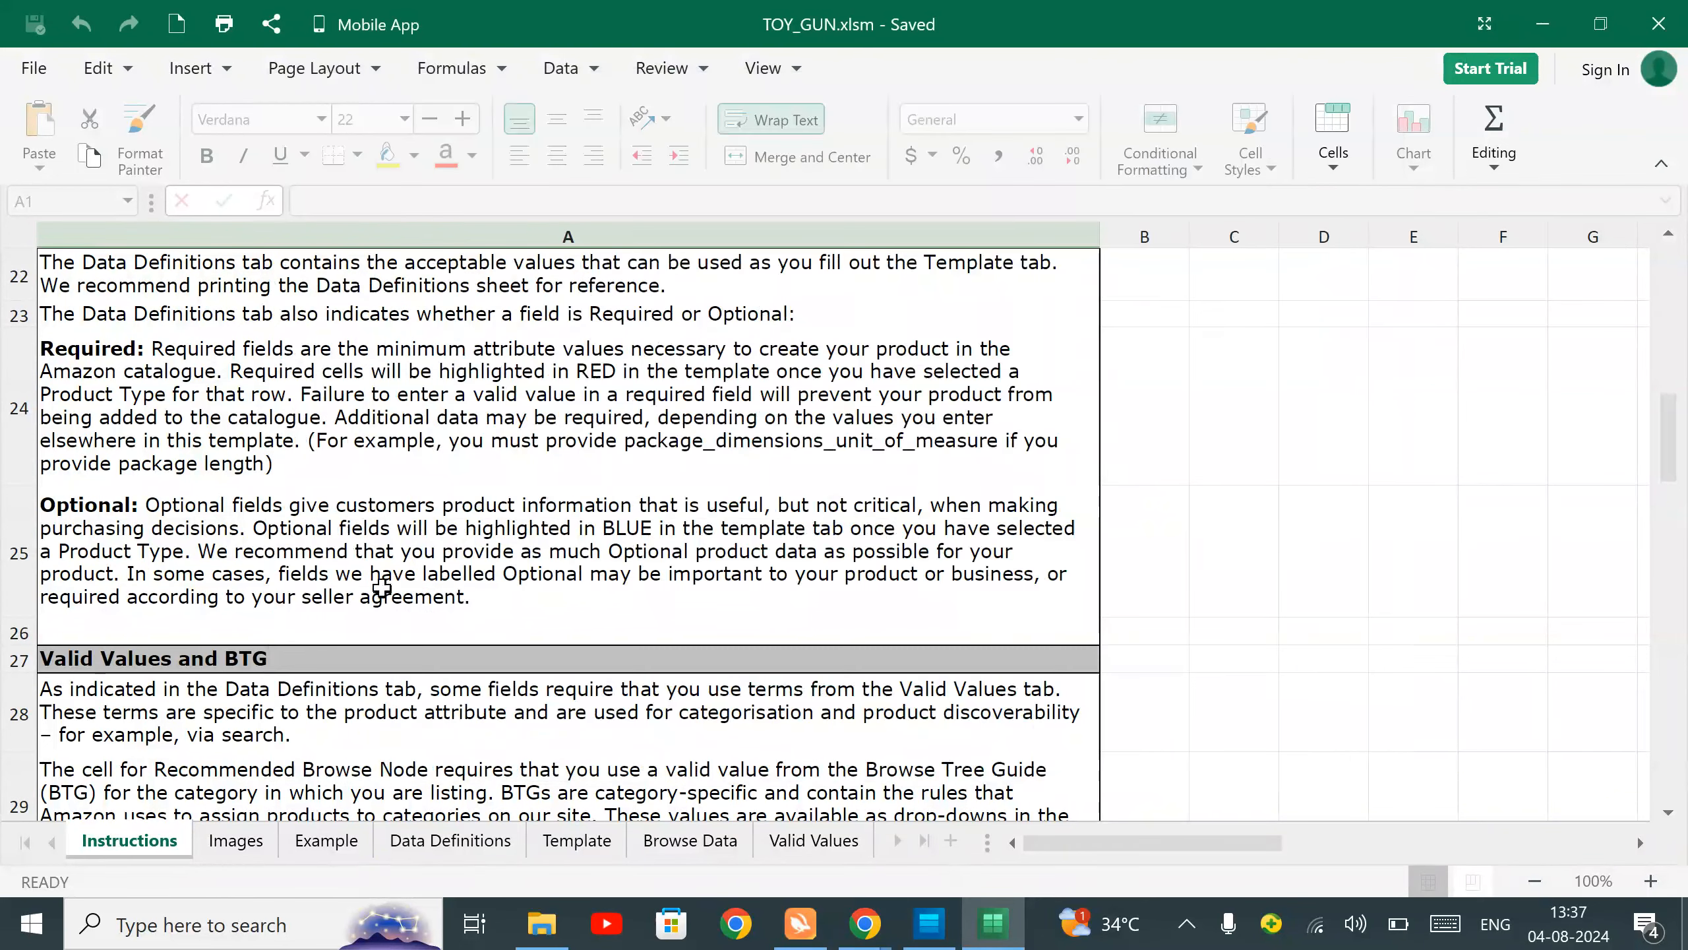
{"action": "scroll", "coordinate": [340, 583], "scroll_direction": "down", "scroll_amount": 2}
{"action": "scroll", "coordinate": [447, 591], "scroll_direction": "down", "scroll_amount": 5}
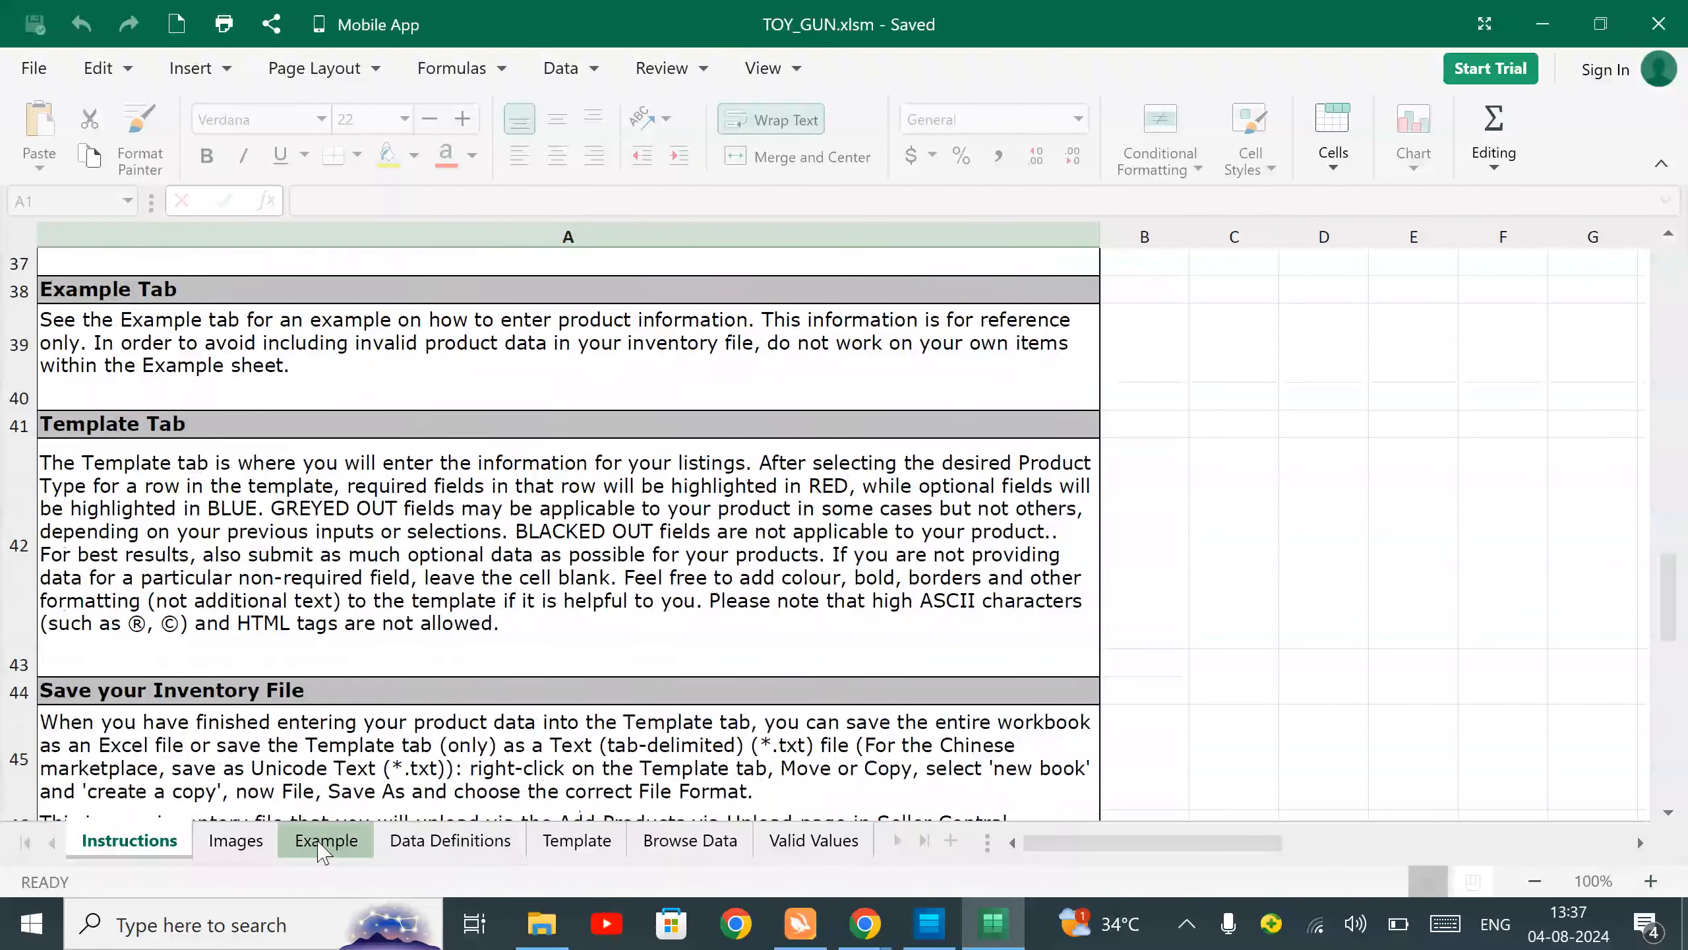
Review the image size, naming, formatting and uploading rules on the Images sheet.
{"action": "left_click", "coordinate": [248, 842]}
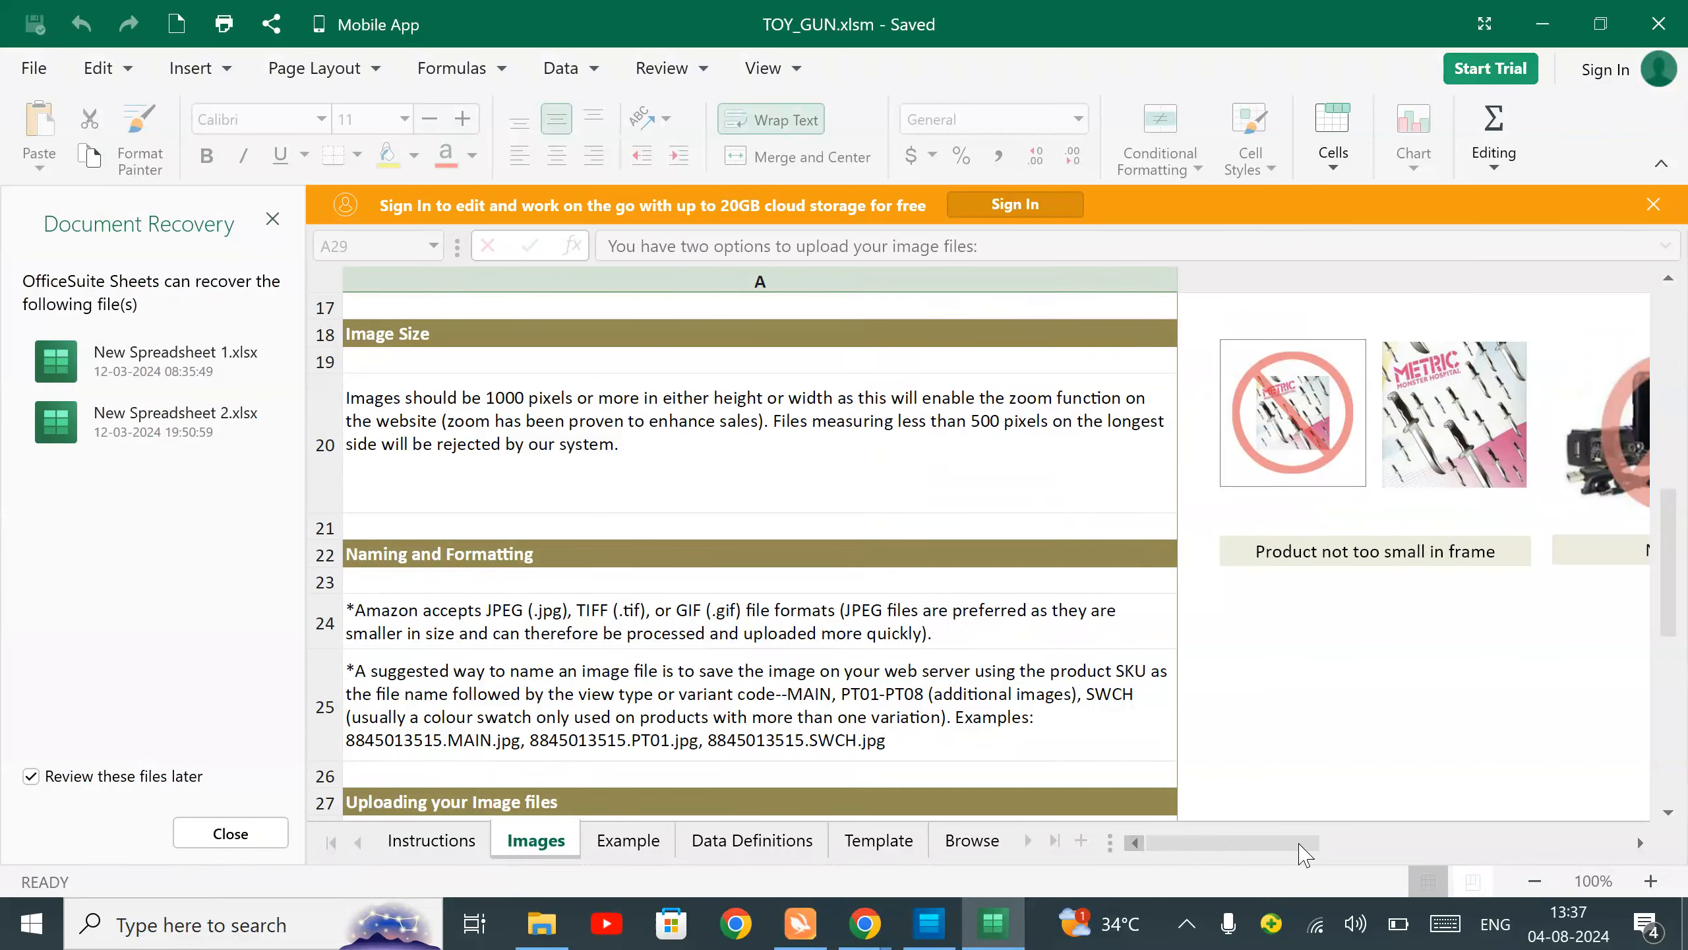
{"action": "left_click_drag", "start_coordinate": [1299, 844], "coordinate": [1184, 462]}
{"action": "scroll", "coordinate": [1684, 635], "scroll_direction": "down", "scroll_amount": 5}
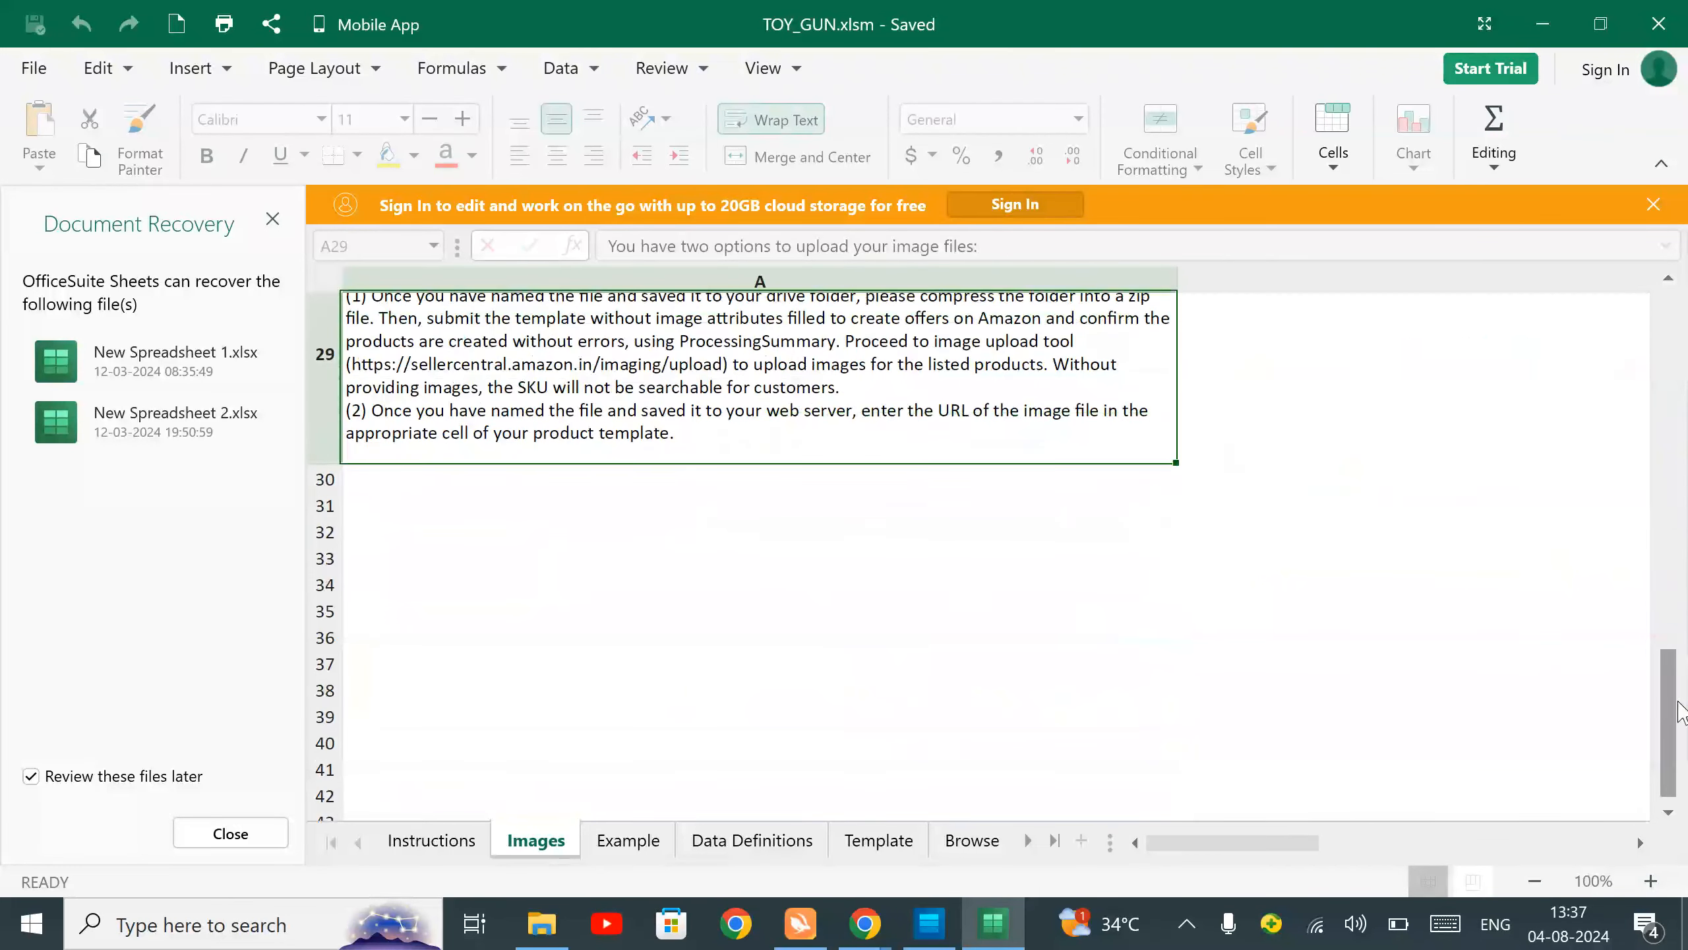
{"action": "scroll", "coordinate": [1634, 349], "scroll_direction": "up", "scroll_amount": 8}
{"action": "scroll", "coordinate": [1635, 348], "scroll_direction": "up", "scroll_amount": 4}
Examine the illustrated product image rules on the Images sheet, from white background and additional text to accessories and placeholder images.
{"action": "left_click_drag", "start_coordinate": [1329, 843], "coordinate": [1409, 853]}
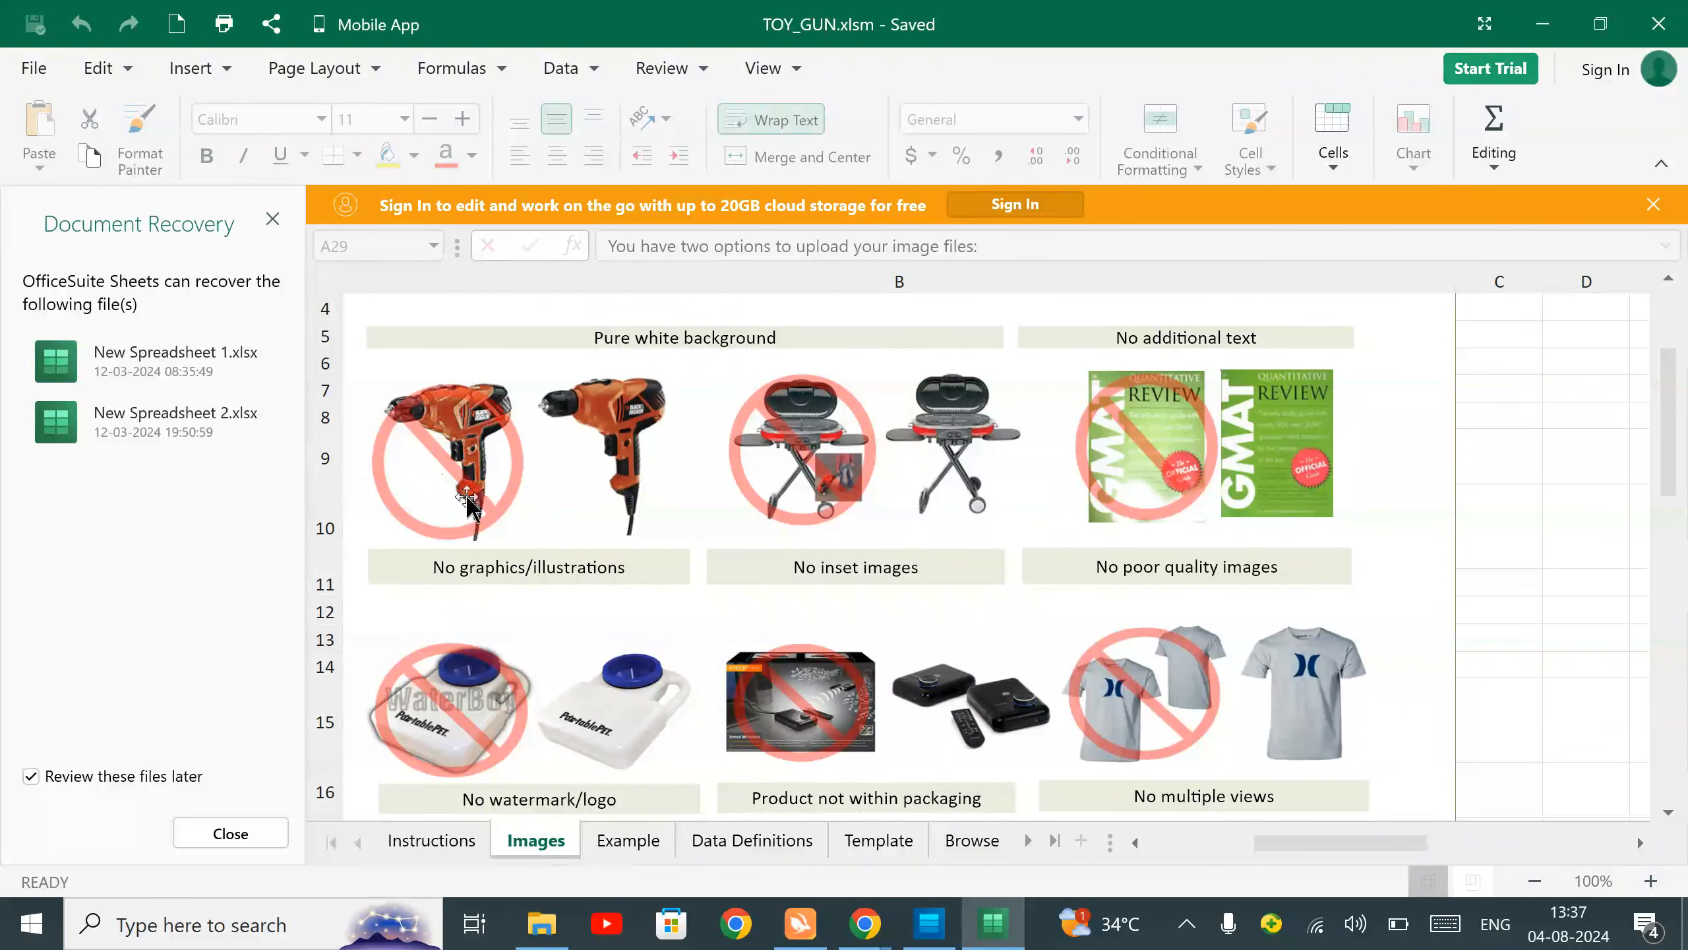
{"action": "scroll", "coordinate": [1667, 439], "scroll_direction": "down", "scroll_amount": 4}
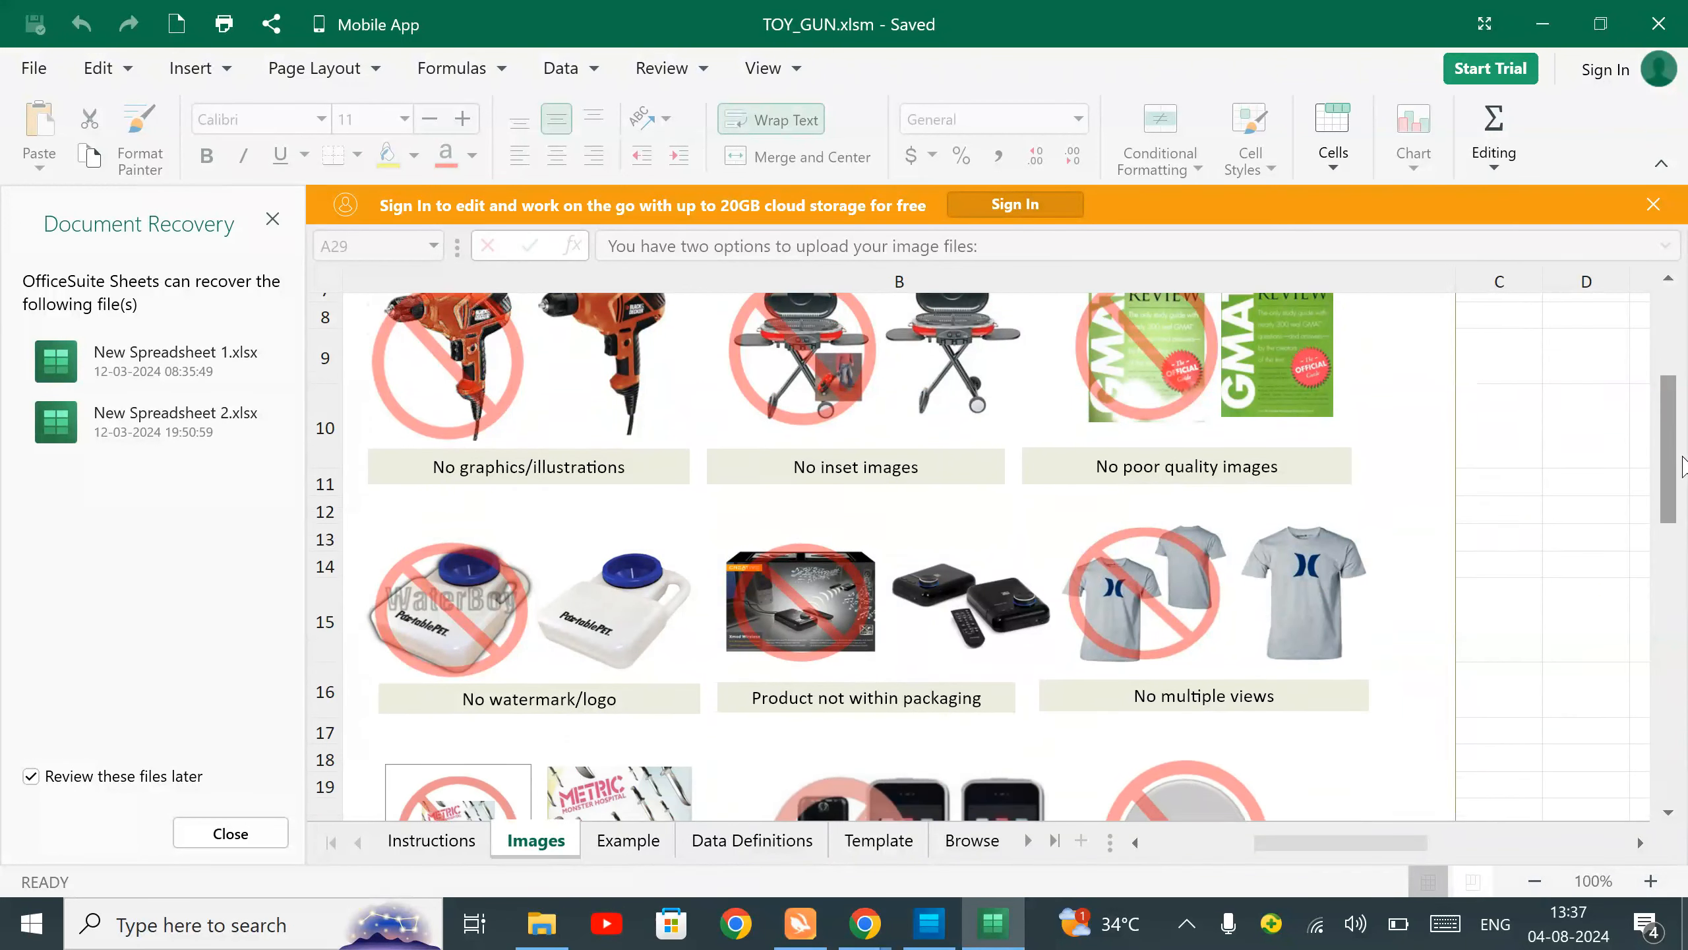
{"action": "scroll", "coordinate": [1667, 439], "scroll_direction": "up", "scroll_amount": 6}
{"action": "scroll", "coordinate": [1562, 456], "scroll_direction": "up", "scroll_amount": 1}
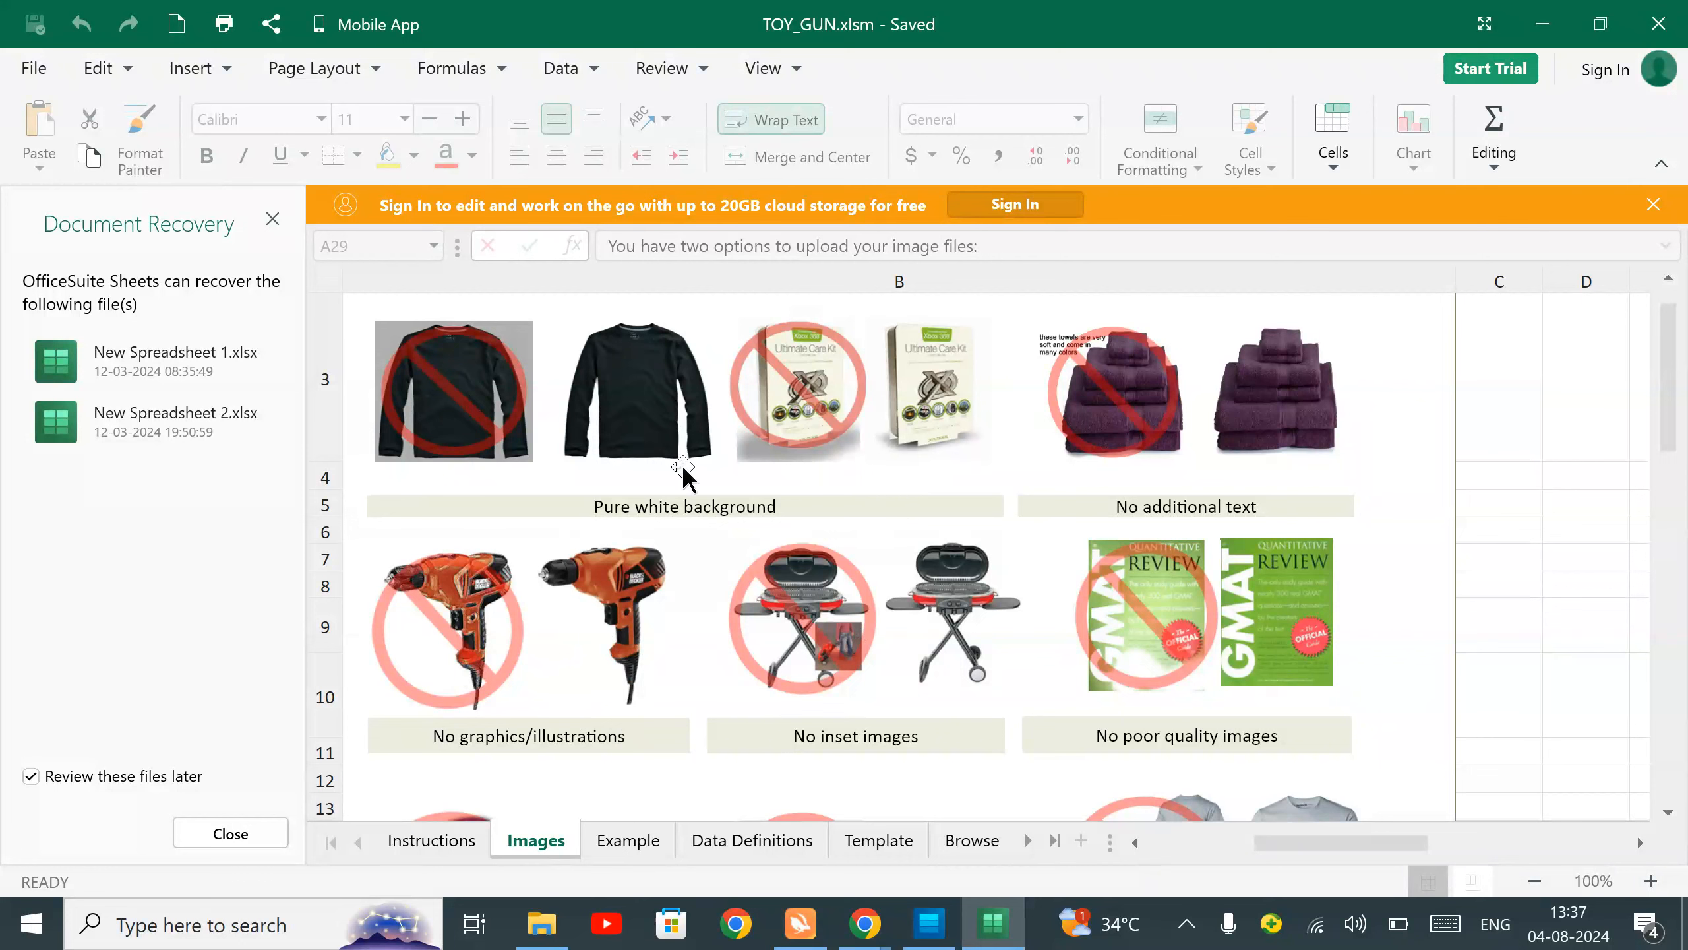
{"action": "scroll", "coordinate": [1668, 391], "scroll_direction": "down", "scroll_amount": 4}
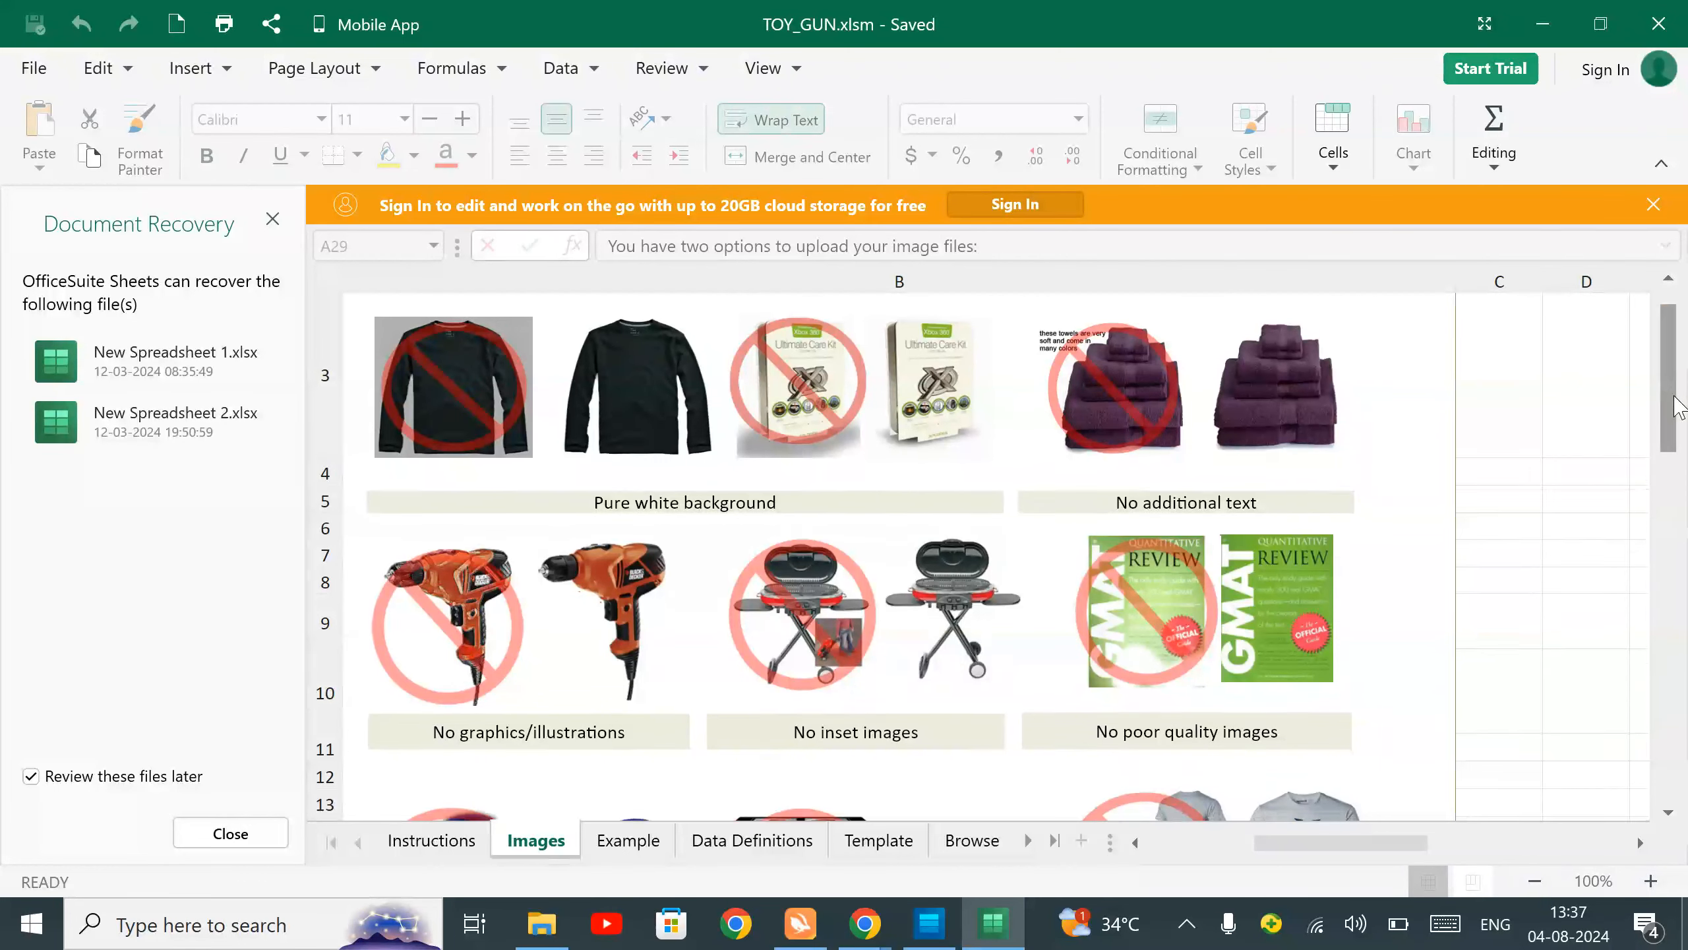
{"action": "scroll", "coordinate": [1674, 392], "scroll_direction": "up", "scroll_amount": 3}
{"action": "scroll", "coordinate": [1679, 392], "scroll_direction": "up", "scroll_amount": 1}
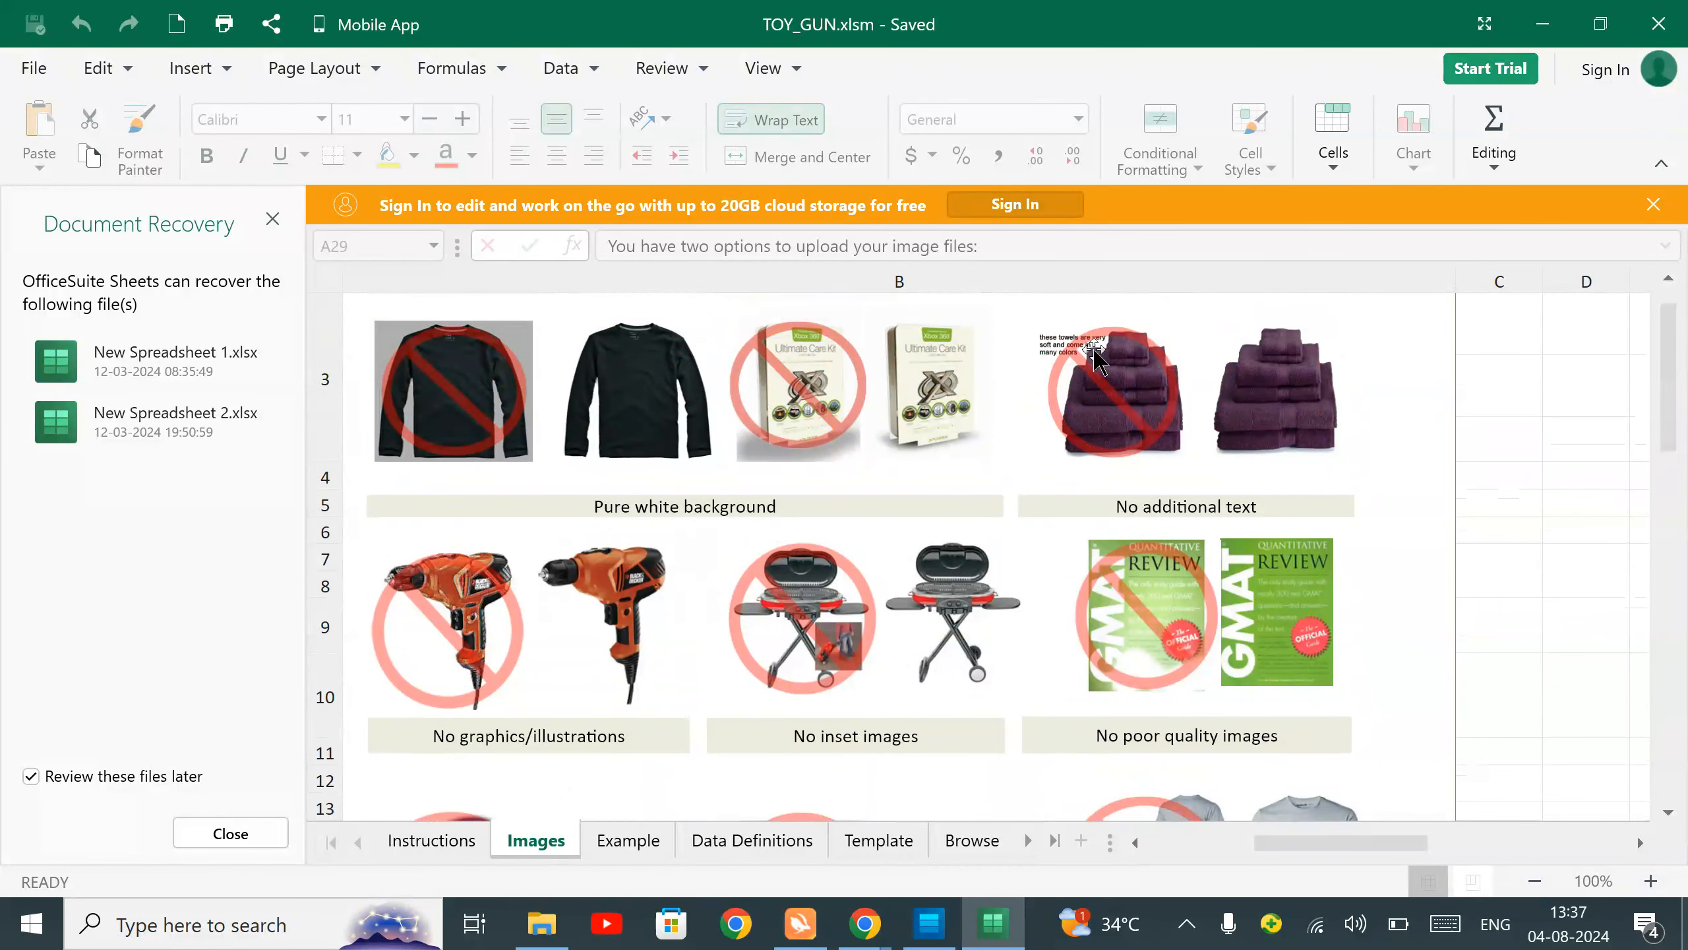
{"action": "left_click_drag", "start_coordinate": [1671, 366], "coordinate": [1681, 596]}
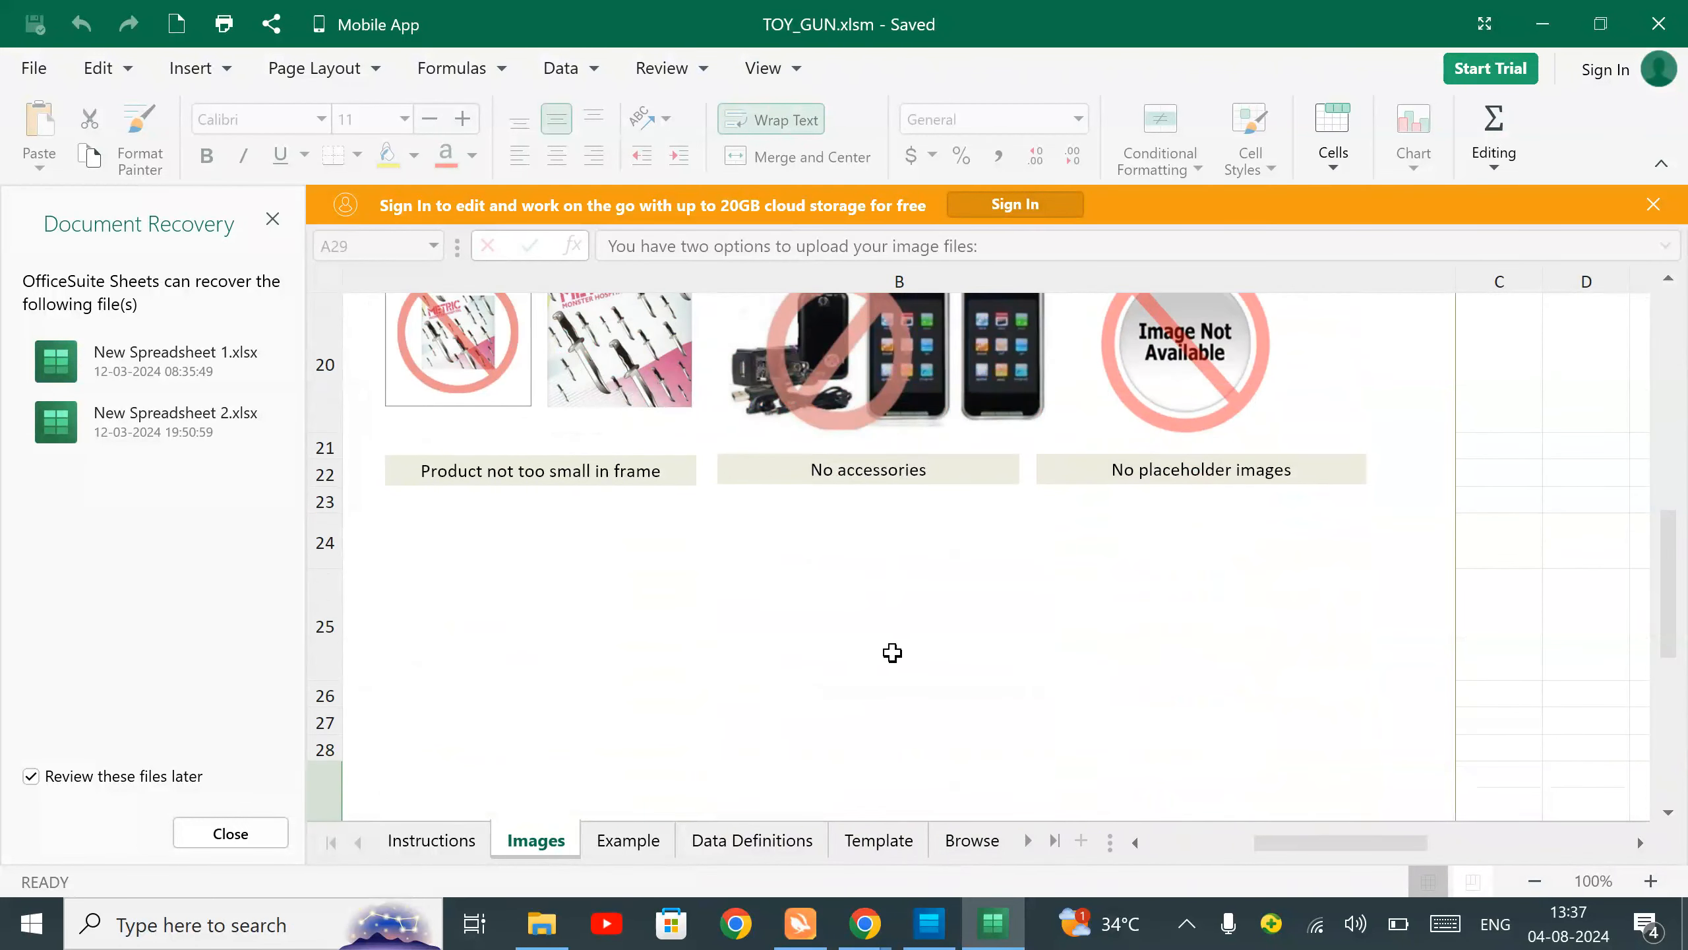
{"action": "scroll", "coordinate": [828, 630], "scroll_direction": "up", "scroll_amount": 5}
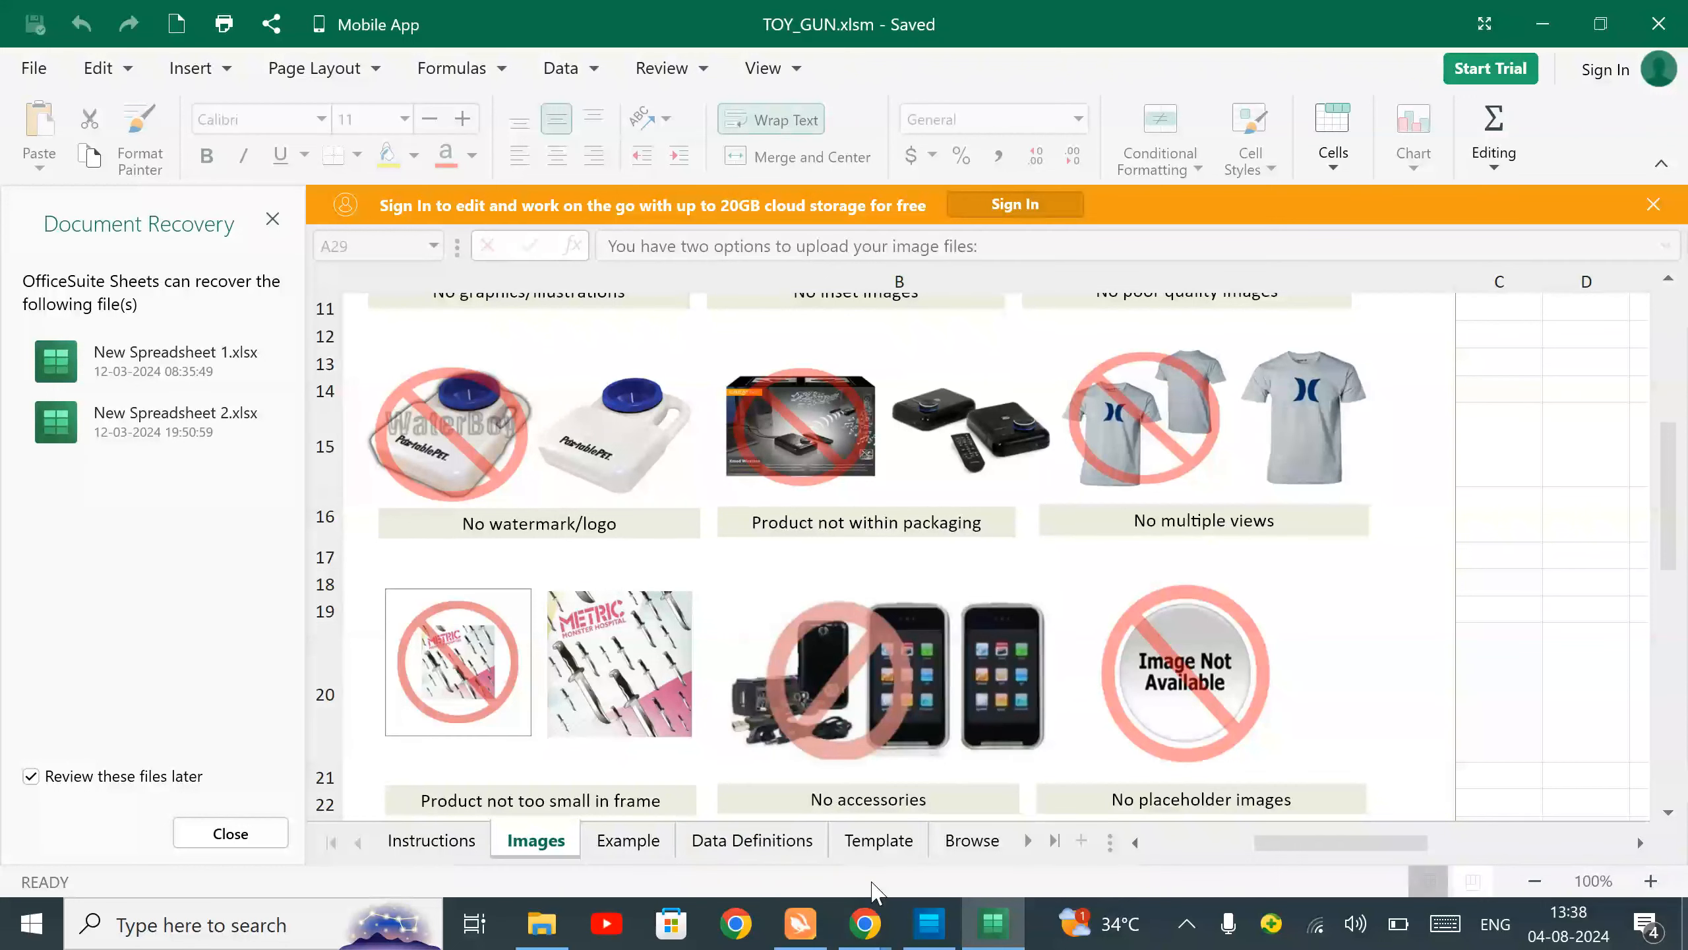
Show the Template sheet, dismiss the sign-in banner and document recovery pane, and select the first Product Type cell, A4.
{"action": "left_click", "coordinate": [878, 840]}
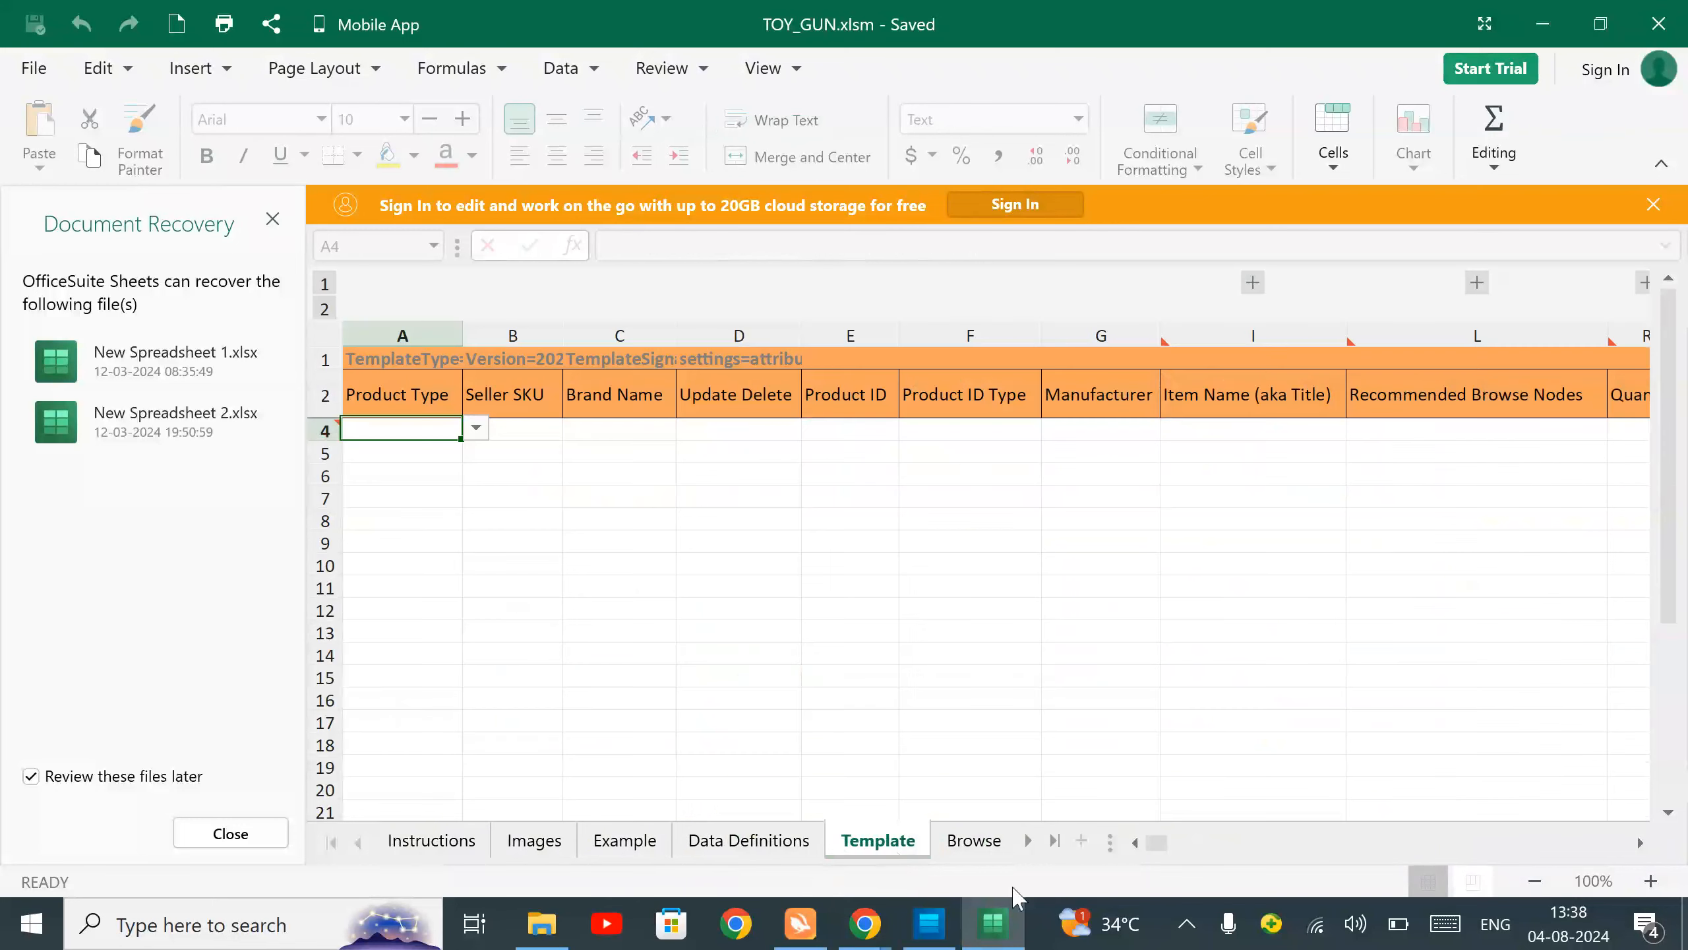
{"action": "left_click", "coordinate": [1653, 204]}
{"action": "left_click", "coordinate": [247, 840]}
{"action": "left_click", "coordinate": [429, 428]}
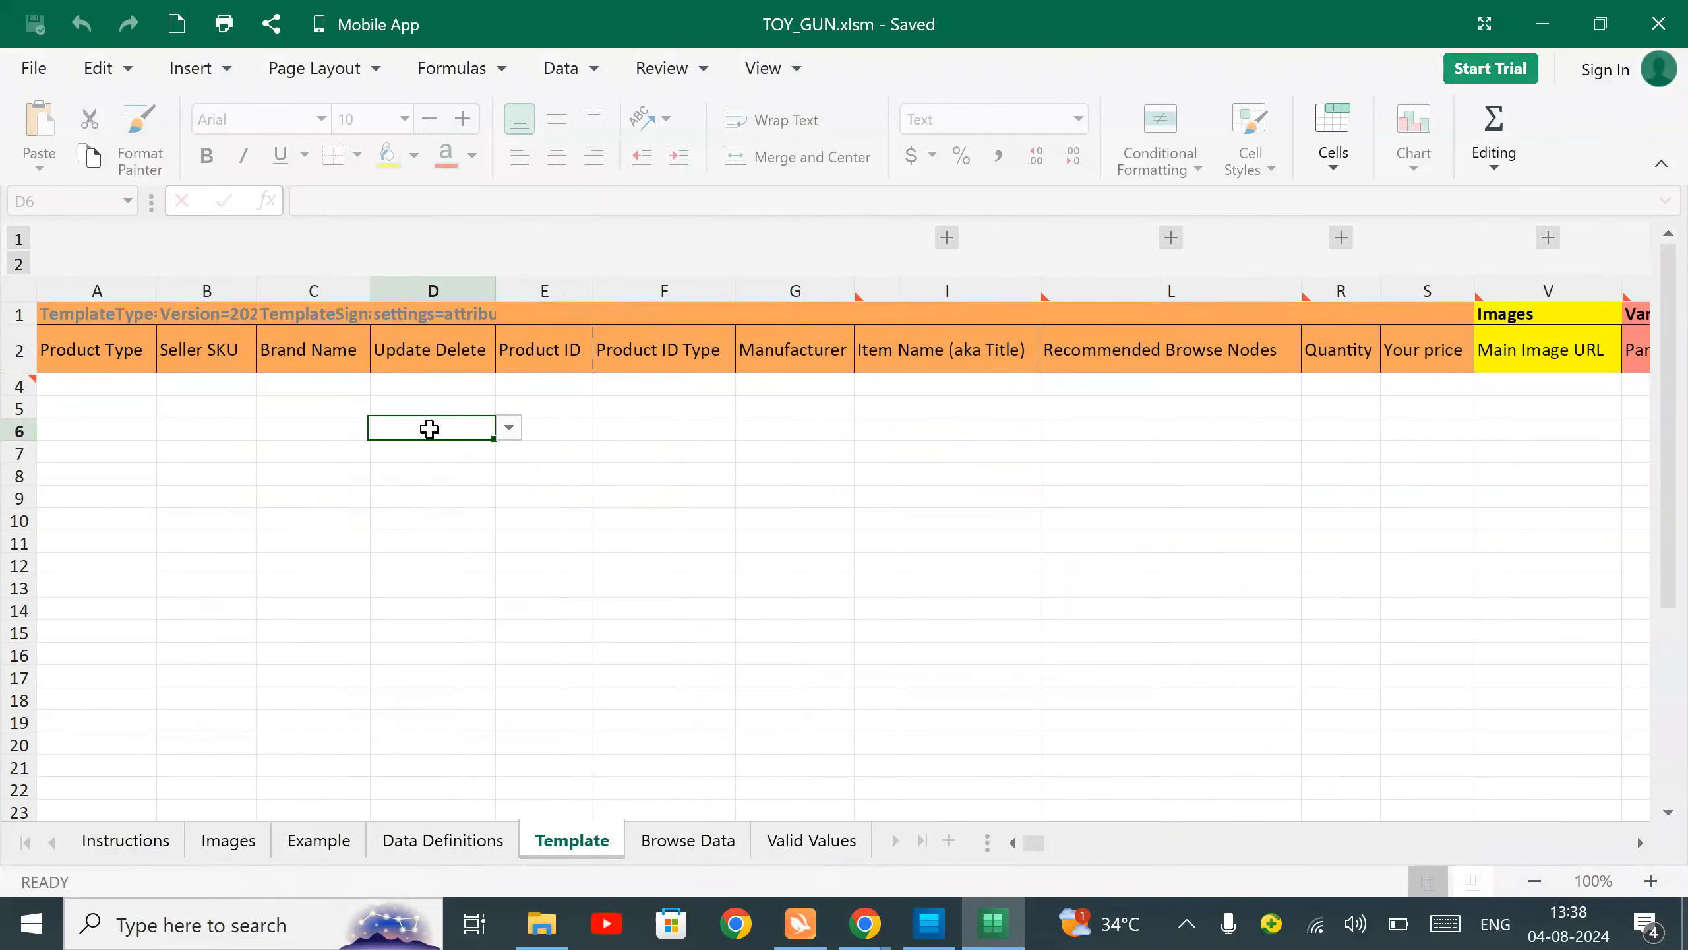
{"action": "key", "text": "Left"}
{"action": "key", "text": "Left"}
{"action": "key", "text": "Left"}
{"action": "key", "text": "Up"}
{"action": "key", "text": "Up"}
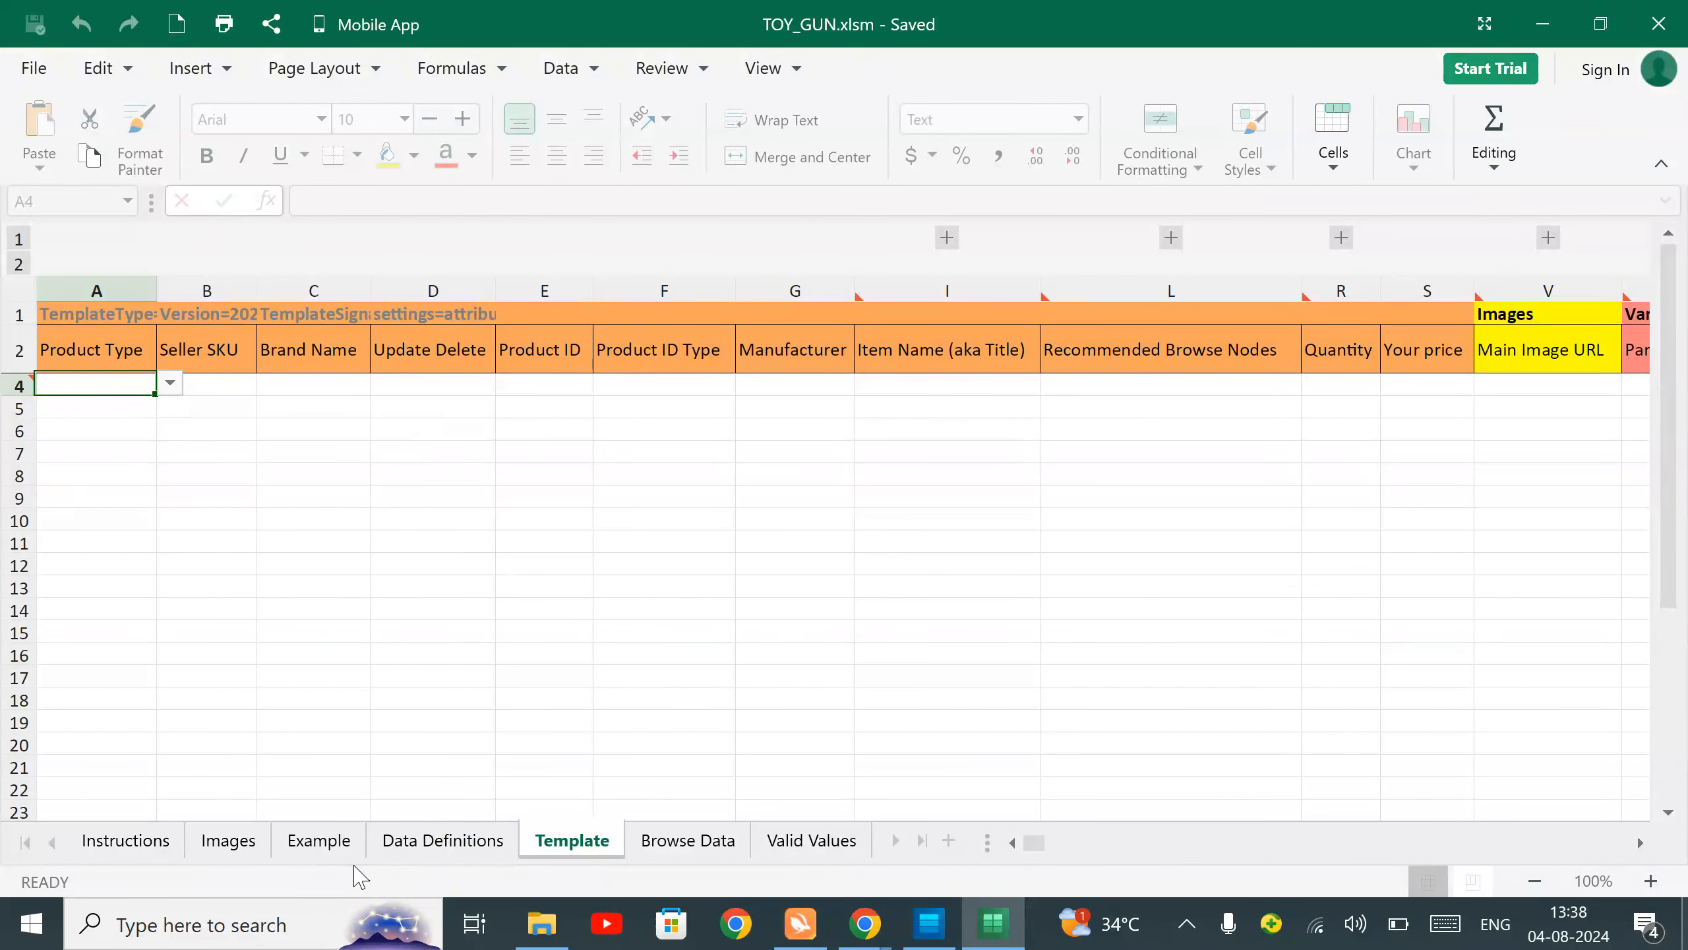
Examine the sample shoe listings in the first rows of the Example sheet, including the product with one variation theme.
{"action": "left_click", "coordinate": [316, 842]}
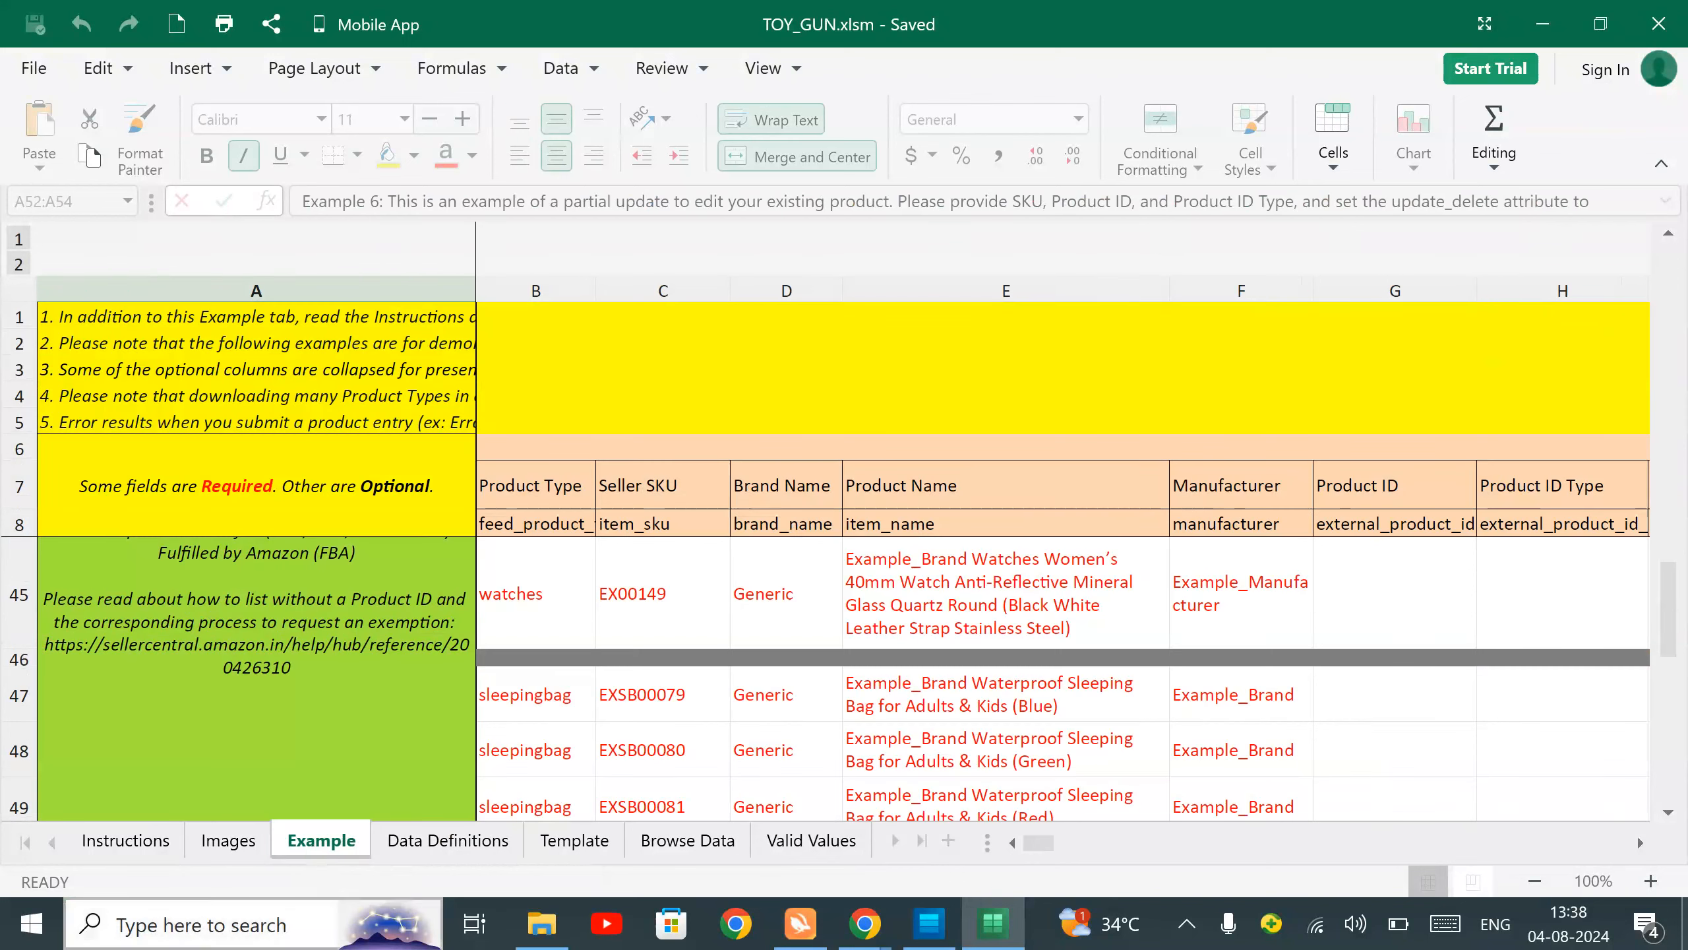
{"action": "left_click", "coordinate": [562, 498]}
{"action": "key", "text": "ctrl+Home"}
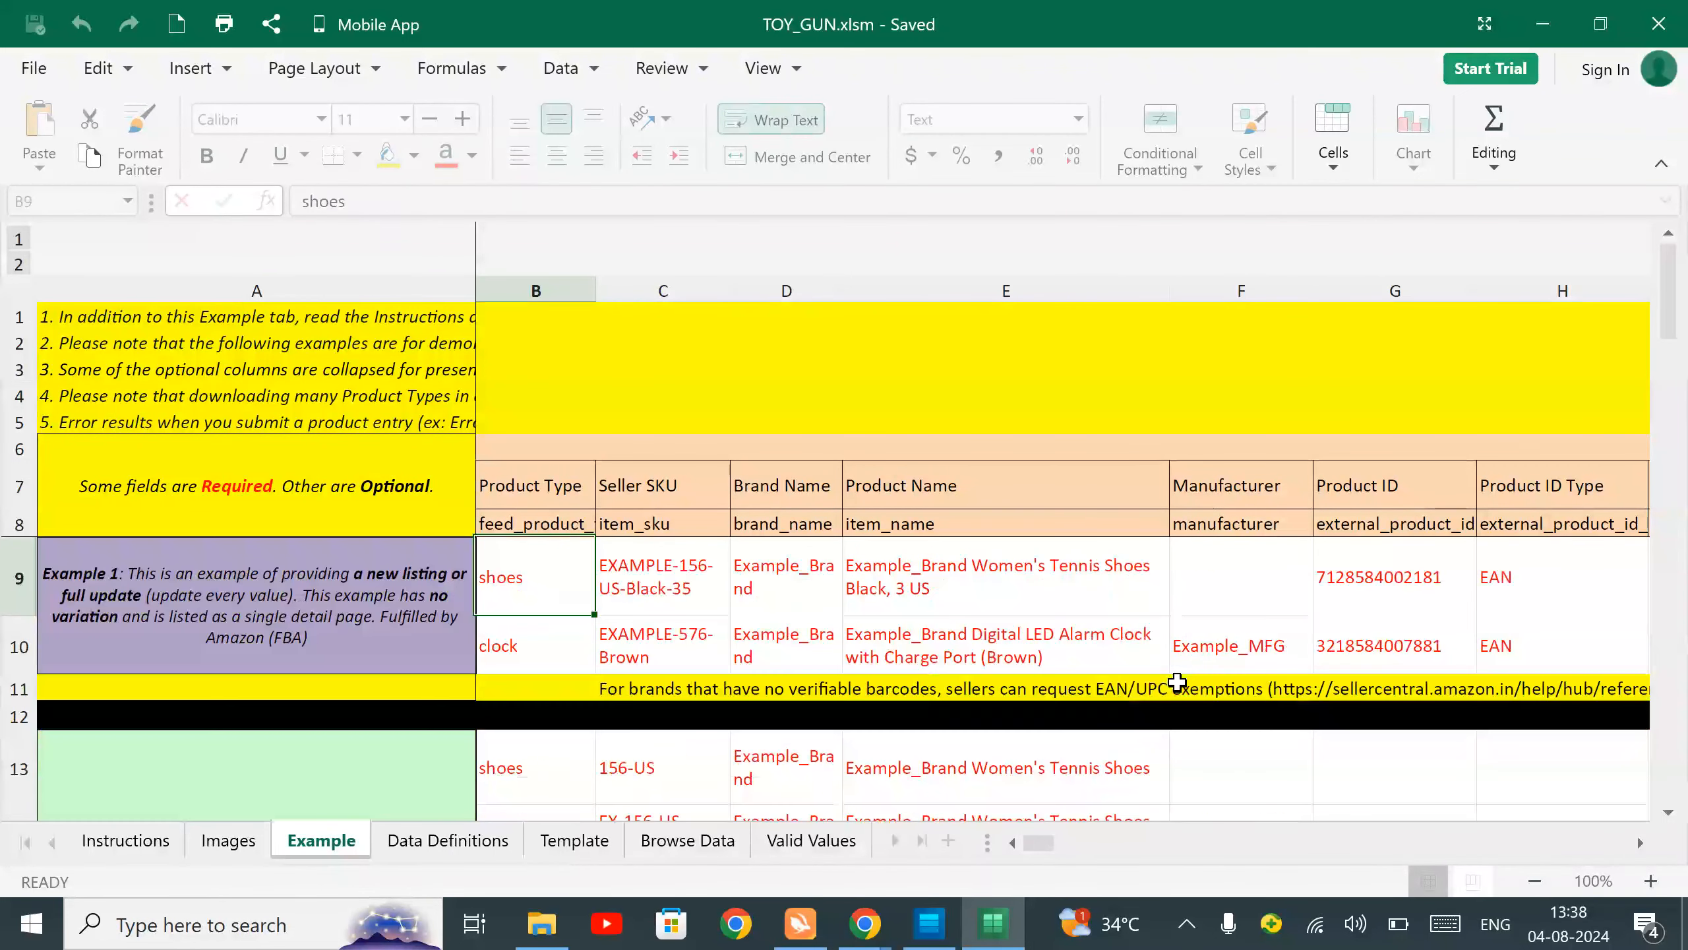
{"action": "scroll", "coordinate": [615, 594], "scroll_direction": "down", "scroll_amount": 1}
{"action": "left_click", "coordinate": [632, 598]}
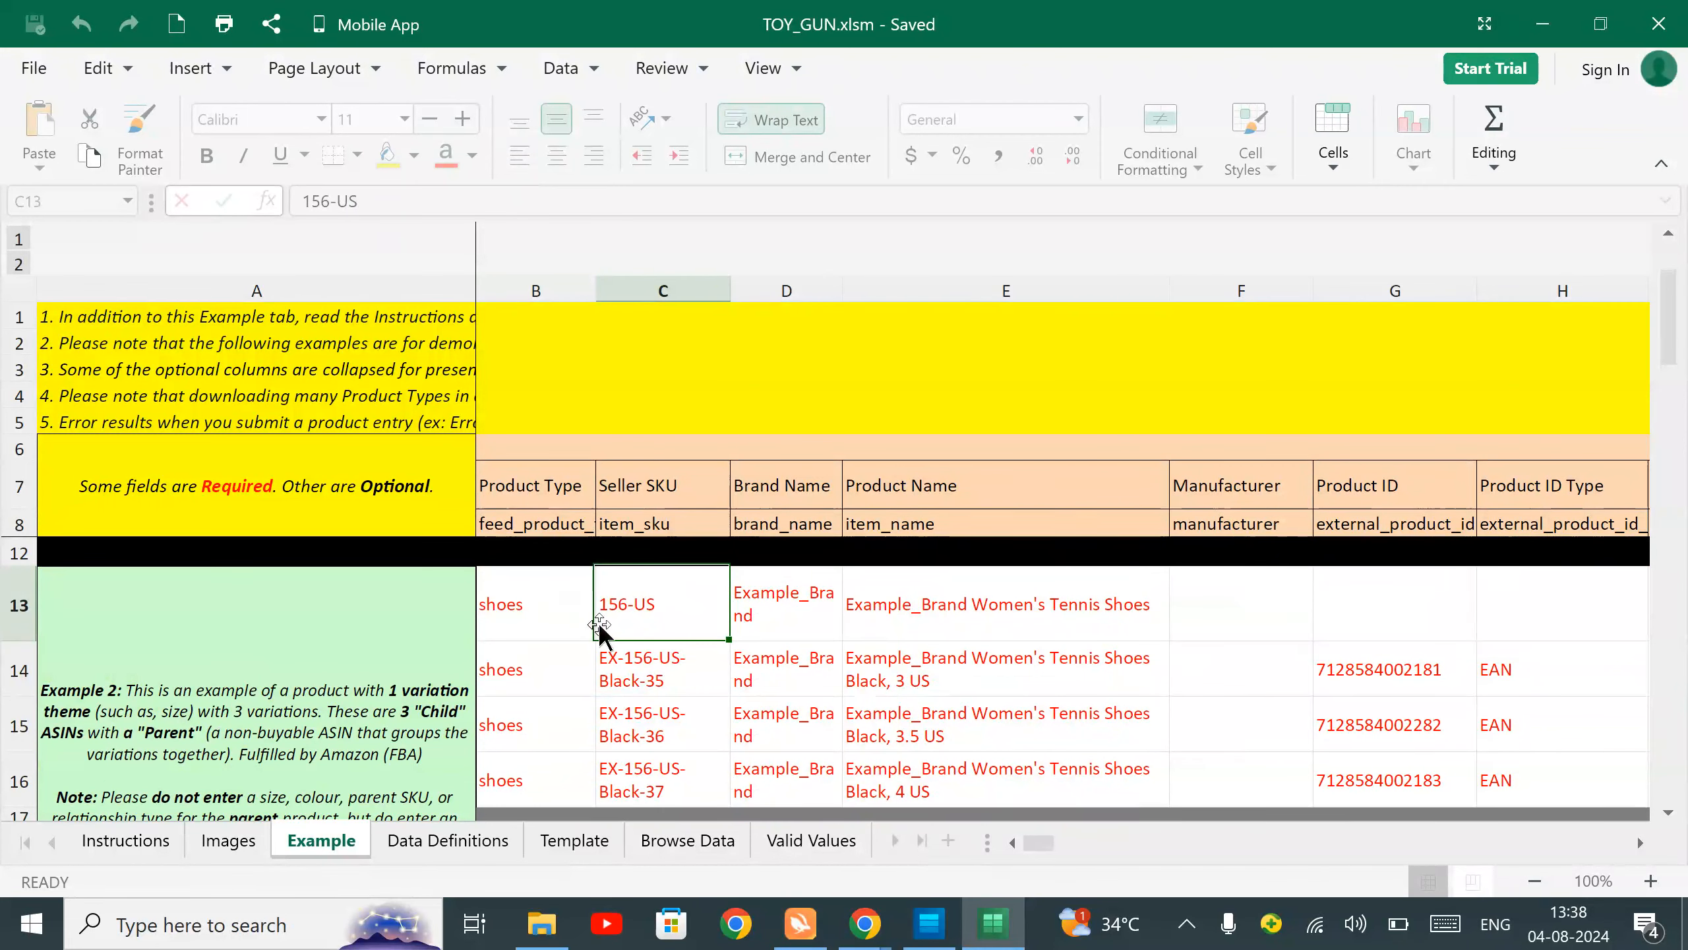
{"action": "left_click", "coordinate": [556, 617]}
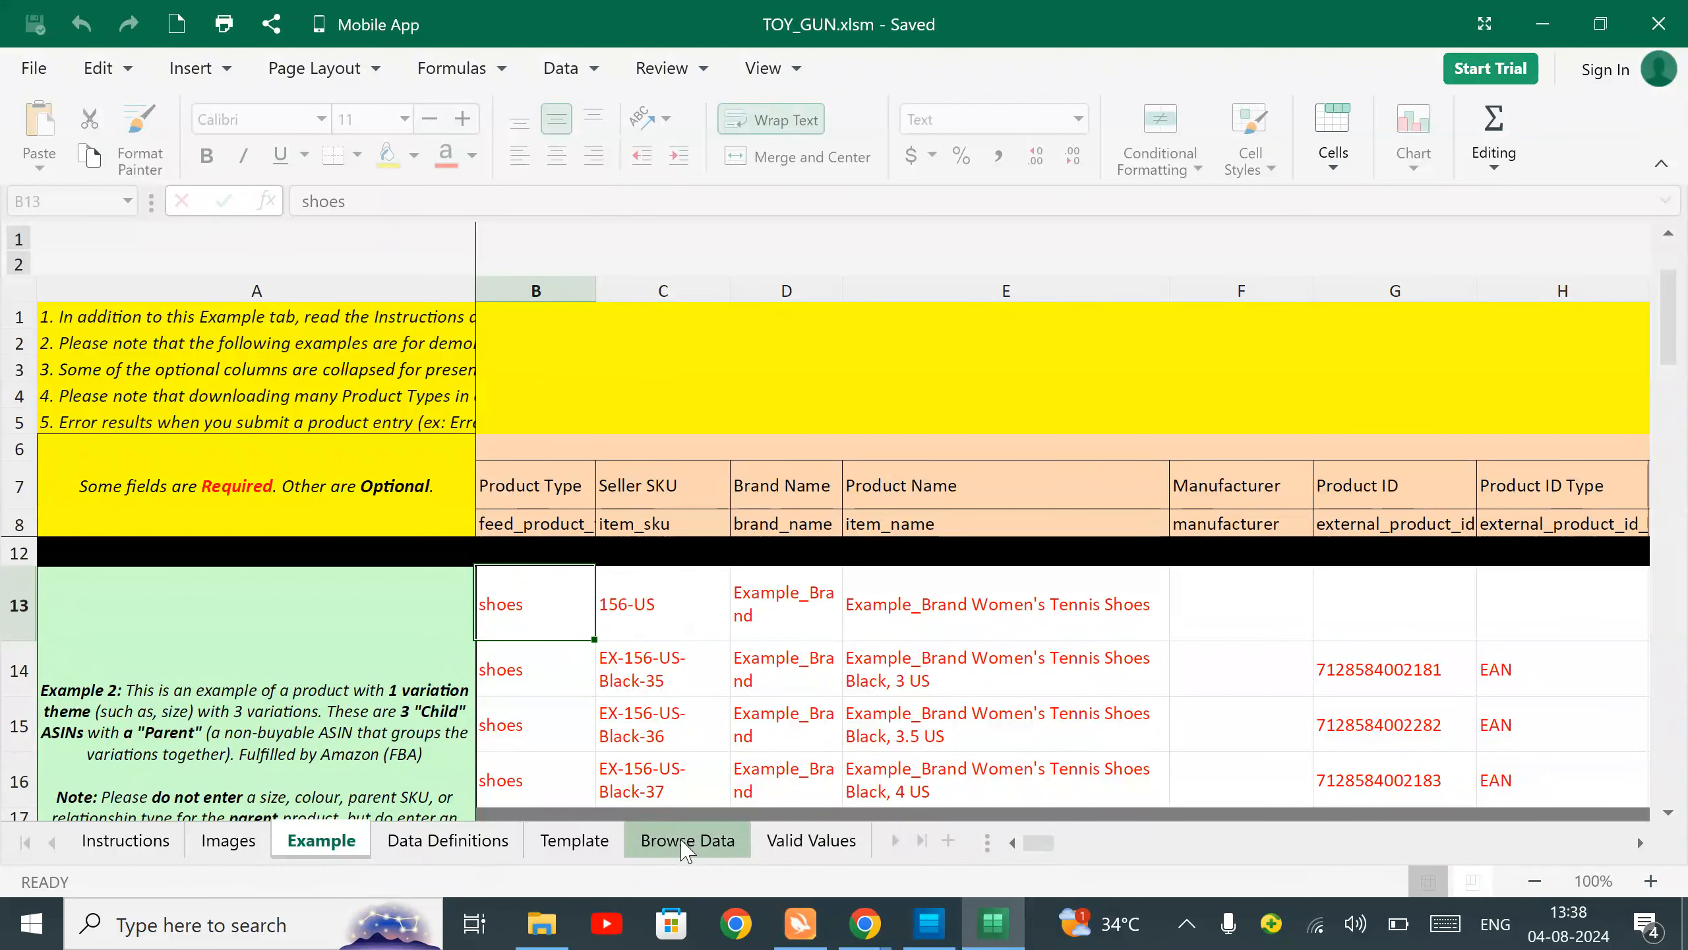
Try to set the Product Type in cell A4 of the Template sheet to toygun.
{"action": "left_click", "coordinate": [569, 845]}
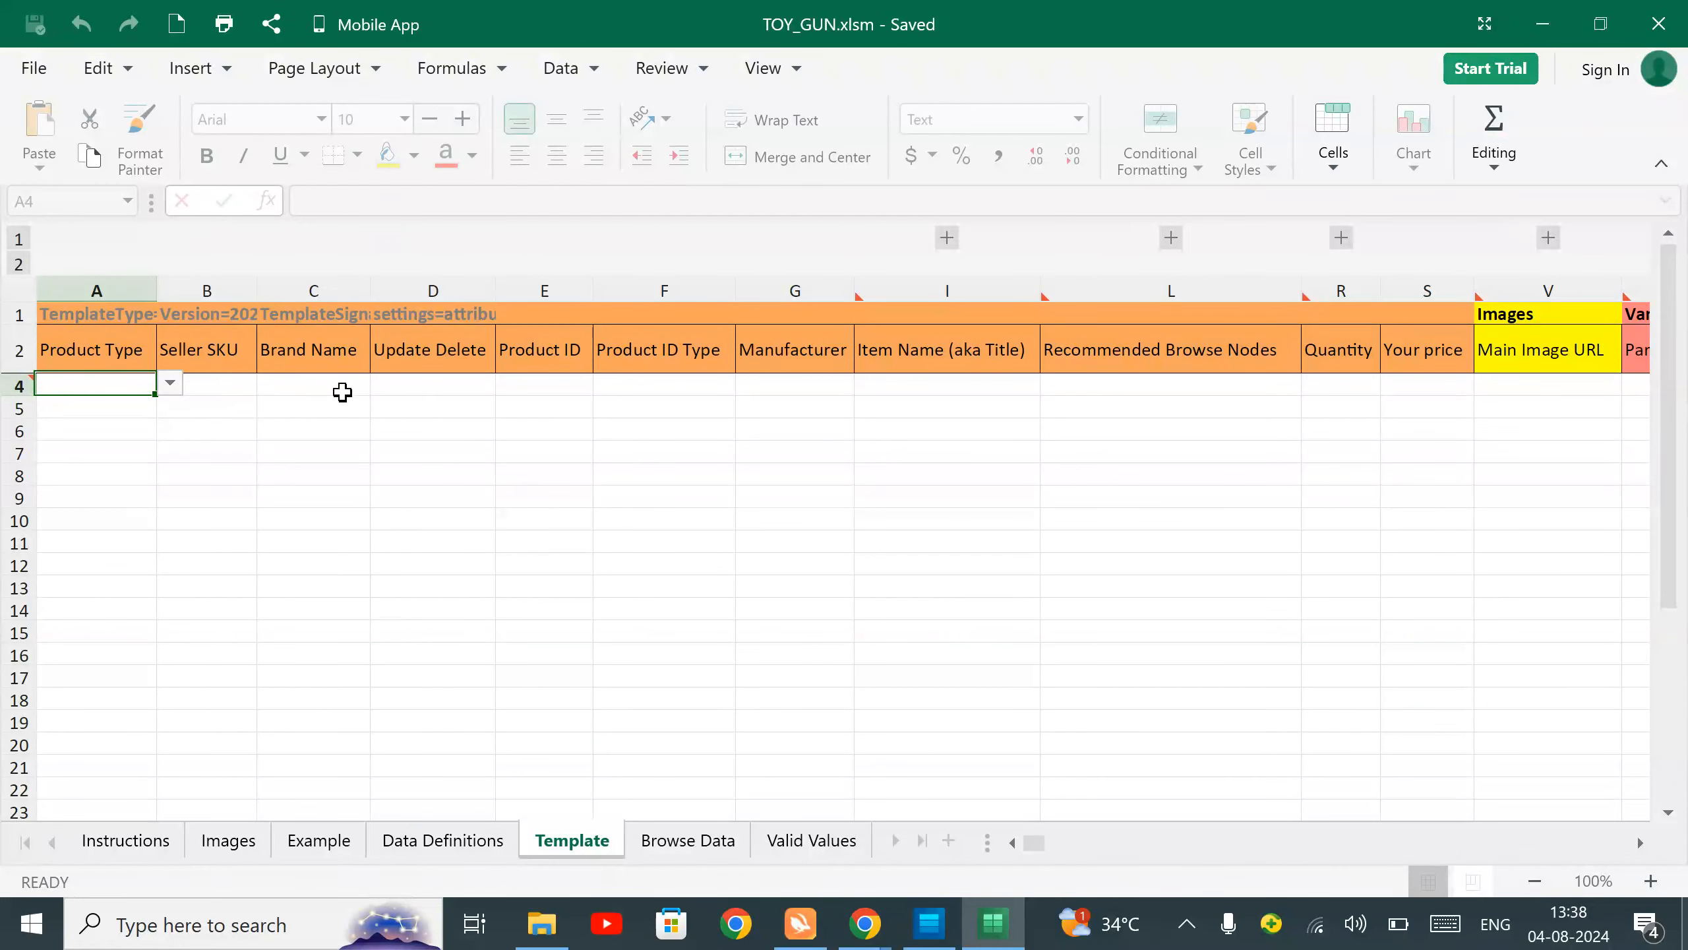
{"action": "left_click", "coordinate": [435, 388]}
{"action": "left_click", "coordinate": [134, 384]}
{"action": "left_click", "coordinate": [170, 383]}
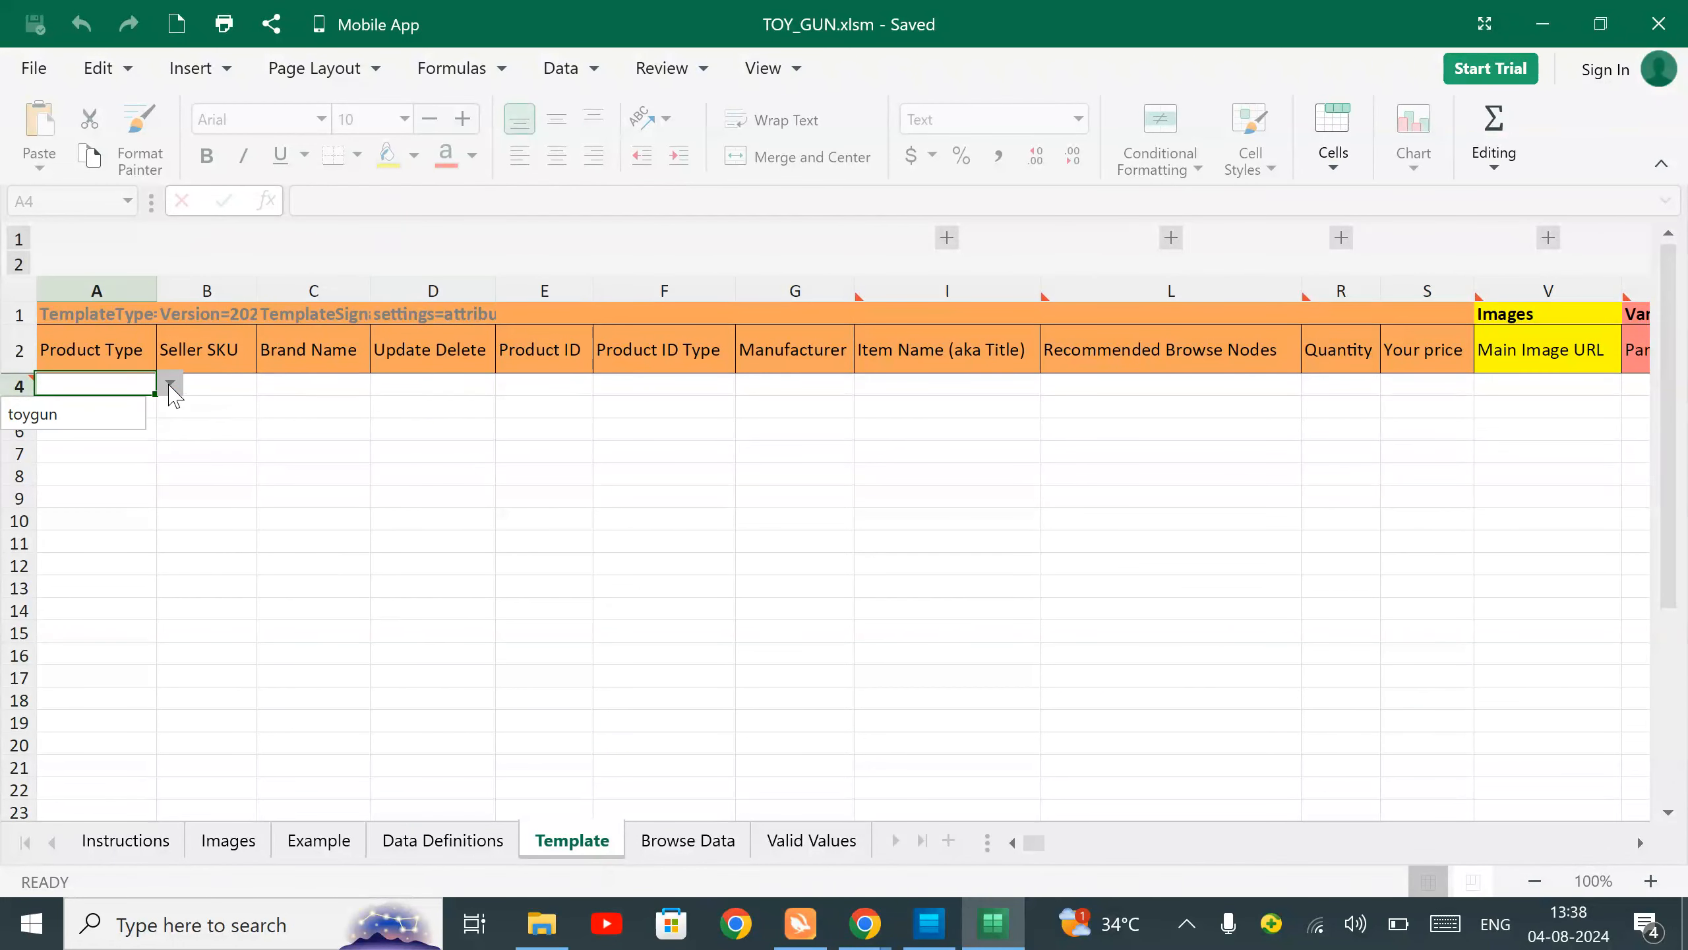
{"action": "left_click", "coordinate": [93, 416]}
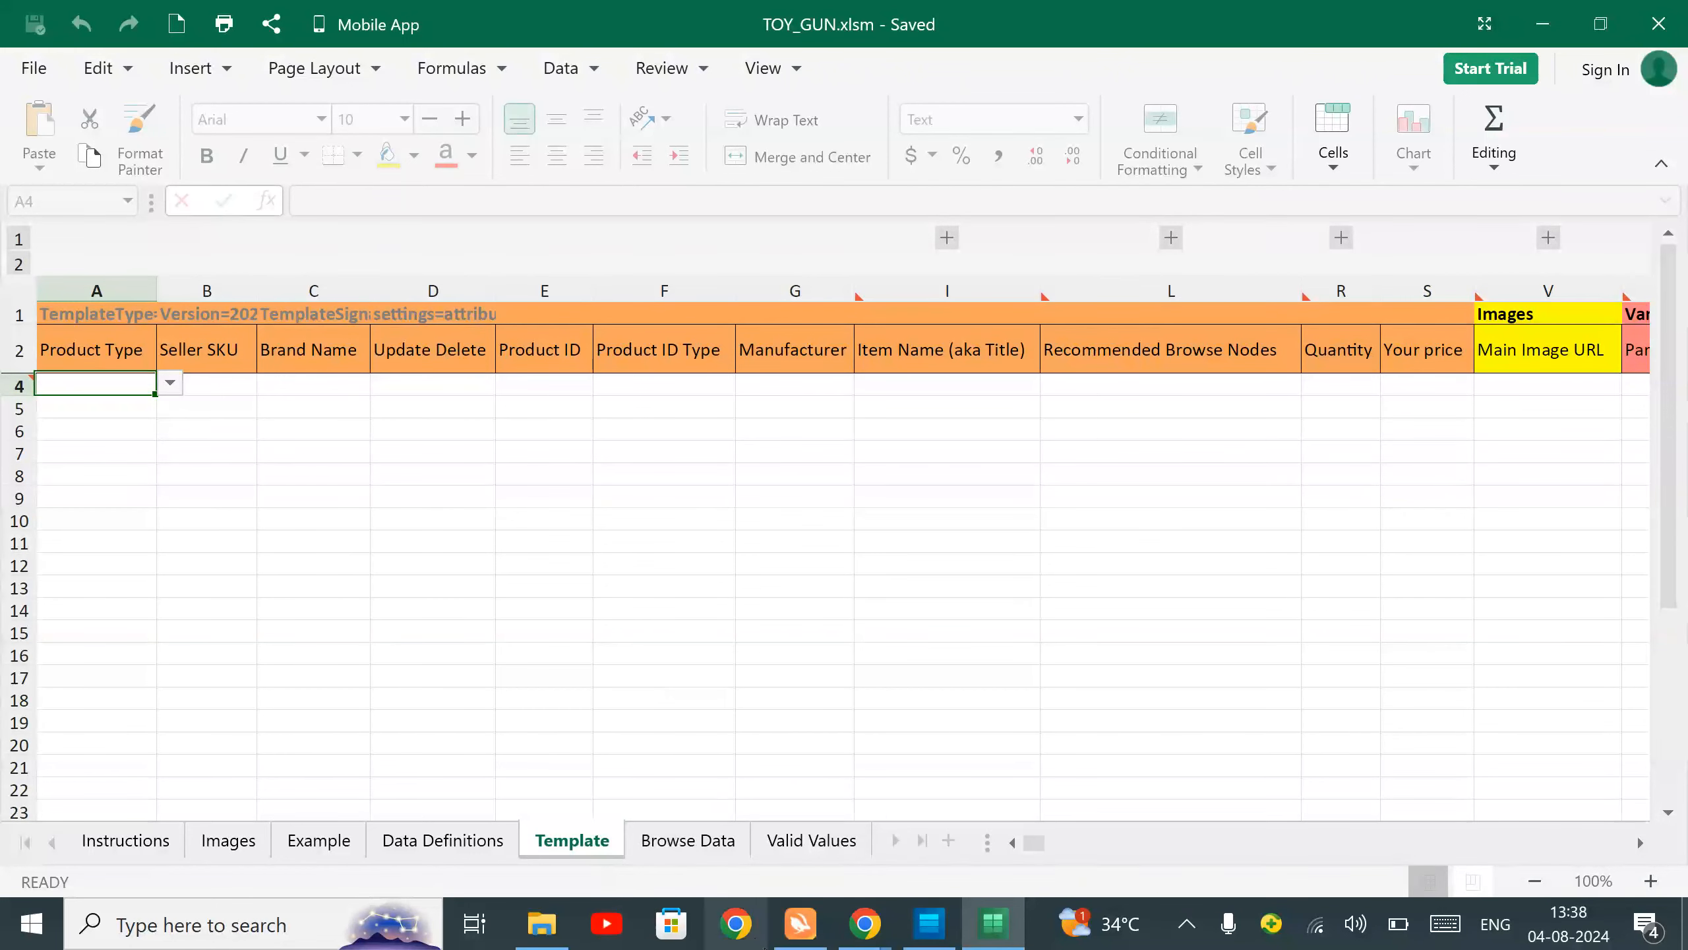
Check the browse paths on the Browse Data sheet and compare the Template sheet's columns with those of the Example sheet.
{"action": "left_click", "coordinate": [681, 845]}
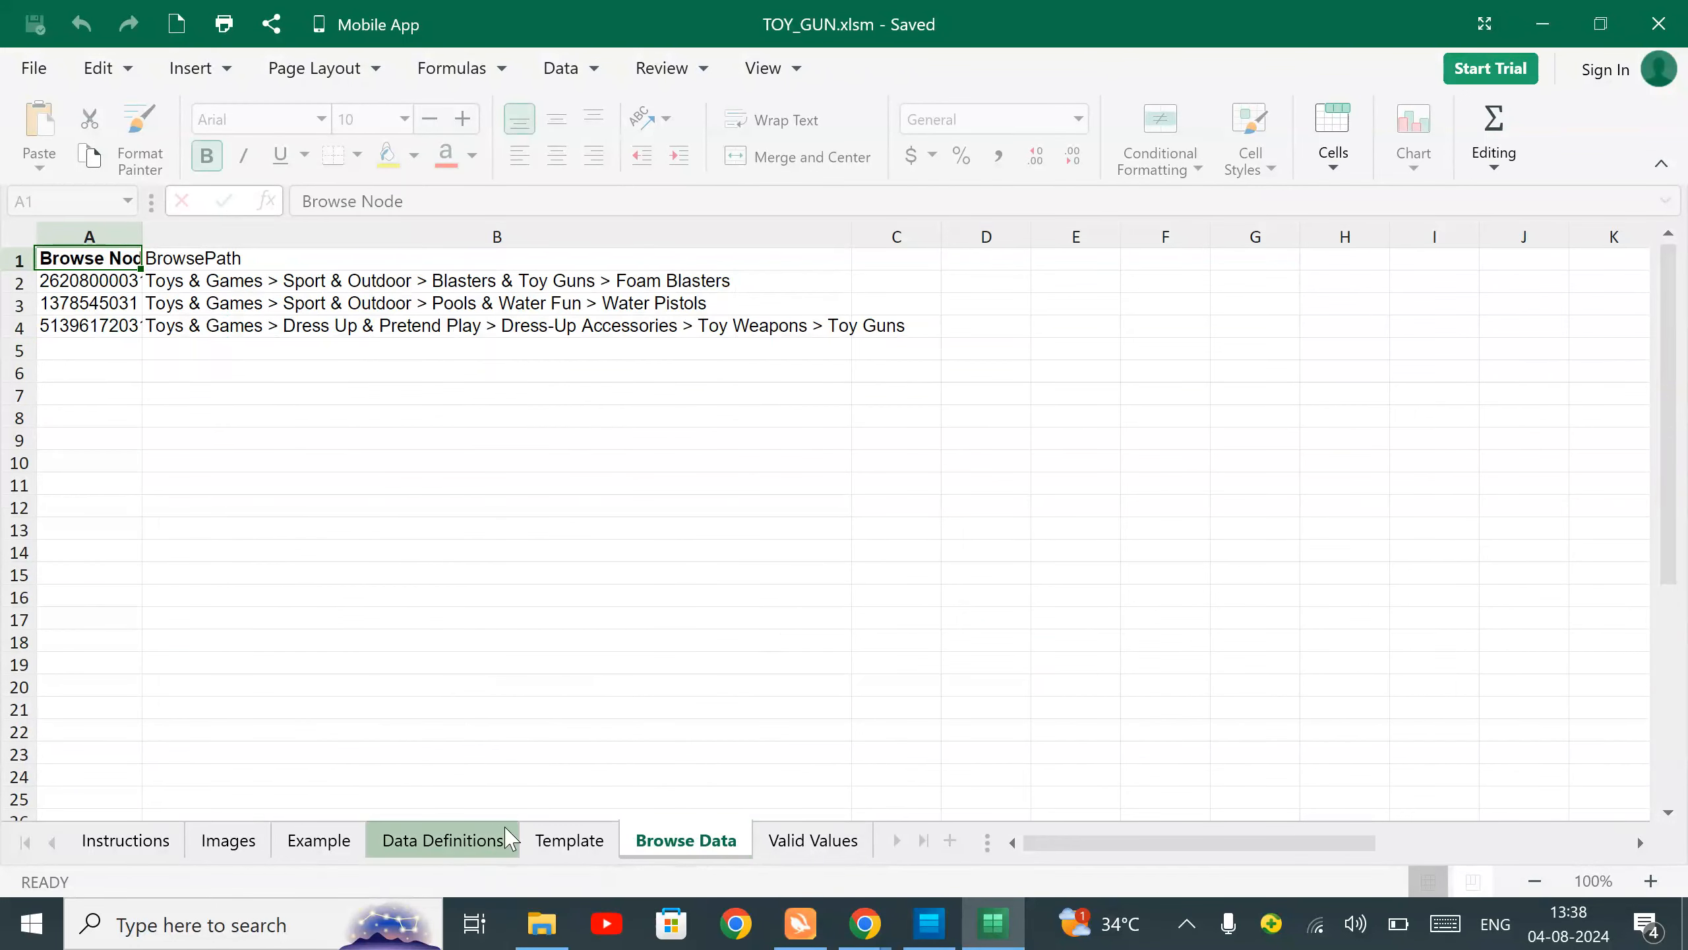
{"action": "left_click", "coordinate": [571, 843]}
{"action": "left_click", "coordinate": [319, 840]}
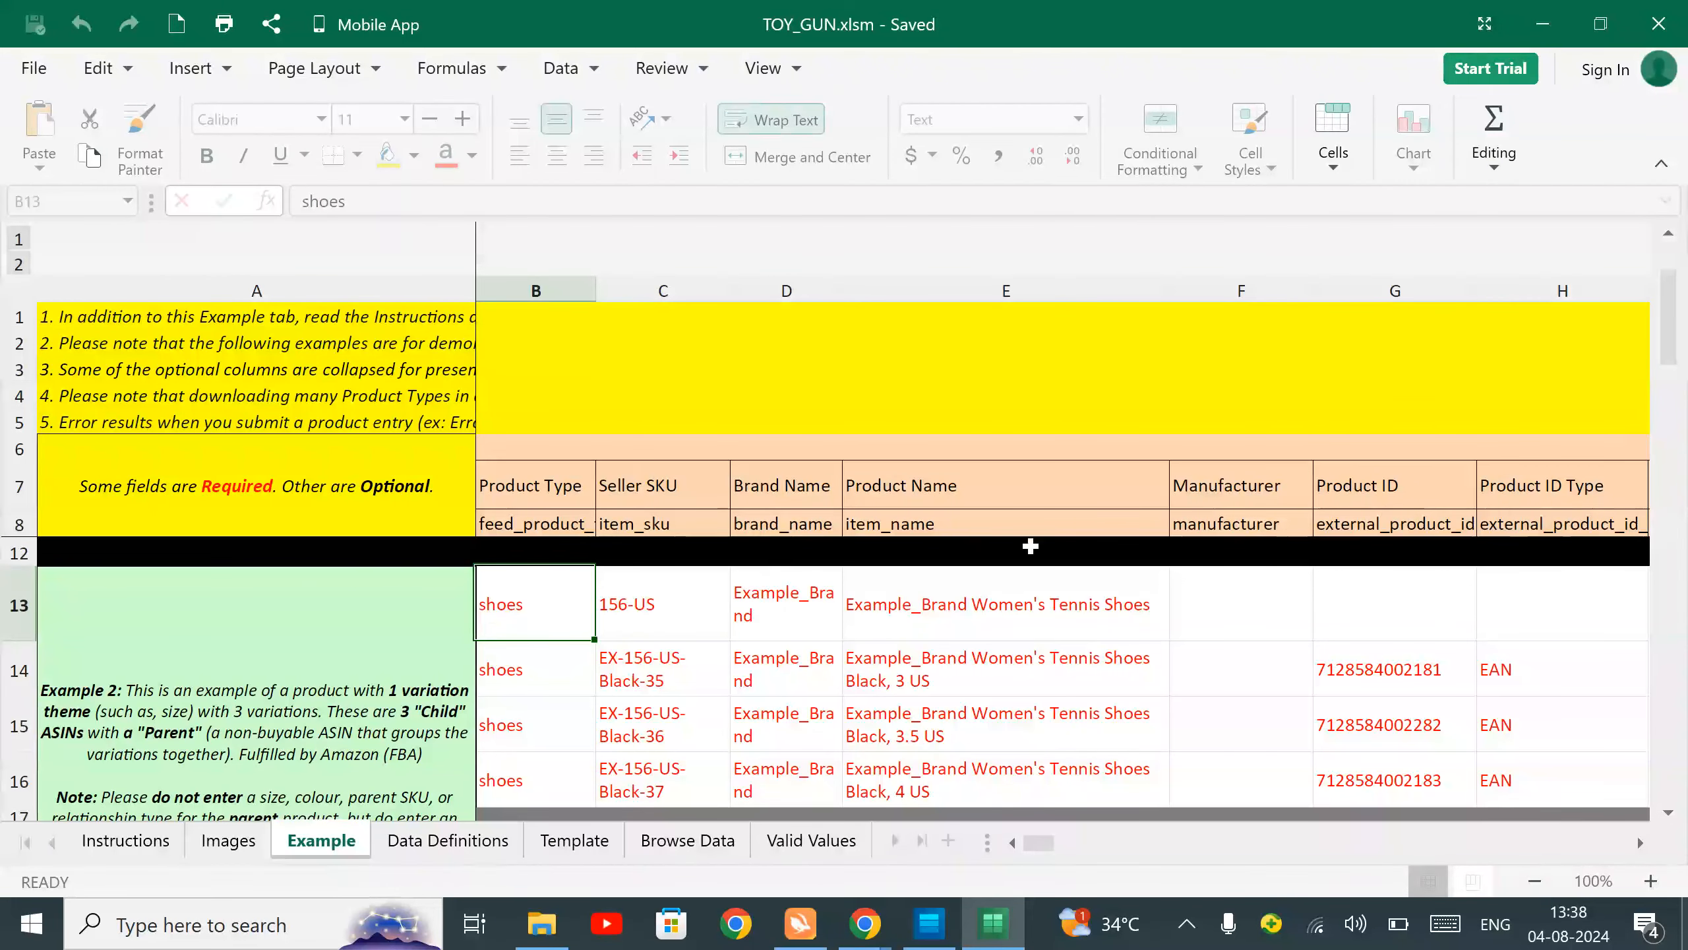
{"action": "left_click", "coordinate": [583, 849]}
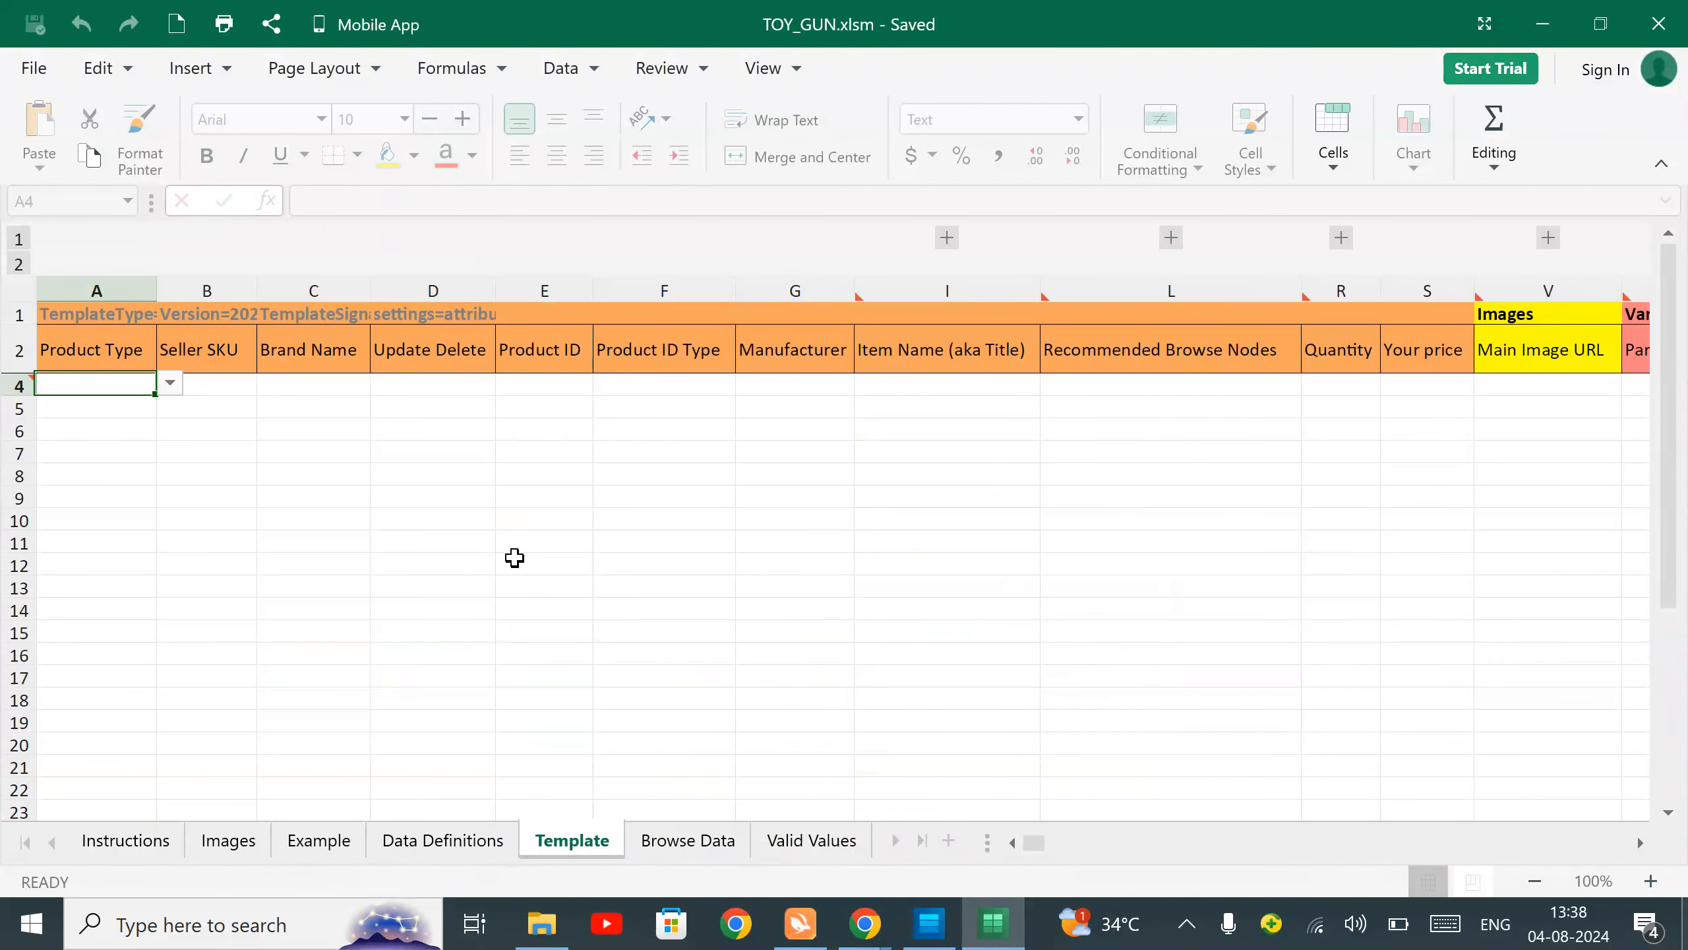
Examine row 13 of the Example sheet column by column, from Product Type and Seller SKU through Manufacturer, Product ID and Product ID Type.
{"action": "left_click", "coordinate": [317, 841]}
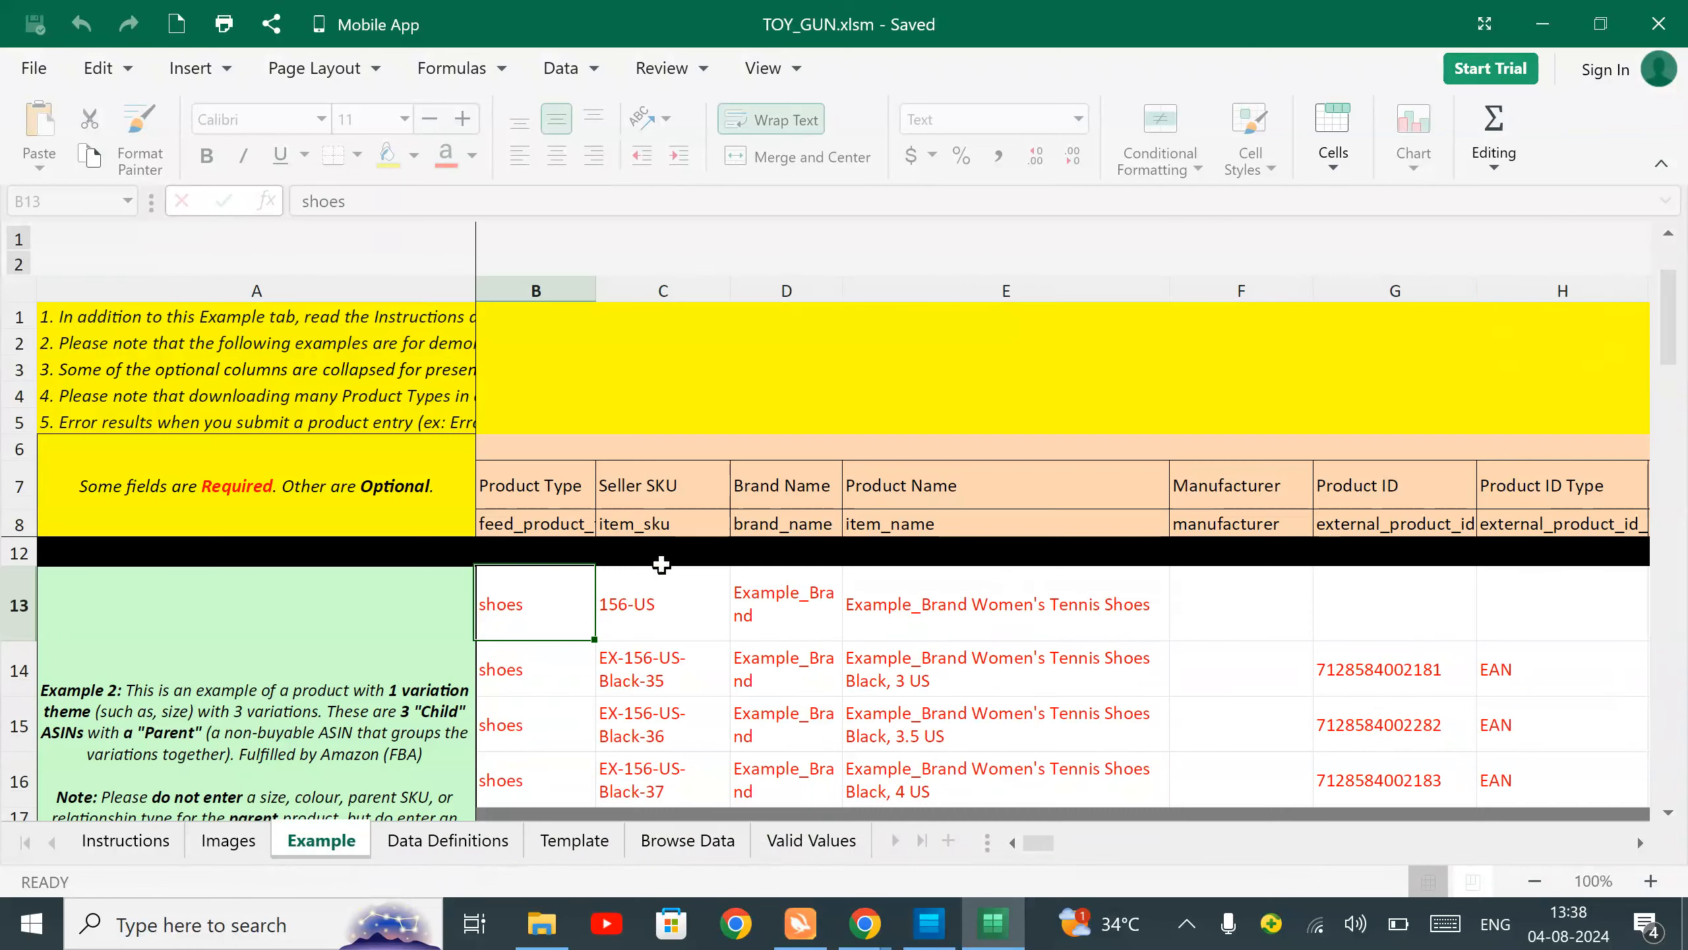
{"action": "left_click", "coordinate": [669, 591]}
{"action": "key", "text": "Left"}
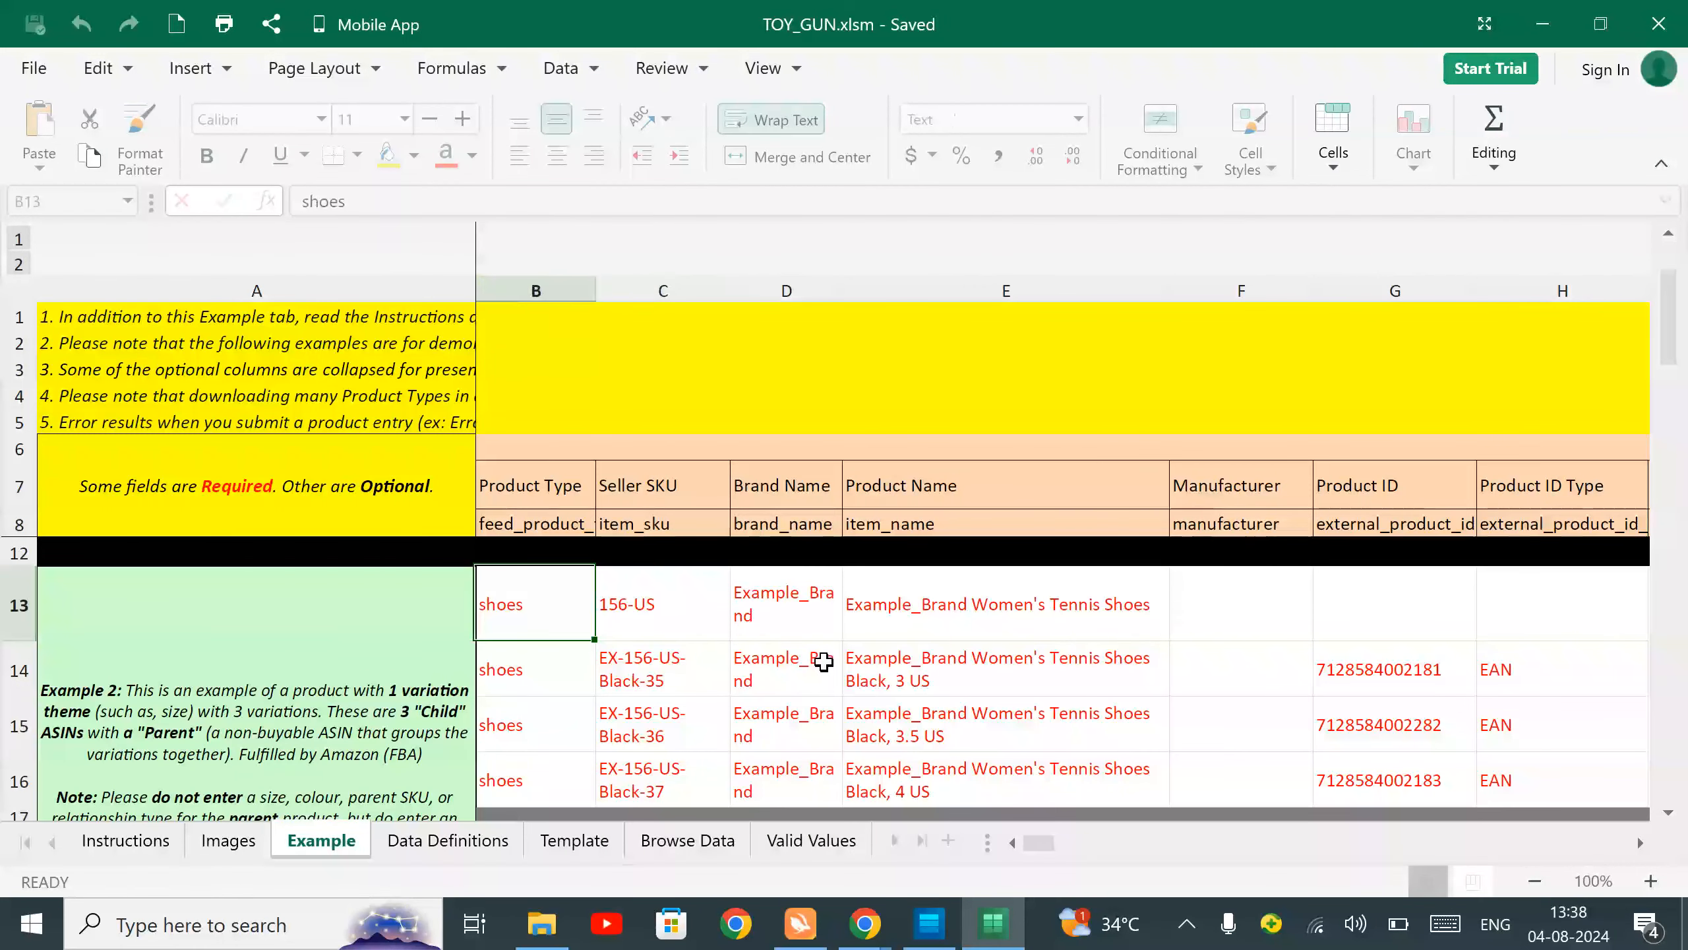
{"action": "key", "text": "Right"}
{"action": "key", "text": "Right"}
{"action": "key", "text": "Right"}
{"action": "key", "text": "Right"}
{"action": "key", "text": "Left"}
{"action": "key", "text": "Left"}
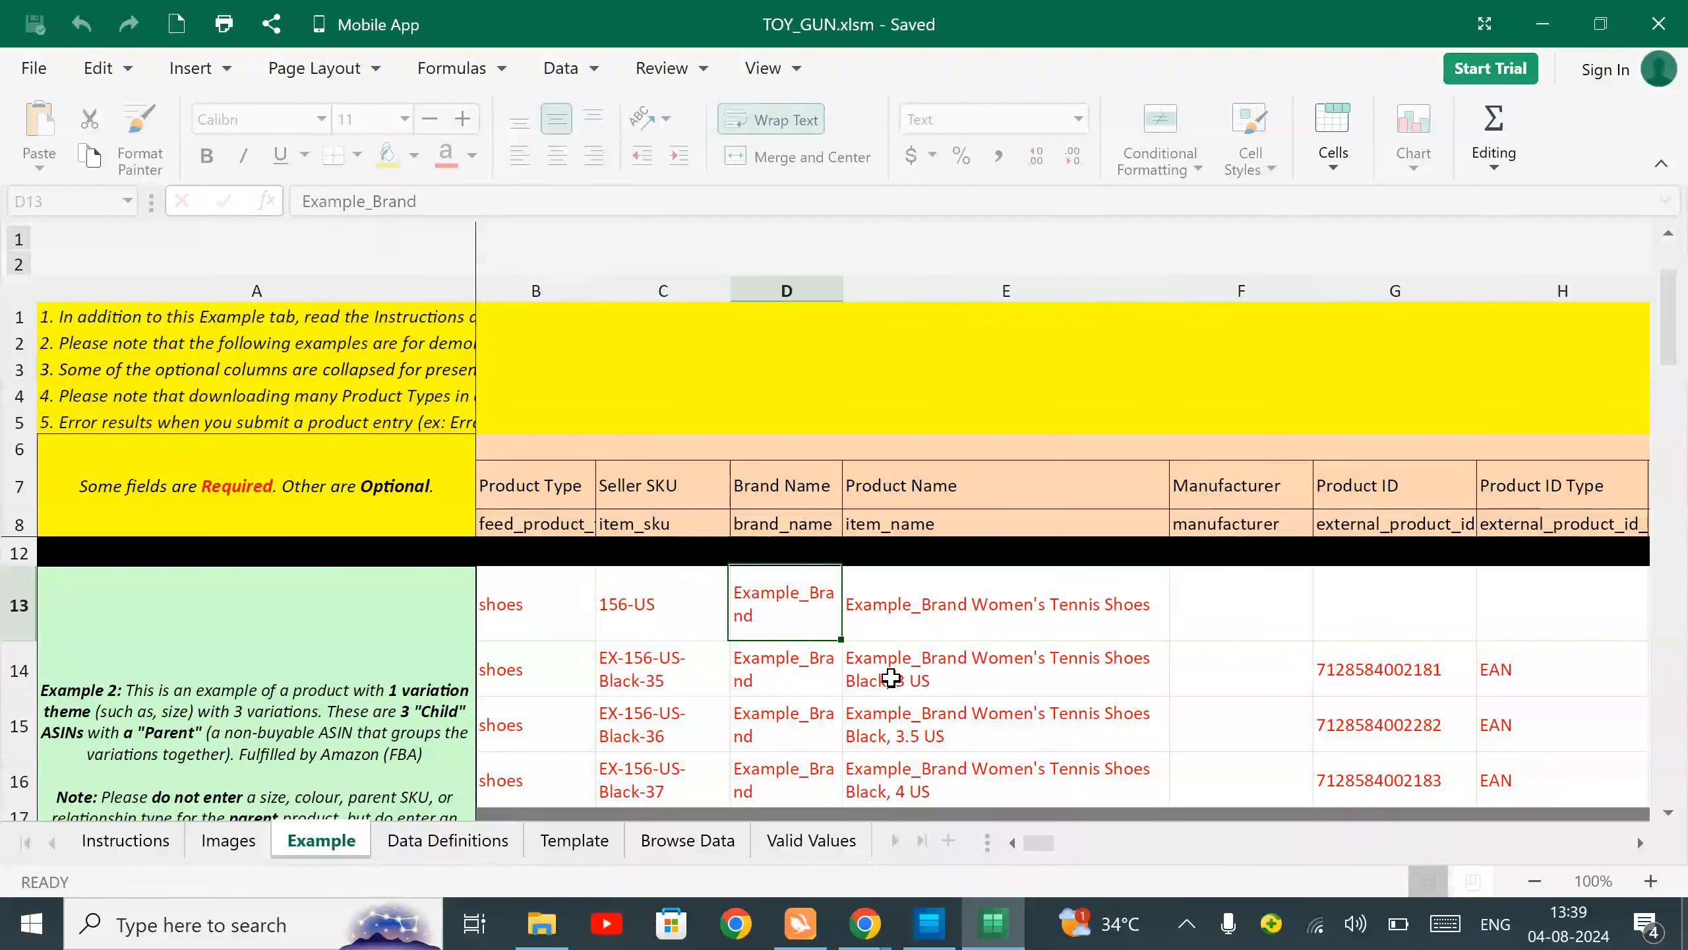
{"action": "key", "text": "Right"}
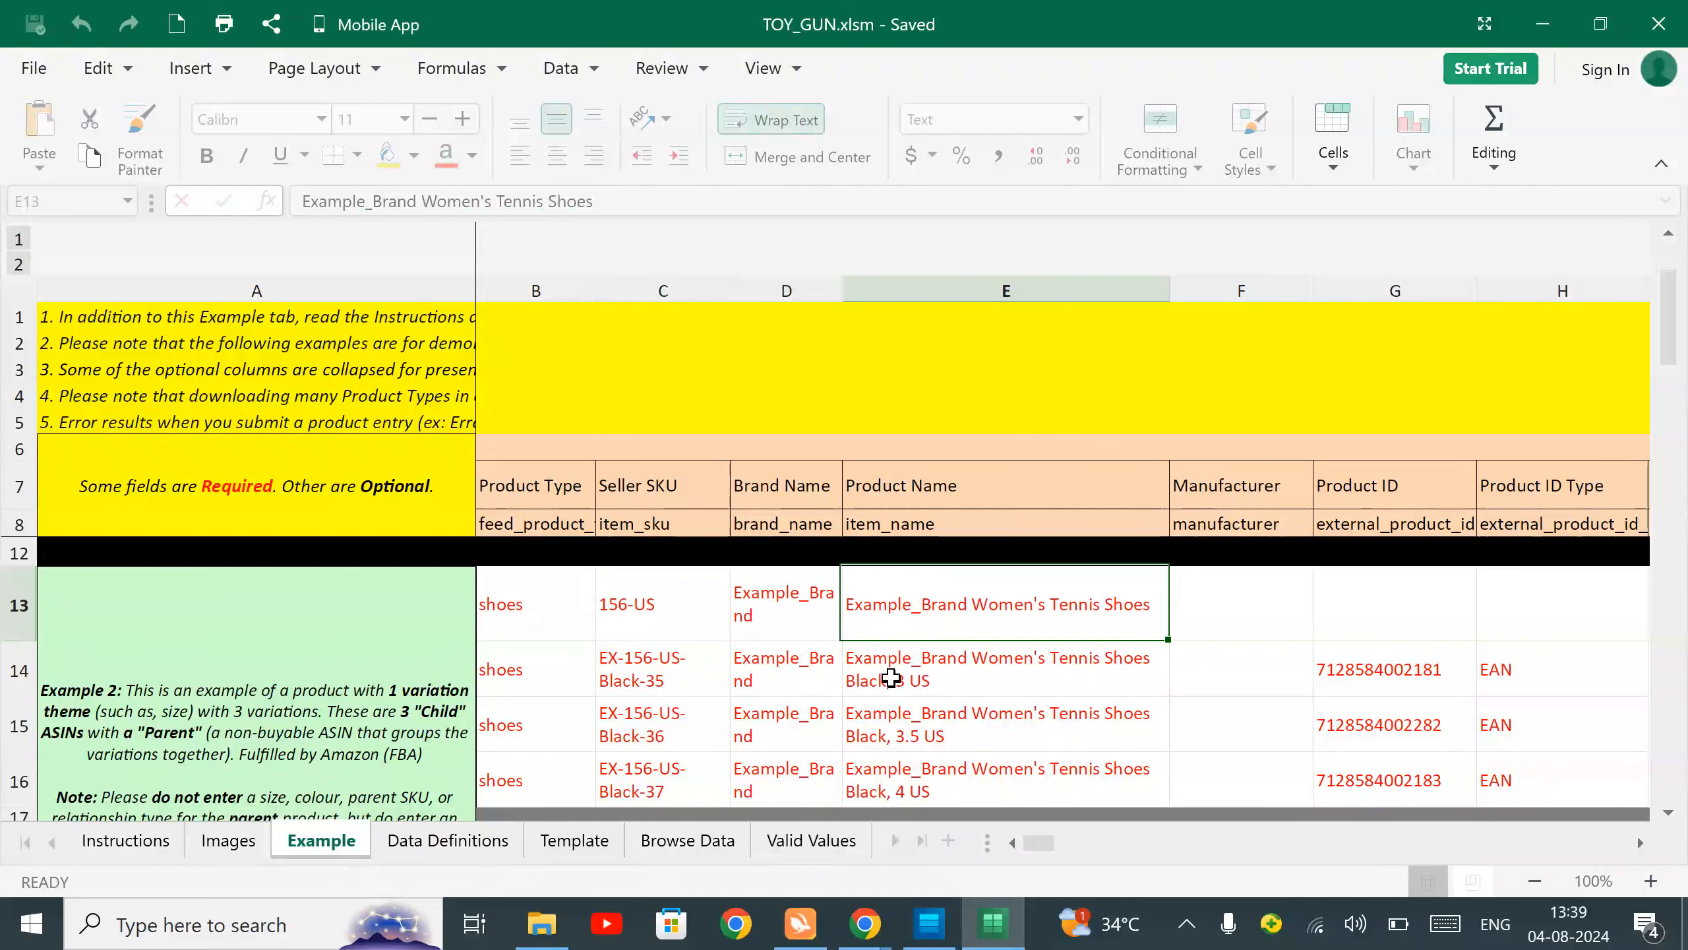
{"action": "key", "text": "Right"}
{"action": "key", "text": "Left"}
{"action": "key", "text": "Right"}
{"action": "key", "text": "Right"}
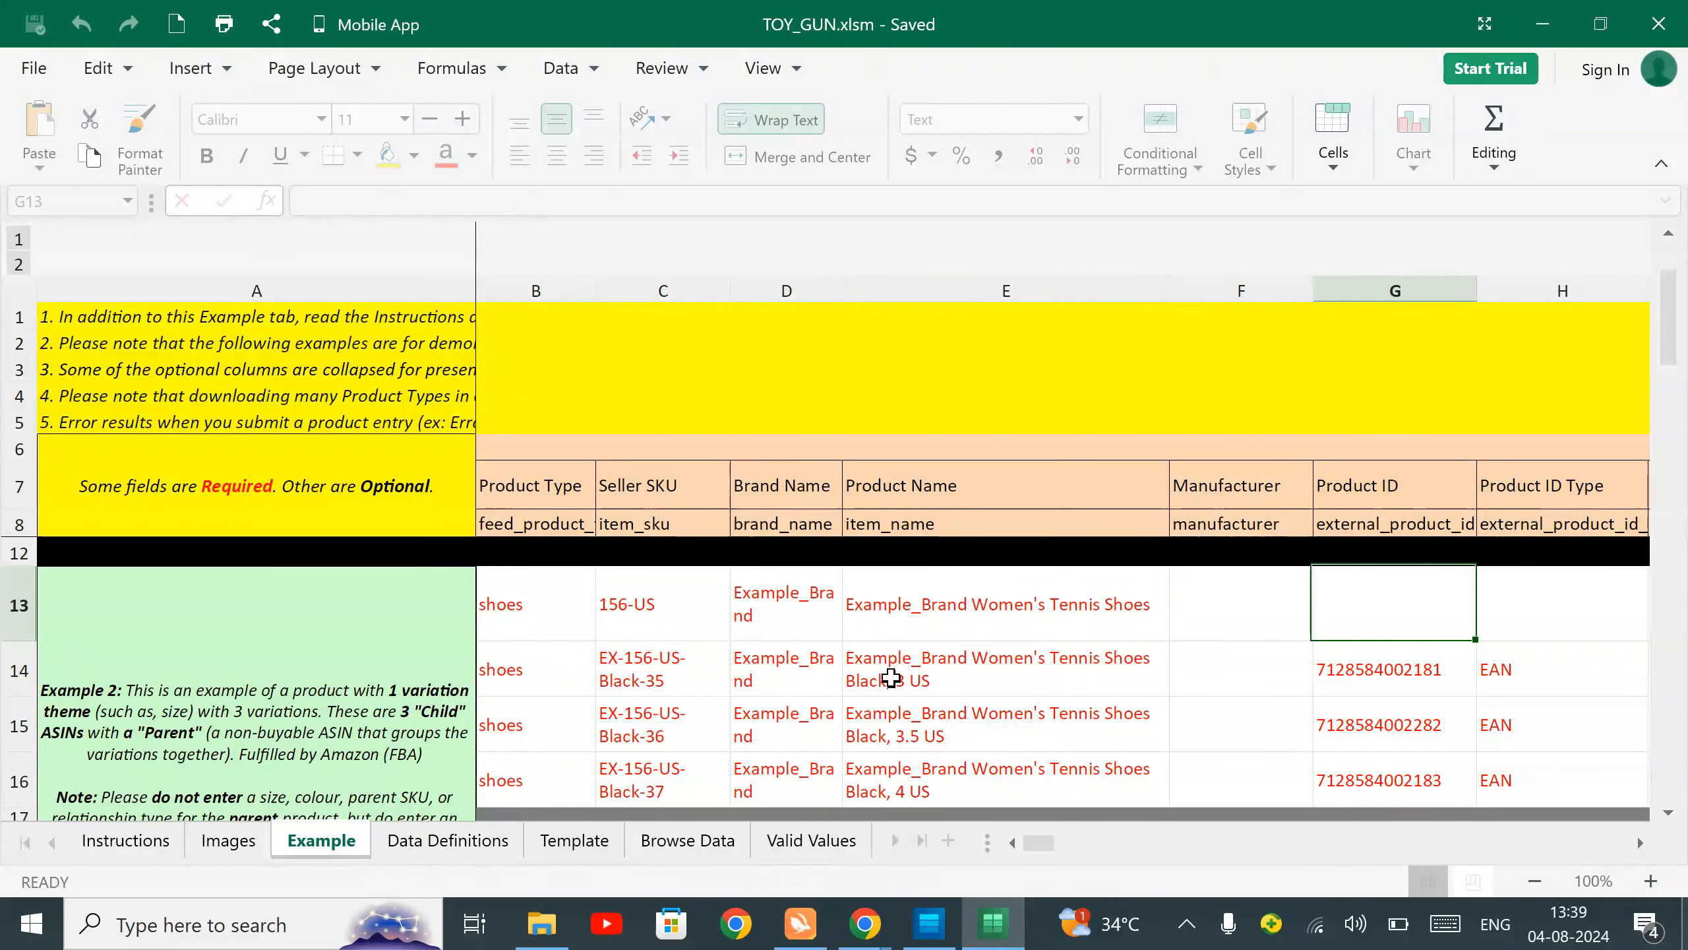
{"action": "key", "text": "Left"}
{"action": "key", "text": "Right"}
{"action": "key", "text": "Right"}
{"action": "key", "text": "Left"}
{"action": "key", "text": "Up"}
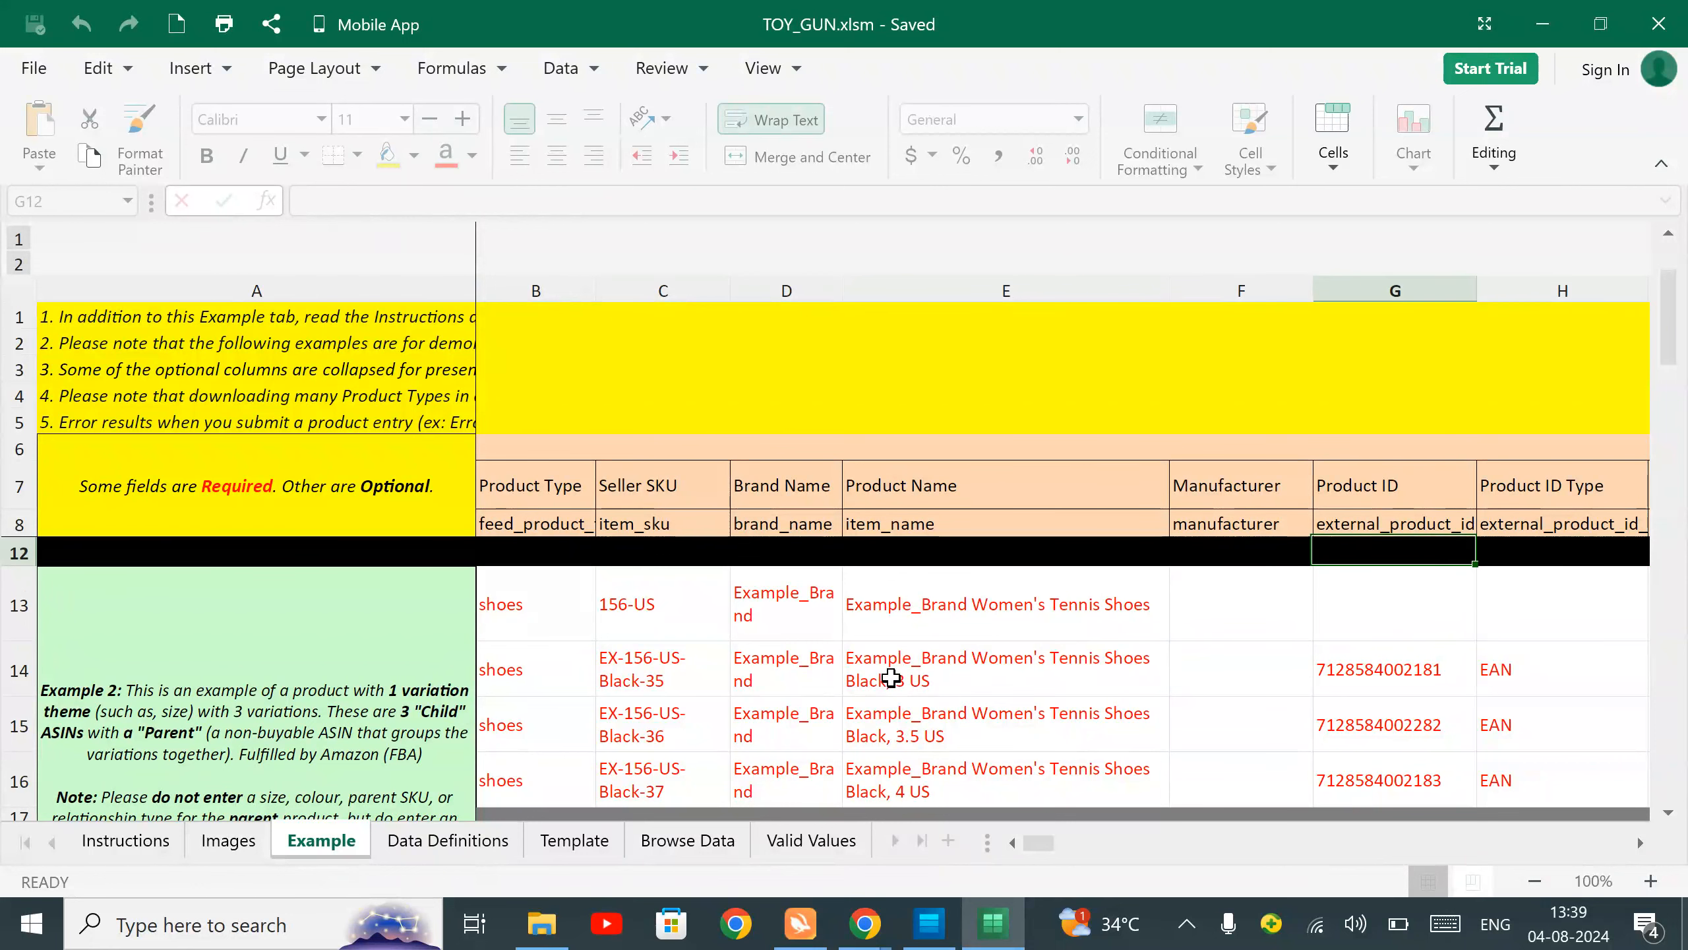
Examine the Product ID, Product ID Type and Recommended Browse Nodes entries in row 9 of the Example sheet.
{"action": "key", "text": "Up"}
{"action": "key", "text": "Up"}
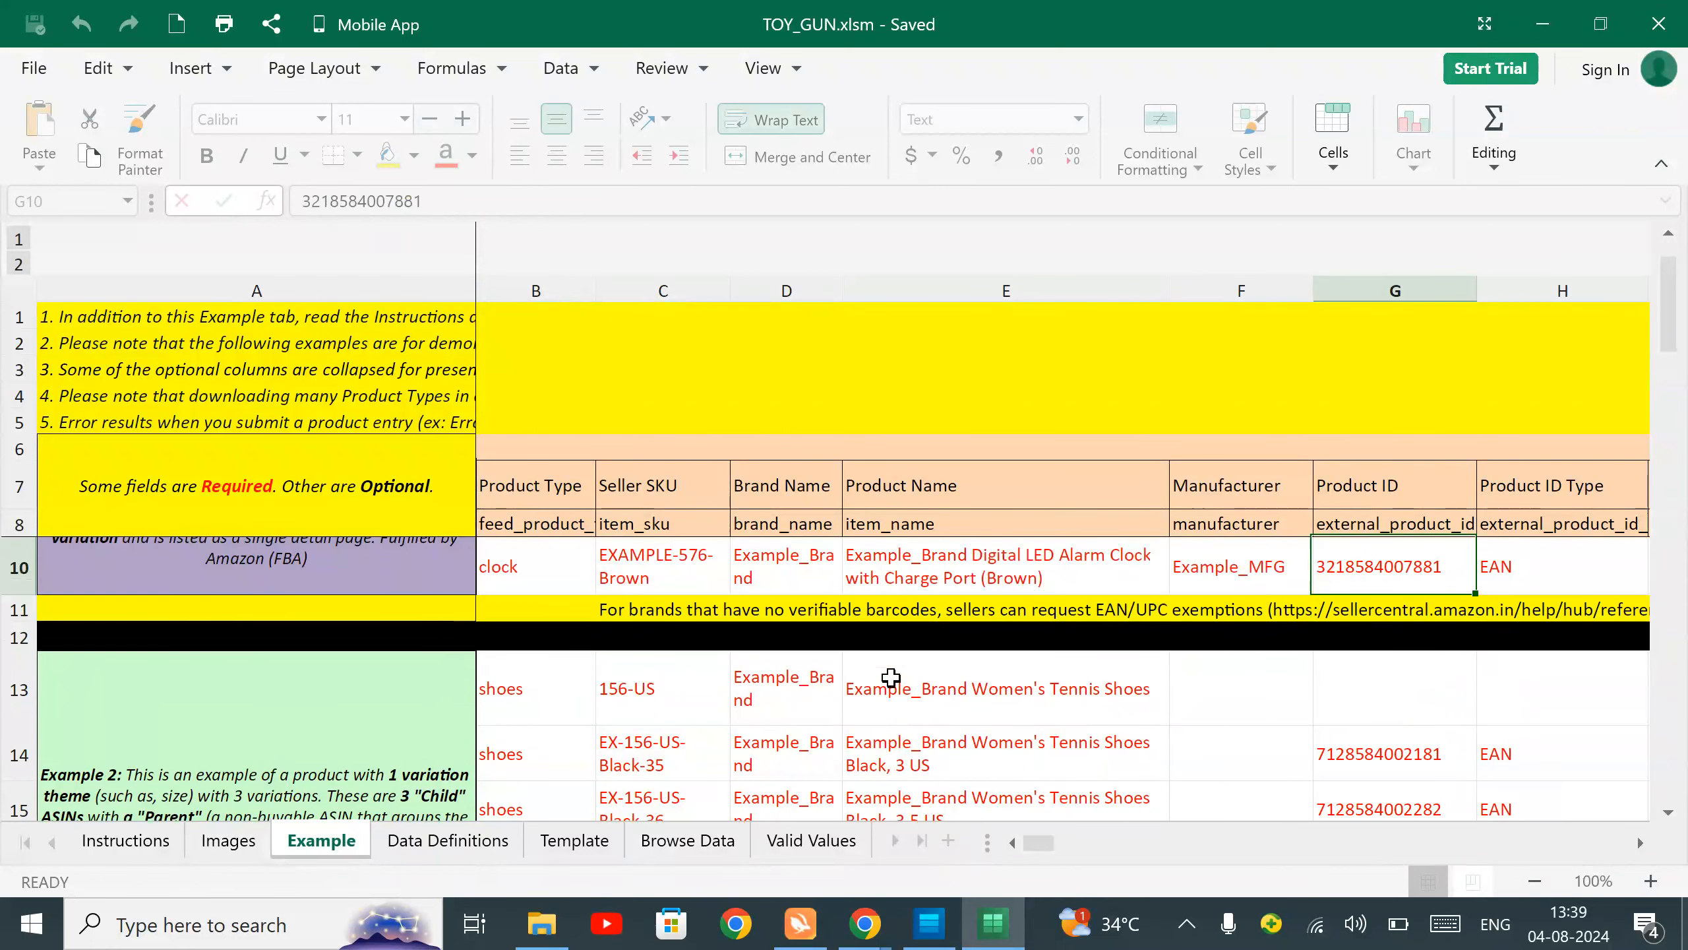
{"action": "key", "text": "Up"}
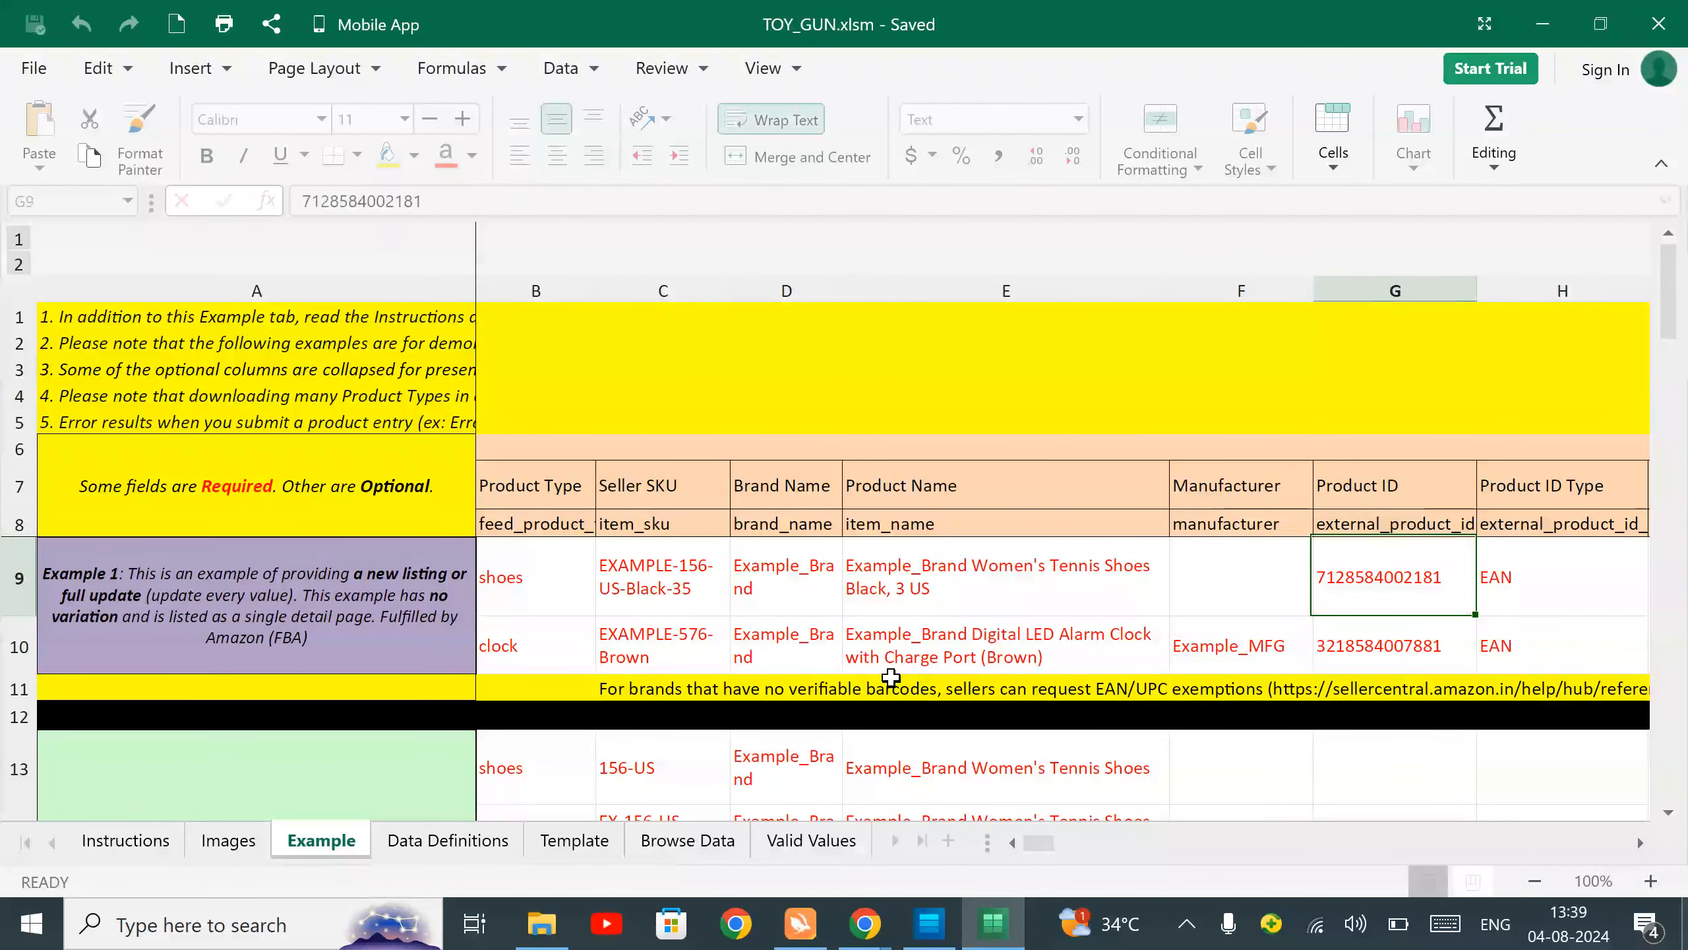
{"action": "key", "text": "Right"}
{"action": "key", "text": "Right"}
{"action": "key", "text": "Left"}
{"action": "key", "text": "Right"}
{"action": "key", "text": "Right"}
{"action": "key", "text": "Left"}
{"action": "key", "text": "Left"}
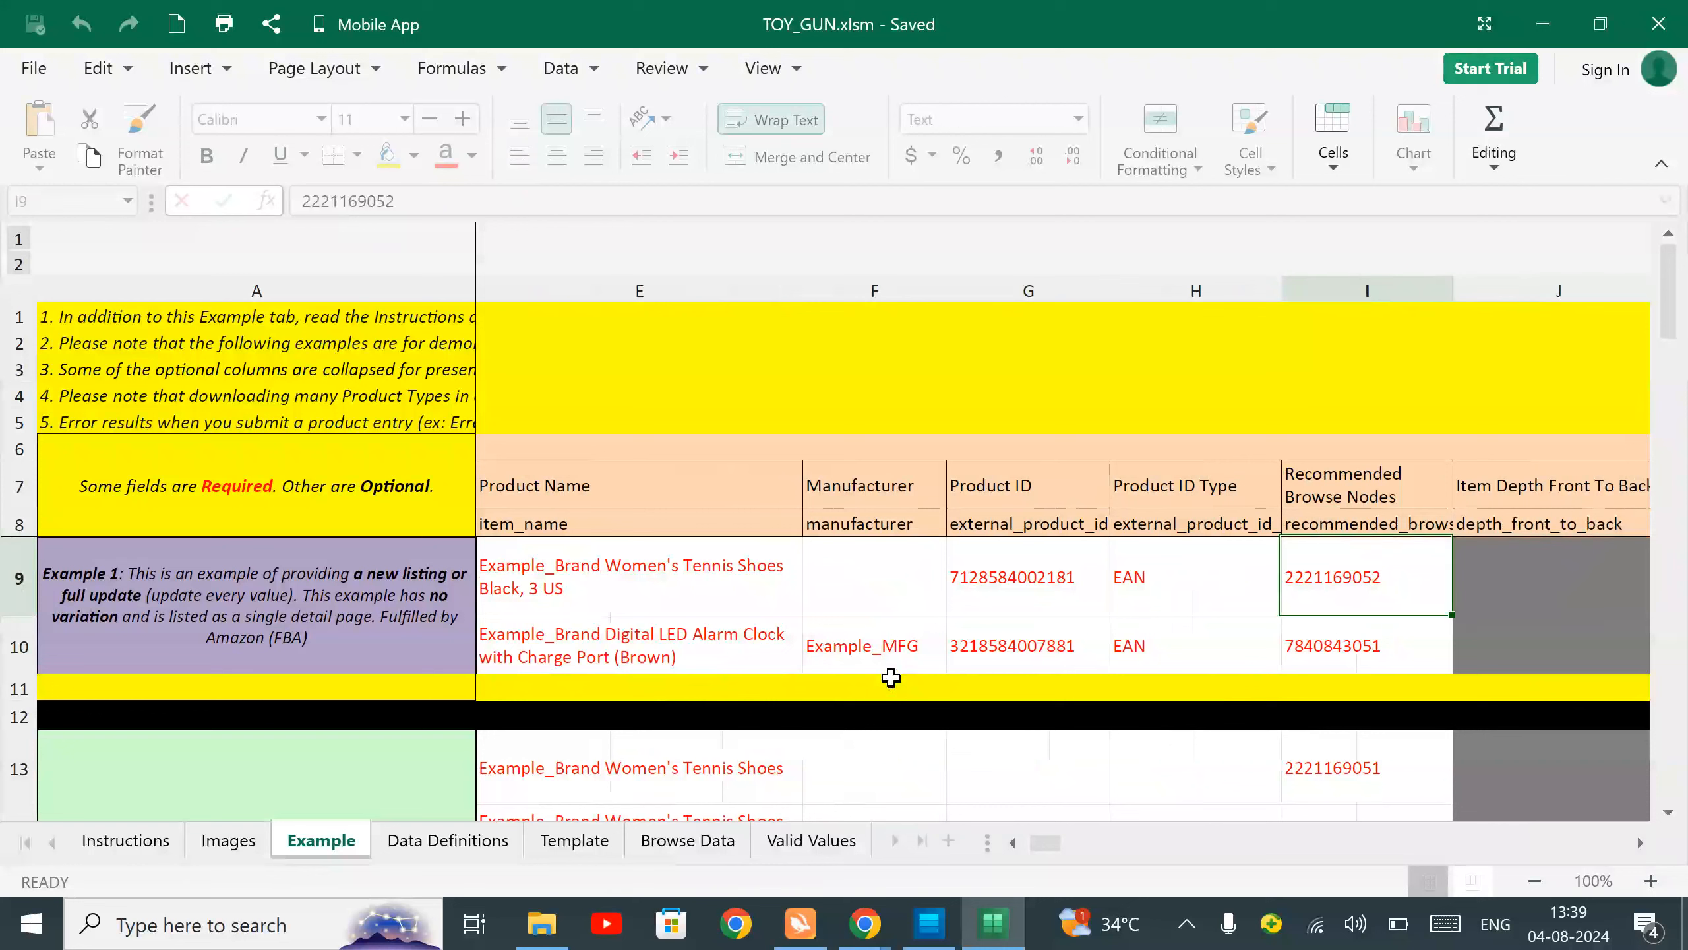
{"action": "key", "text": "Right"}
{"action": "key", "text": "Right"}
{"action": "key", "text": "Left"}
{"action": "key", "text": "Left"}
{"action": "key", "text": "Right"}
{"action": "key", "text": "Left"}
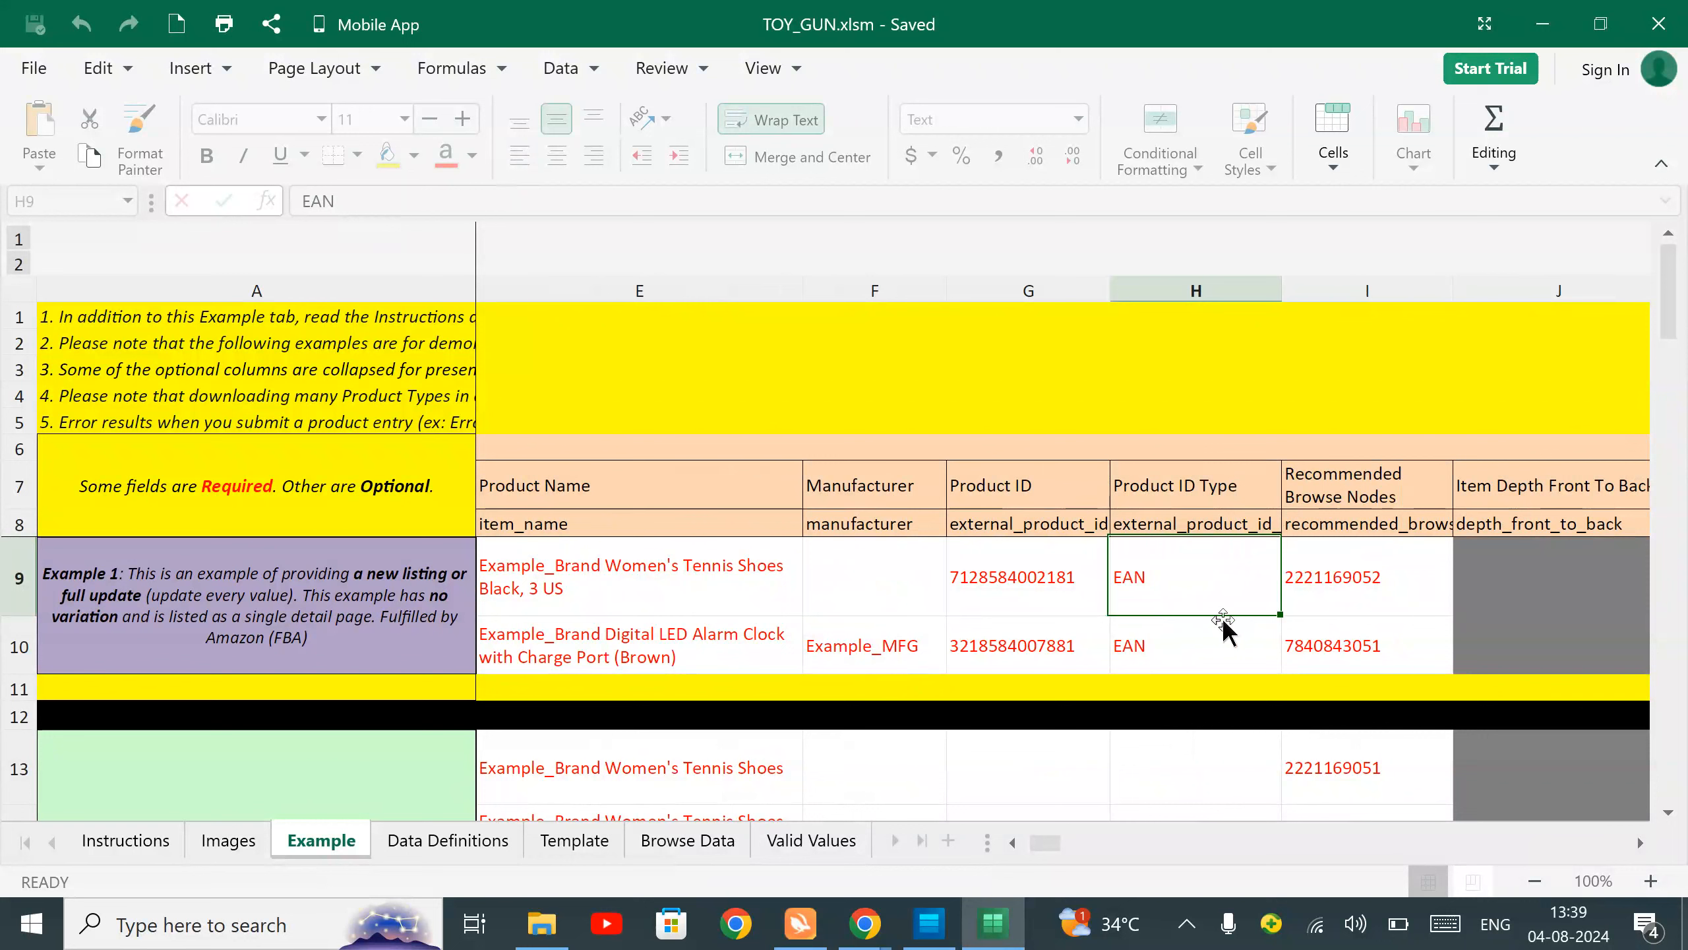
{"action": "left_click", "coordinate": [1298, 571]}
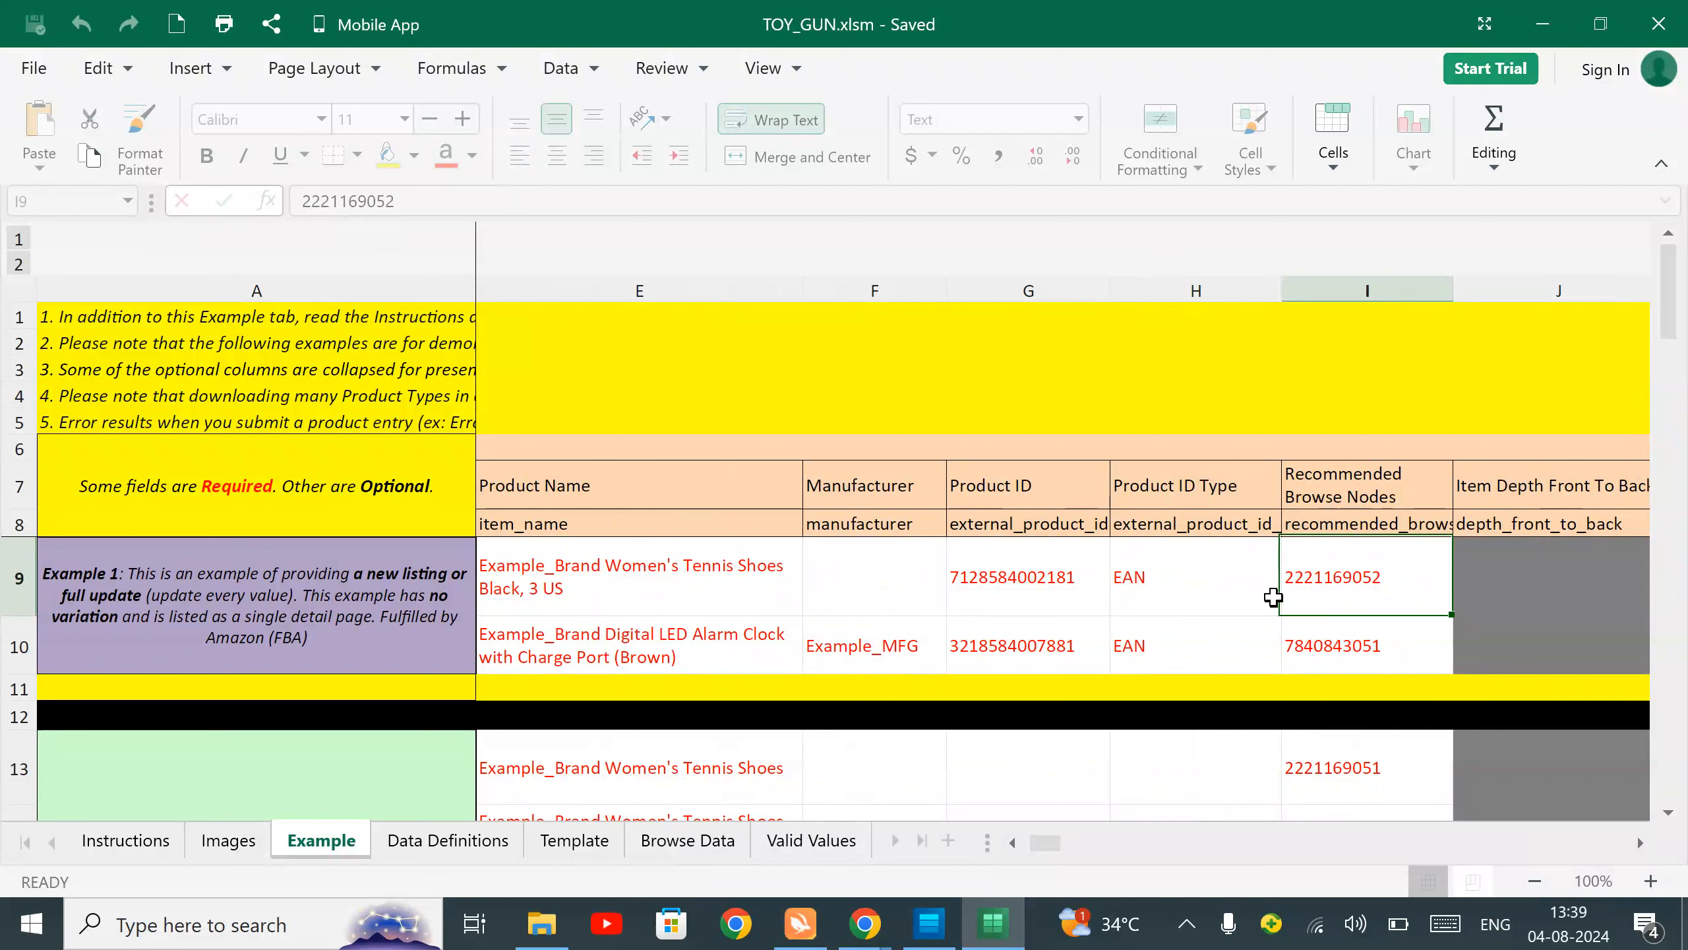
{"action": "key", "text": "Left"}
{"action": "key", "text": "Left"}
{"action": "key", "text": "Left"}
{"action": "key", "text": "Left"}
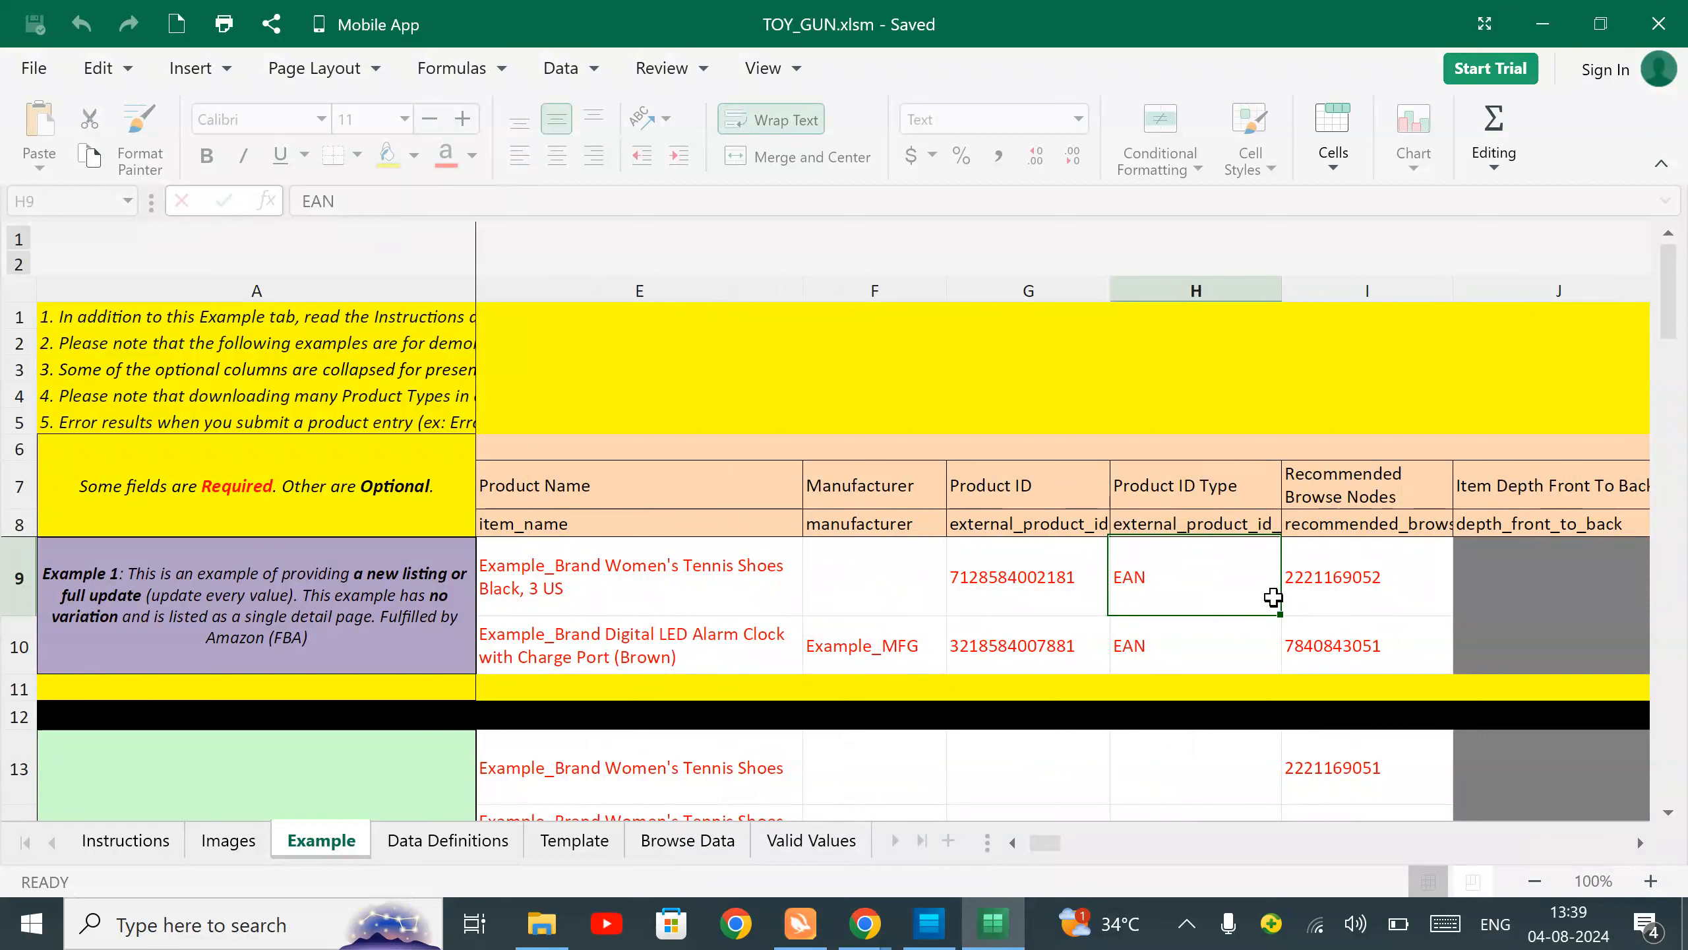
Check the Item Depth Front To Back and Item Depth Unit columns in row 9 and their field headers.
{"action": "key", "text": "Right"}
{"action": "key", "text": "Right"}
{"action": "key", "text": "Right"}
{"action": "key", "text": "Right"}
{"action": "key", "text": "Right"}
{"action": "key", "text": "Right"}
{"action": "key", "text": "Right"}
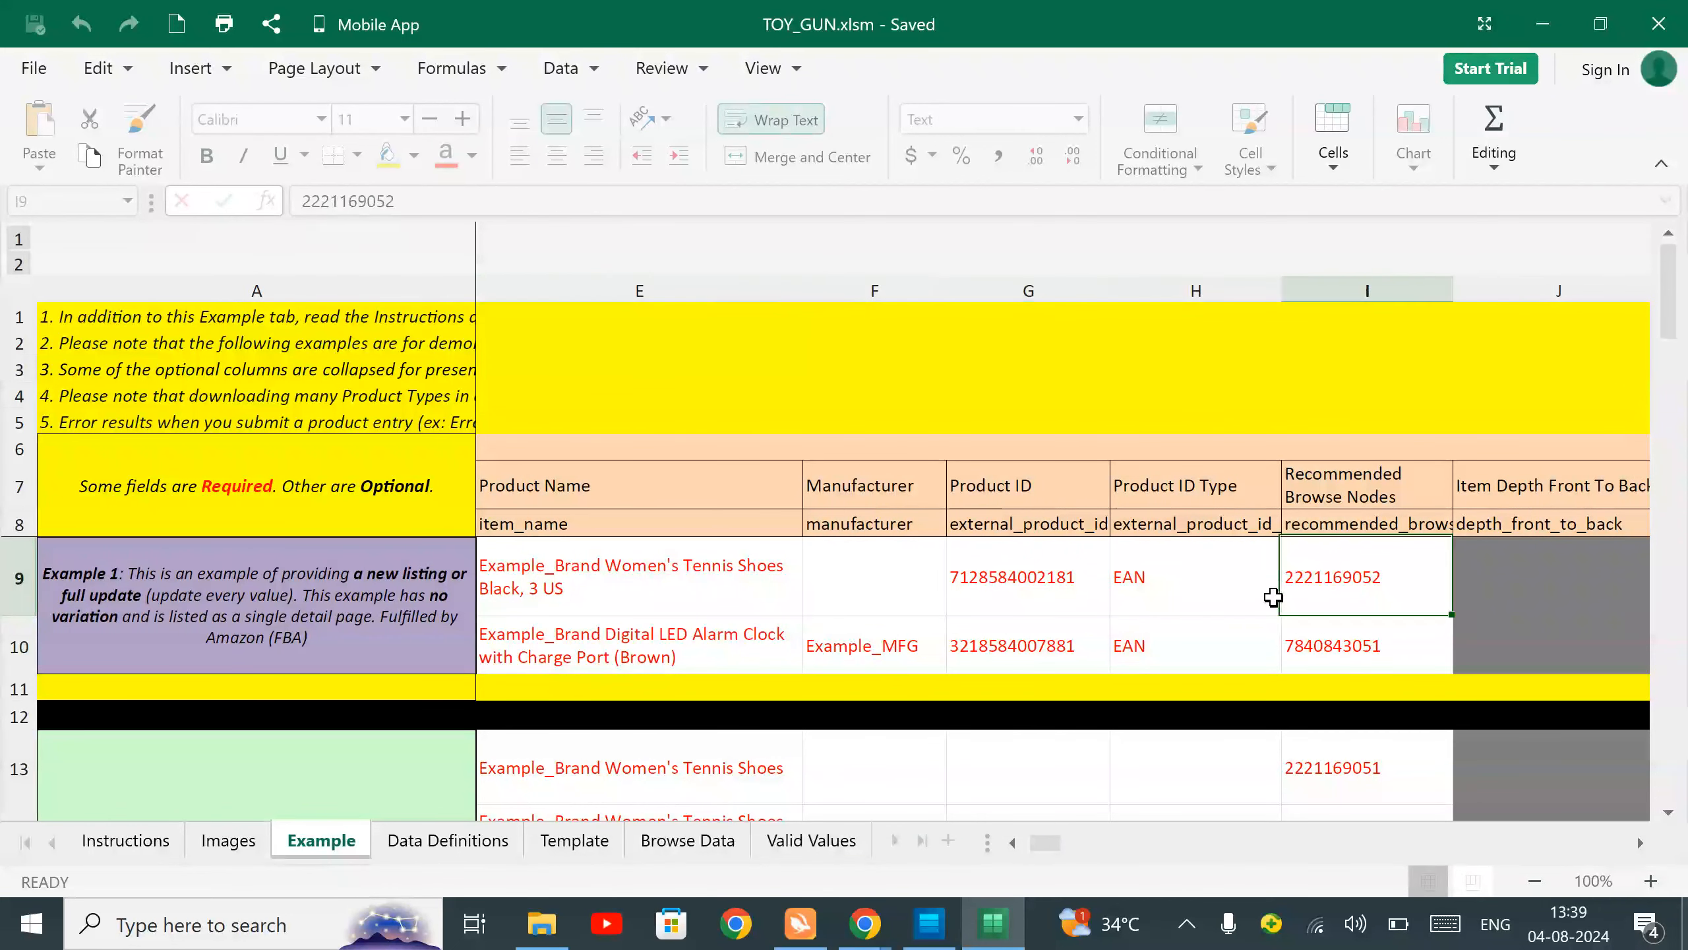
{"action": "key", "text": "Right"}
{"action": "key", "text": "Right"}
{"action": "key", "text": "Right"}
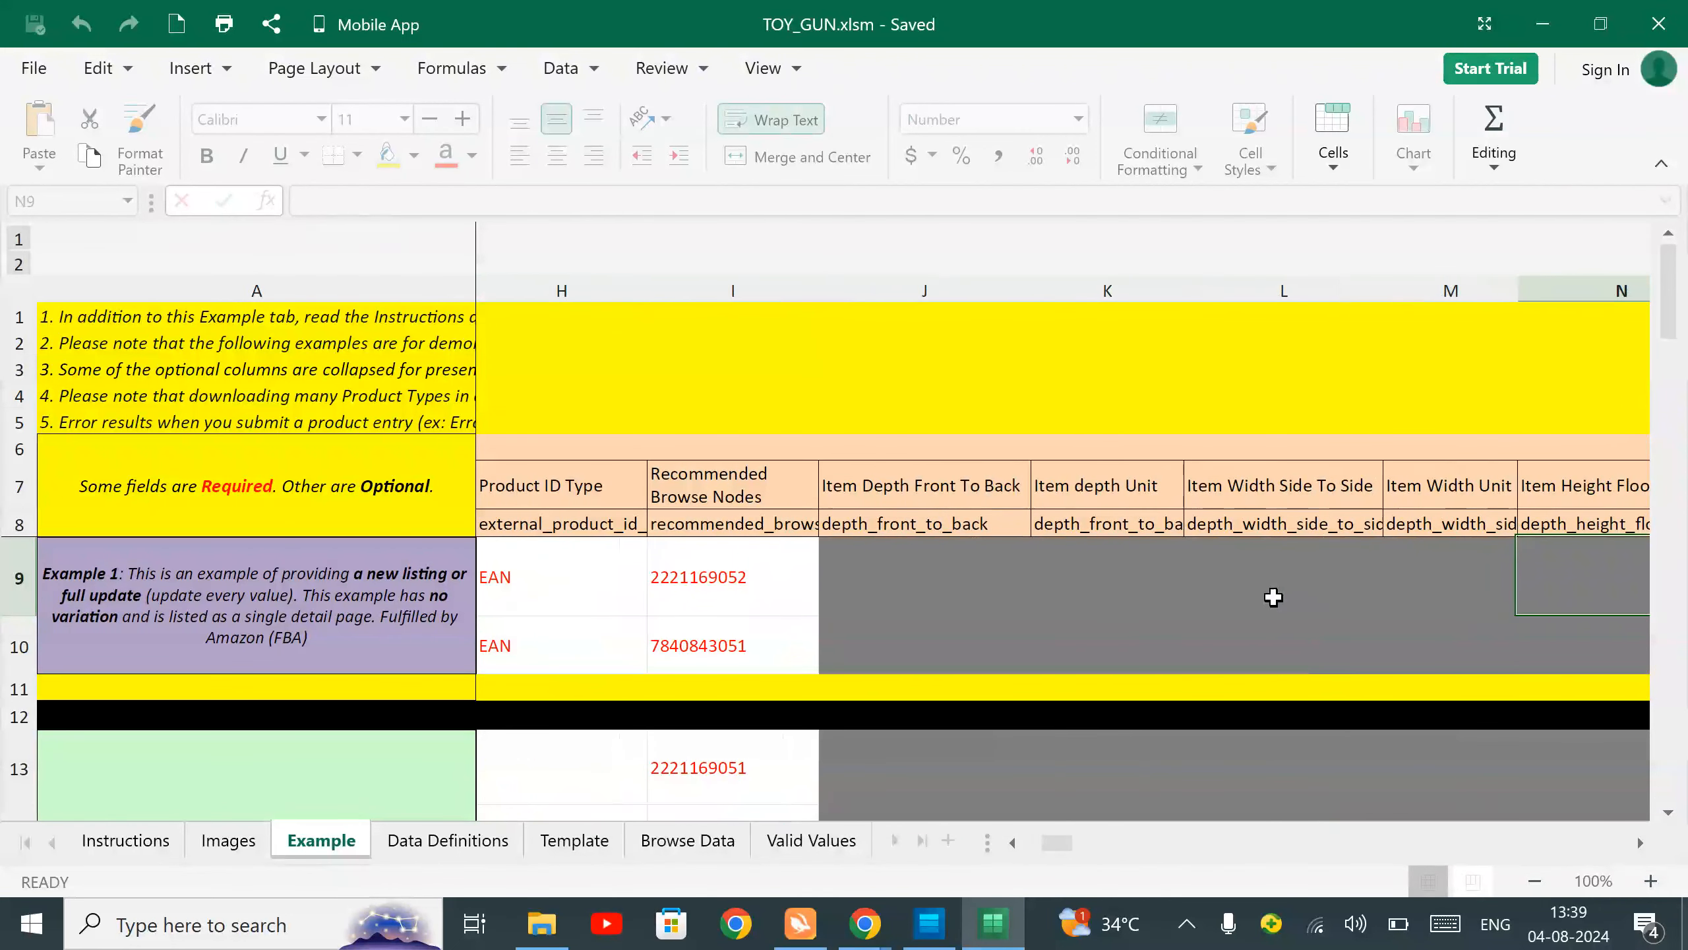
{"action": "key", "text": "Left"}
{"action": "key", "text": "Left"}
{"action": "key", "text": "Left"}
{"action": "key", "text": "Left"}
{"action": "key", "text": "Left"}
{"action": "key", "text": "Left"}
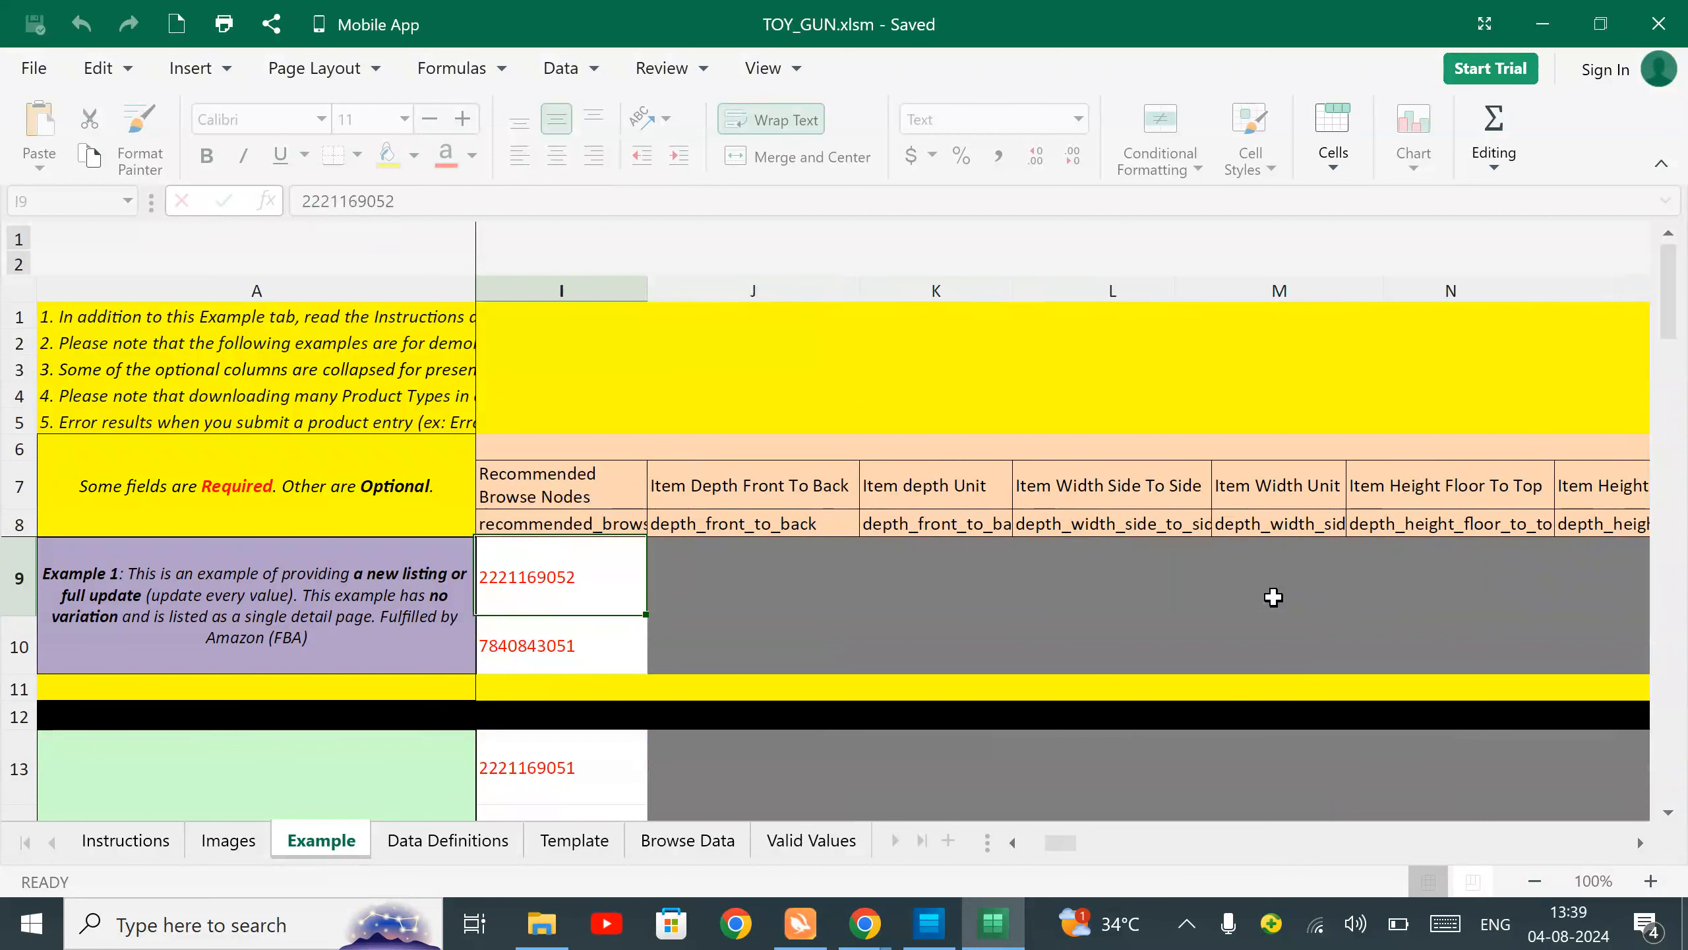
{"action": "key", "text": "Right"}
{"action": "key", "text": "Right"}
{"action": "key", "text": "Up"}
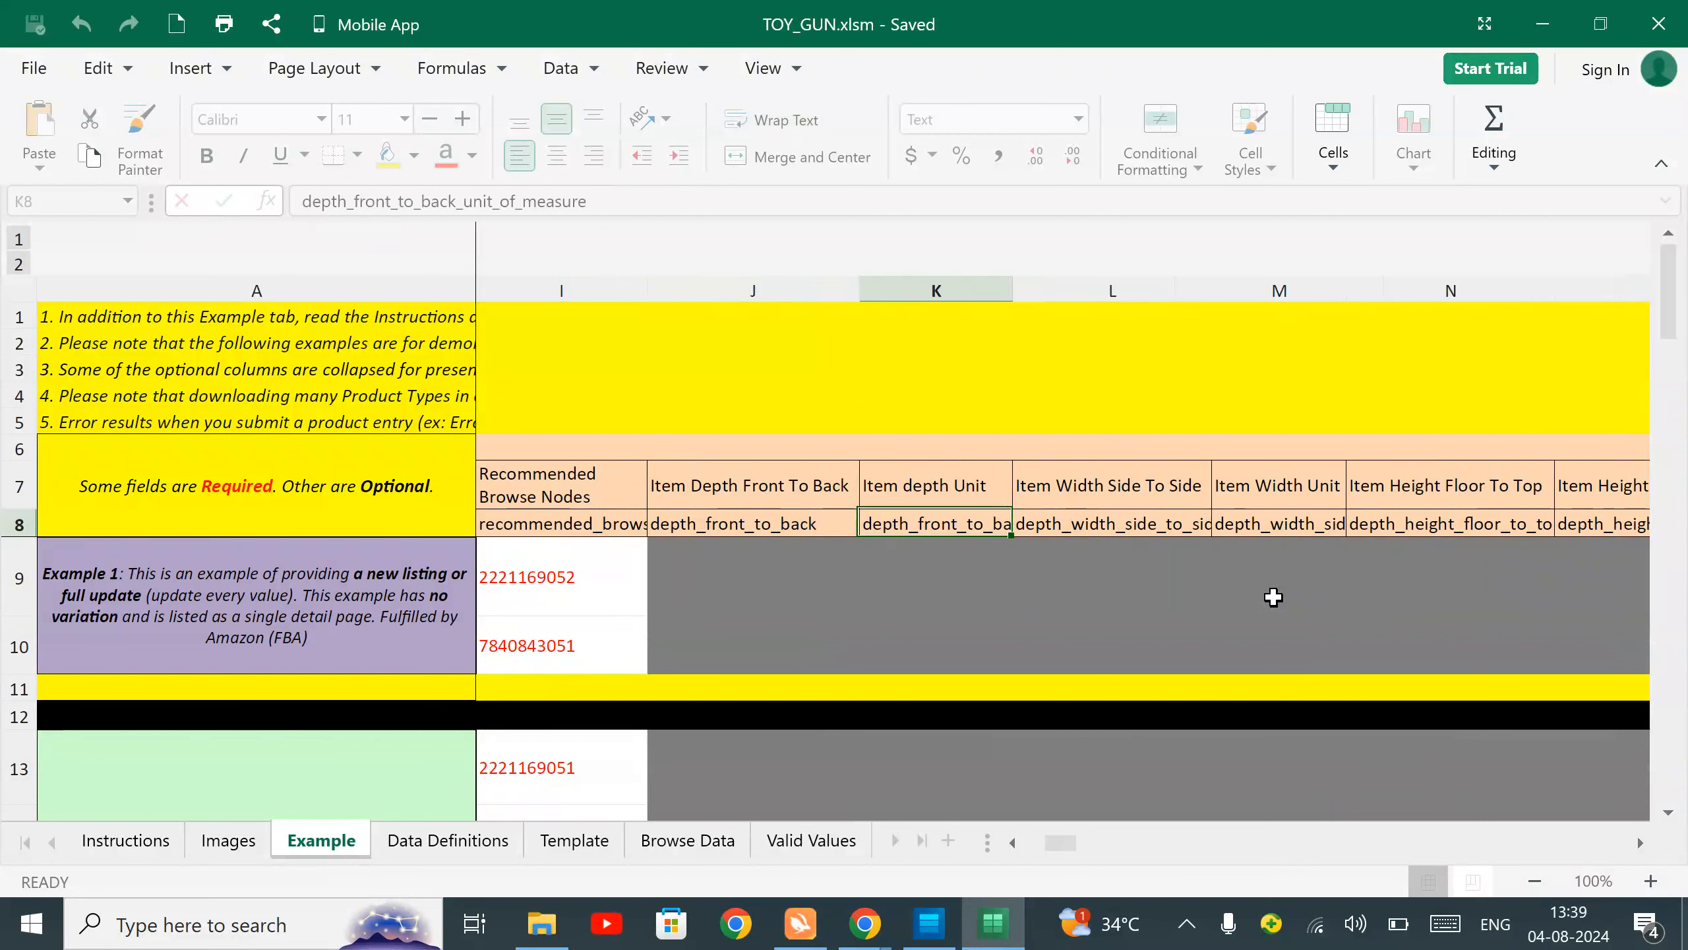
{"action": "key", "text": "Up"}
{"action": "key", "text": "Down"}
{"action": "key", "text": "Down"}
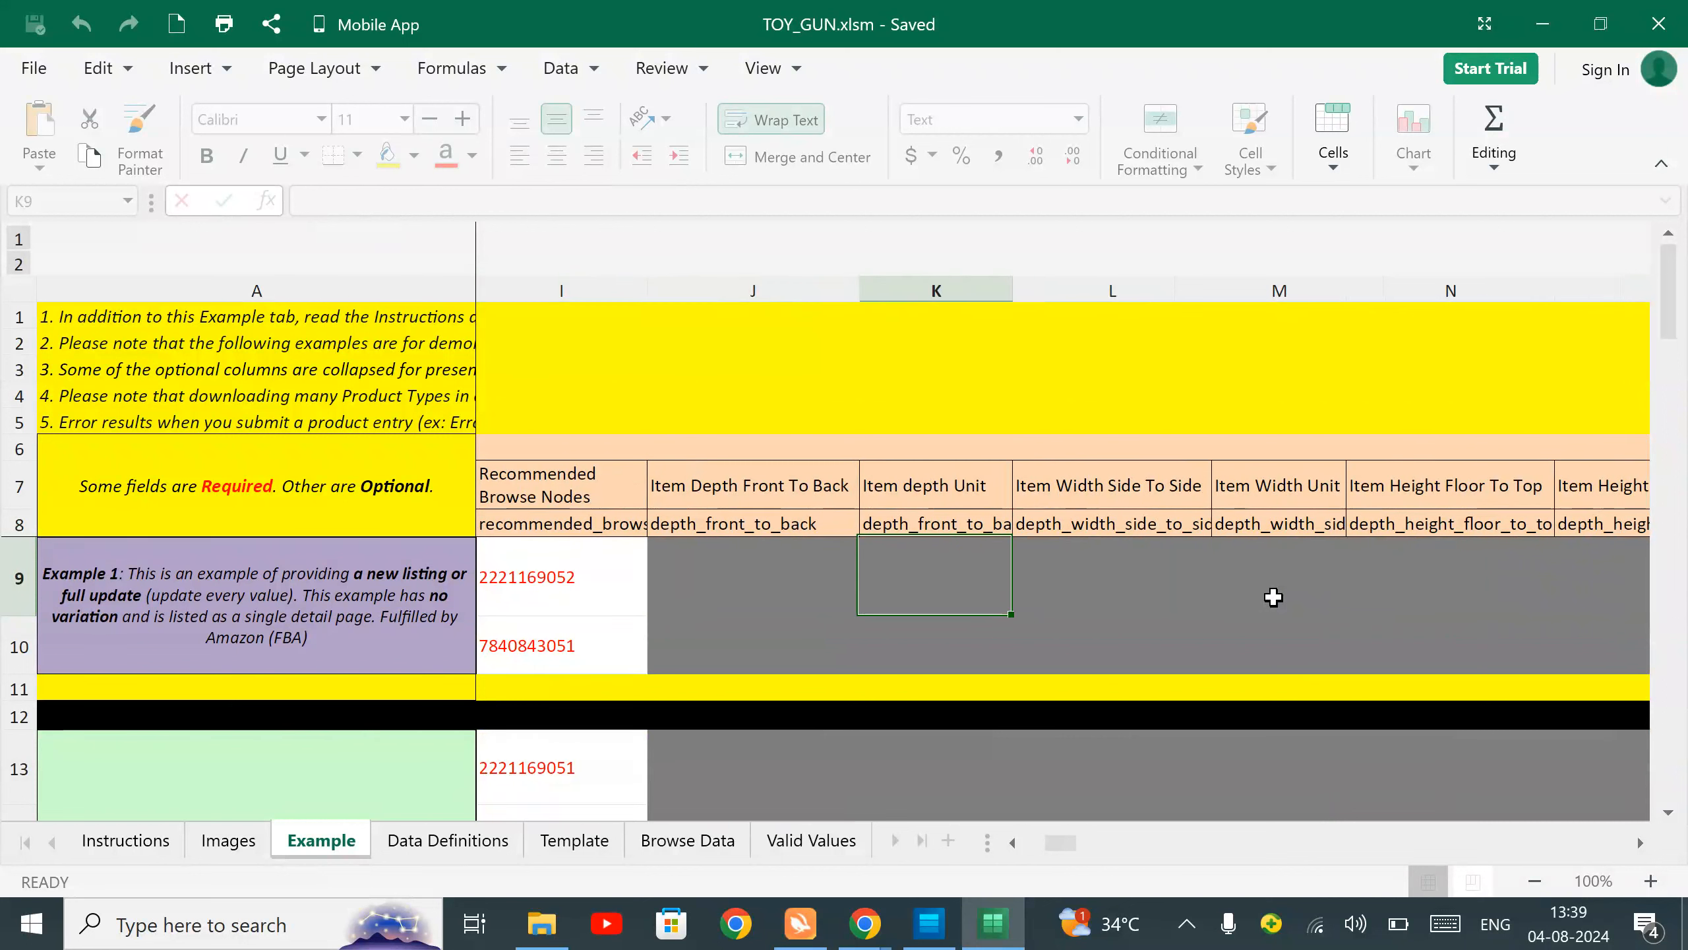
Look through row 9's item width and item height columns with their units, up to the Main Image URL.
{"action": "key", "text": "Left"}
{"action": "key", "text": "Right"}
{"action": "key", "text": "Right"}
{"action": "key", "text": "Right"}
{"action": "key", "text": "Right"}
{"action": "key", "text": "Right"}
{"action": "key", "text": "Right"}
{"action": "key", "text": "Right"}
{"action": "key", "text": "Right"}
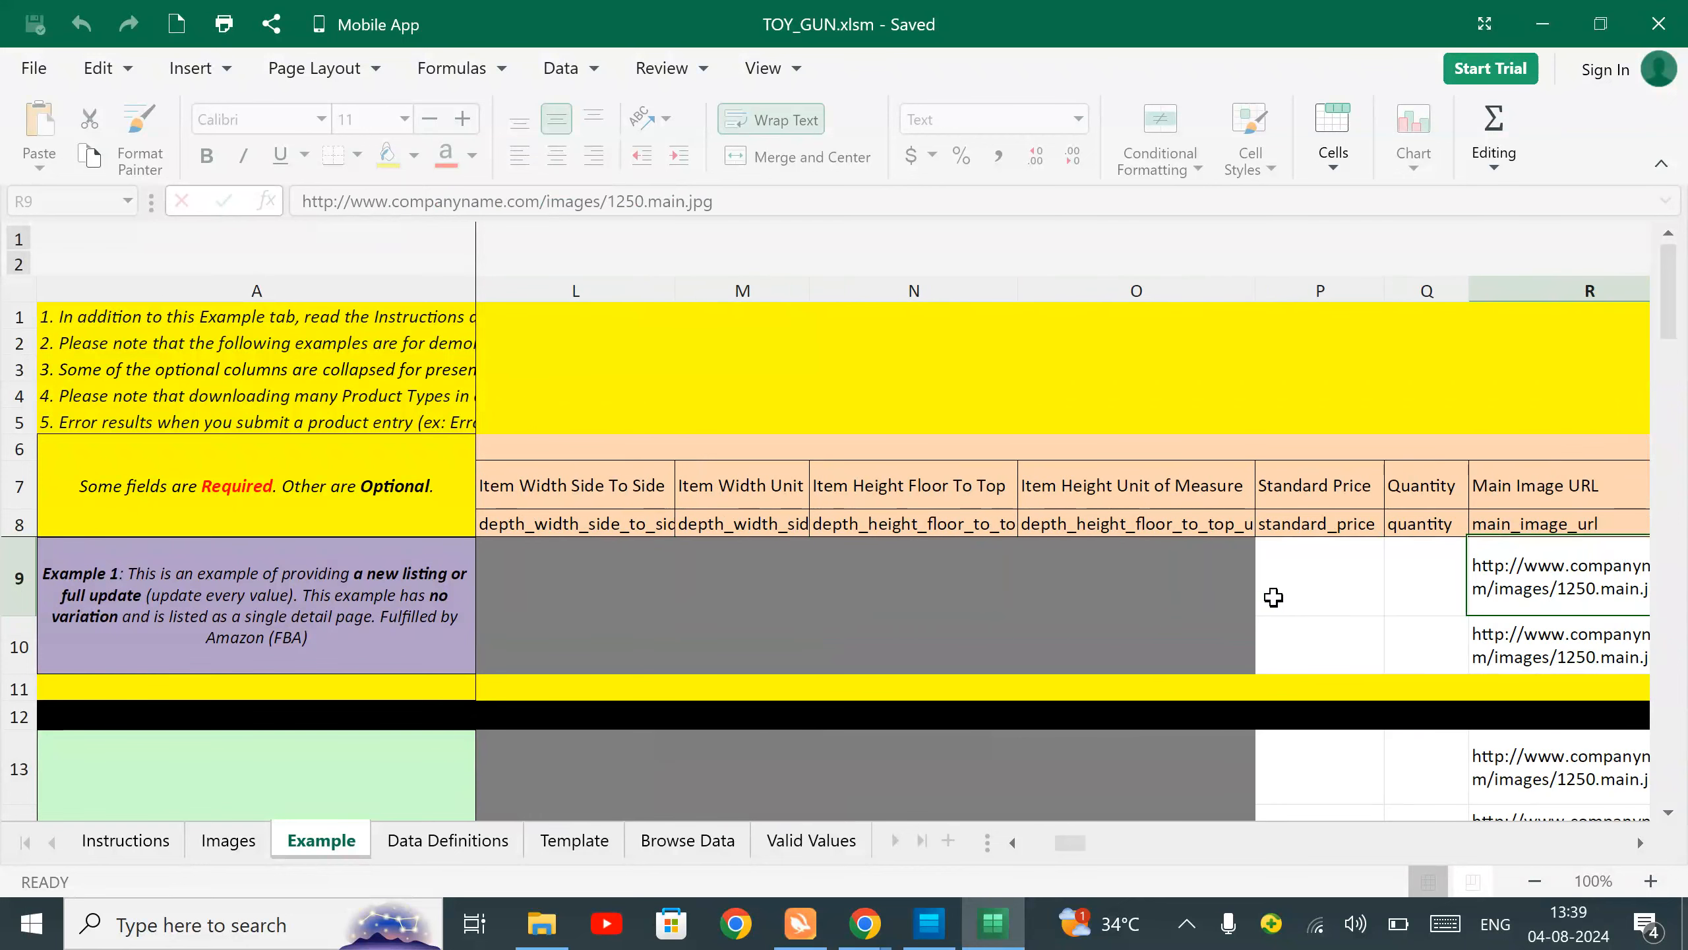
Examine the Standard Price and Quantity columns in row 9, including the standard_price field header.
{"action": "key", "text": "Left"}
{"action": "key", "text": "Left"}
{"action": "key", "text": "Up"}
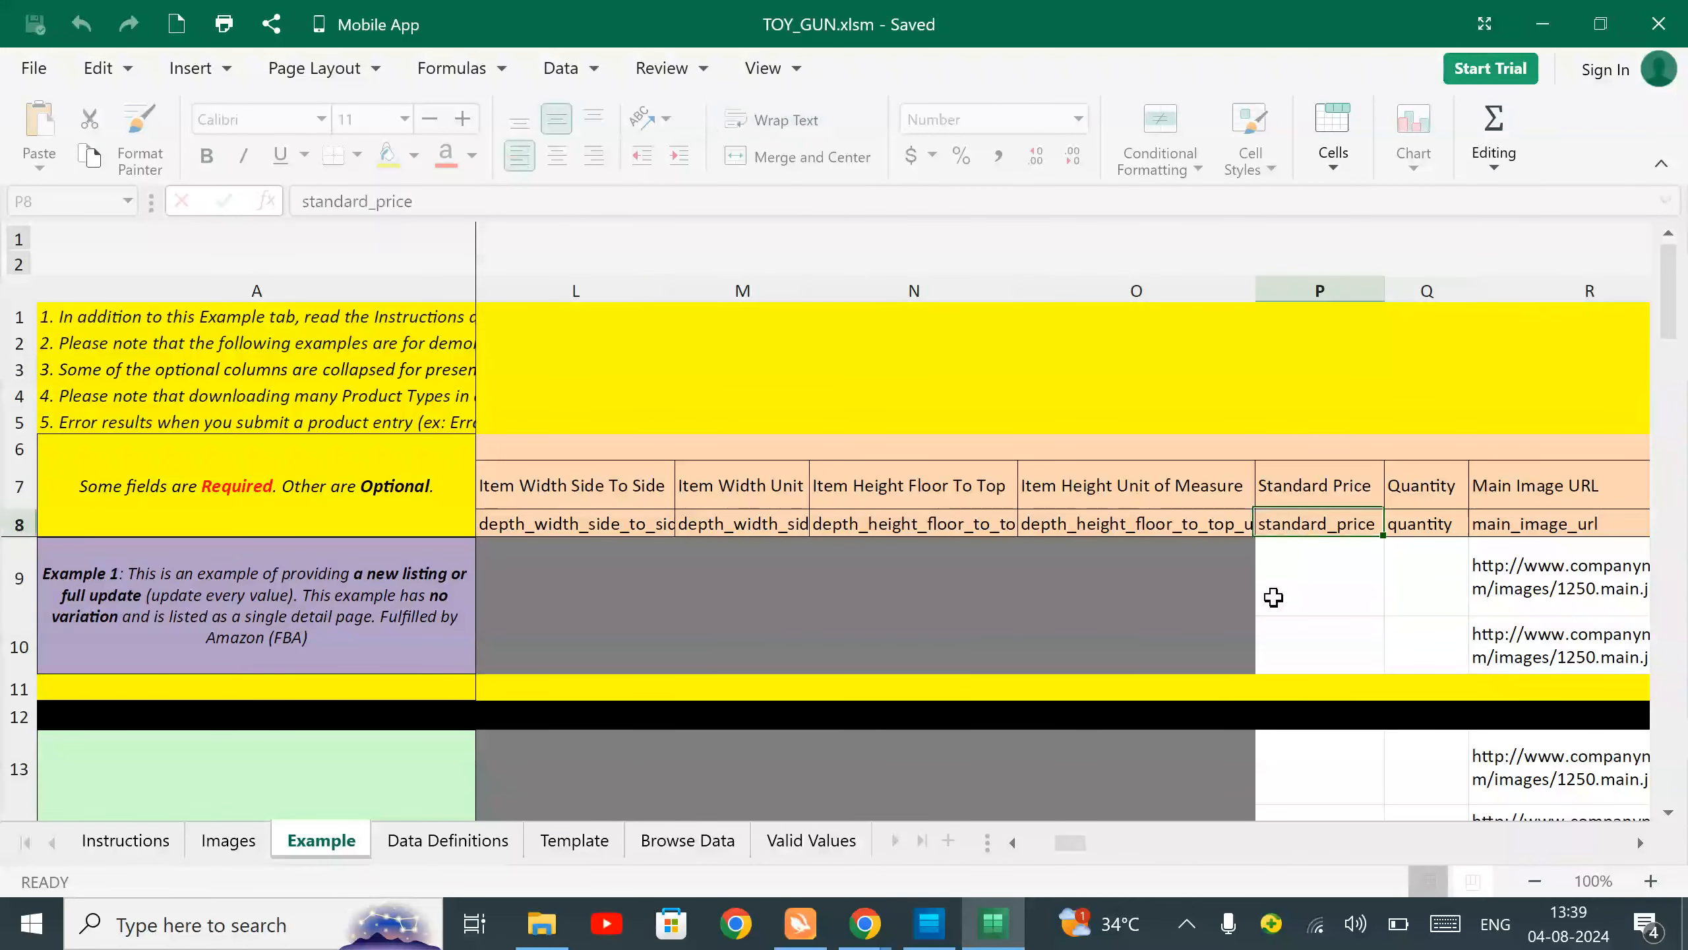
{"action": "key", "text": "Down"}
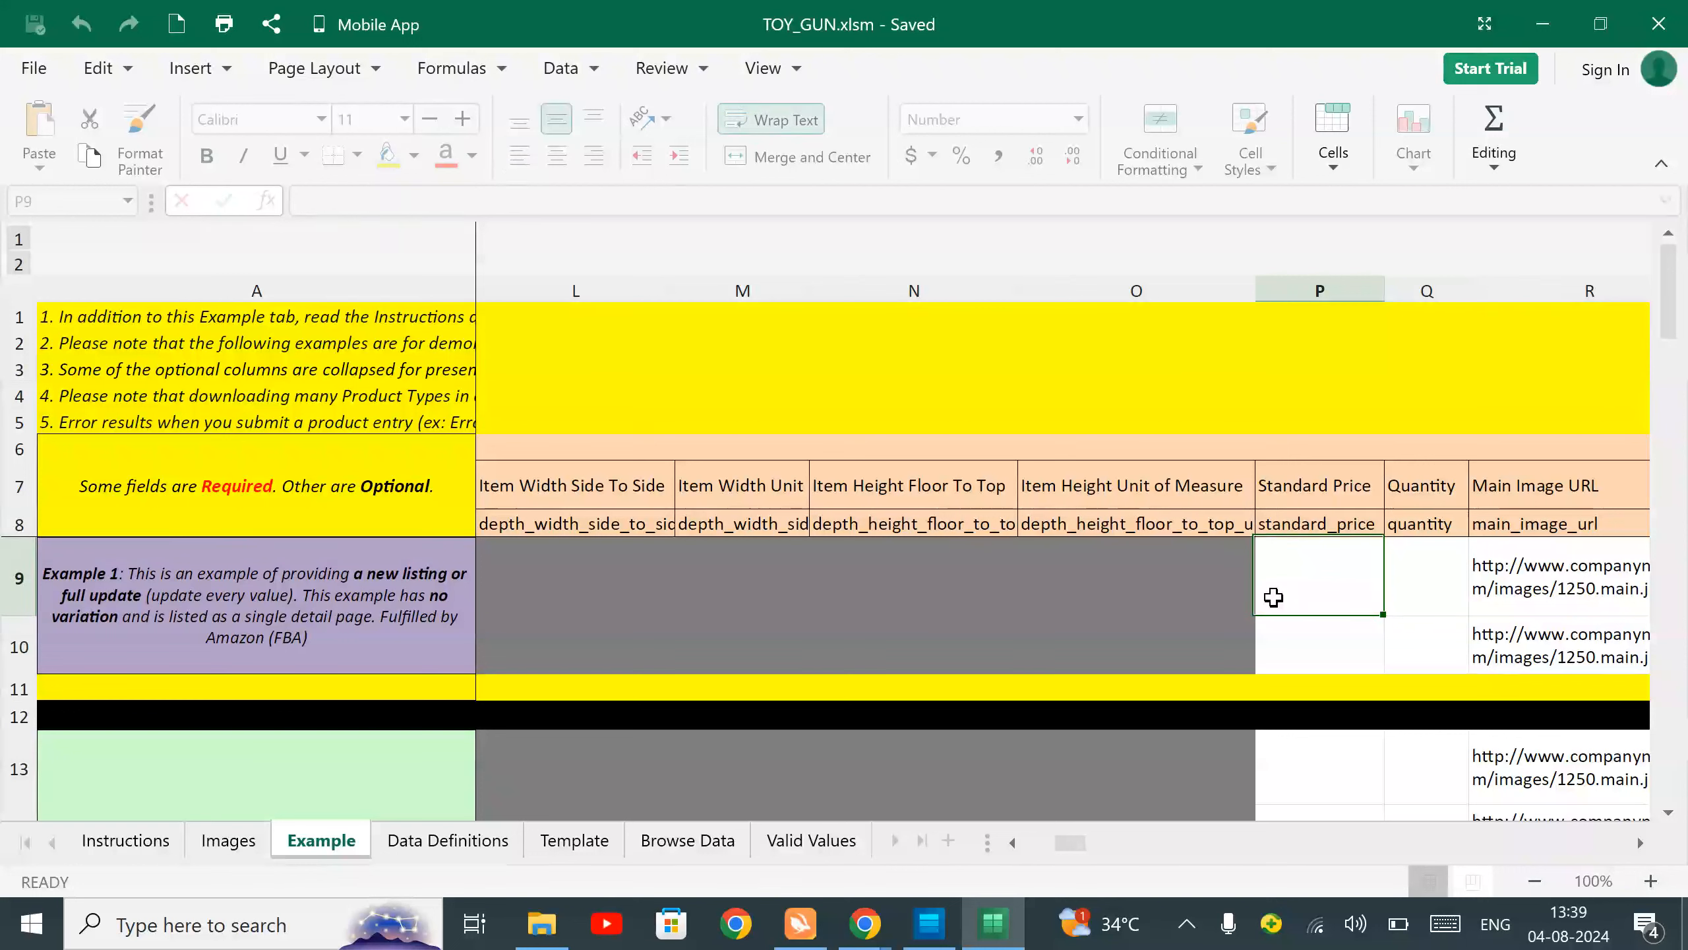
{"action": "key", "text": "Right"}
{"action": "key", "text": "Left"}
{"action": "key", "text": "Right"}
{"action": "key", "text": "Right"}
{"action": "key", "text": "Right"}
{"action": "key", "text": "Right"}
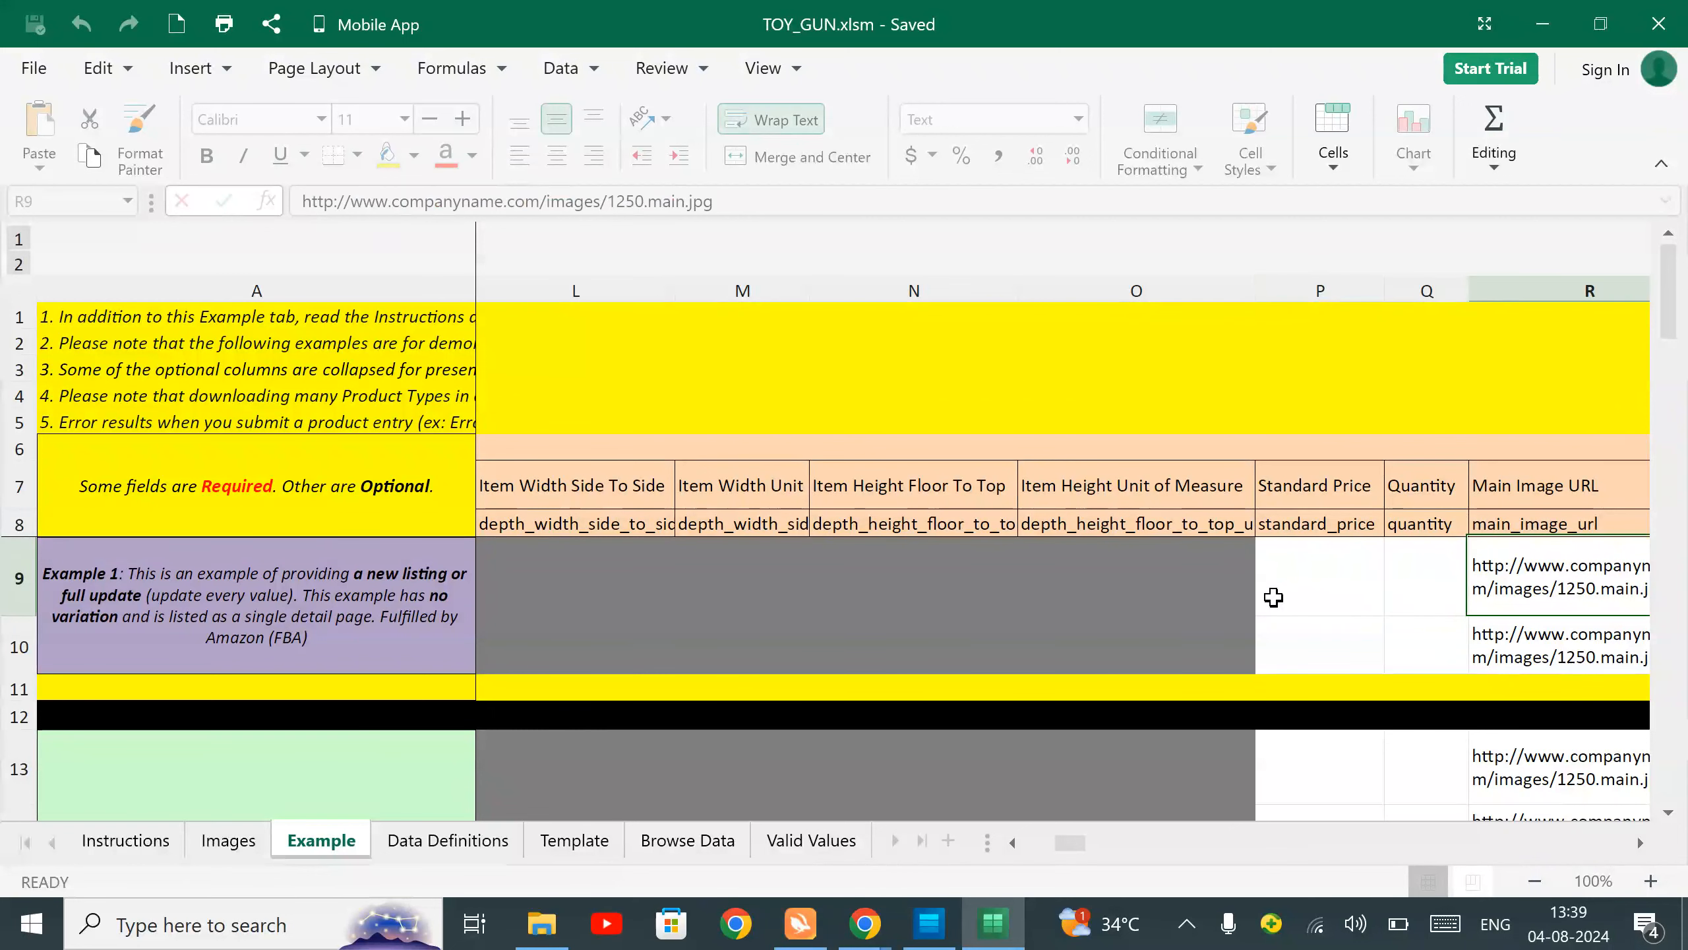
Examine the Main Image URL and first Outer Material Type entries of the shoe sample in row 9.
{"action": "key", "text": "Right"}
{"action": "key", "text": "Left"}
{"action": "key", "text": "Left"}
{"action": "key", "text": "Right"}
{"action": "key", "text": "Right"}
{"action": "key", "text": "Left"}
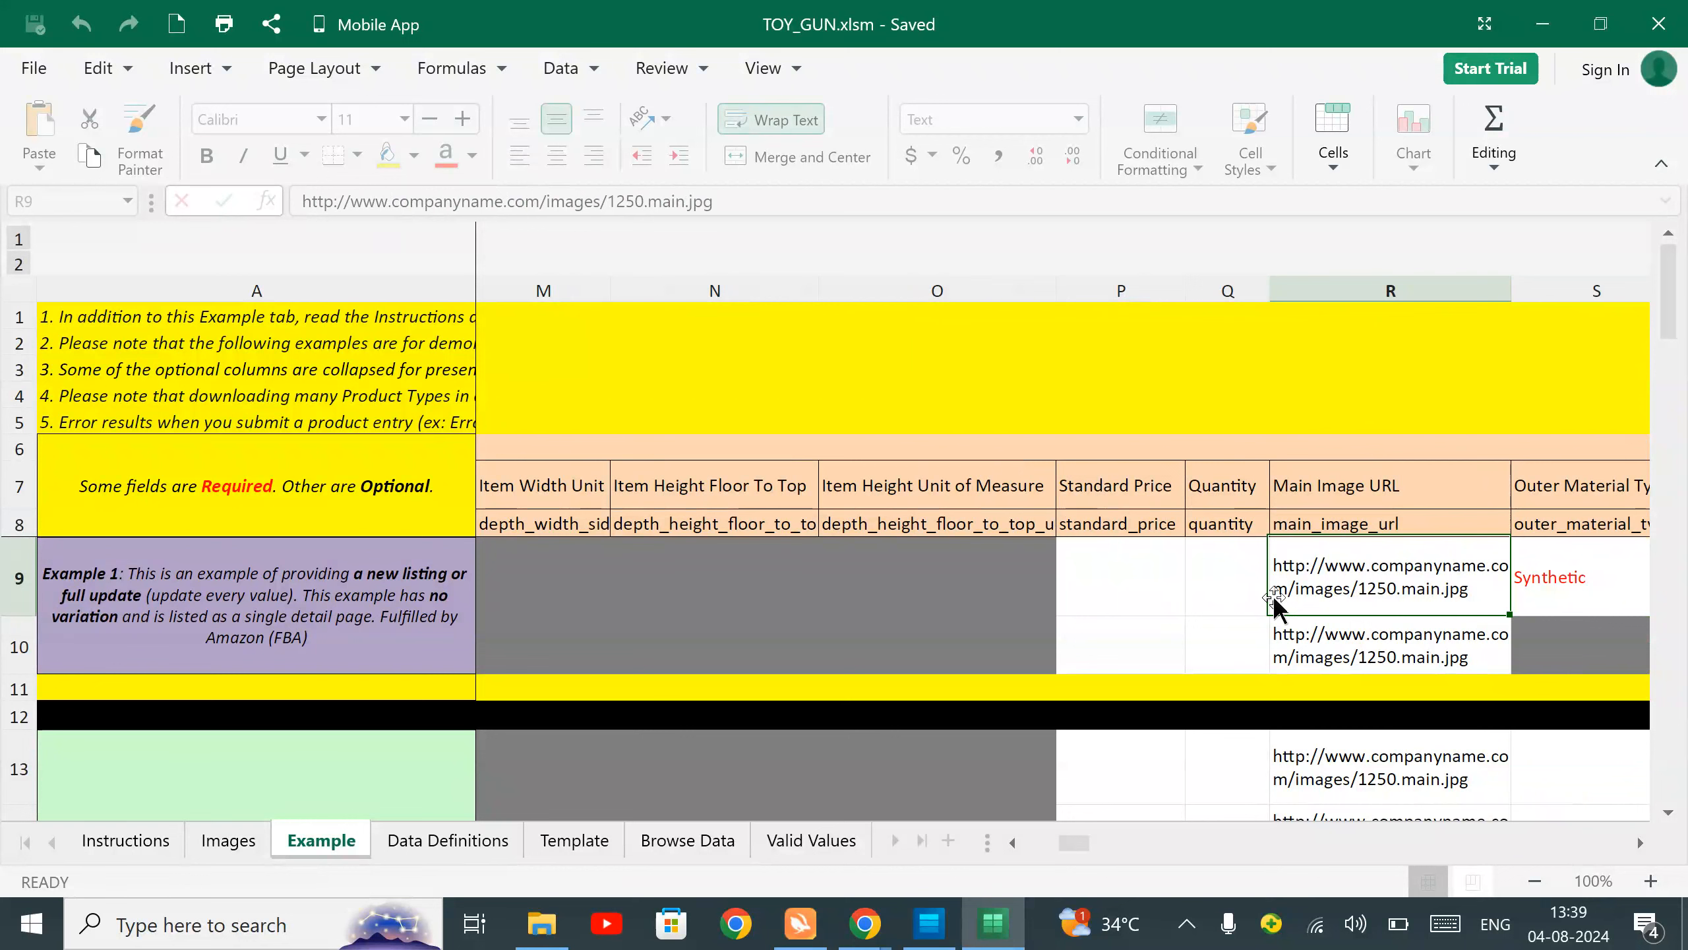
{"action": "key", "text": "Right"}
{"action": "key", "text": "Right"}
{"action": "key", "text": "Right"}
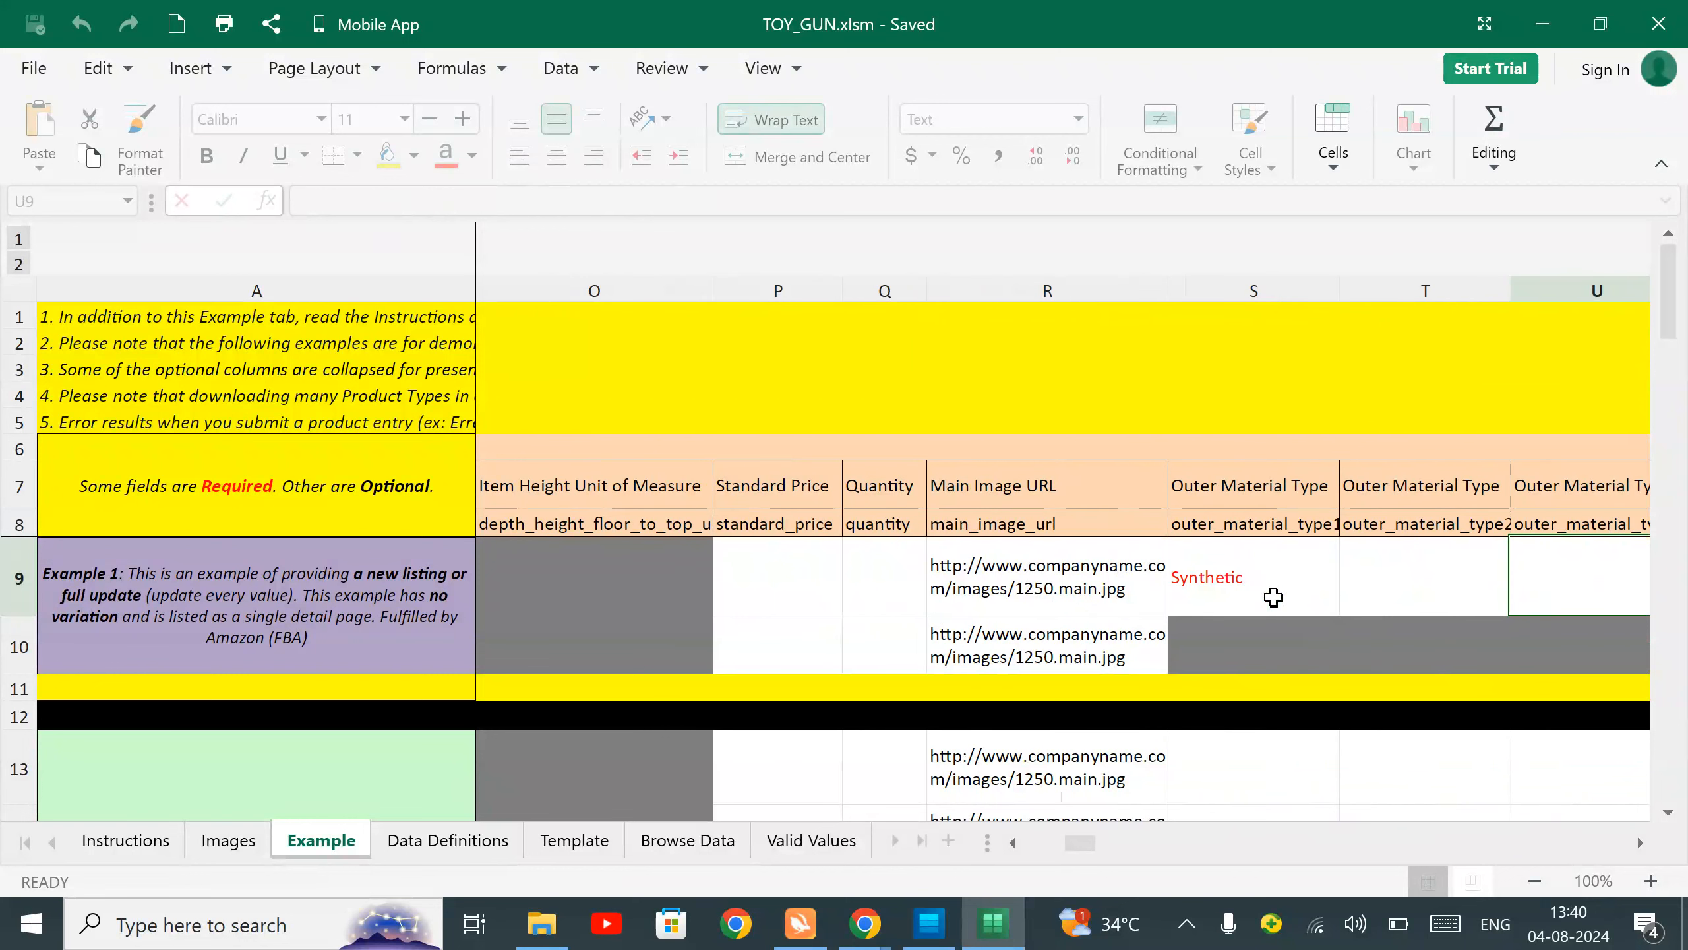
{"action": "key", "text": "Left"}
{"action": "key", "text": "Left"}
{"action": "key", "text": "Left"}
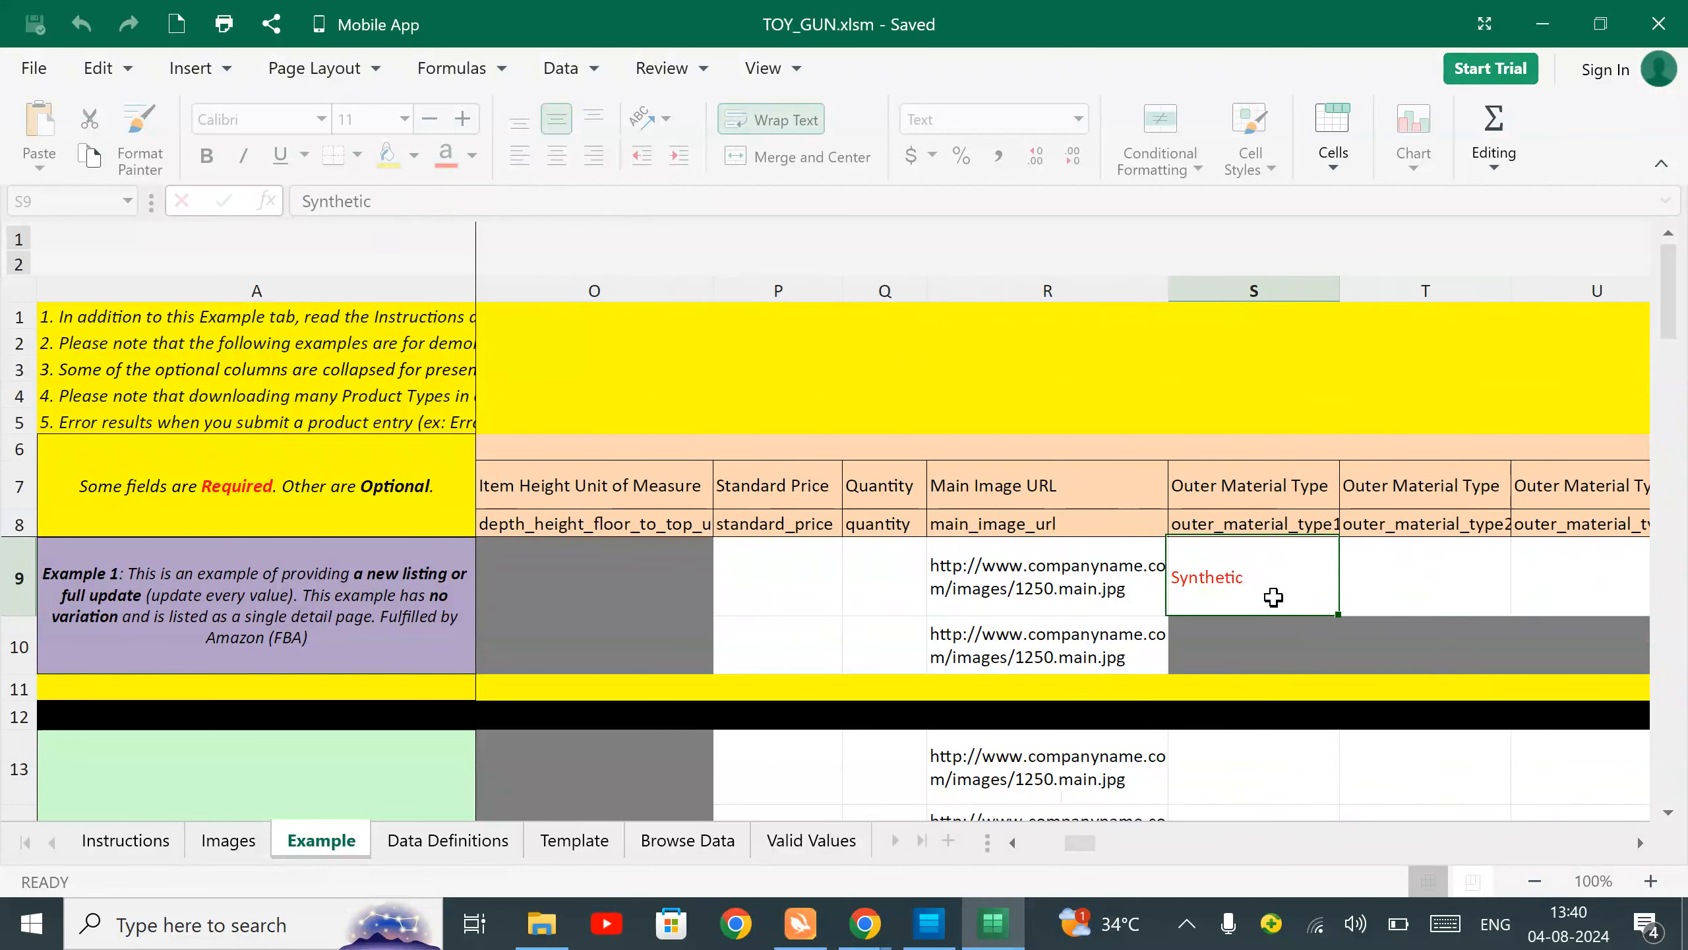
Read the row 8 field names from the Outer Material Type columns through Department and into the Fabric Type columns.
{"action": "key", "text": "Up"}
{"action": "key", "text": "Right"}
{"action": "key", "text": "Right"}
{"action": "key", "text": "Right"}
{"action": "key", "text": "Right"}
{"action": "key", "text": "Right"}
{"action": "key", "text": "Right"}
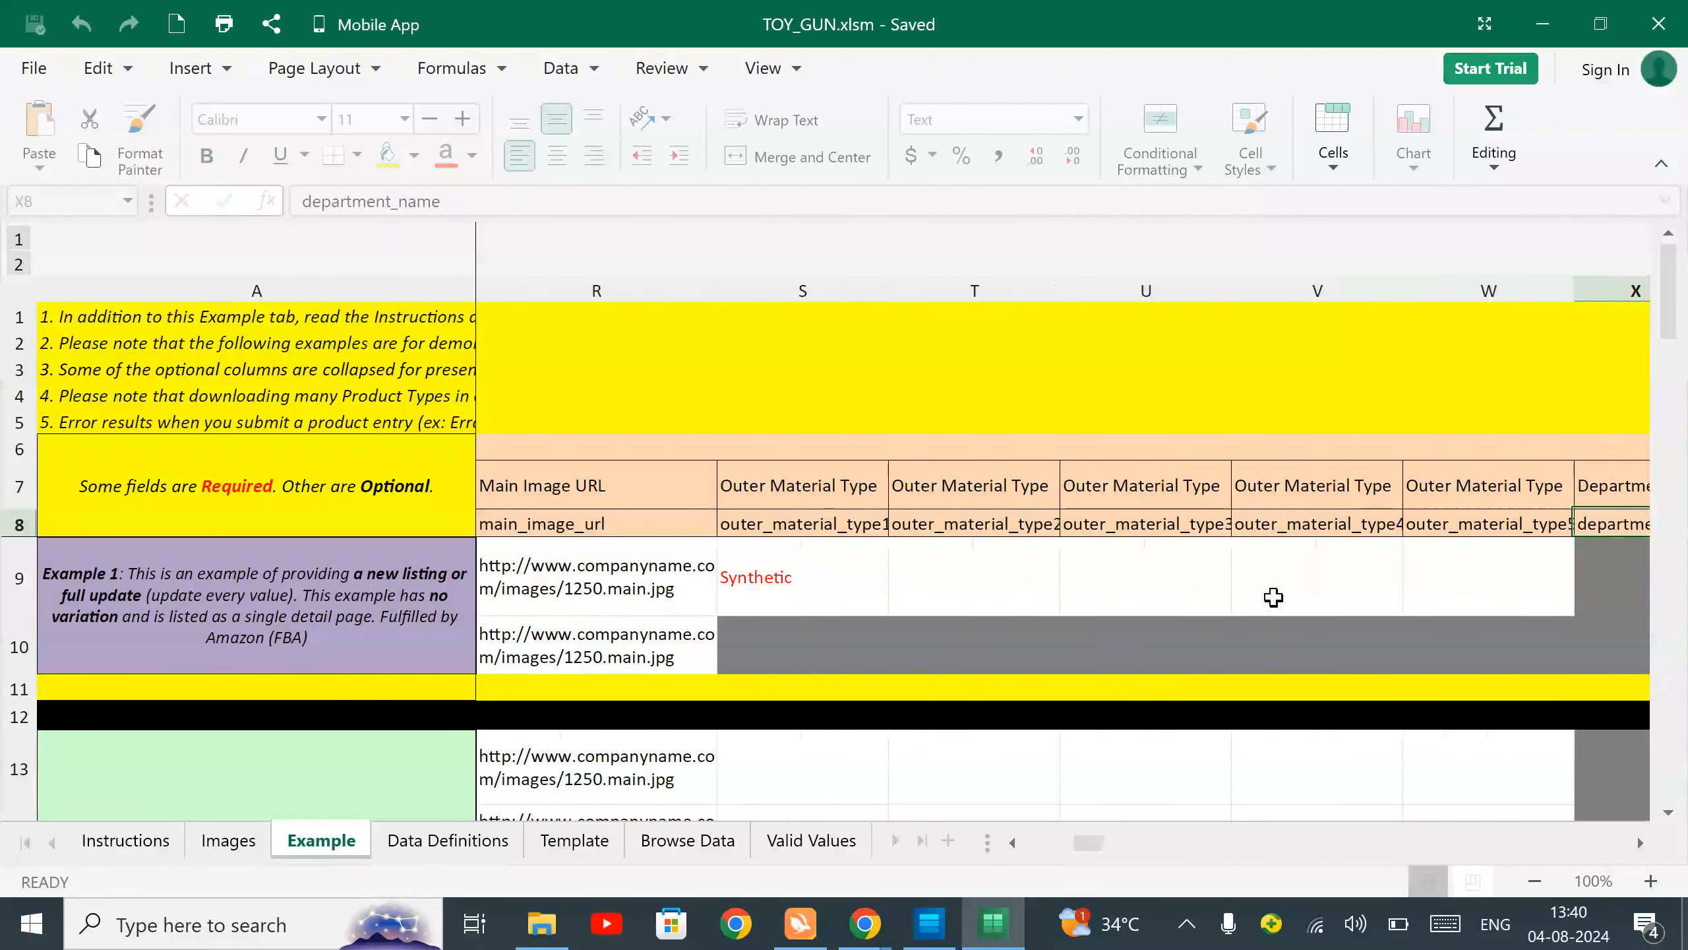
{"action": "key", "text": "Right"}
{"action": "key", "text": "Right"}
{"action": "key", "text": "Right"}
{"action": "key", "text": "Down"}
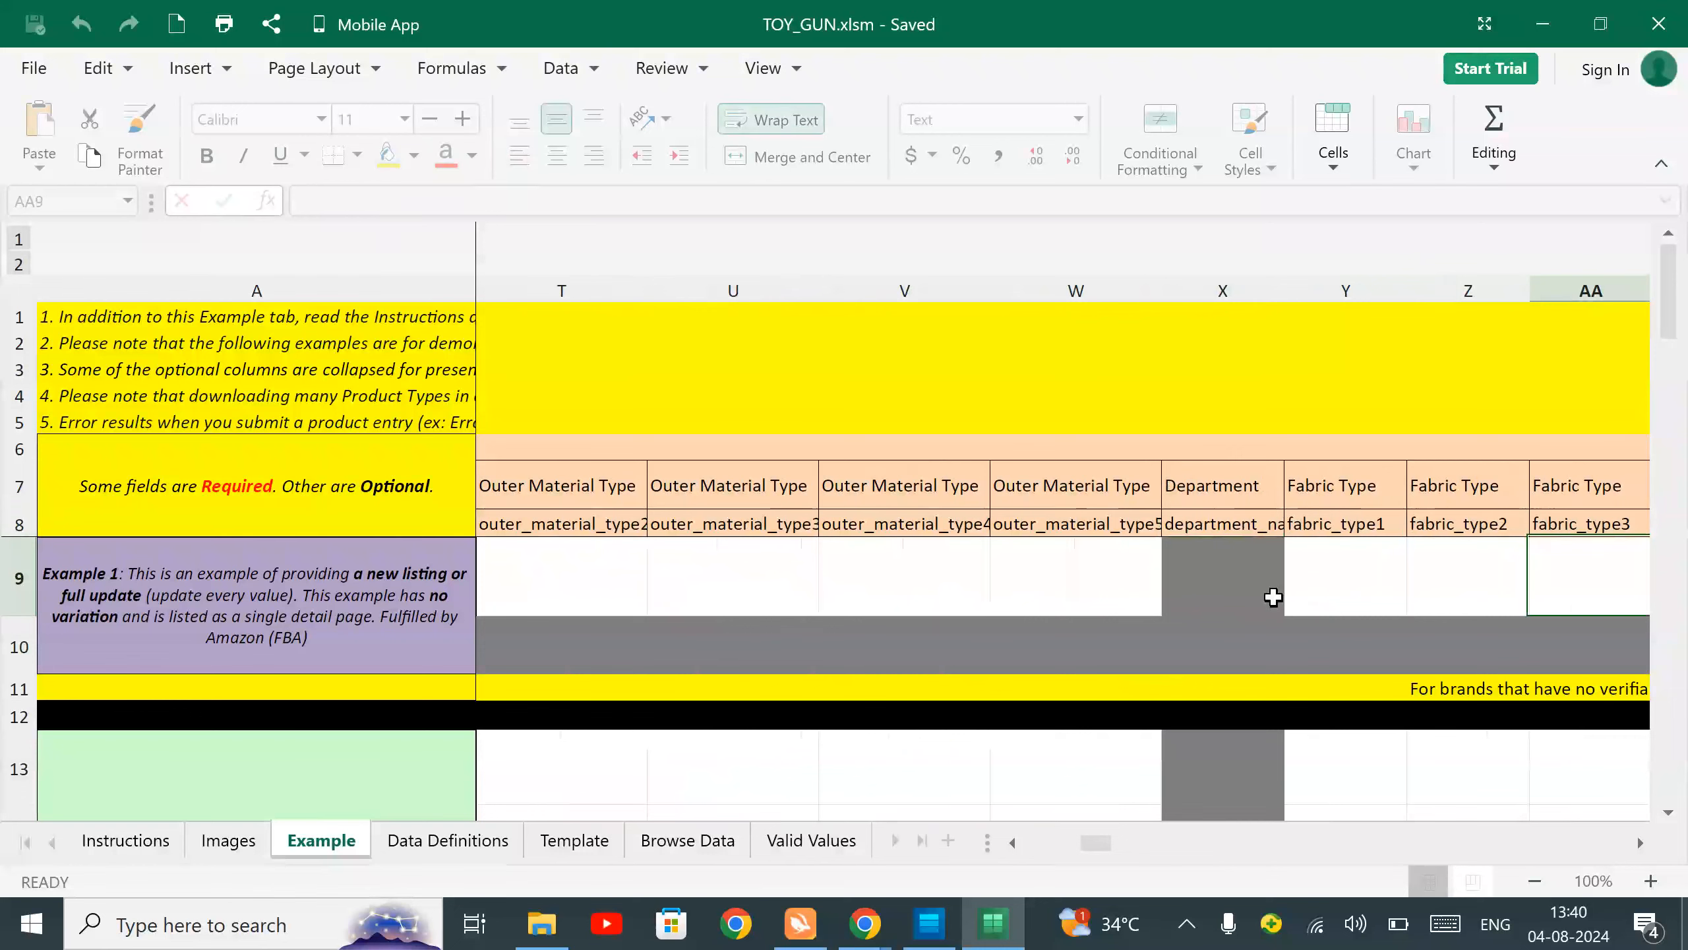
Examine the Target Gender and Age Range Description entries in row 9.
{"action": "key", "text": "Right"}
{"action": "key", "text": "Right"}
{"action": "key", "text": "Right"}
{"action": "key", "text": "Right"}
{"action": "key", "text": "Right"}
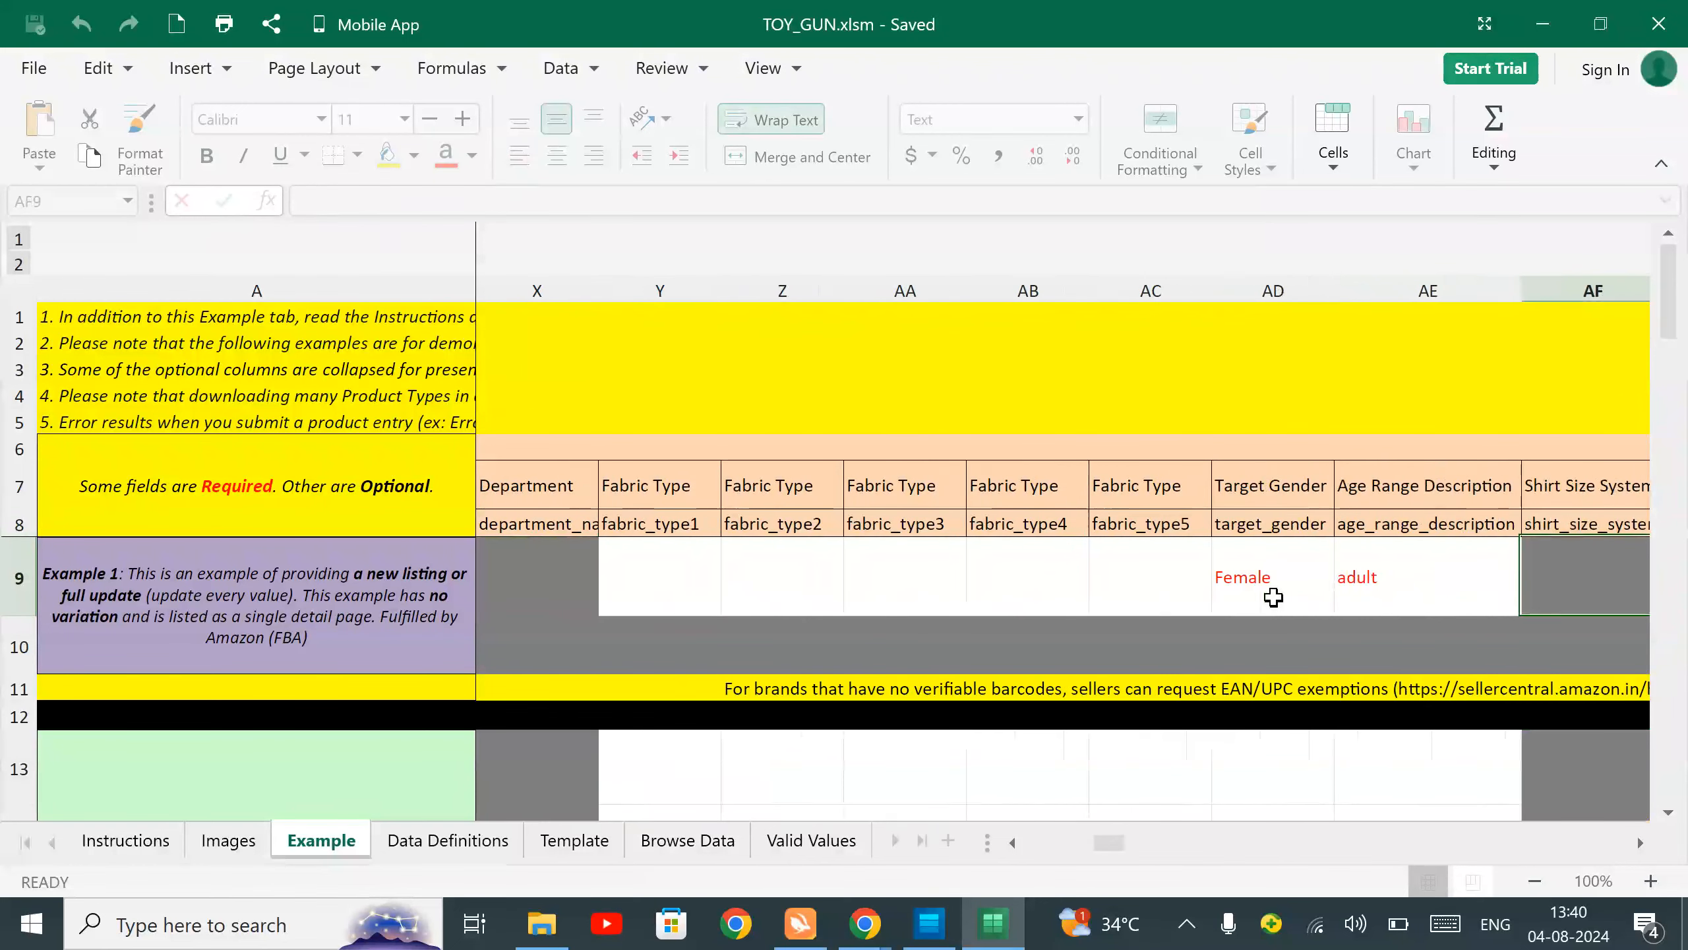
{"action": "key", "text": "Left"}
{"action": "key", "text": "Left"}
{"action": "key", "text": "Up"}
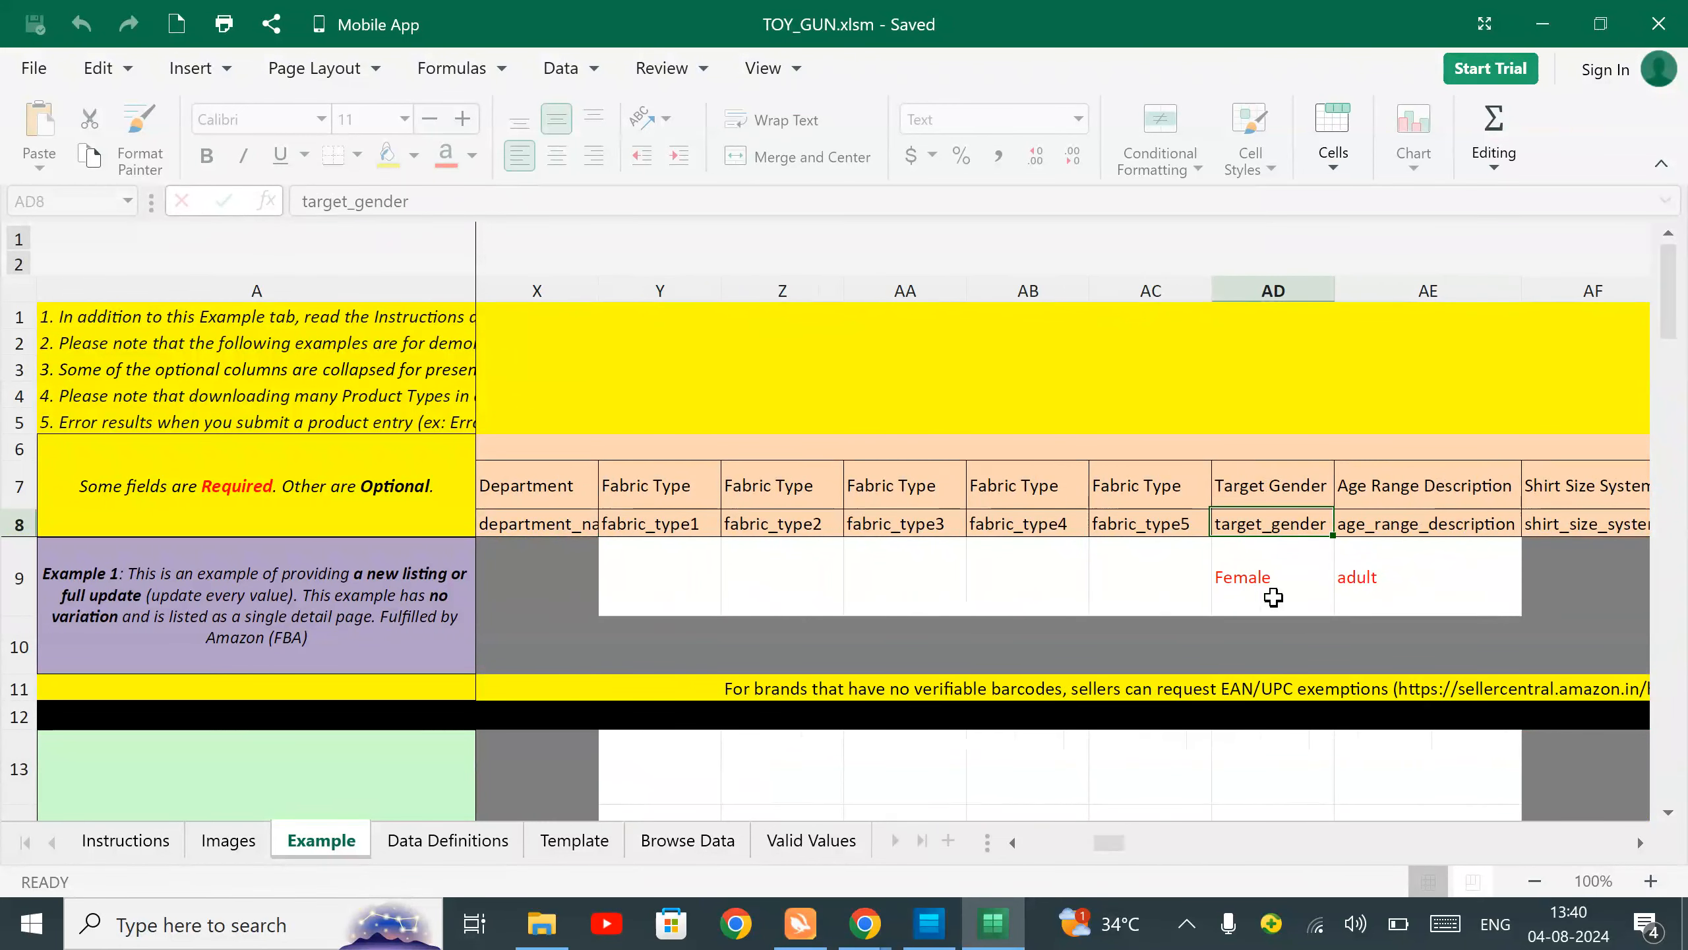
{"action": "key", "text": "Down"}
{"action": "key", "text": "Right"}
{"action": "key", "text": "Left"}
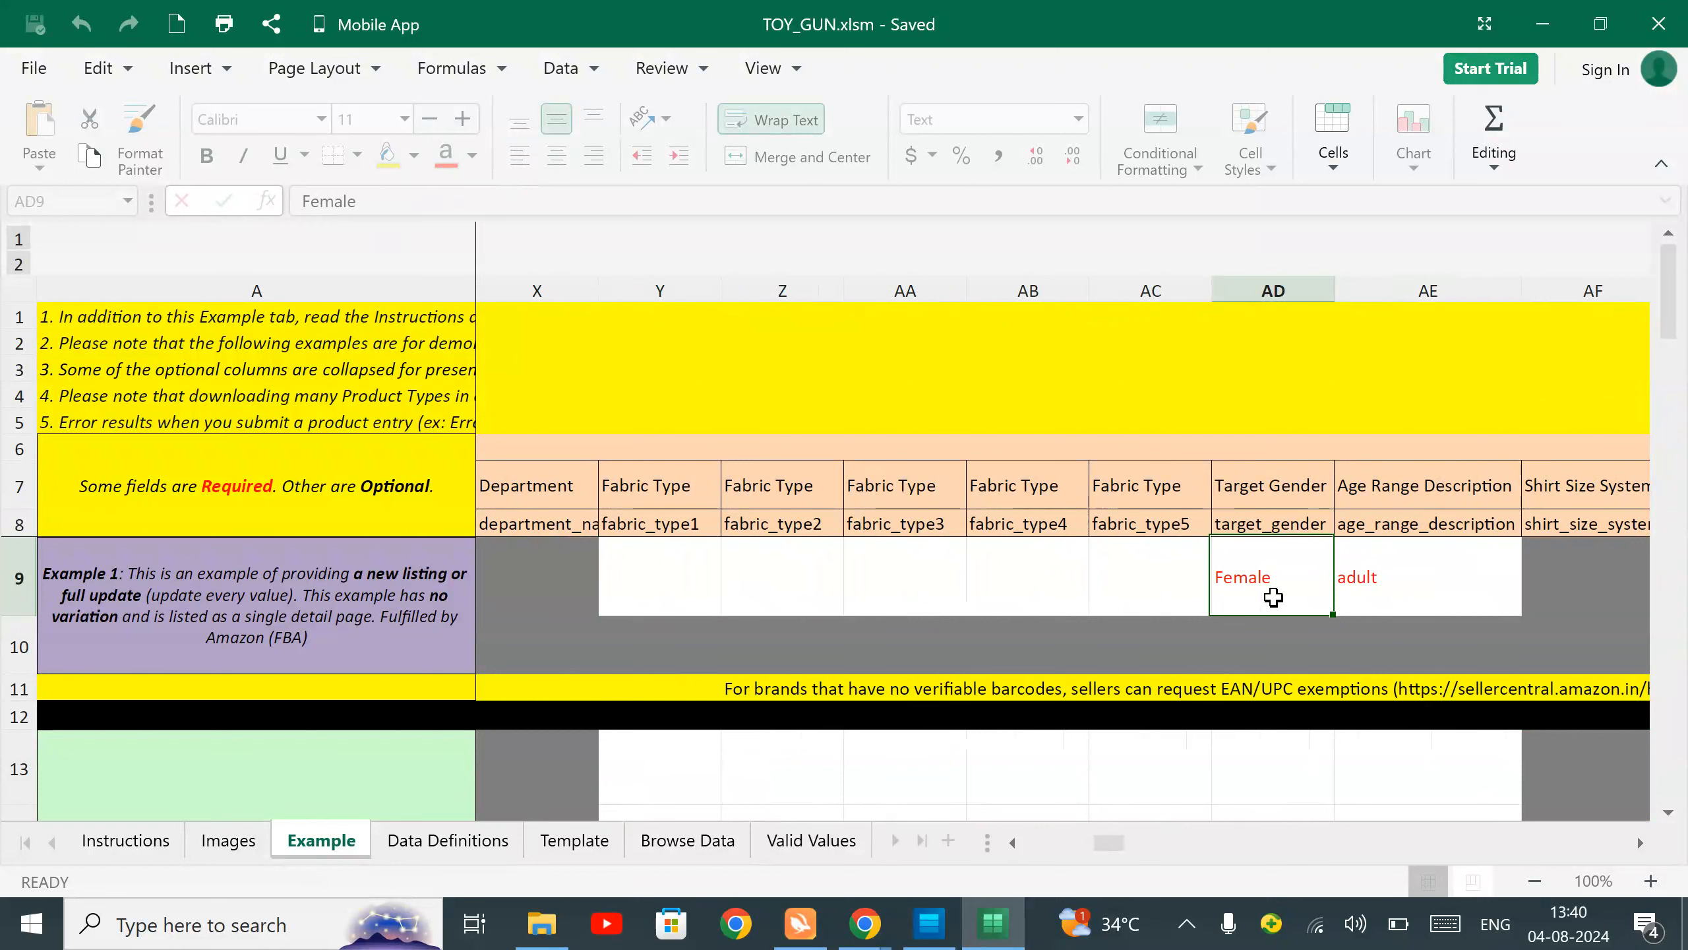
{"action": "key", "text": "Right"}
{"action": "key", "text": "Right"}
{"action": "key", "text": "Left"}
{"action": "key", "text": "Right"}
{"action": "key", "text": "Right"}
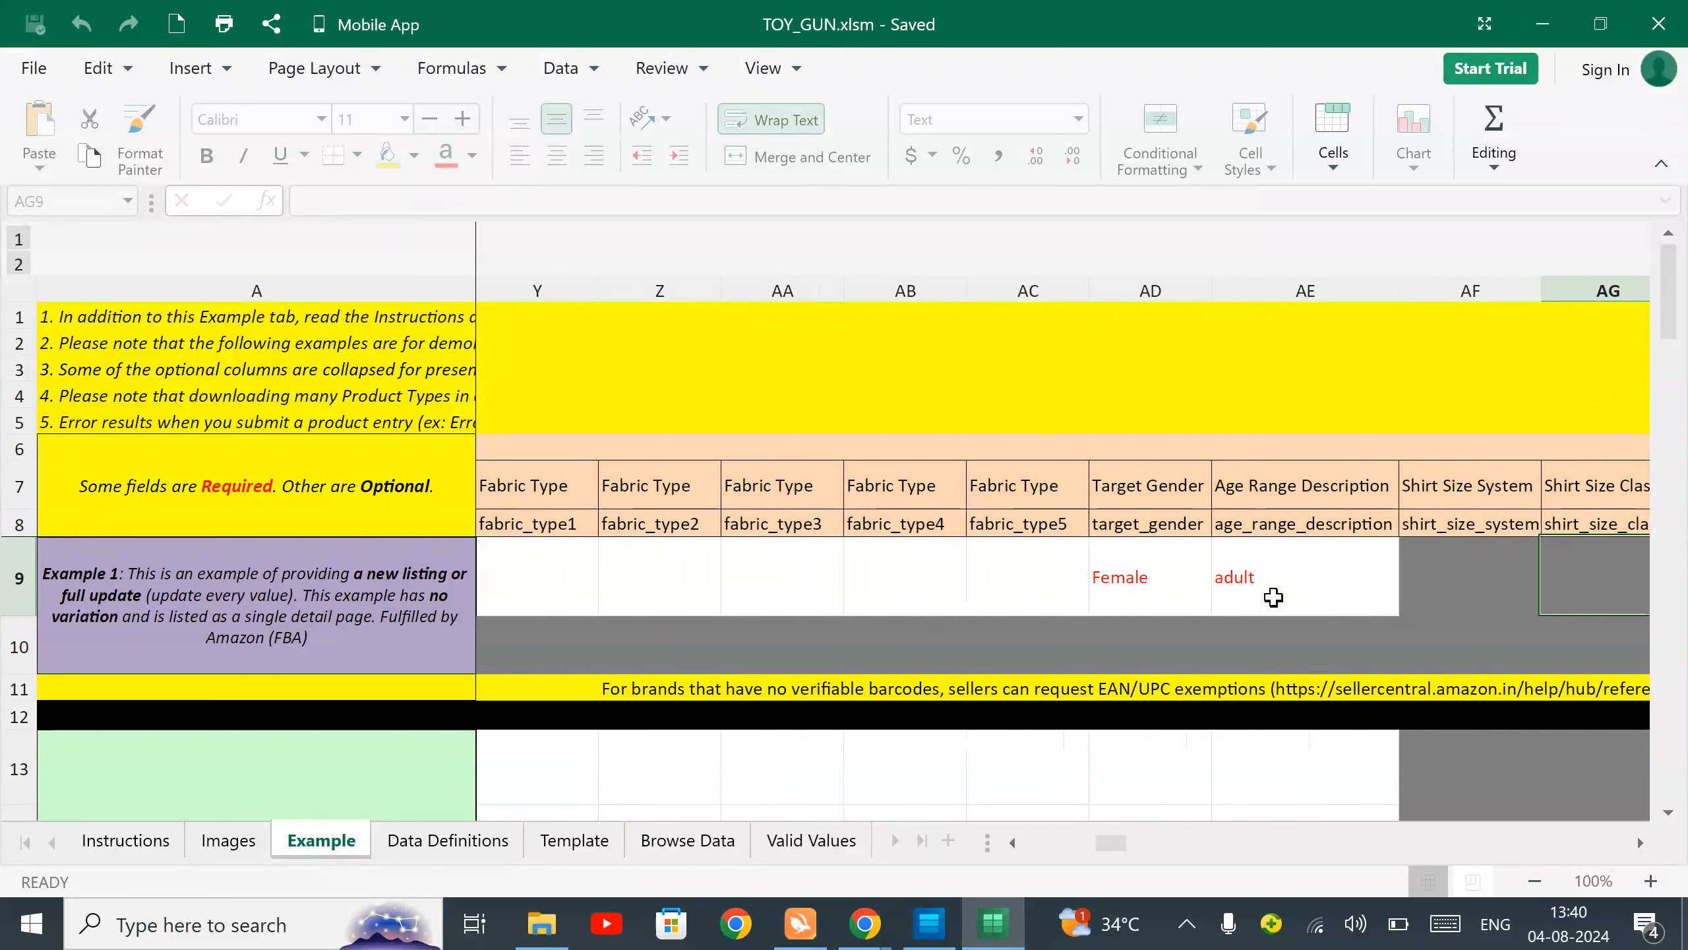
Look over the shirt size, neck size and sleeve length columns that follow Age Range Description in row 9.
{"action": "key", "text": "Right"}
{"action": "key", "text": "Right"}
{"action": "key", "text": "Right"}
{"action": "key", "text": "Right"}
{"action": "key", "text": "Right"}
{"action": "key", "text": "Right"}
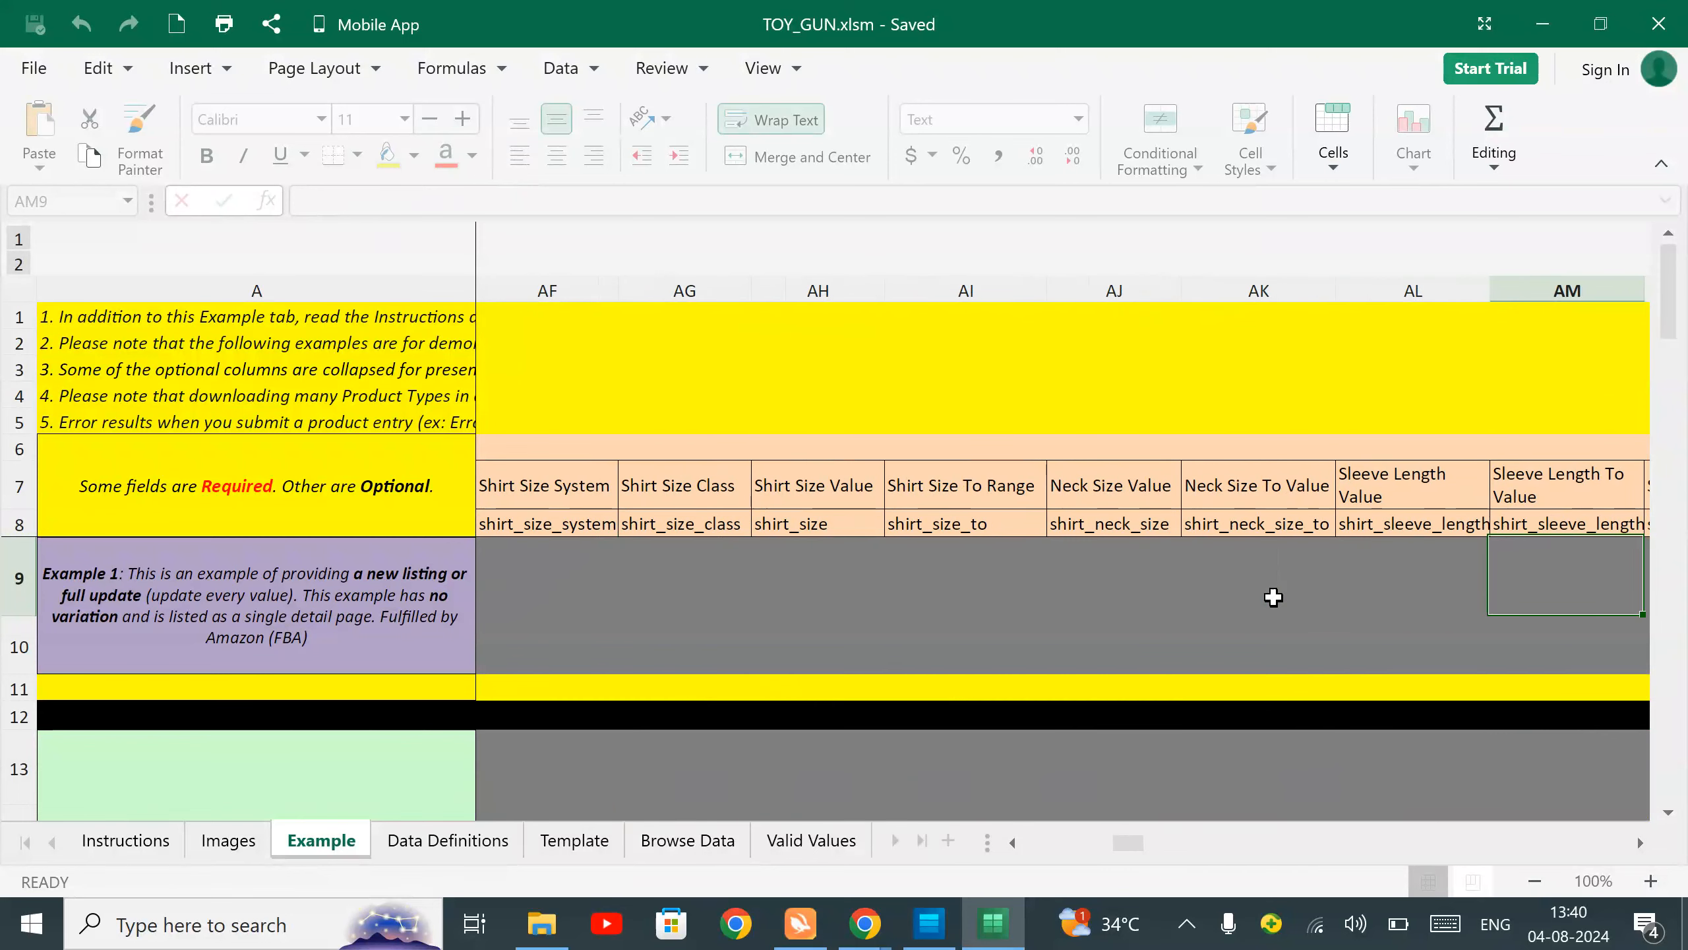
{"action": "key", "text": "Right"}
{"action": "key", "text": "Right"}
{"action": "key", "text": "Left"}
{"action": "key", "text": "Left"}
{"action": "key", "text": "Left"}
{"action": "key", "text": "Left"}
{"action": "key", "text": "Left"}
{"action": "key", "text": "Left"}
{"action": "key", "text": "Left"}
{"action": "key", "text": "Left"}
{"action": "key", "text": "Left"}
{"action": "key", "text": "Left"}
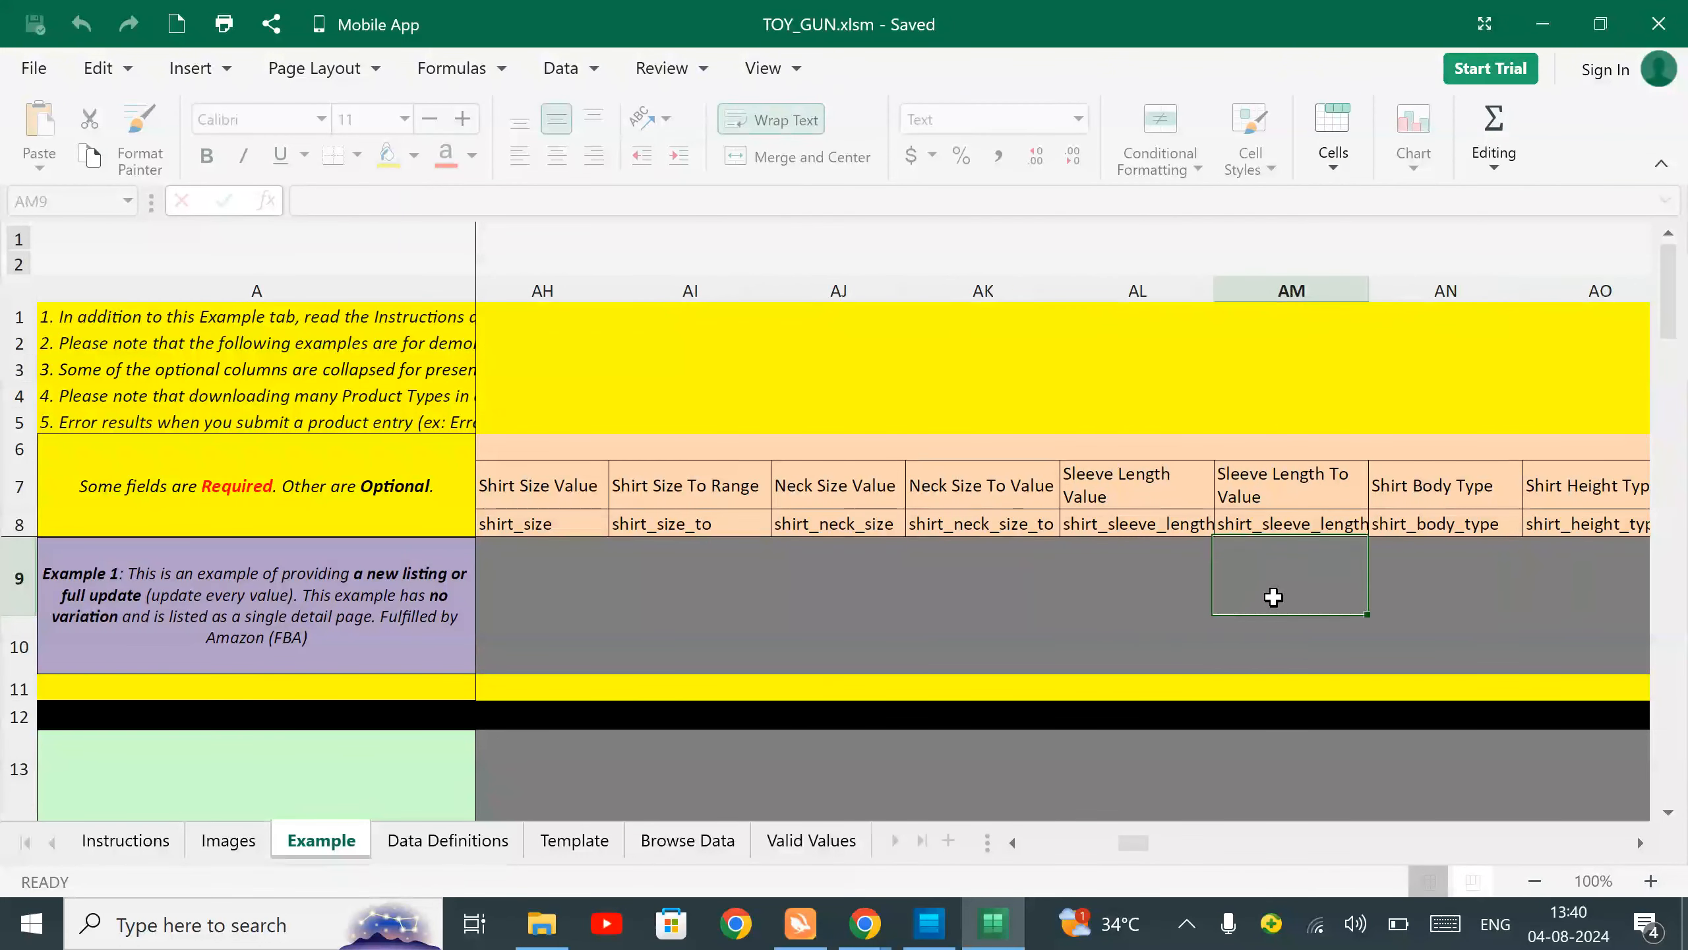
{"action": "key", "text": "Right"}
{"action": "key", "text": "Right"}
{"action": "key", "text": "Right"}
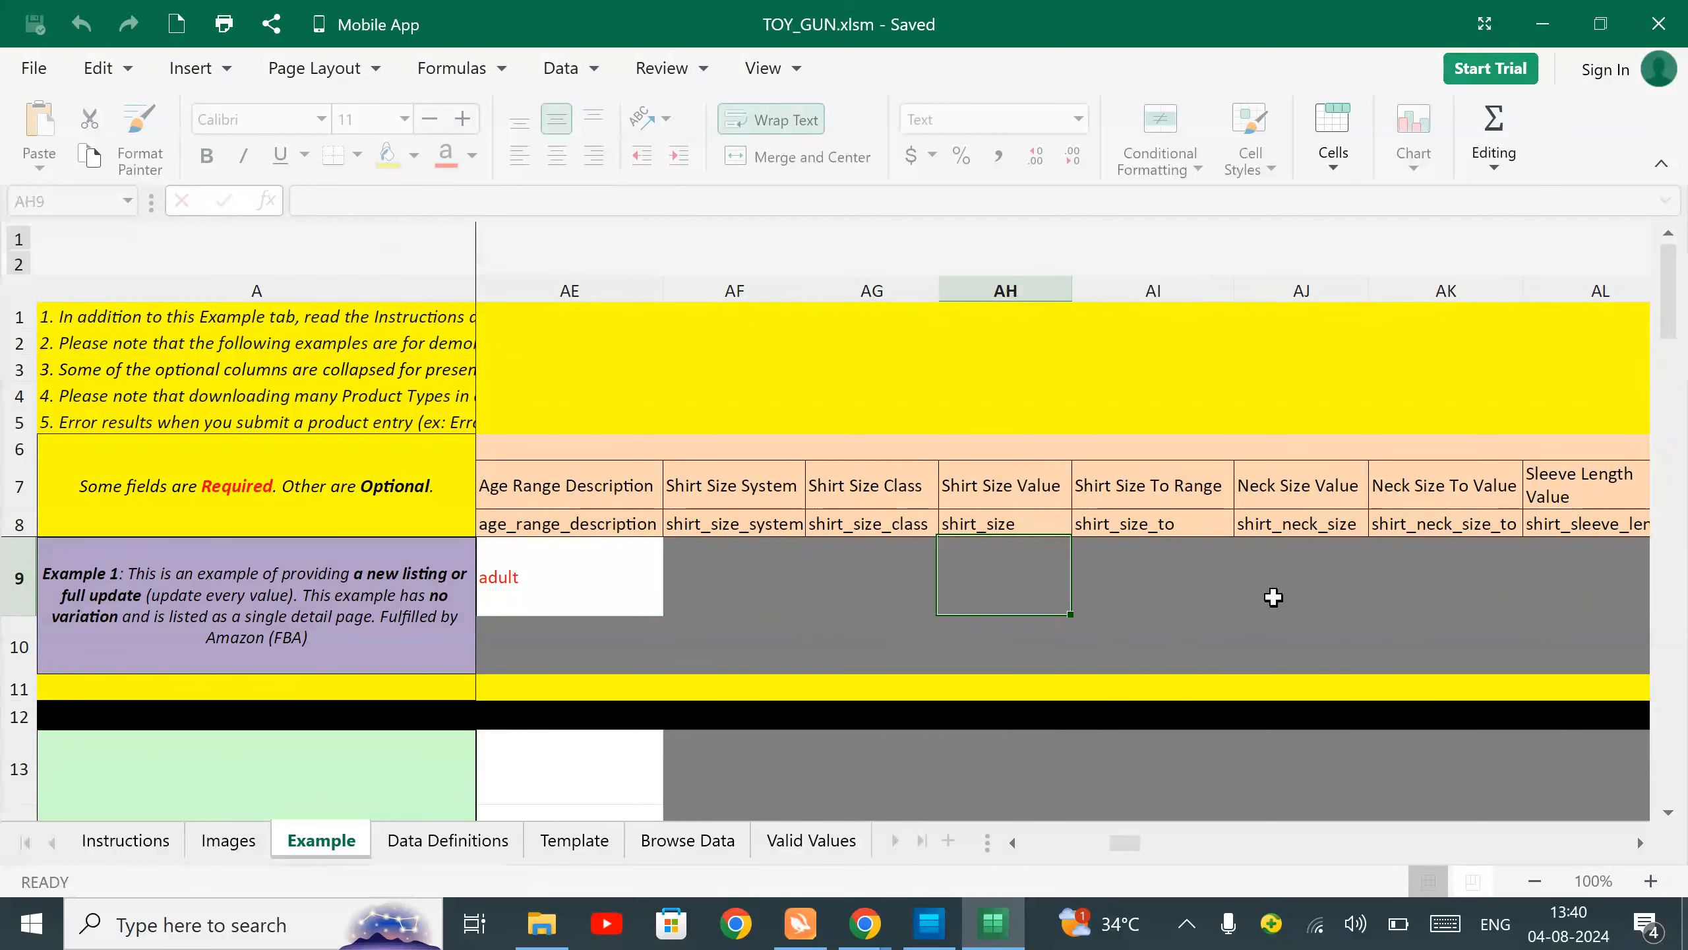
Check row 9's remaining shirt columns, including Shirt Body Type and Shirt Height Type, up to Manufacturer Part Number.
{"action": "key", "text": "Right"}
{"action": "key", "text": "Right"}
{"action": "key", "text": "Right"}
{"action": "key", "text": "Right"}
{"action": "key", "text": "Right"}
{"action": "key", "text": "Right"}
{"action": "key", "text": "Right"}
{"action": "key", "text": "Right"}
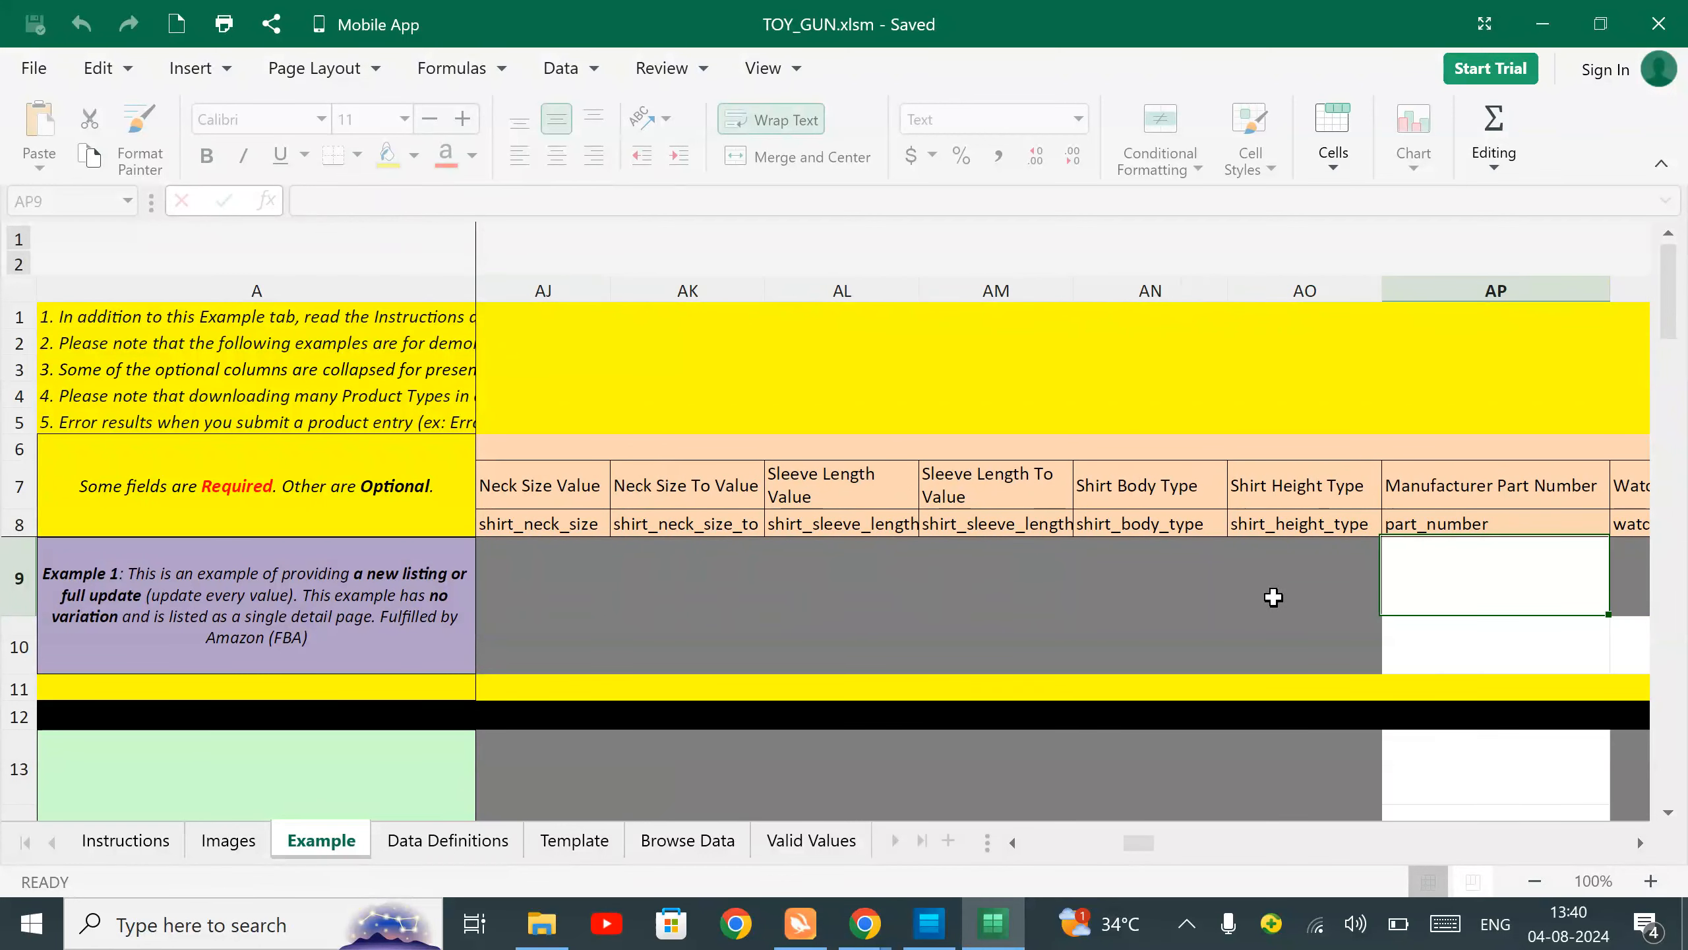
Examine the Manufacturer Part Number, Watch Movement Type and Target Audience columns in row 9.
{"action": "scroll", "coordinate": [1273, 597], "scroll_direction": "right", "scroll_amount": 2}
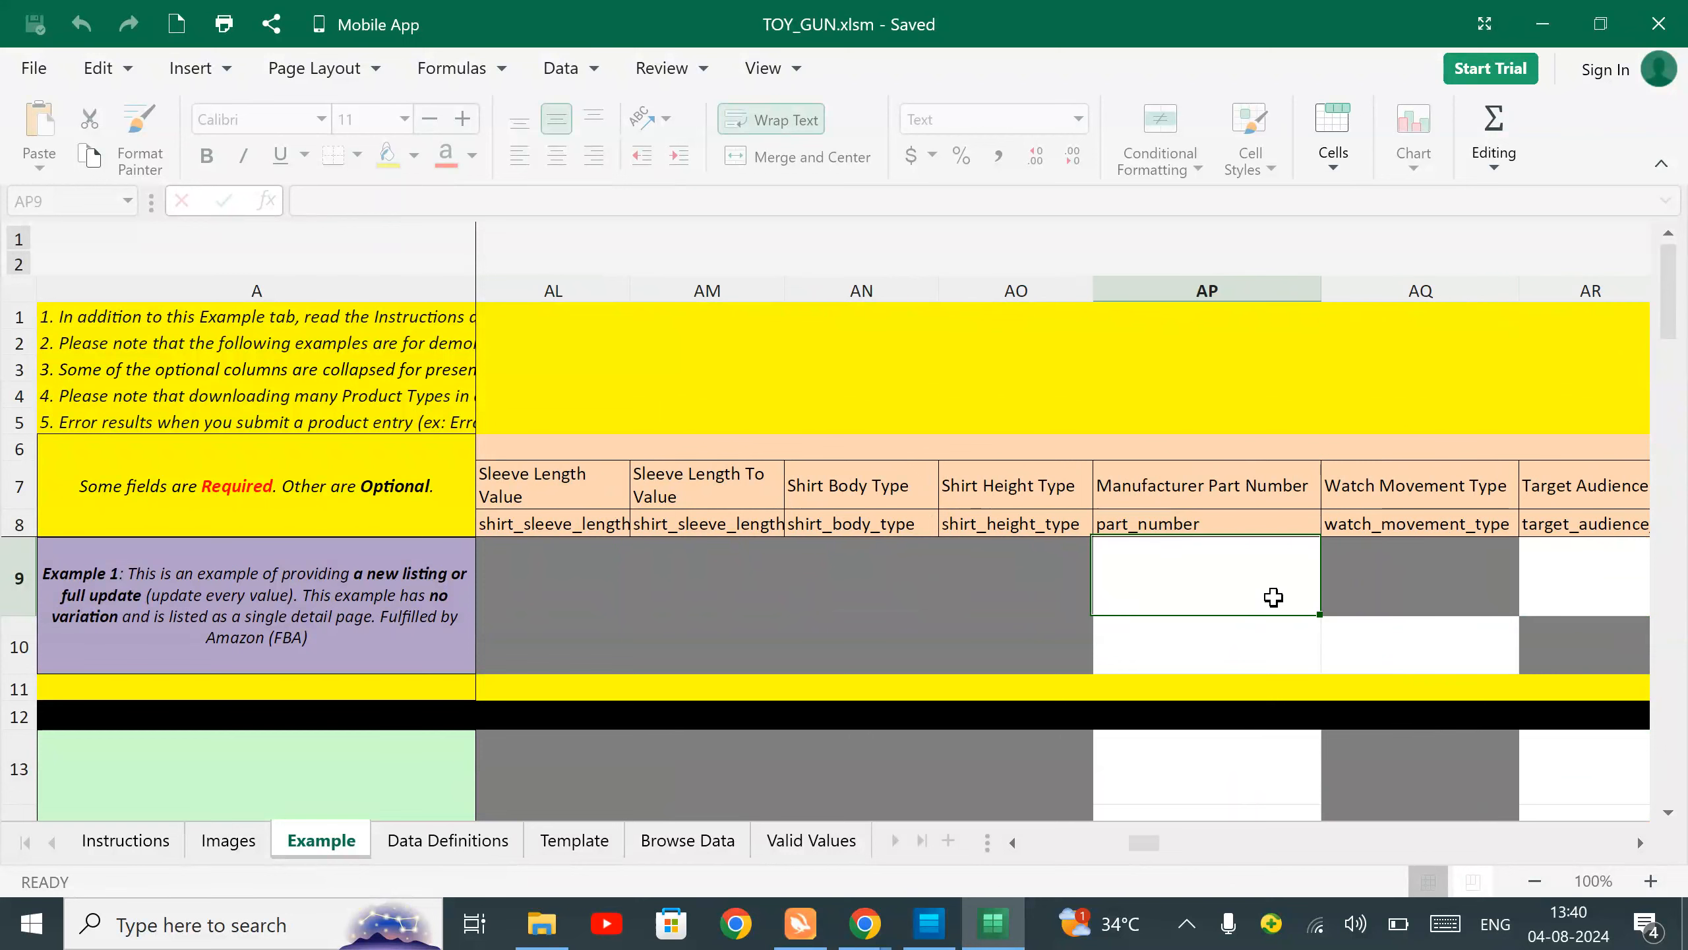
{"action": "key", "text": "Right"}
{"action": "key", "text": "Right"}
{"action": "key", "text": "Right"}
{"action": "key", "text": "Right"}
{"action": "key", "text": "Right"}
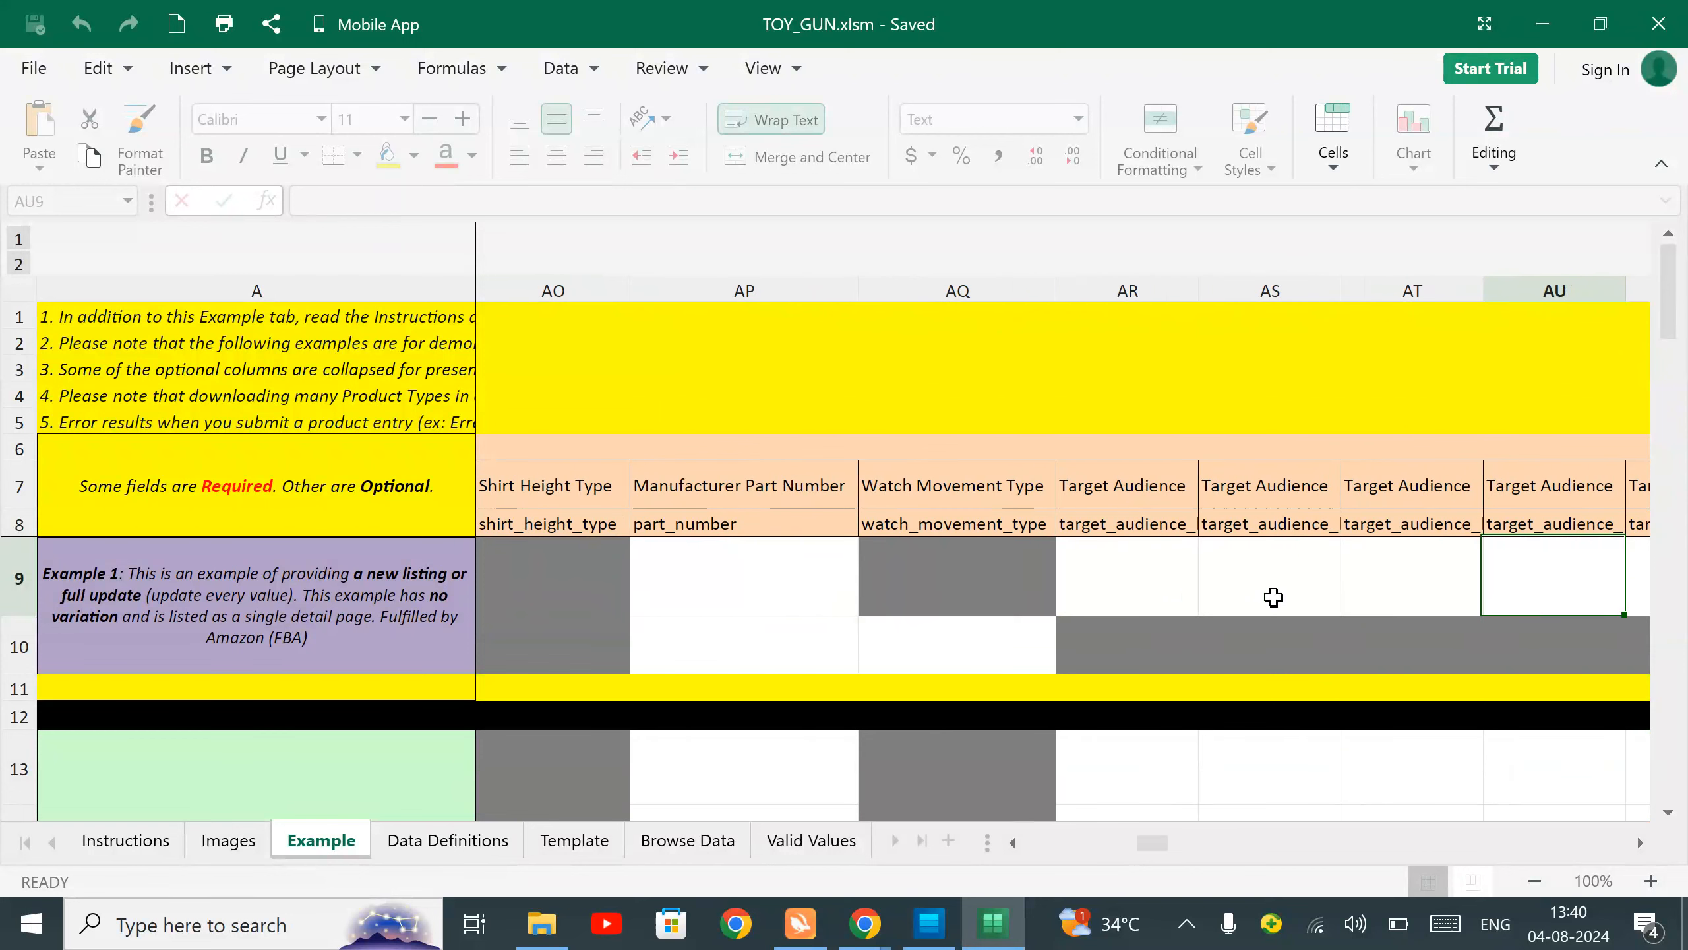
{"action": "key", "text": "Left"}
{"action": "key", "text": "Left"}
{"action": "key", "text": "Right"}
{"action": "key", "text": "Right"}
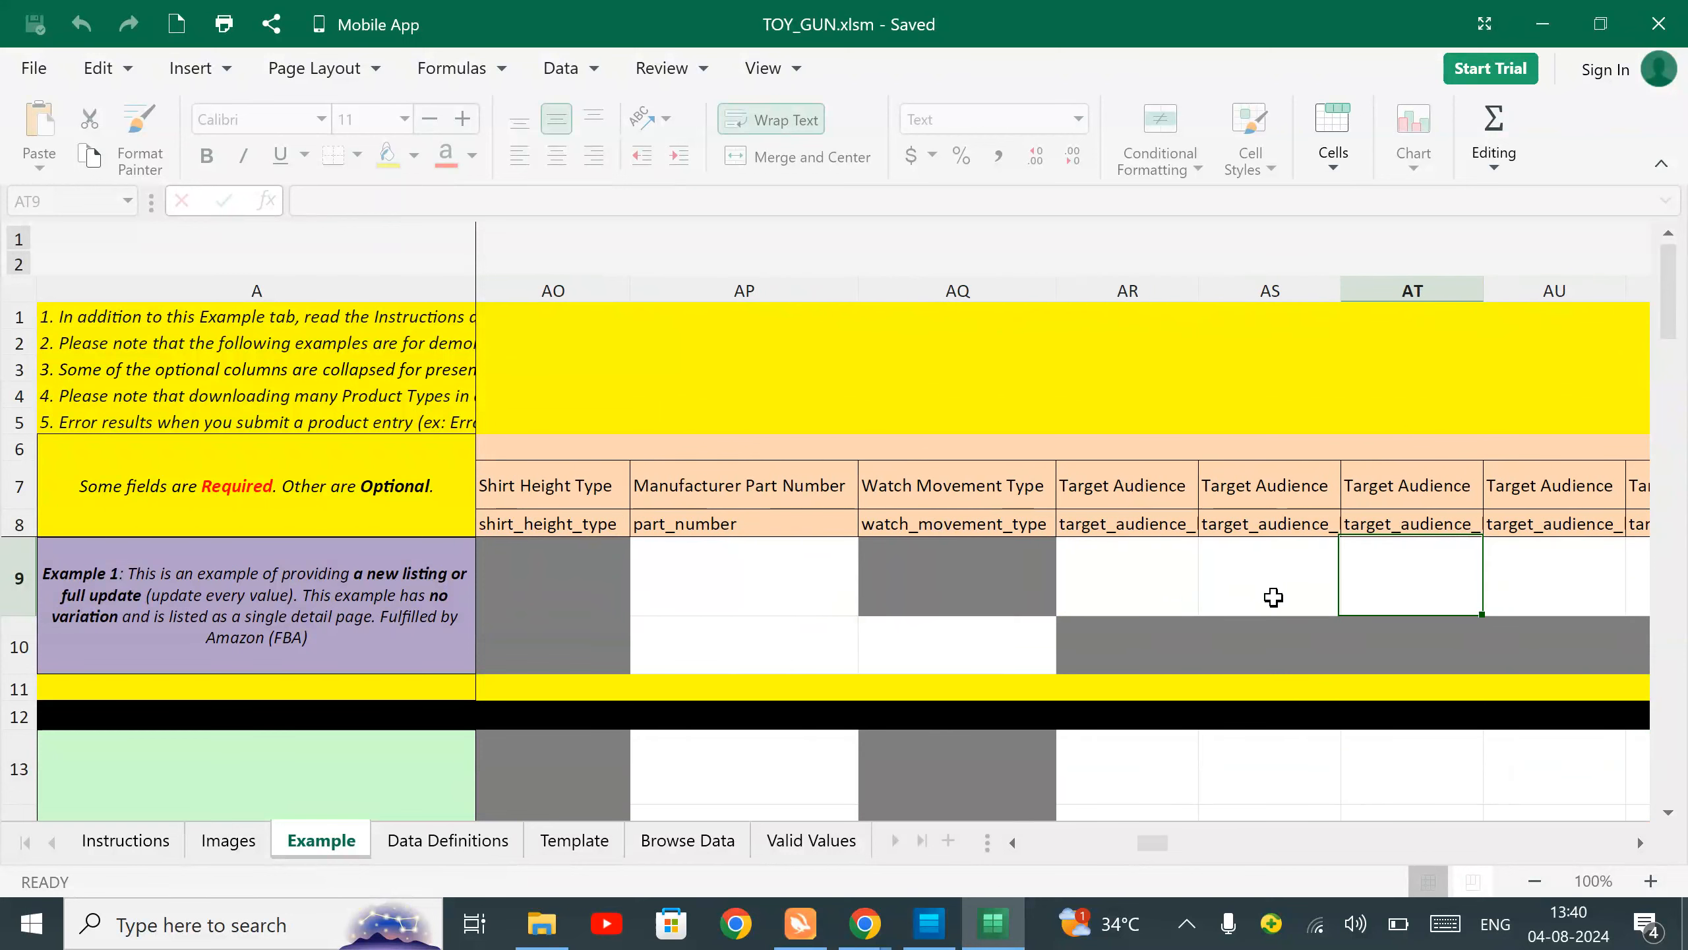
Examine the footwear size system, age group, class and width entries in row 9, continuing through Color and Color Map.
{"action": "key", "text": "Right"}
{"action": "key", "text": "Right"}
{"action": "key", "text": "Right"}
{"action": "key", "text": "Right"}
{"action": "key", "text": "Right"}
{"action": "key", "text": "Right"}
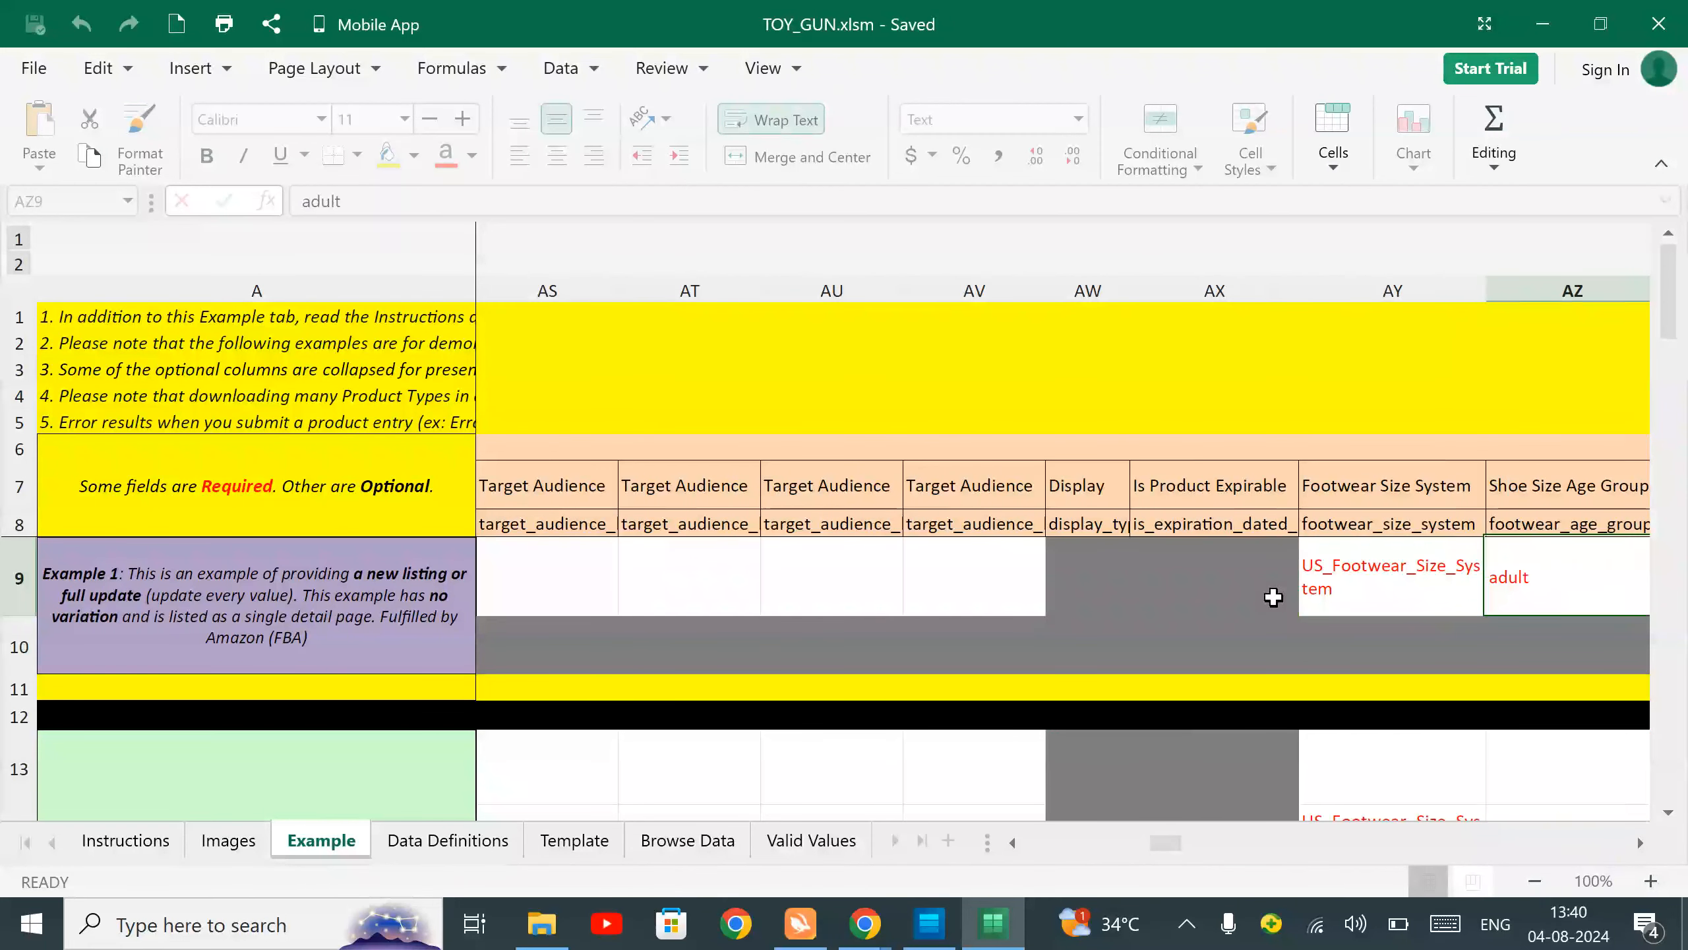
{"action": "key", "text": "Left"}
{"action": "key", "text": "Left"}
{"action": "key", "text": "Left"}
{"action": "key", "text": "Right"}
{"action": "key", "text": "Right"}
{"action": "key", "text": "Right"}
{"action": "key", "text": "Right"}
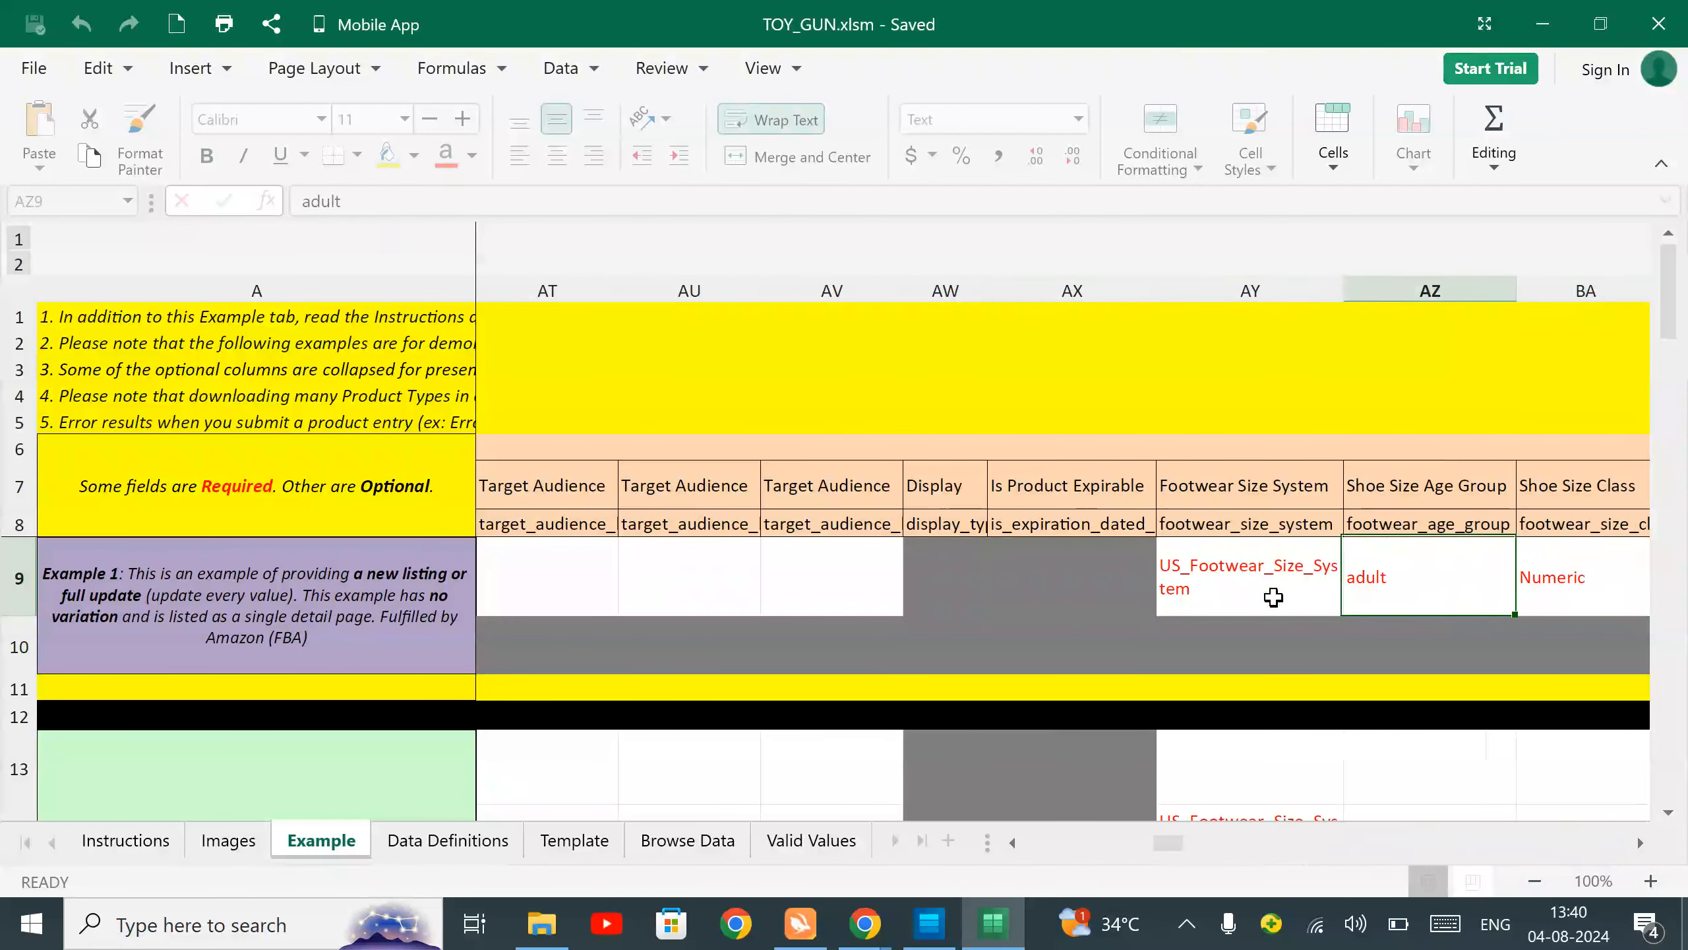
{"action": "key", "text": "Left"}
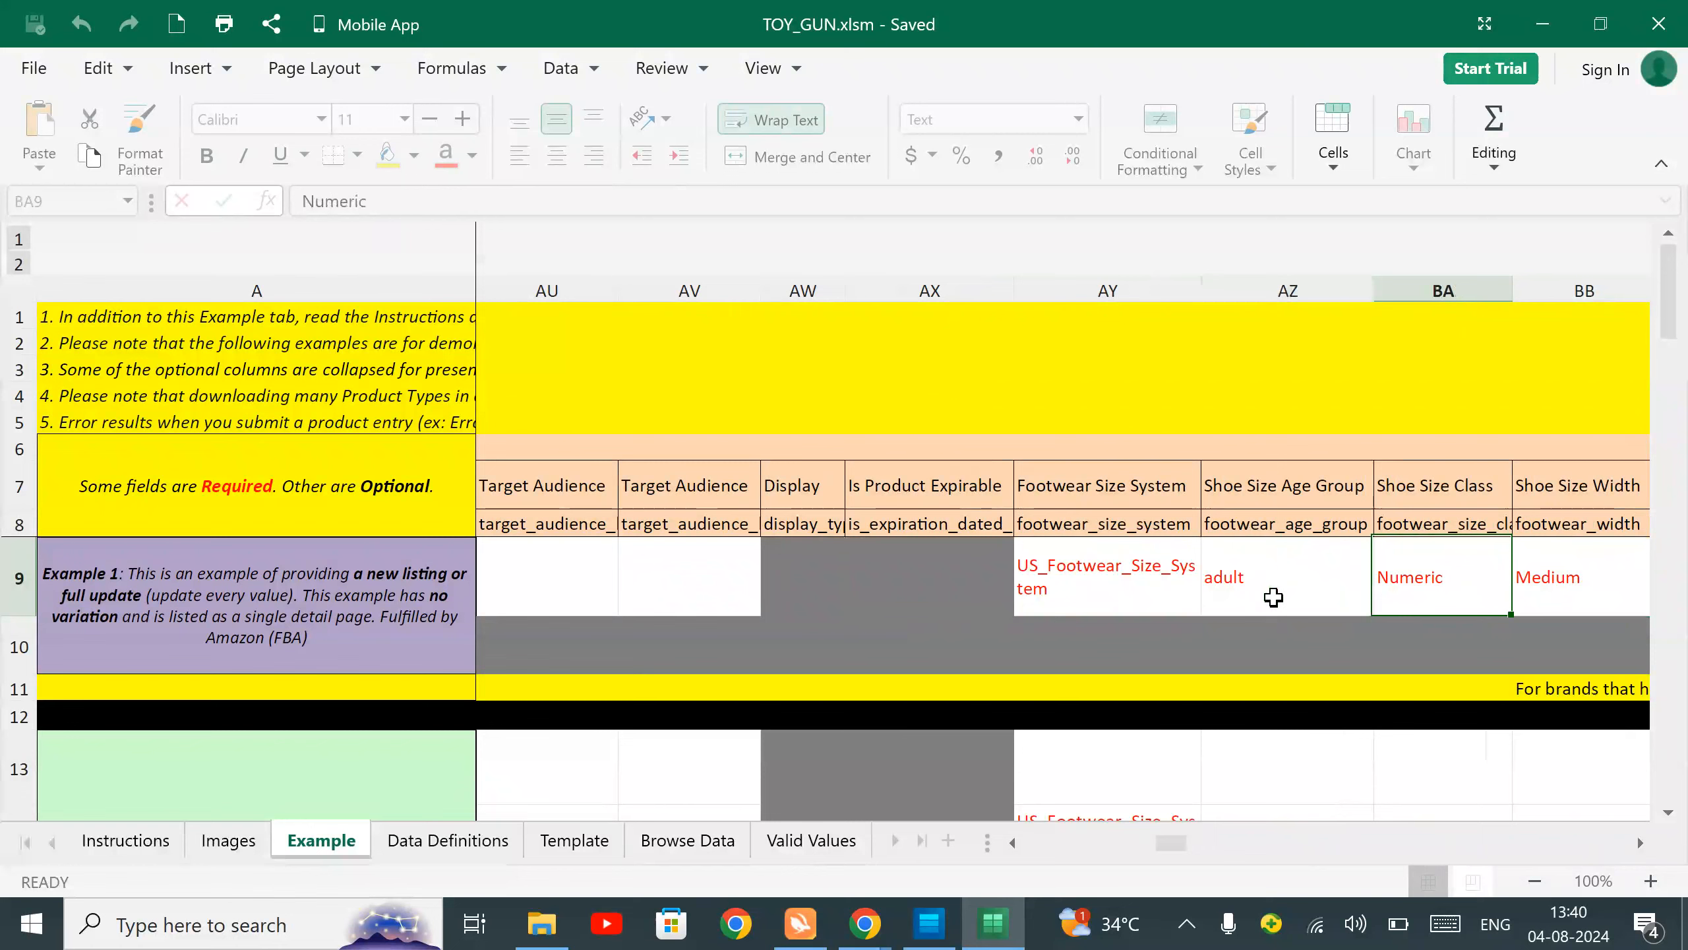
{"action": "key", "text": "Right"}
{"action": "key", "text": "Right"}
{"action": "key", "text": "Right"}
{"action": "key", "text": "Right"}
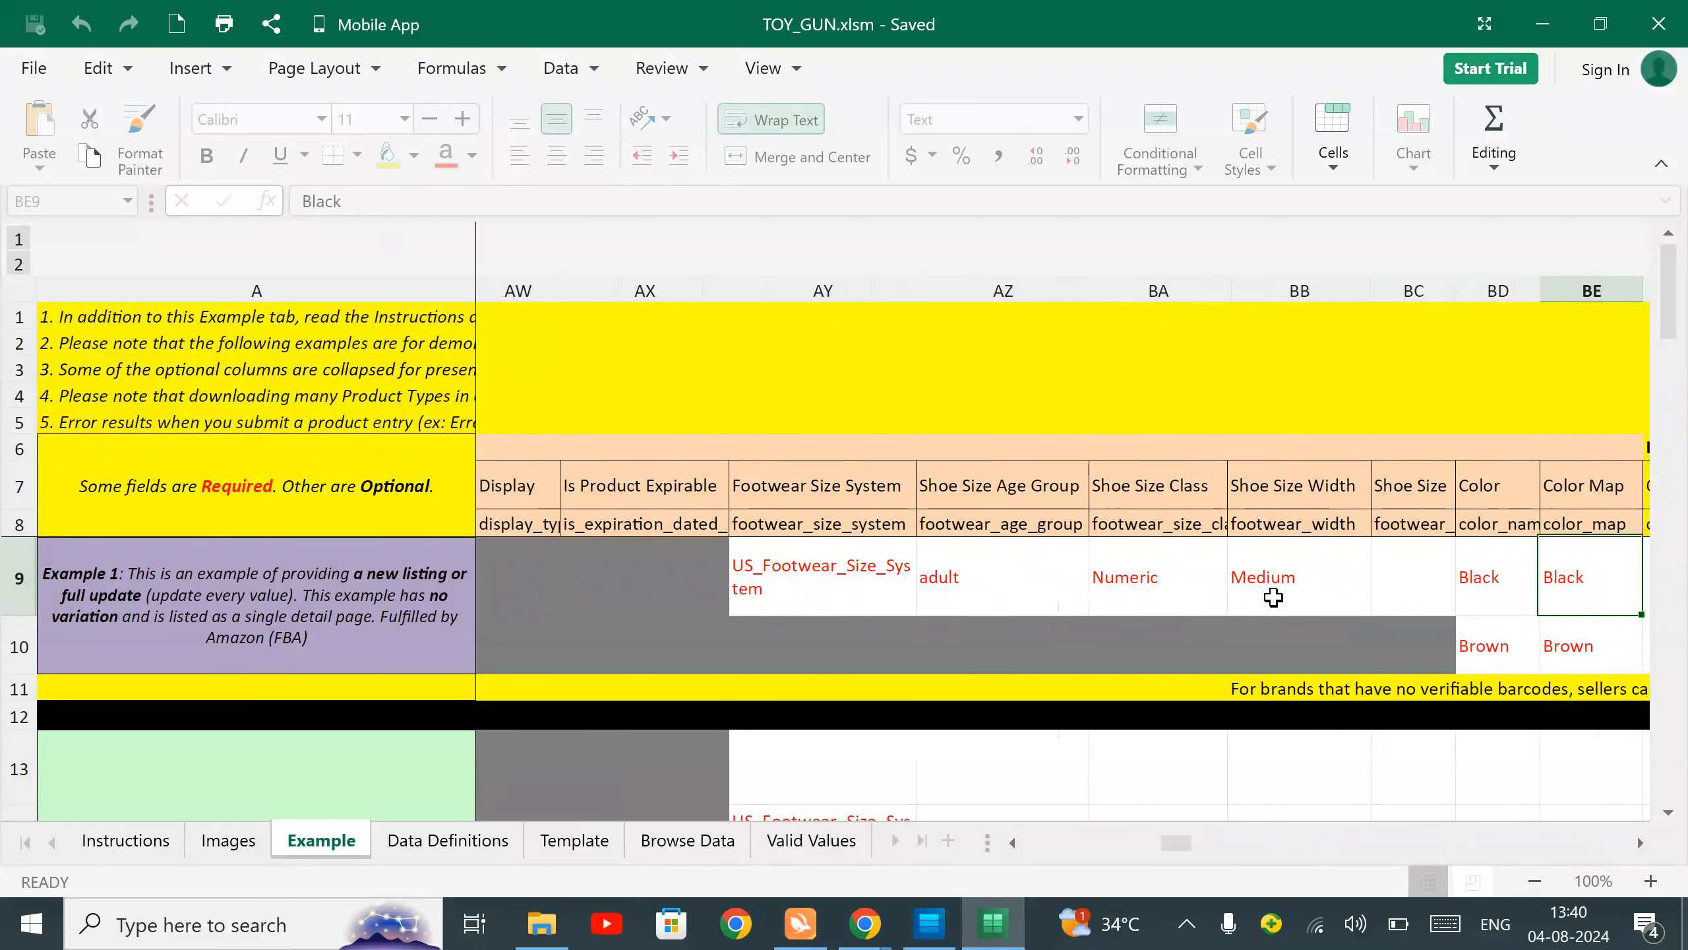
Compare the Color and Color Map entries in row 9.
{"action": "key", "text": "Right"}
{"action": "key", "text": "Left"}
{"action": "key", "text": "Left"}
{"action": "key", "text": "Right"}
{"action": "key", "text": "Left"}
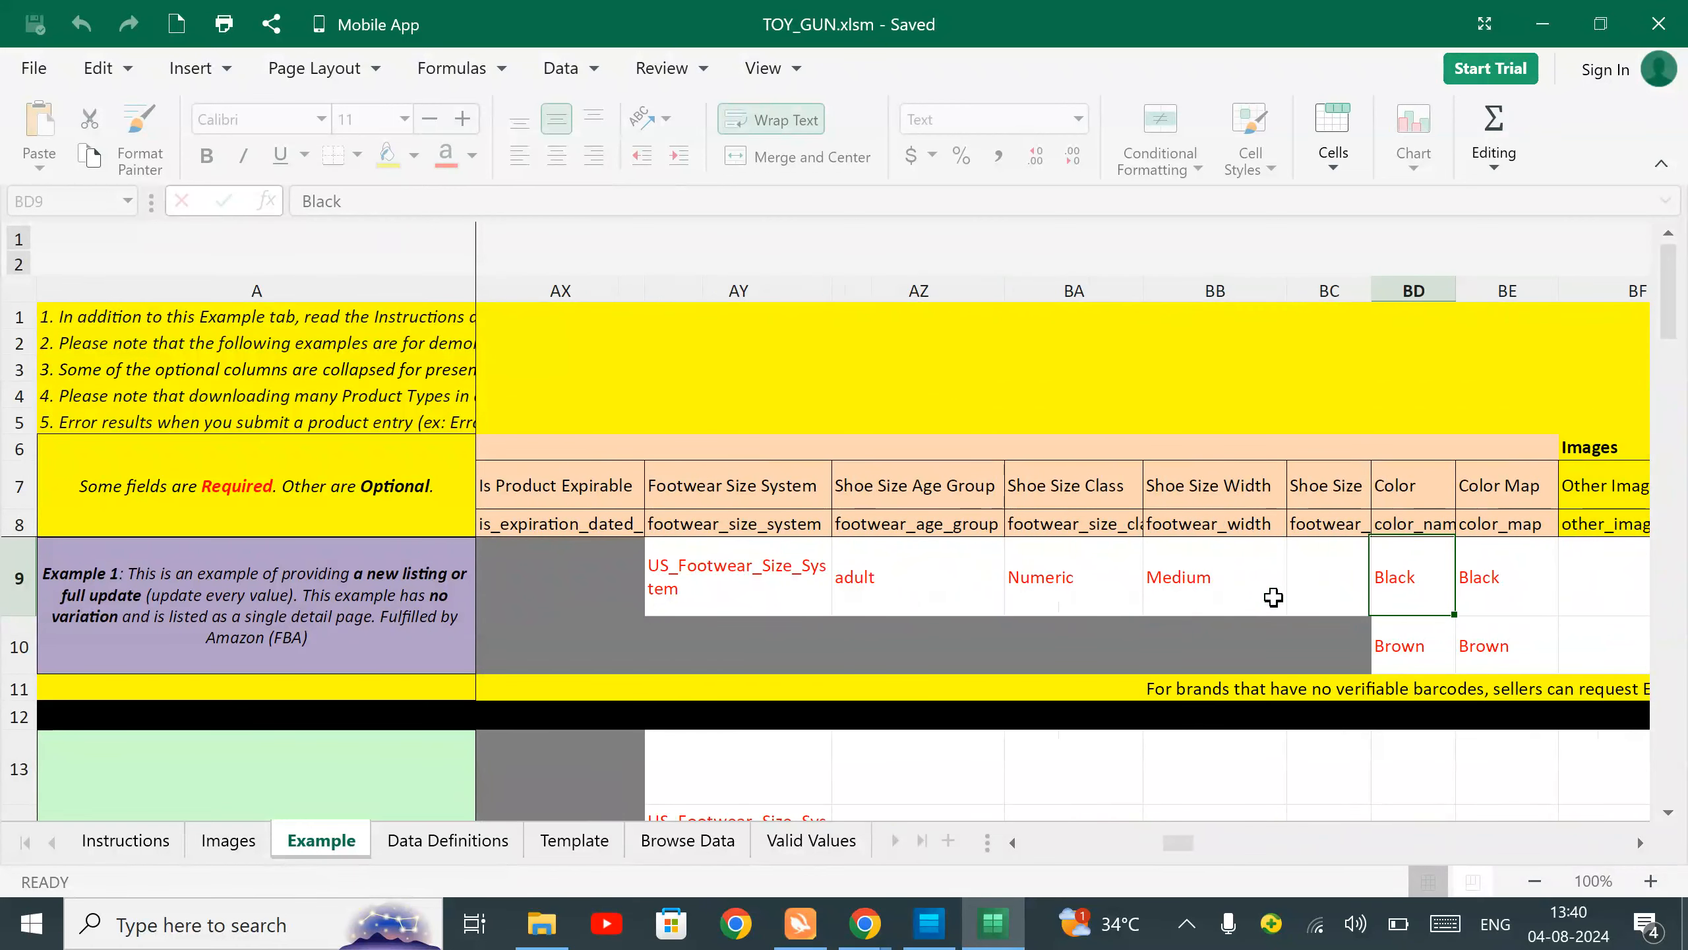
{"action": "key", "text": "Right"}
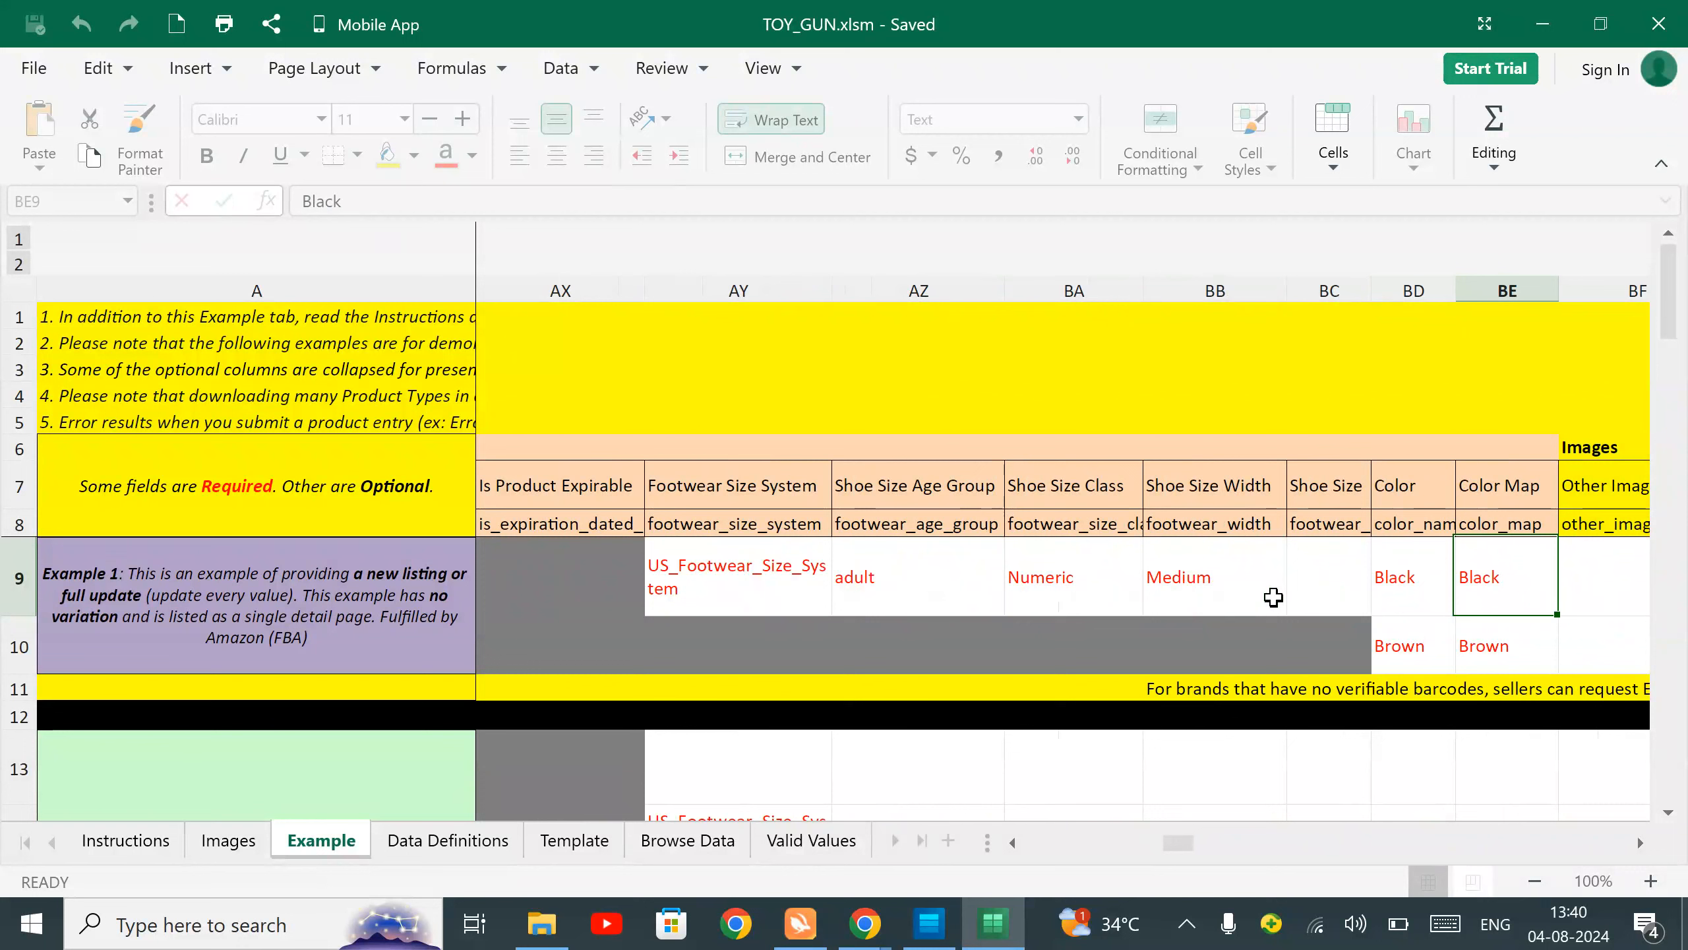
{"action": "key", "text": "Left"}
{"action": "key", "text": "Right"}
Look over row 9's Other Image URL1 and Variation columns, from Parentage to package_contains_identifier.
{"action": "key", "text": "Right"}
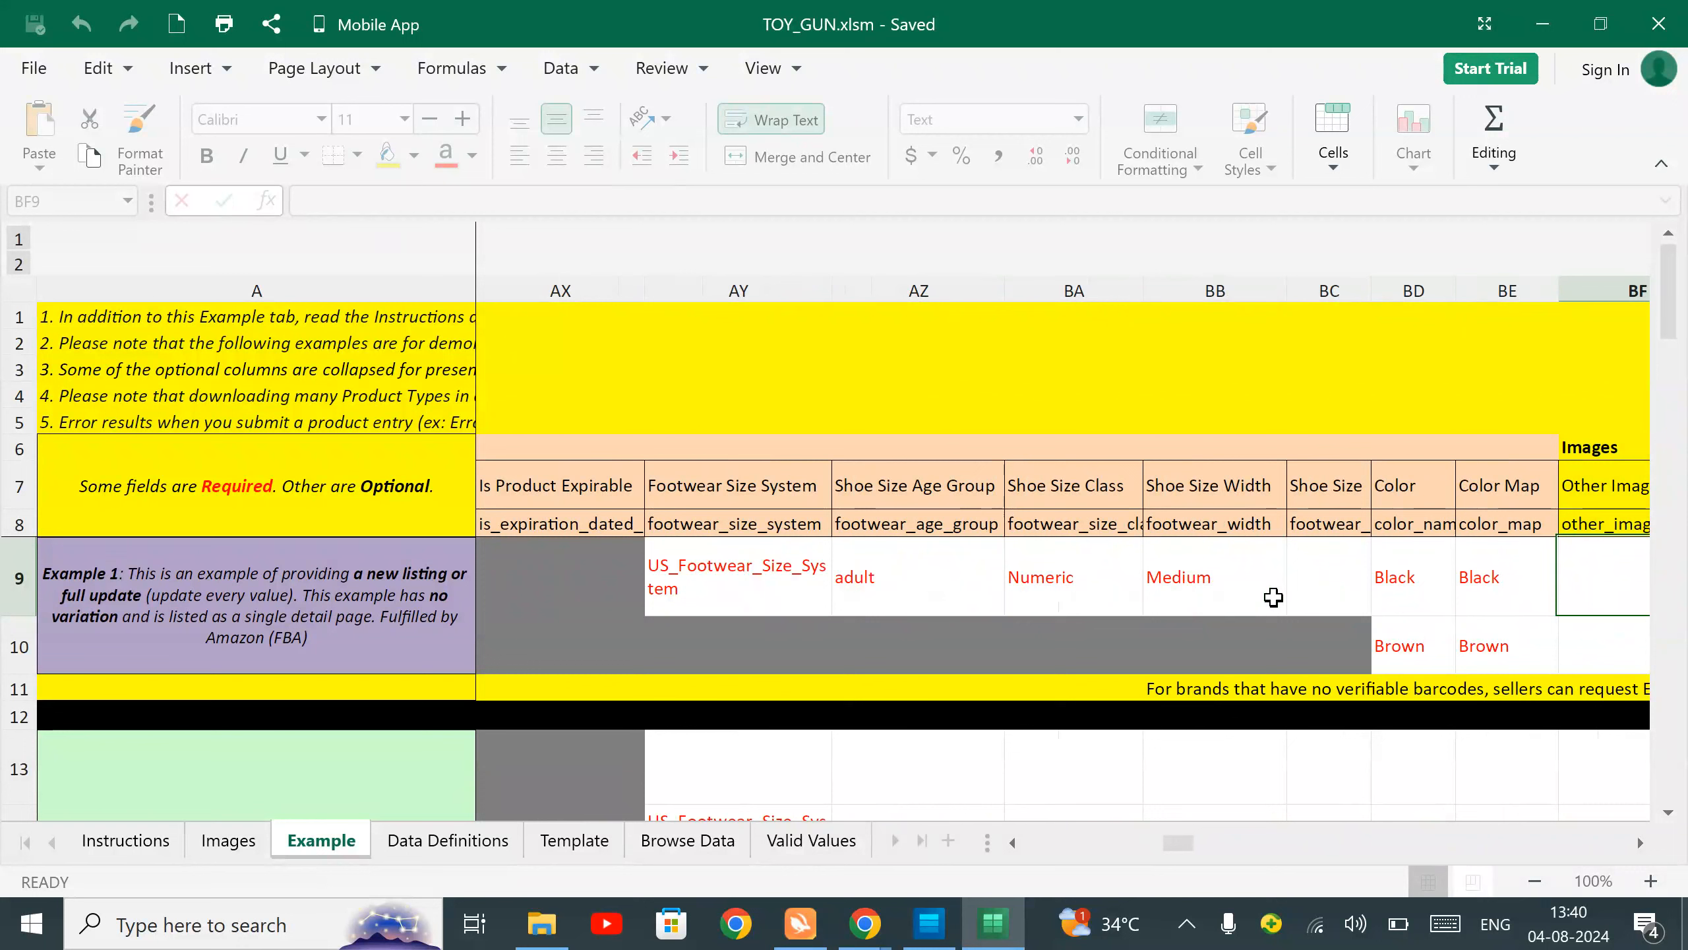
{"action": "key", "text": "Right"}
{"action": "key", "text": "Right"}
{"action": "key", "text": "Right"}
{"action": "key", "text": "Right"}
{"action": "key", "text": "Right"}
{"action": "key", "text": "Right"}
{"action": "key", "text": "Right"}
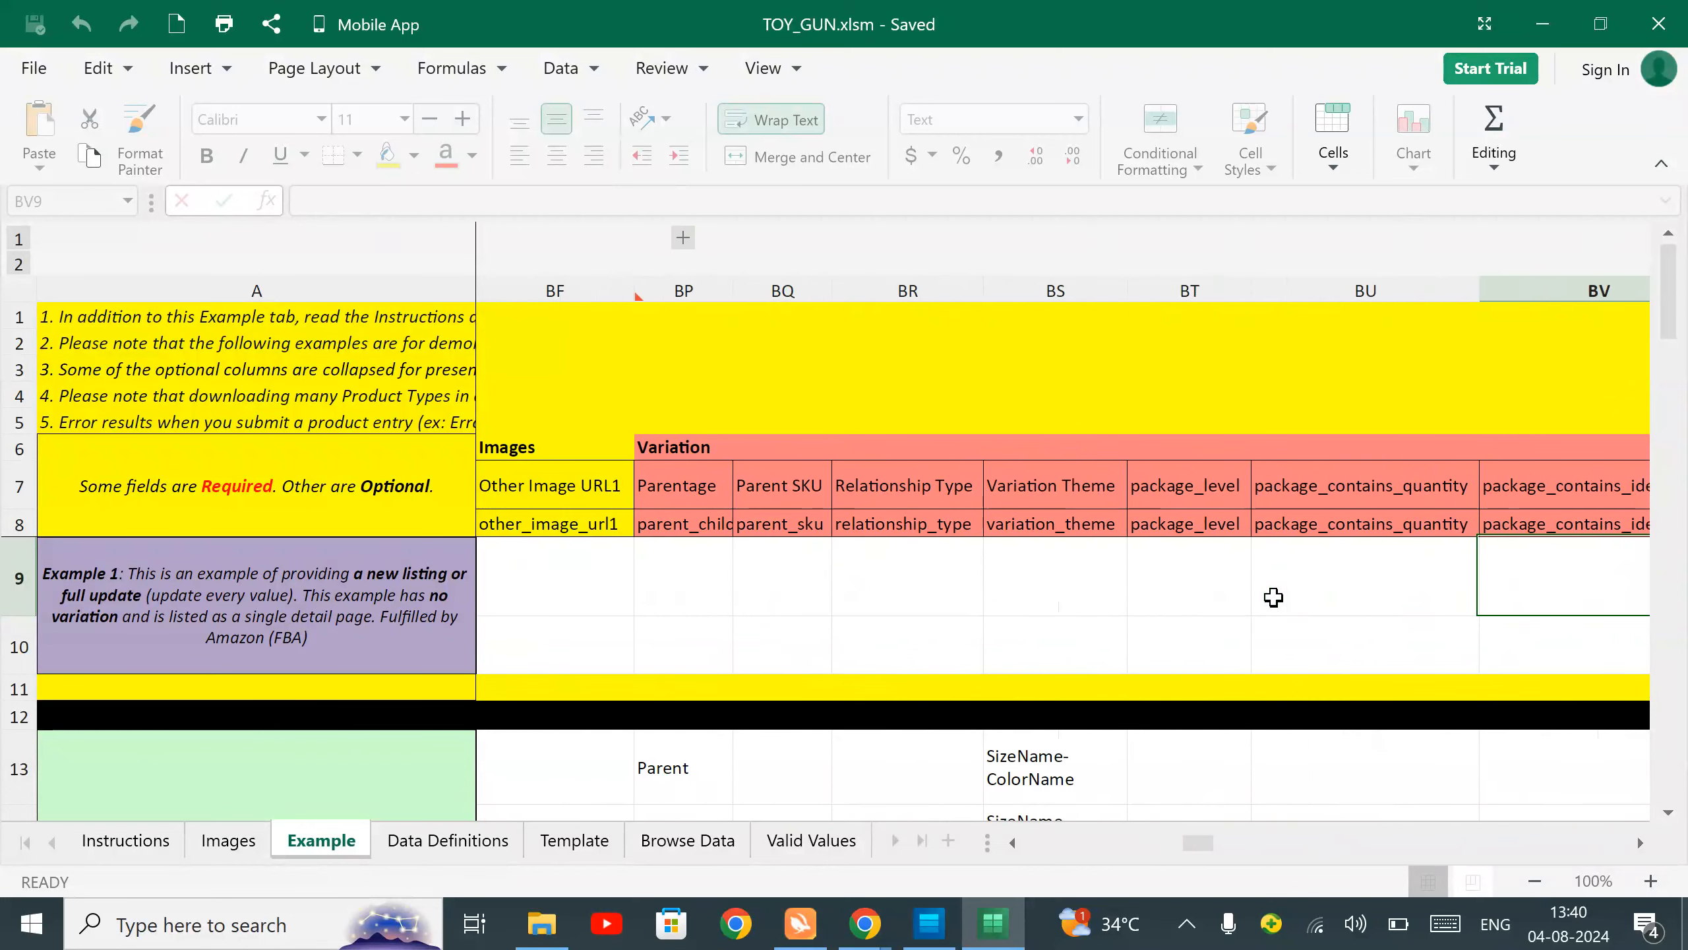
Examine the Update Delete entries in rows 9 and 10 and the neighbouring closure_type and product exemption columns.
{"action": "key", "text": "Right"}
{"action": "key", "text": "Right"}
{"action": "key", "text": "Left"}
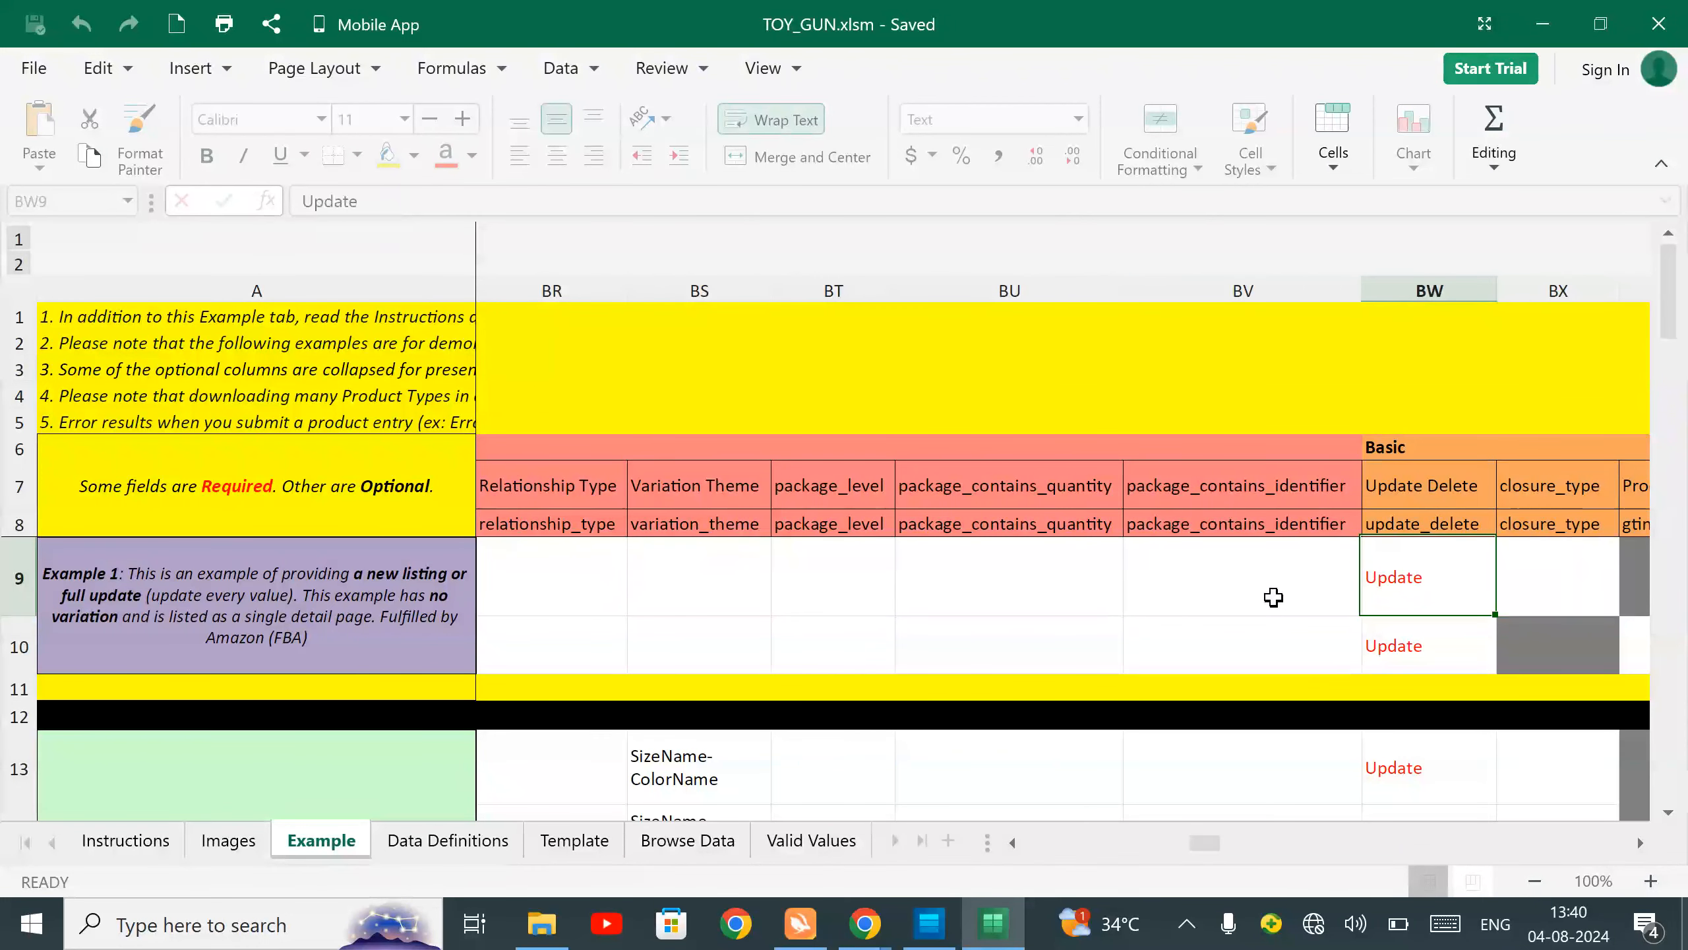
{"action": "key", "text": "Down"}
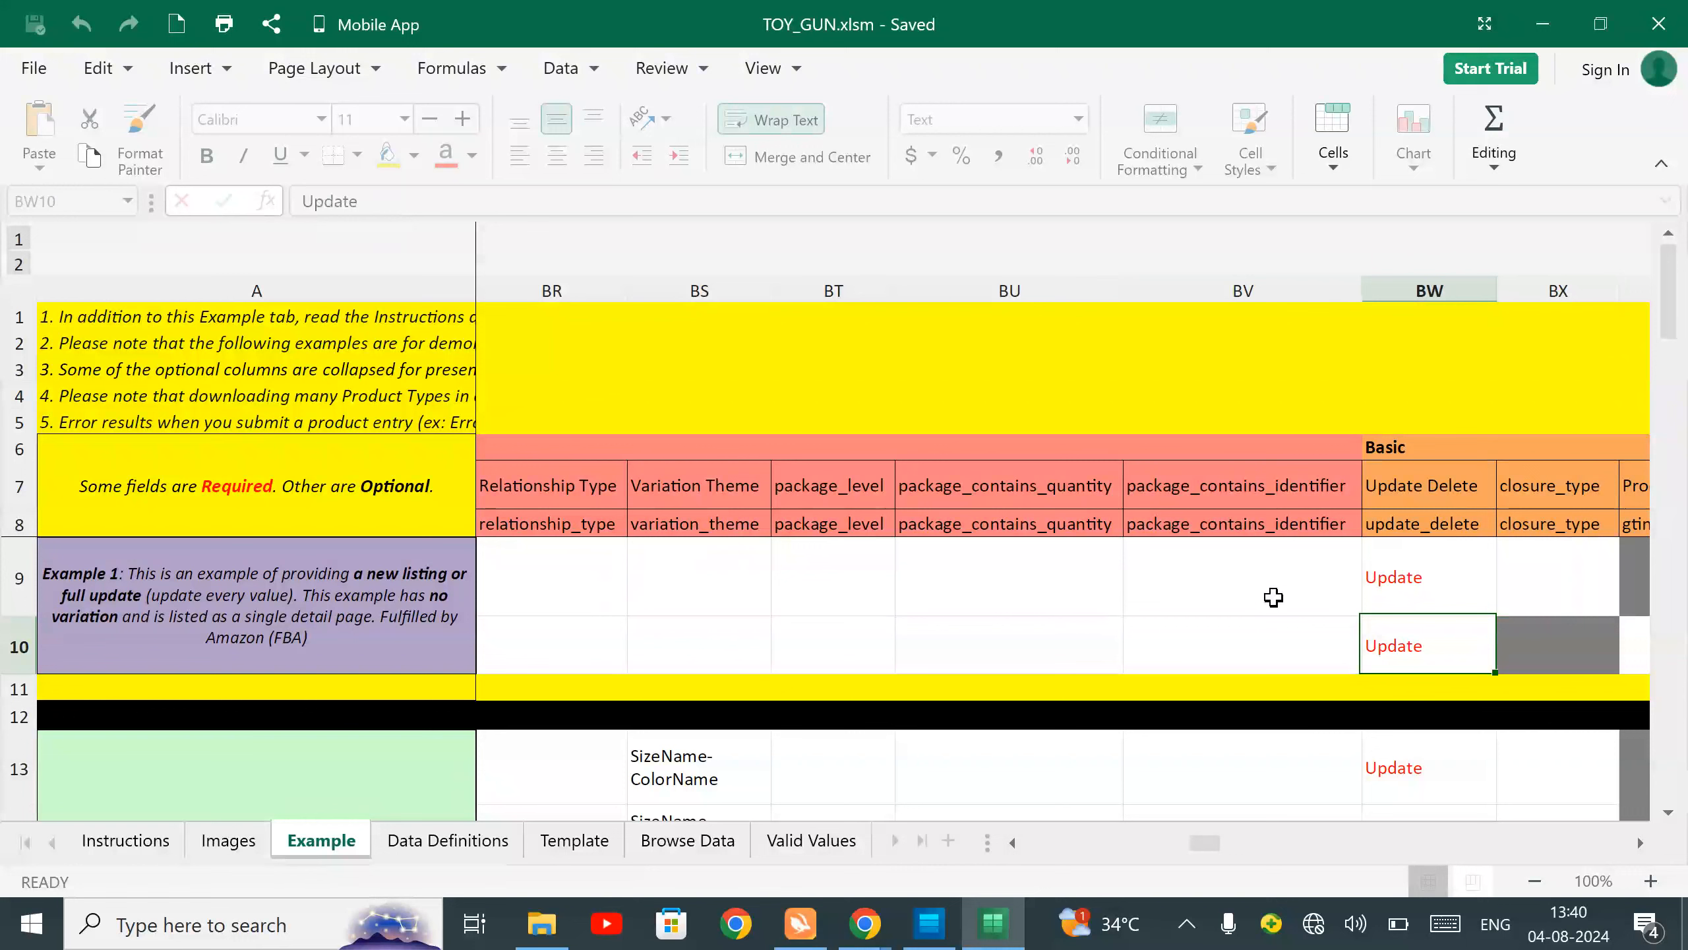
{"action": "key", "text": "Up"}
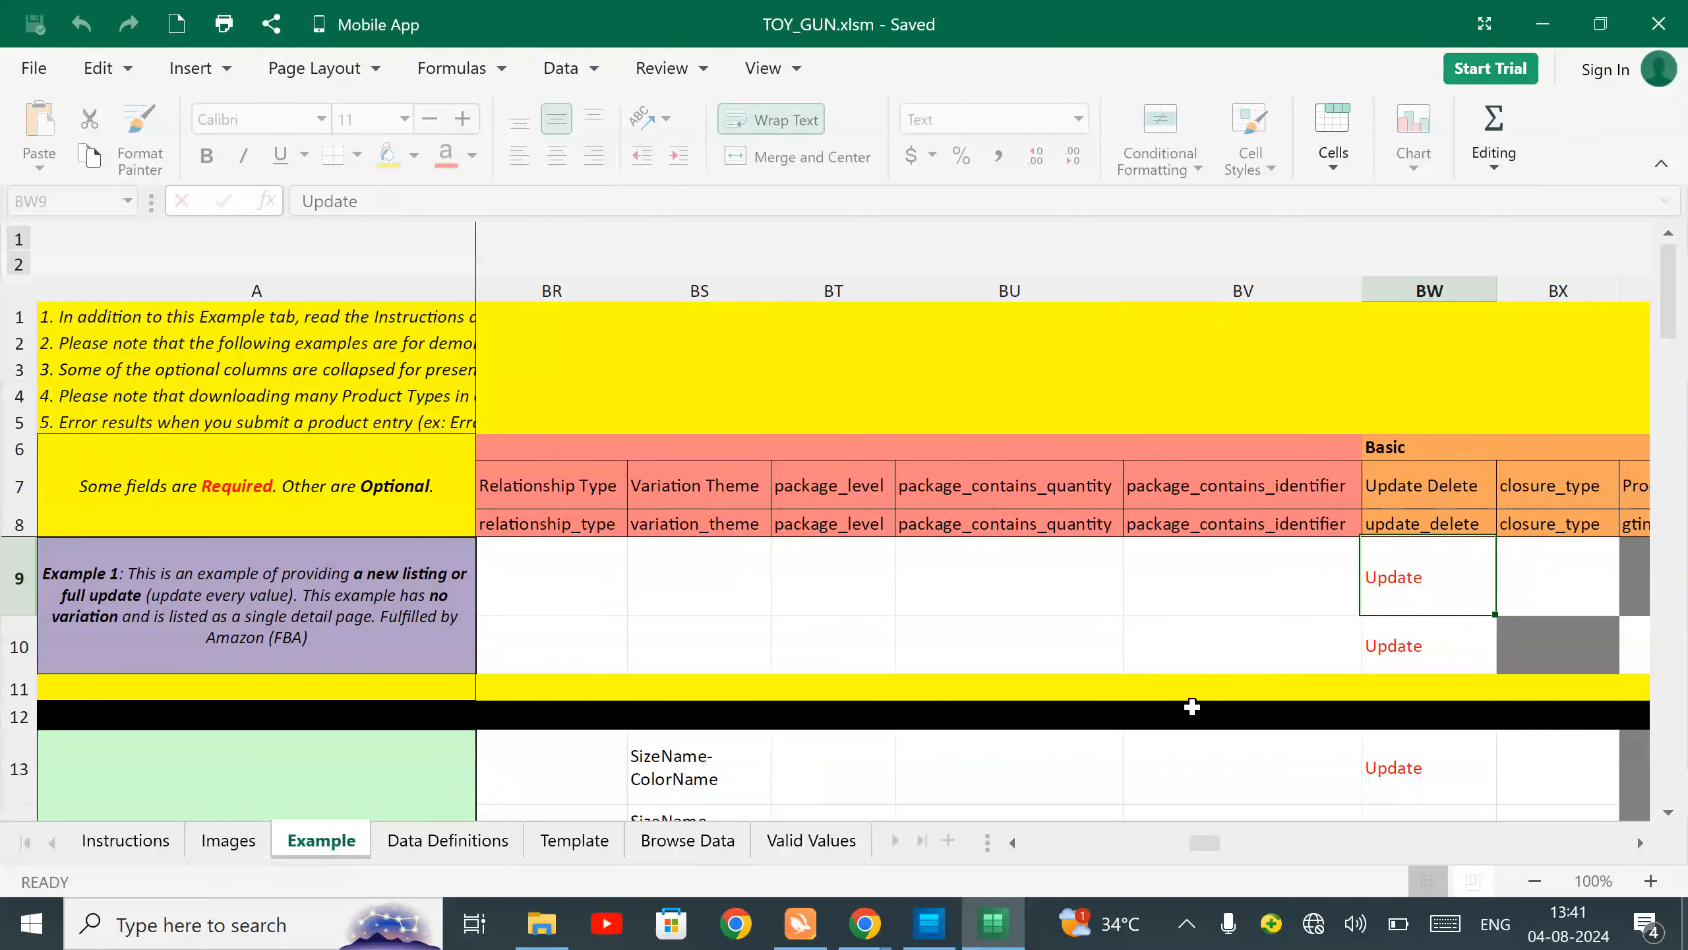
{"action": "key", "text": "Right"}
{"action": "key", "text": "Right"}
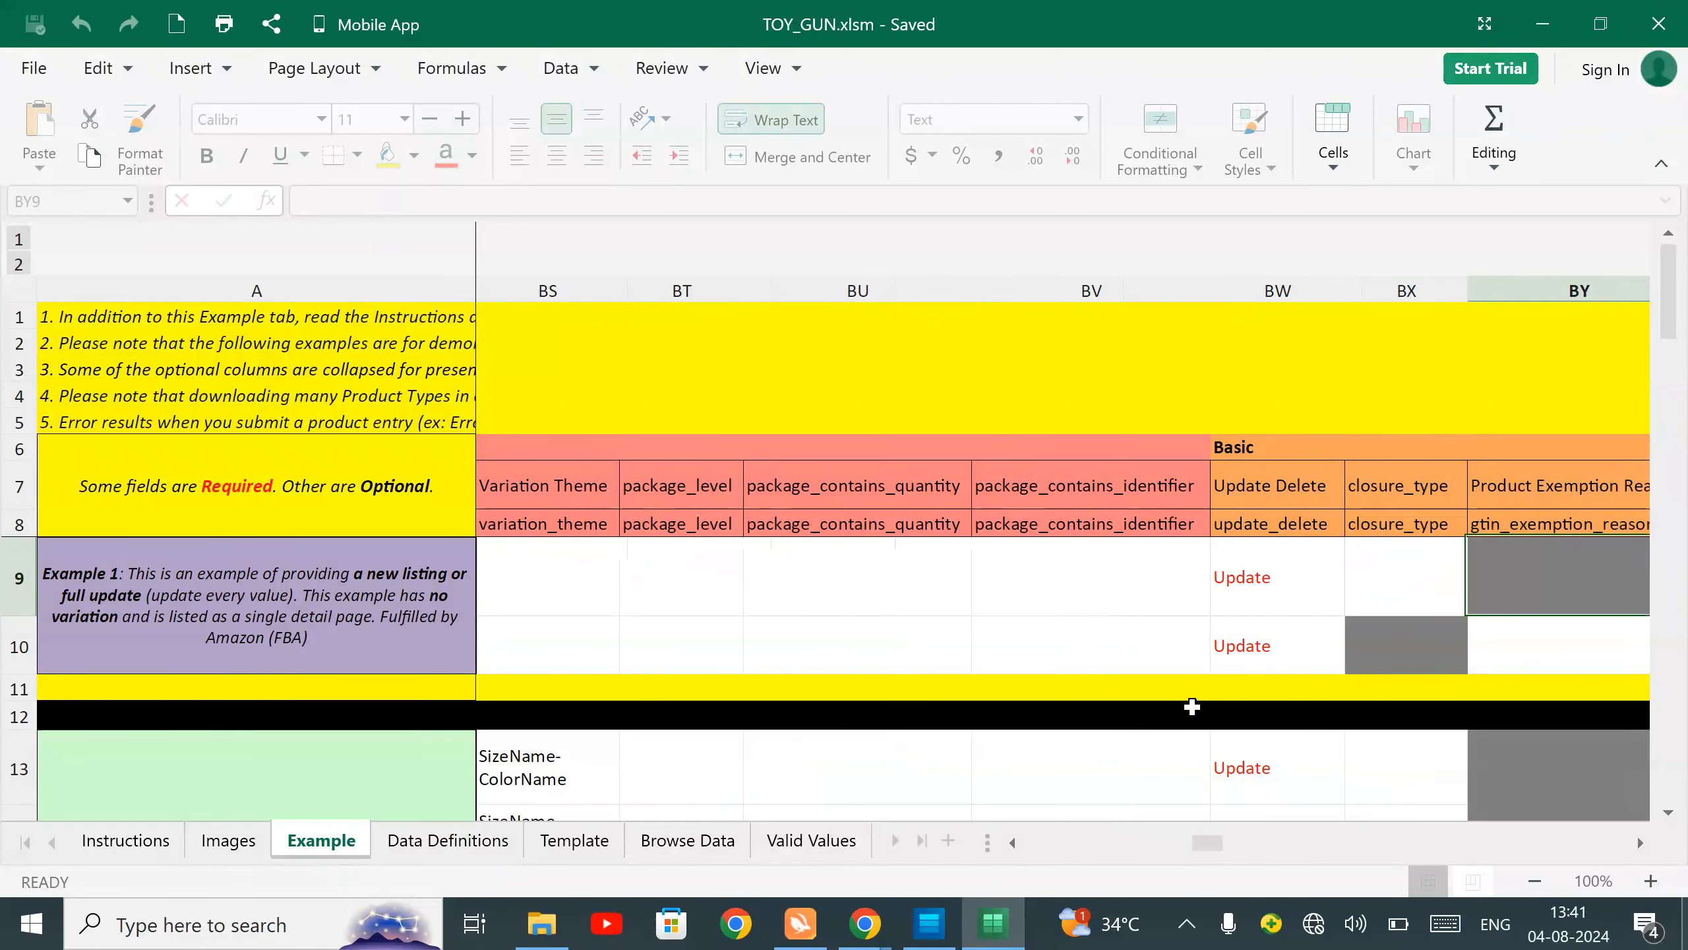
{"action": "key", "text": "Left"}
{"action": "key", "text": "Left"}
{"action": "key", "text": "Left"}
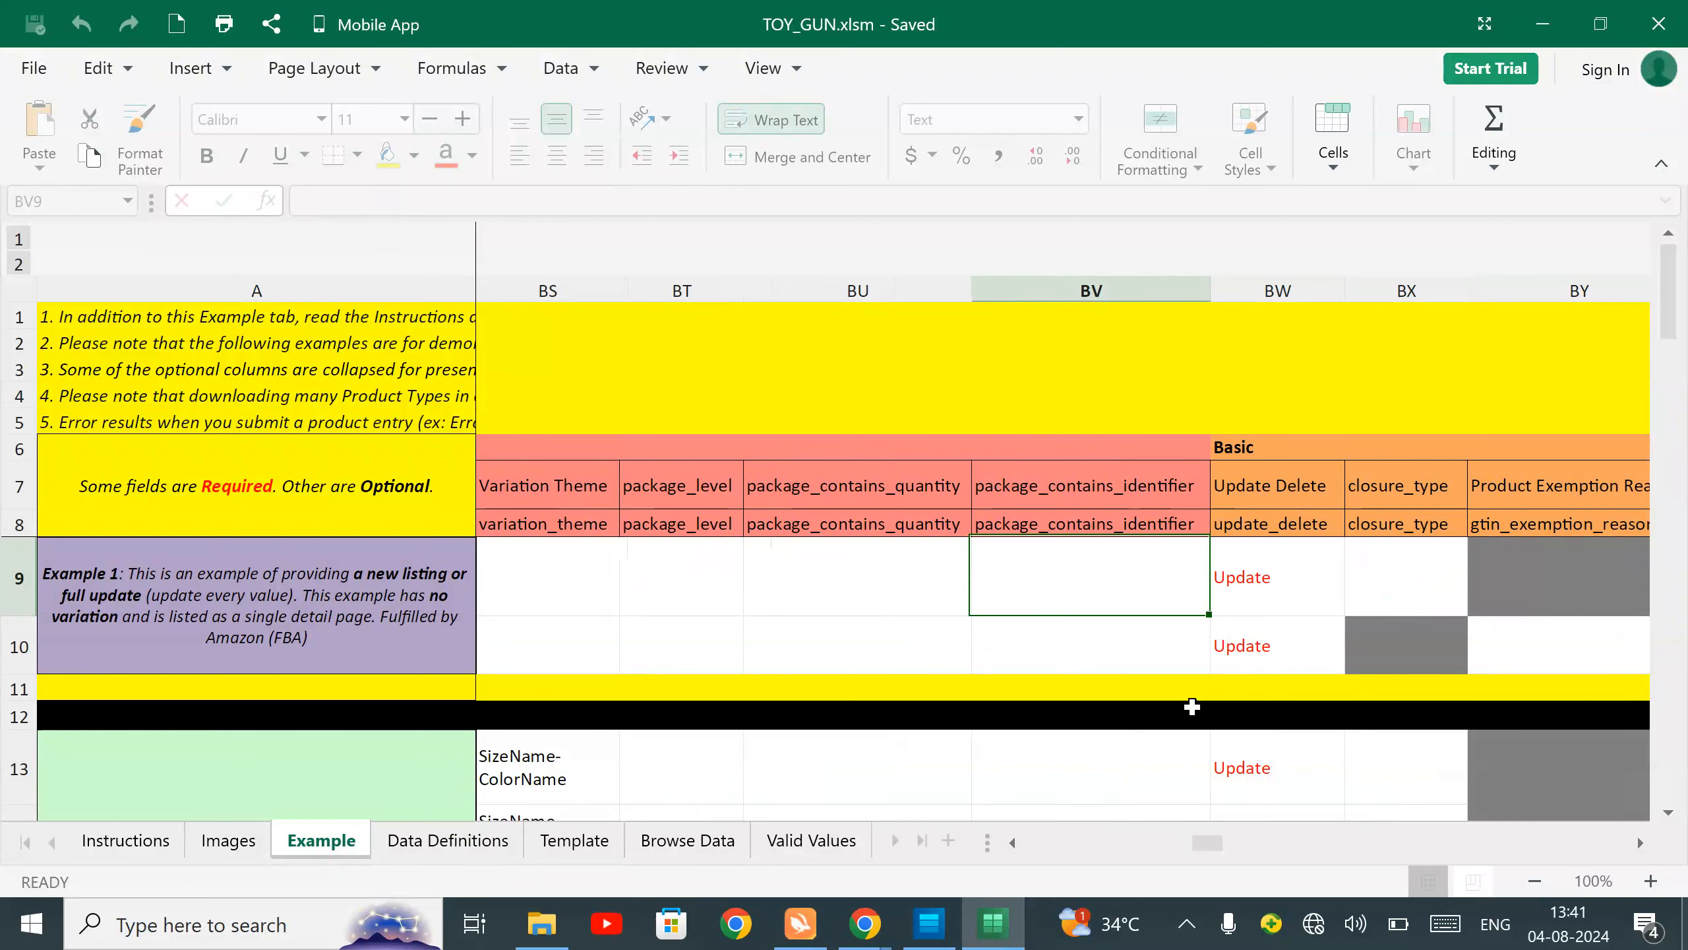
Review row 9's Basic columns from Update Delete through Product Description, model and Model Name to Care Instructions.
{"action": "key", "text": "Right"}
{"action": "key", "text": "Right"}
{"action": "key", "text": "Right"}
{"action": "key", "text": "Right"}
{"action": "key", "text": "Right"}
{"action": "key", "text": "Right"}
{"action": "key", "text": "Right"}
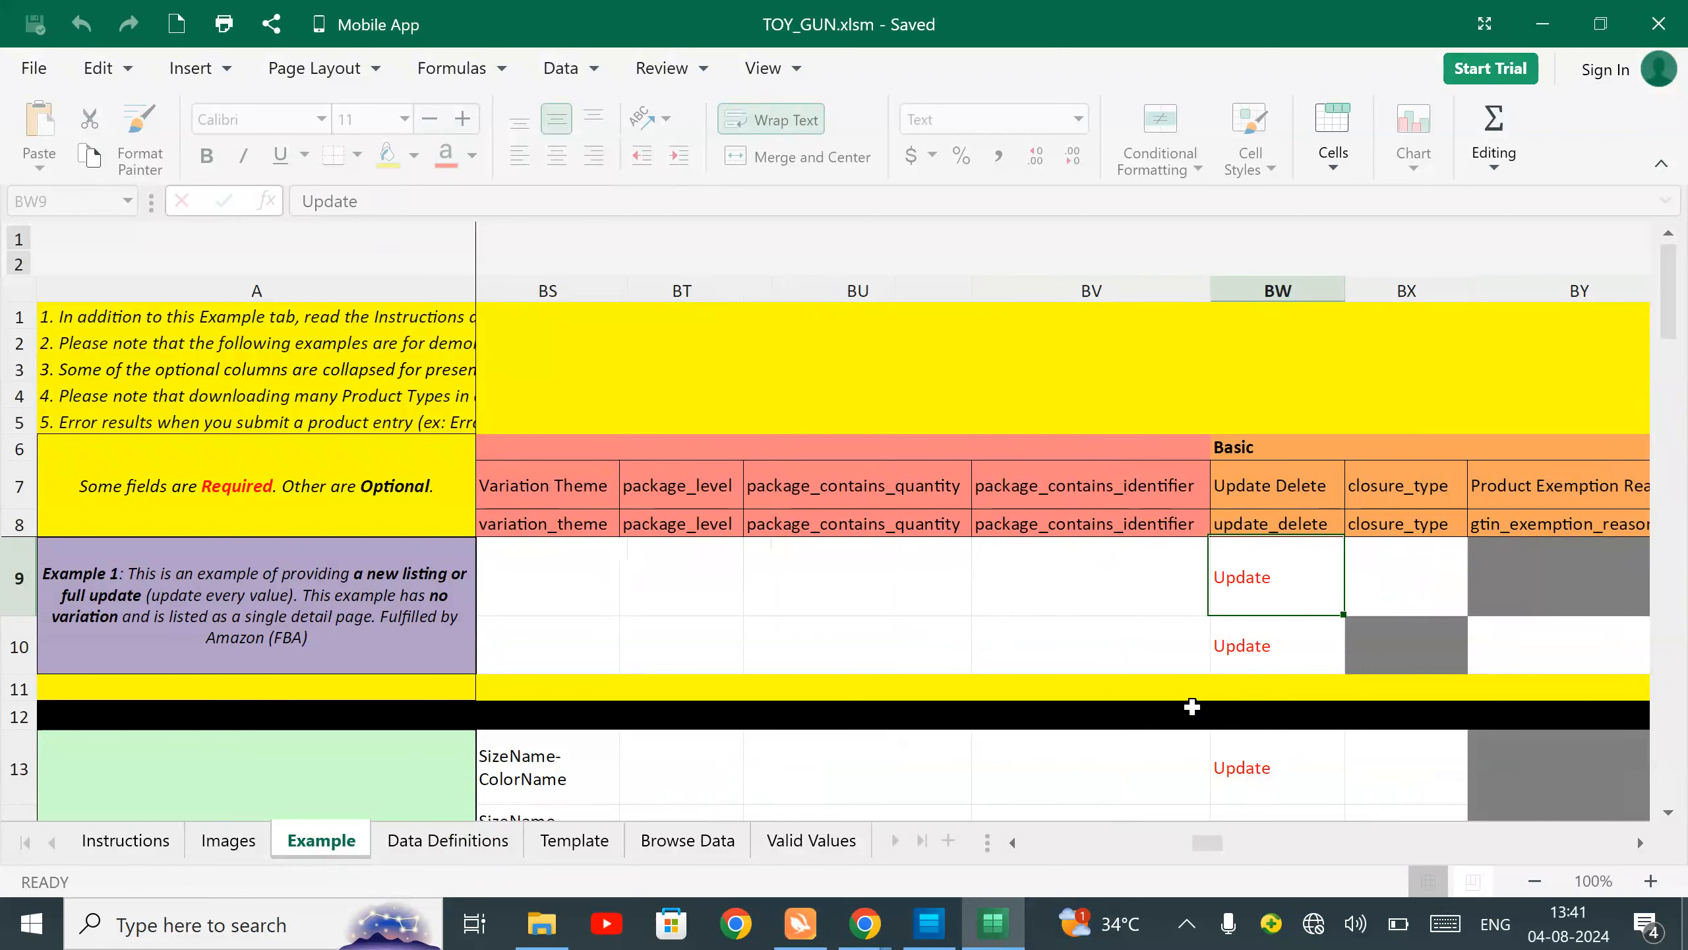
{"action": "key", "text": "Right"}
{"action": "key", "text": "Right"}
{"action": "key", "text": "Right"}
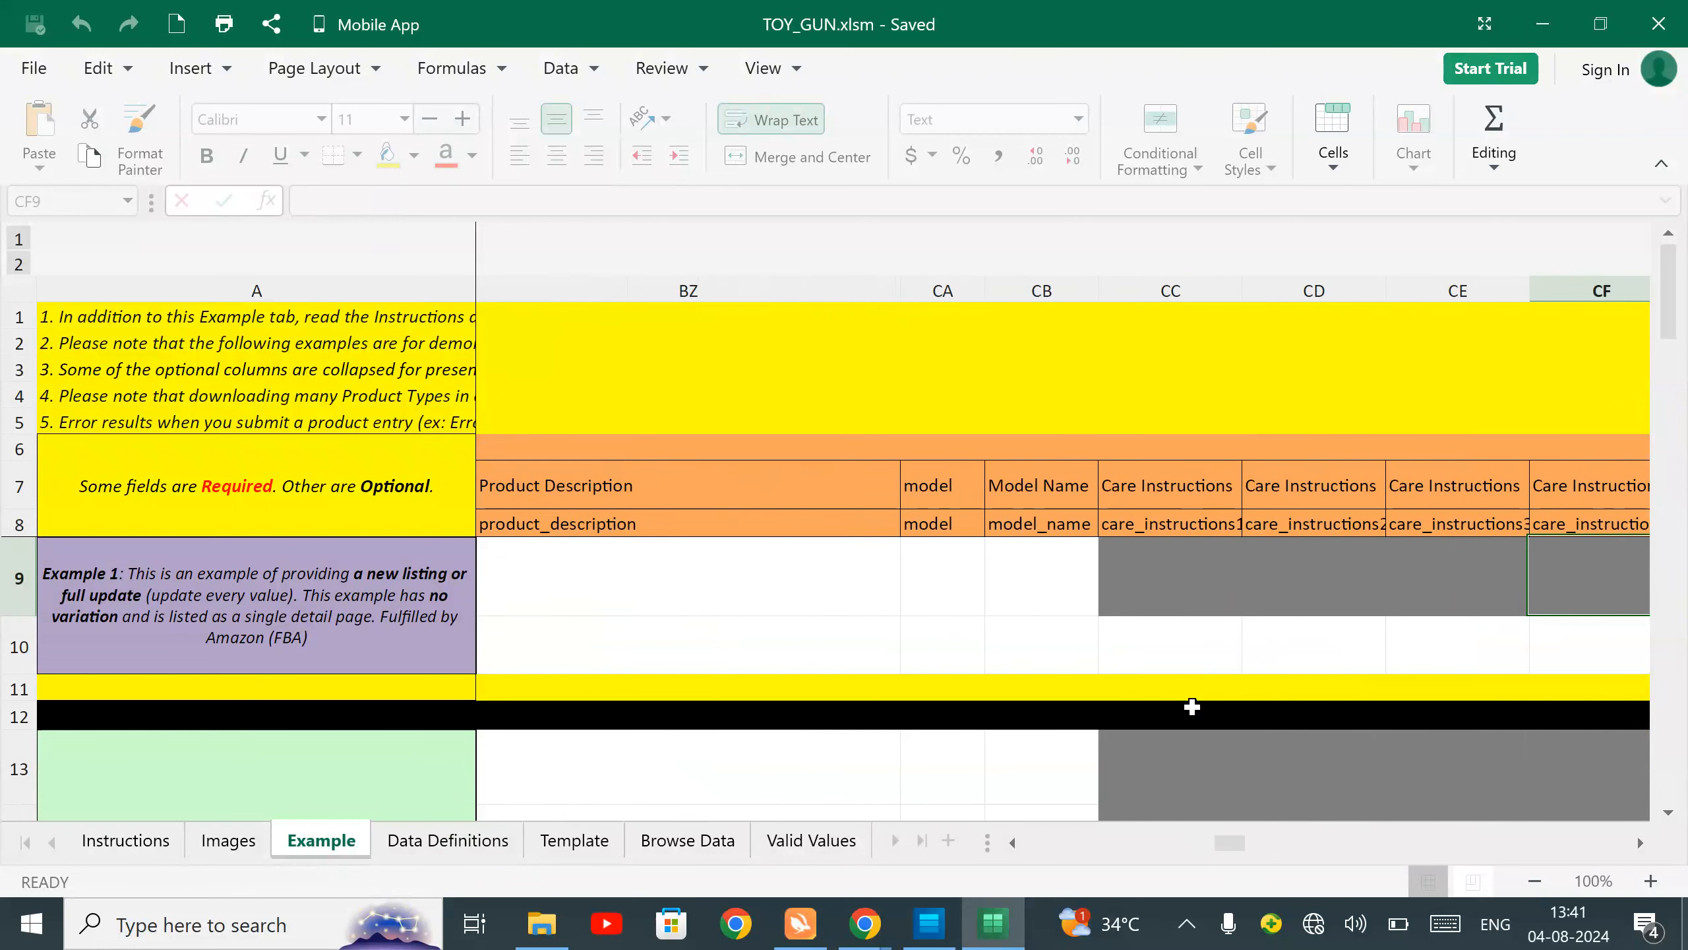
Check row 9's Model Year, rating, lining, sole and heel columns that follow Care Instructions.
{"action": "key", "text": "Right"}
{"action": "key", "text": "Right"}
{"action": "key", "text": "Right"}
{"action": "key", "text": "Right"}
{"action": "key", "text": "Right"}
{"action": "key", "text": "Right"}
{"action": "key", "text": "Right"}
{"action": "key", "text": "Right"}
{"action": "key", "text": "Right"}
{"action": "key", "text": "Right"}
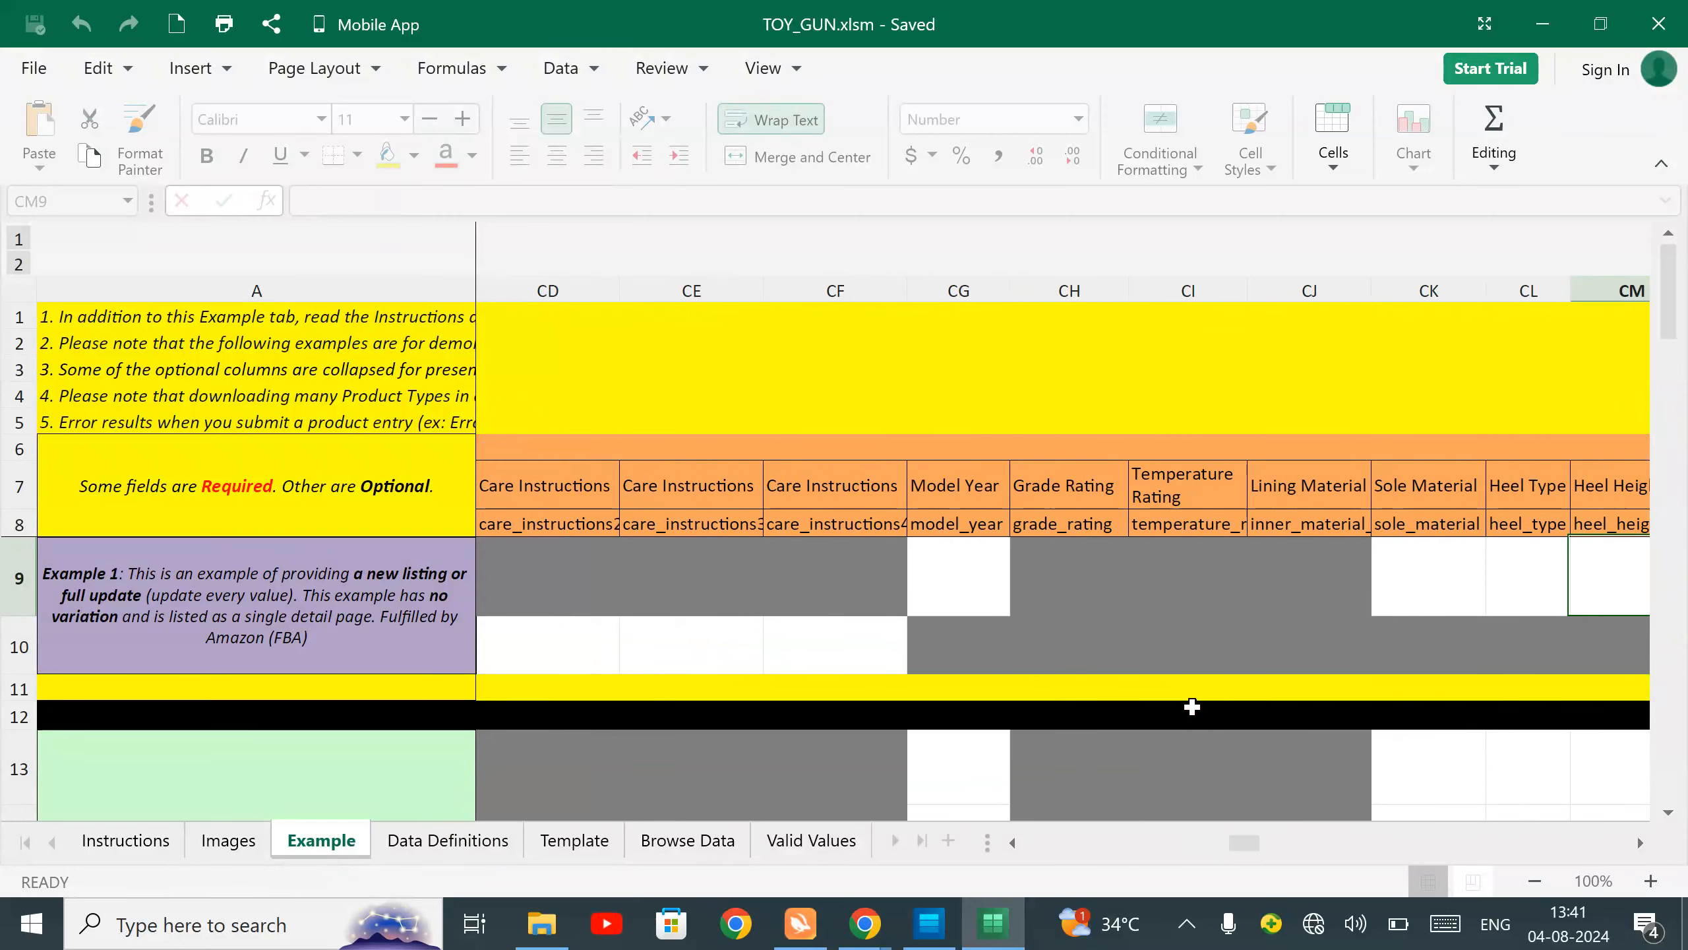
Look through the unisex shoe size columns in row 9 up to Included Features in the Discovery section.
{"action": "key", "text": "Right"}
{"action": "key", "text": "Right"}
{"action": "key", "text": "Right"}
{"action": "key", "text": "Right"}
{"action": "key", "text": "Right"}
{"action": "key", "text": "Right"}
{"action": "key", "text": "Right"}
{"action": "key", "text": "Right"}
{"action": "key", "text": "Right"}
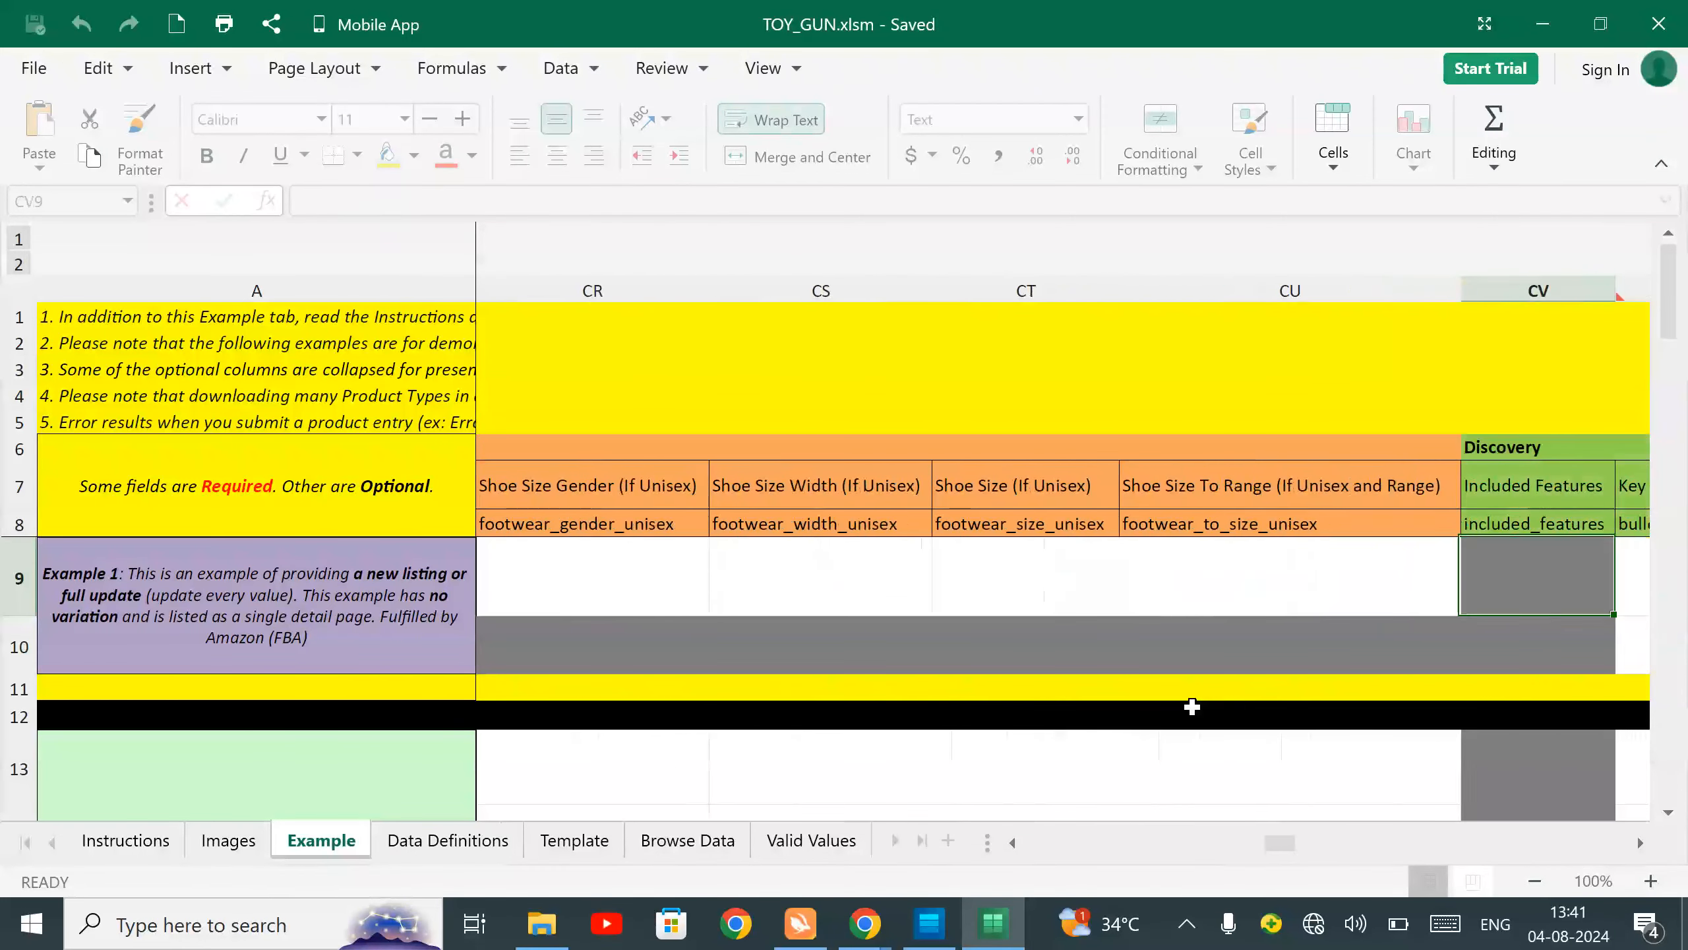
Recheck the unisex shoe size columns and examine the Key Product Features and Target Audience columns in row 9.
{"action": "key", "text": "Right"}
{"action": "key", "text": "Left"}
{"action": "key", "text": "Left"}
{"action": "key", "text": "Left"}
{"action": "key", "text": "Left"}
{"action": "key", "text": "Left"}
{"action": "key", "text": "Left"}
{"action": "key", "text": "Right"}
{"action": "key", "text": "Right"}
{"action": "key", "text": "Right"}
{"action": "key", "text": "Right"}
{"action": "key", "text": "Right"}
{"action": "key", "text": "Right"}
{"action": "key", "text": "Right"}
{"action": "key", "text": "Right"}
{"action": "key", "text": "Right"}
{"action": "key", "text": "Right"}
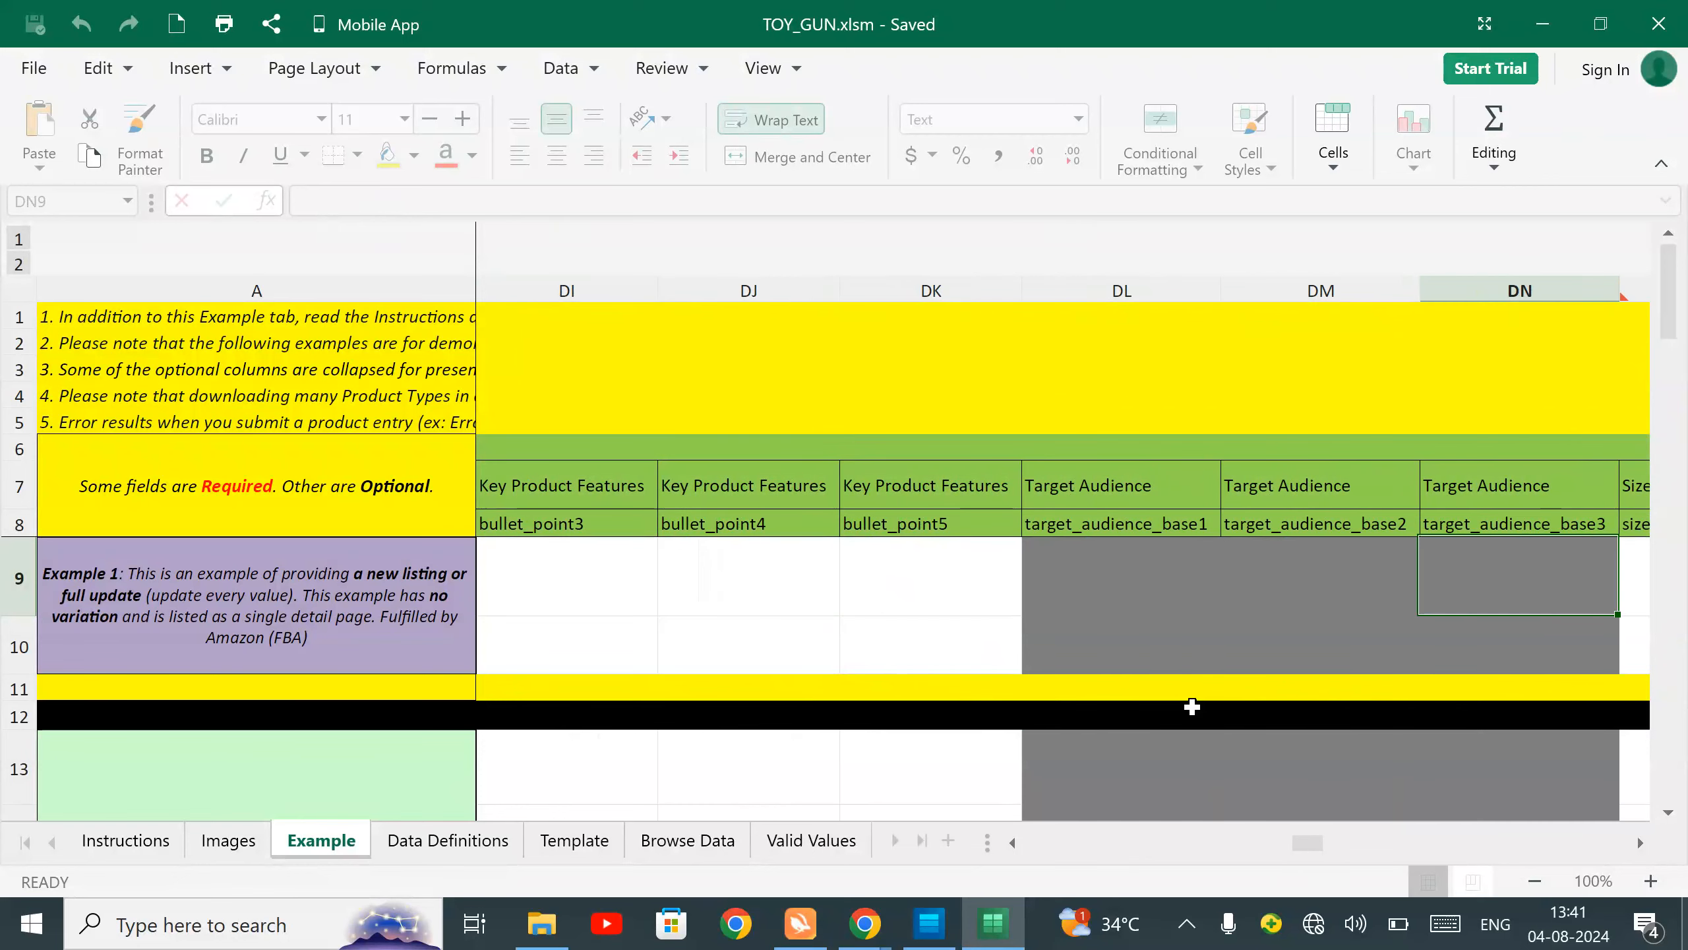
Examine the Size, Material Type, Style Name, Wattage, Collar Type, Control Type and Fit Type columns in row 9.
{"action": "key", "text": "Right"}
{"action": "key", "text": "Right"}
{"action": "key", "text": "Right"}
{"action": "key", "text": "Right"}
{"action": "key", "text": "Right"}
{"action": "key", "text": "Right"}
{"action": "key", "text": "Right"}
{"action": "key", "text": "Right"}
{"action": "key", "text": "Right"}
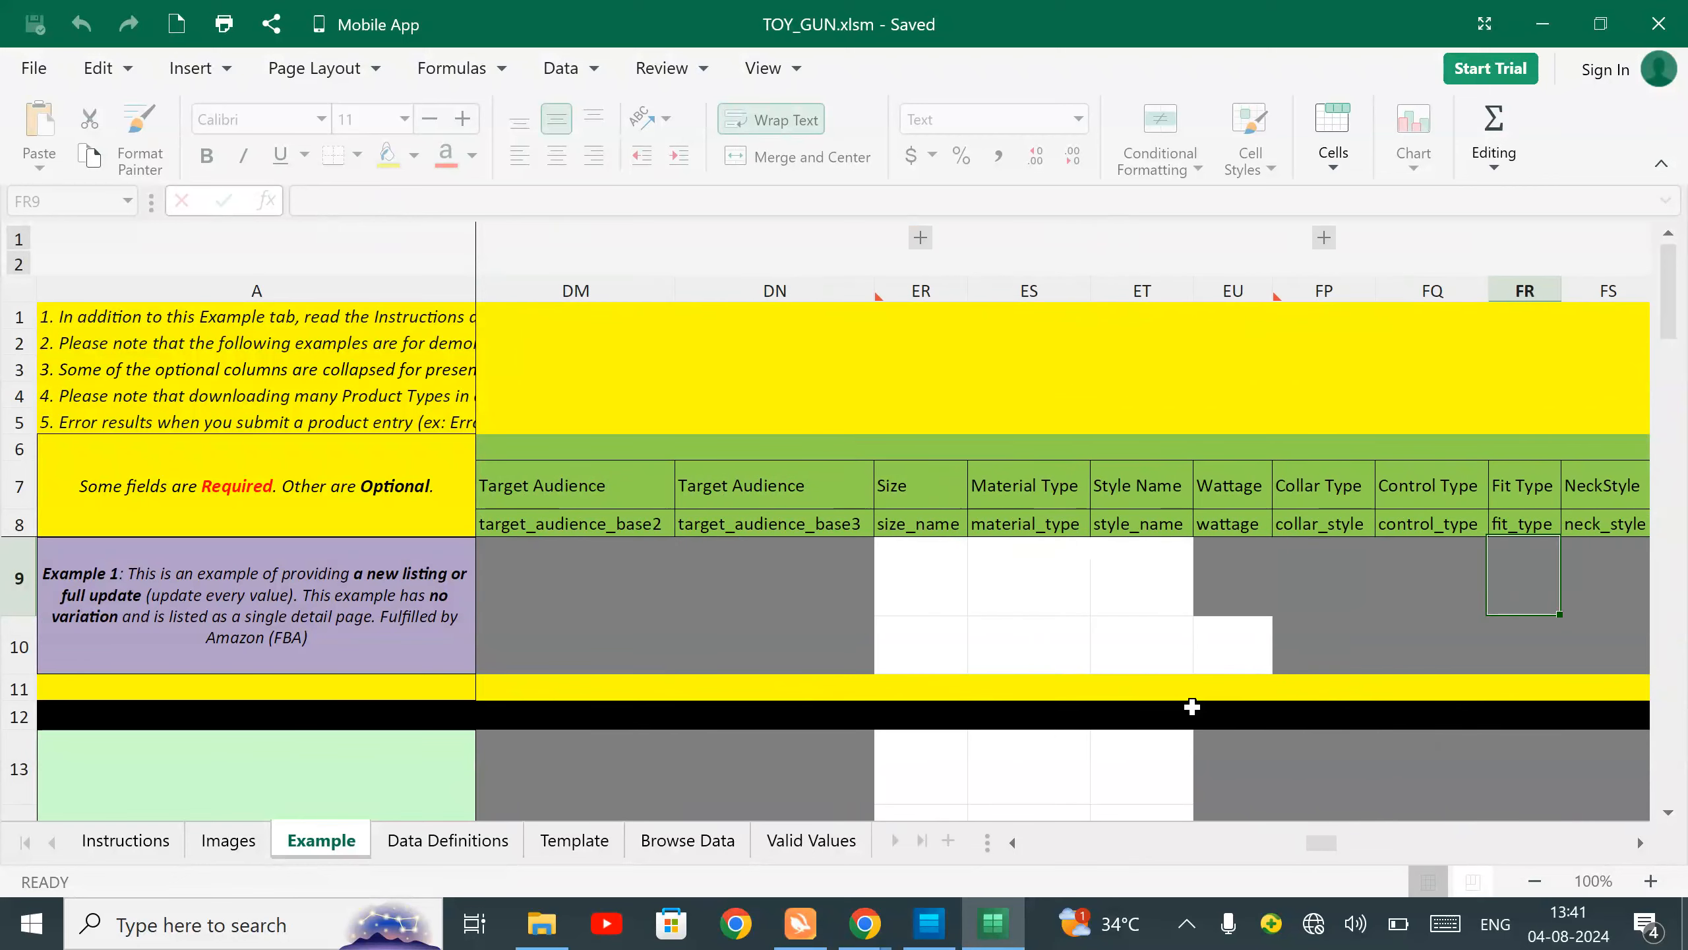
Review row 9's columns from NeckStyle through Special Size Type and the watch band and case details to Water Resistance Depth.
{"action": "key", "text": "Right"}
{"action": "key", "text": "Right"}
{"action": "key", "text": "Right"}
{"action": "key", "text": "Right"}
{"action": "key", "text": "Right"}
{"action": "key", "text": "Right"}
{"action": "key", "text": "Right"}
{"action": "key", "text": "Right"}
{"action": "key", "text": "Right"}
{"action": "key", "text": "Right"}
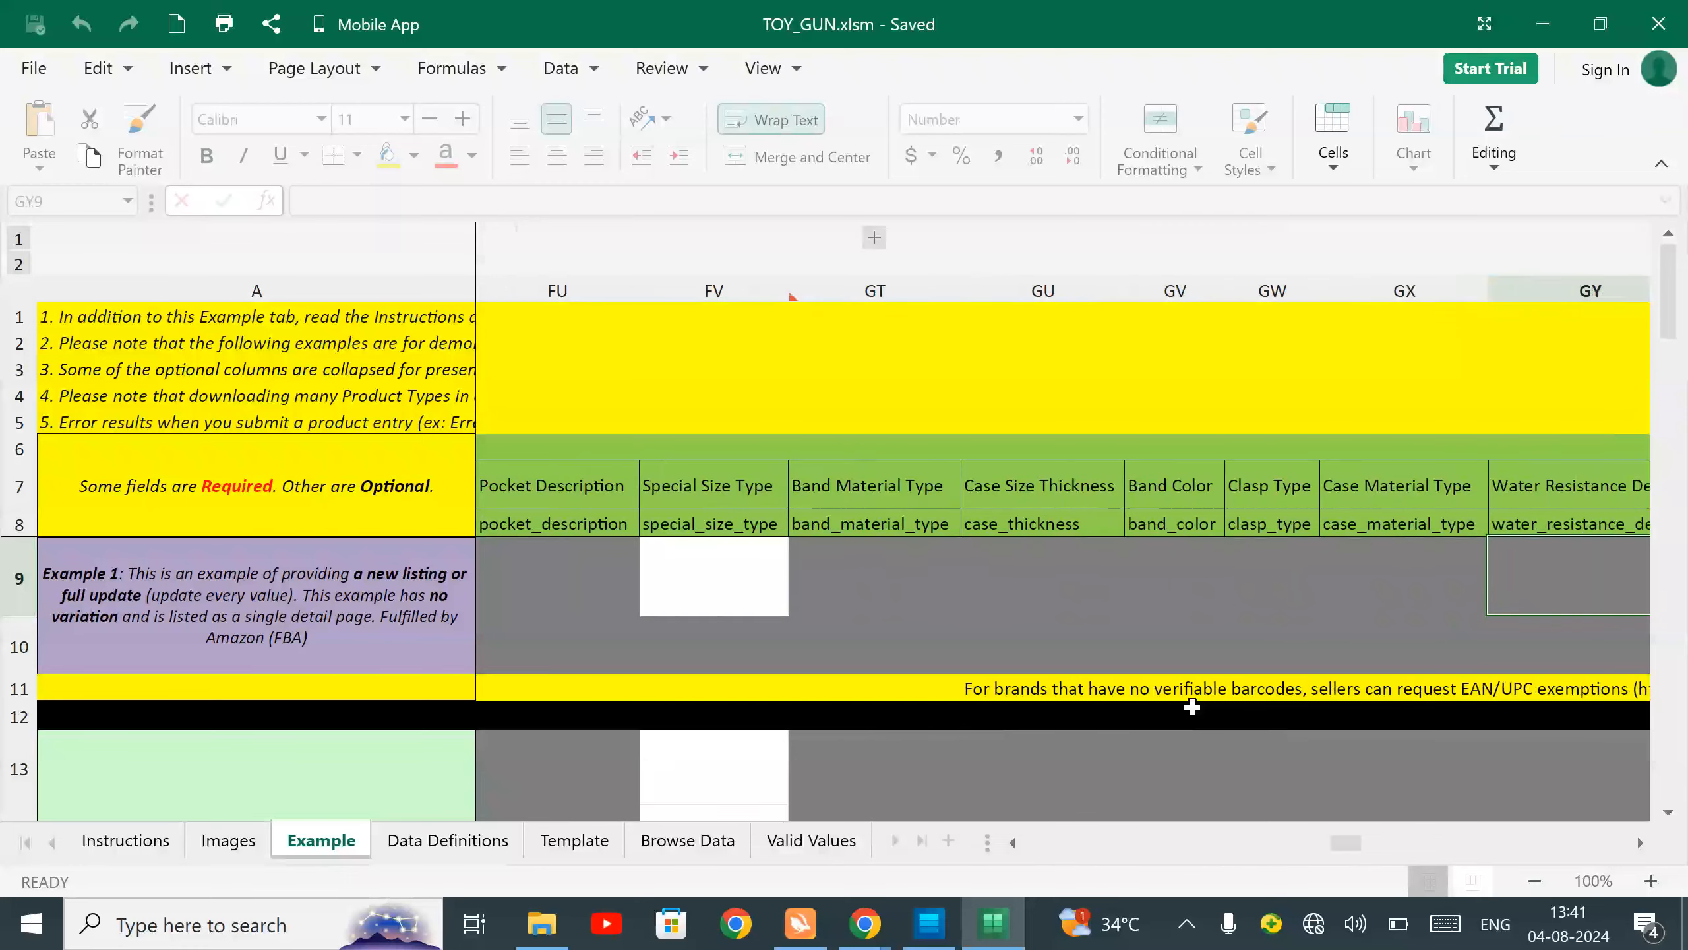
Look over row 9's Product Enrichment columns and the first weight recommendation columns in the Dimensions section.
{"action": "key", "text": "Right"}
{"action": "key", "text": "Right"}
{"action": "key", "text": "Right"}
{"action": "key", "text": "Right"}
{"action": "key", "text": "Right"}
{"action": "key", "text": "Right"}
{"action": "key", "text": "Right"}
{"action": "key", "text": "Right"}
{"action": "key", "text": "Right"}
{"action": "key", "text": "Right"}
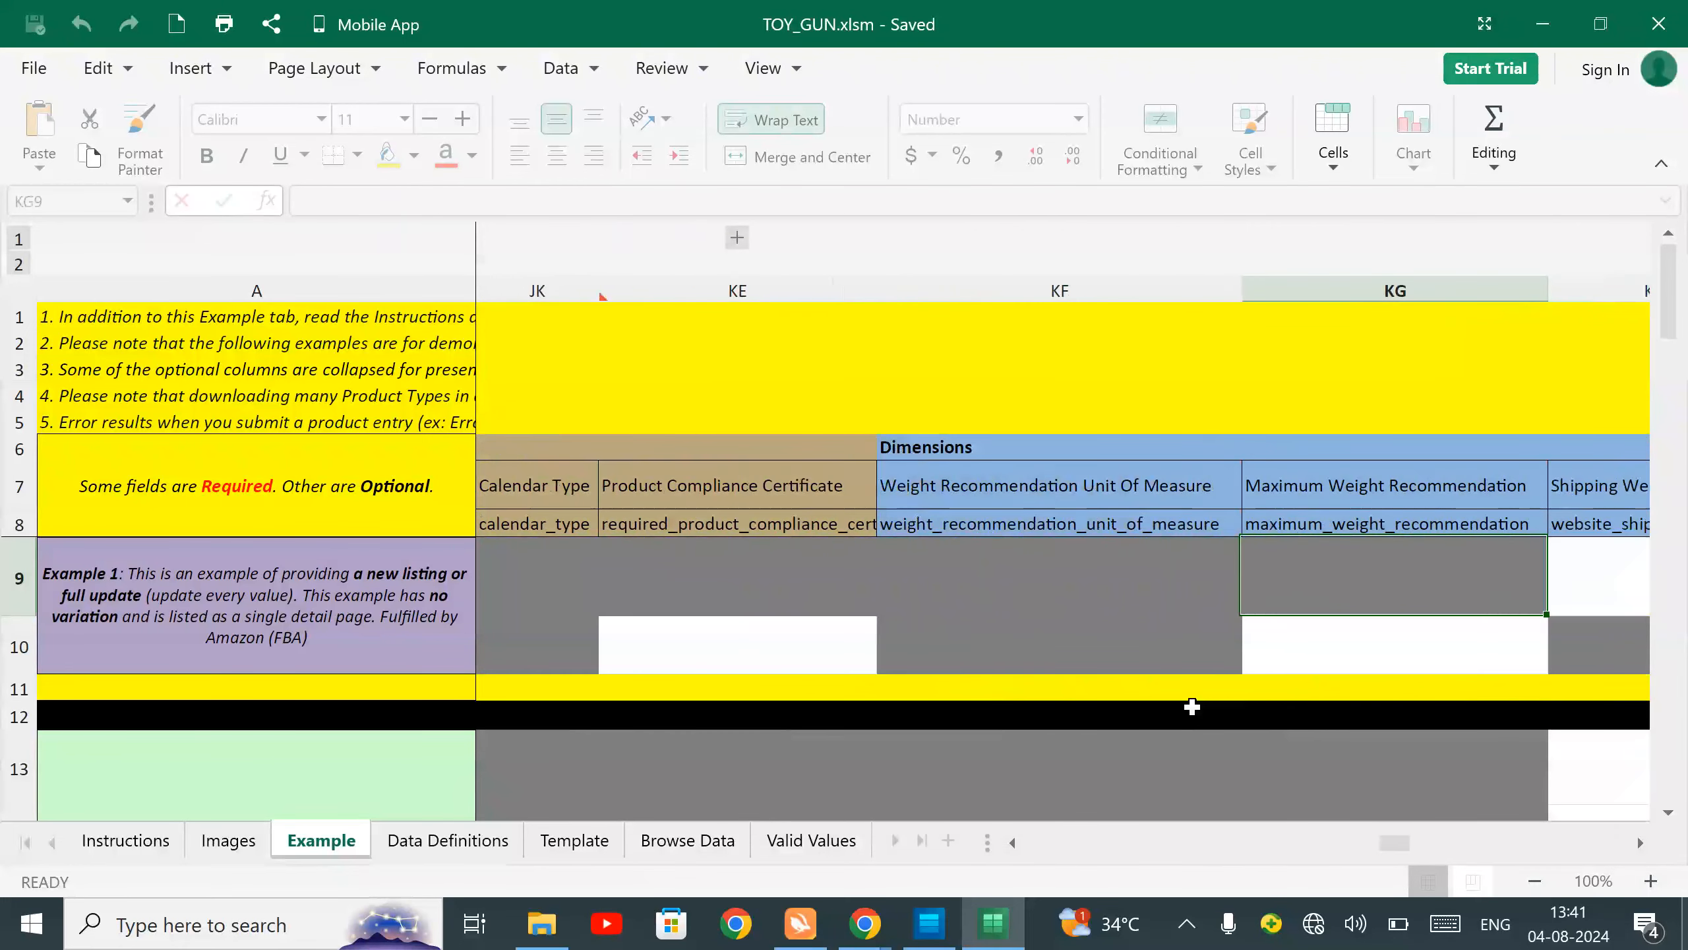
Examine row 9's shipping weight, item length, width and height columns and their units of measure.
{"action": "key", "text": "Right"}
{"action": "key", "text": "Right"}
{"action": "key", "text": "Right"}
{"action": "key", "text": "Right"}
{"action": "key", "text": "Right"}
{"action": "key", "text": "Right"}
{"action": "key", "text": "Right"}
{"action": "key", "text": "Right"}
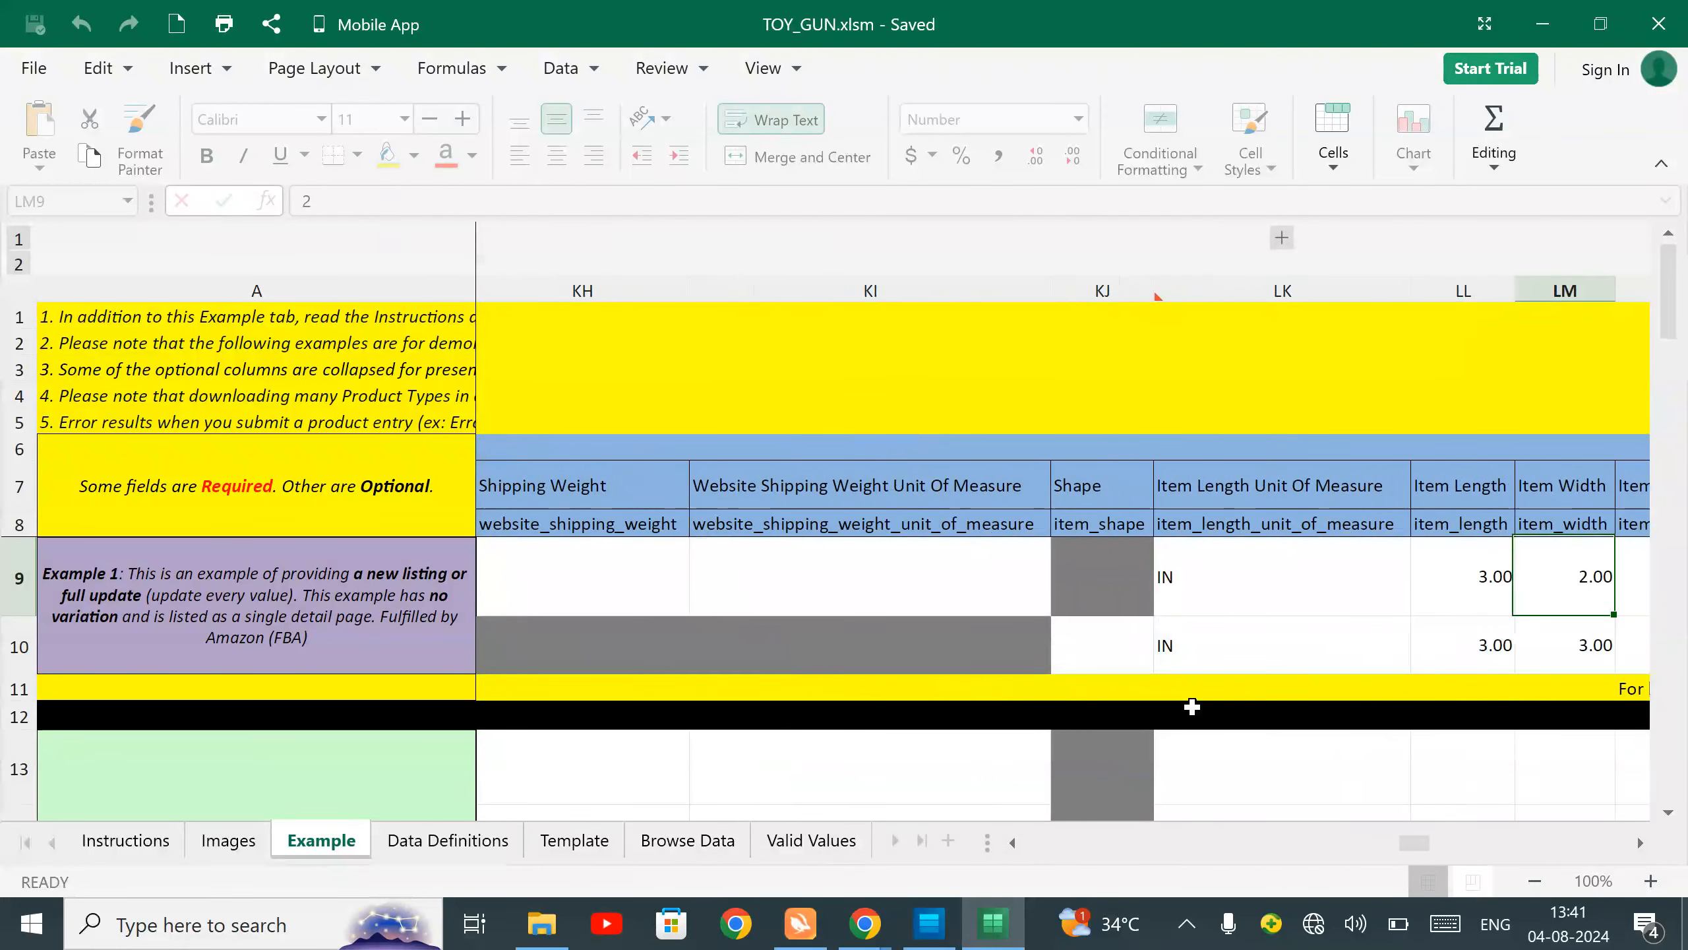
{"action": "key", "text": "Right"}
{"action": "key", "text": "Right"}
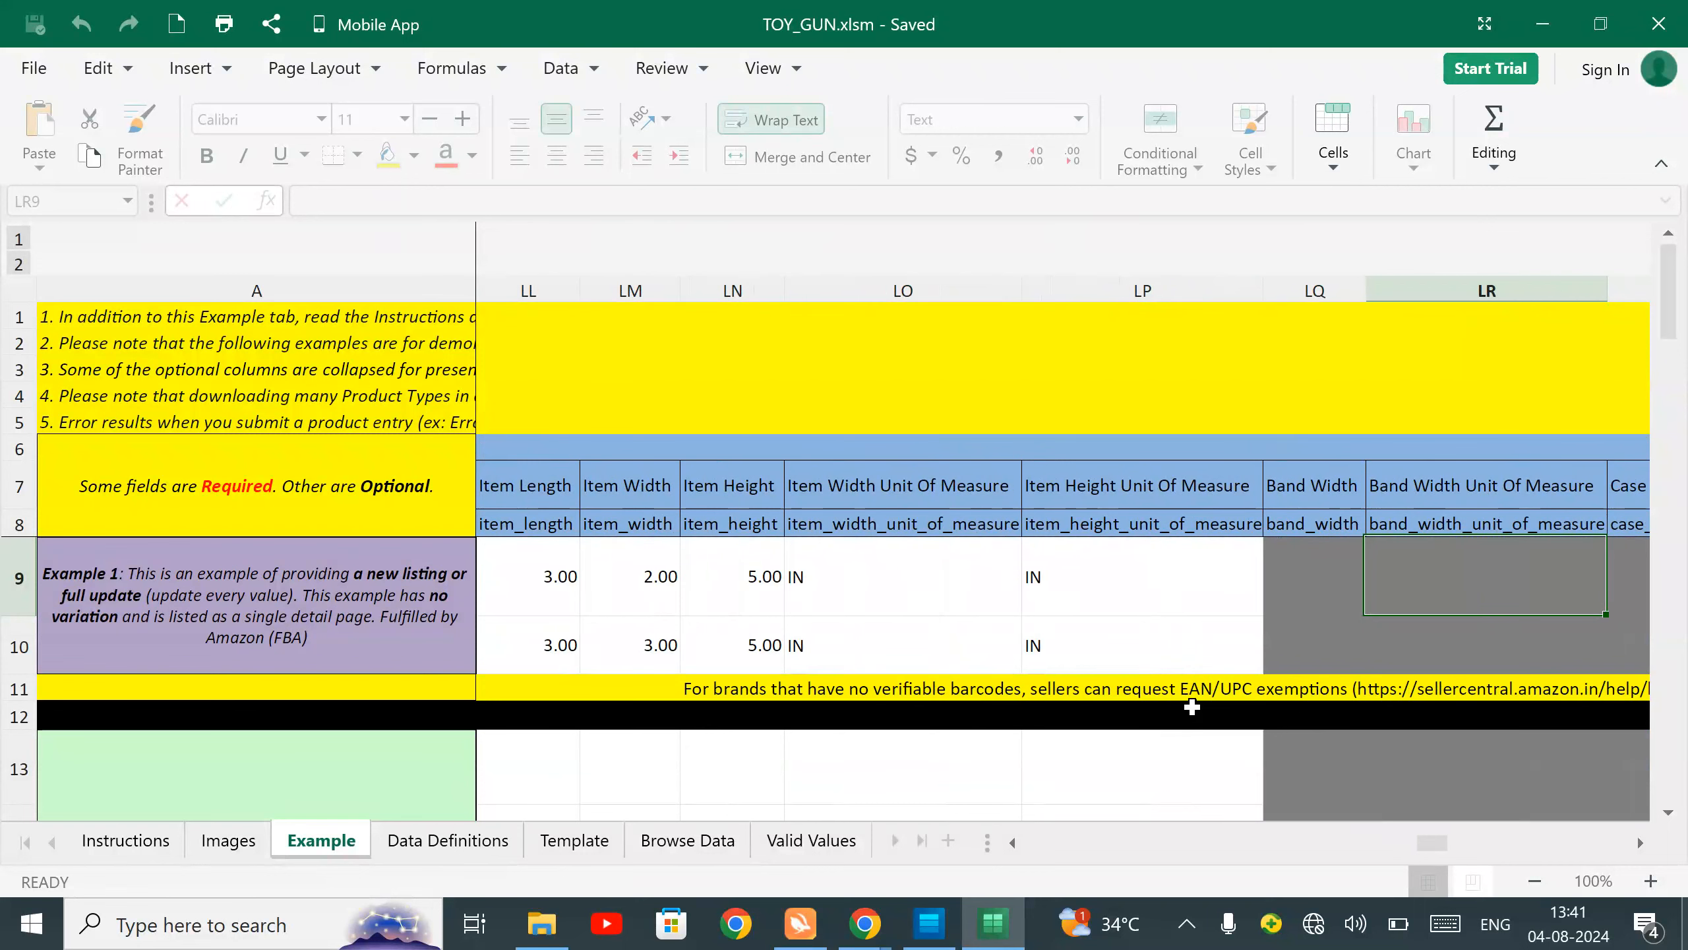
Look back along row 9 through the Dimensions and Product Enrichment columns to Band Material Type.
{"action": "key", "text": "Left"}
{"action": "key", "text": "Left"}
{"action": "key", "text": "Left"}
{"action": "key", "text": "Left"}
{"action": "key", "text": "Left"}
{"action": "key", "text": "Left"}
{"action": "key", "text": "Left"}
{"action": "key", "text": "Left"}
{"action": "key", "text": "Left"}
{"action": "key", "text": "Left"}
{"action": "key", "text": "Left"}
{"action": "key", "text": "Left"}
{"action": "key", "text": "Left"}
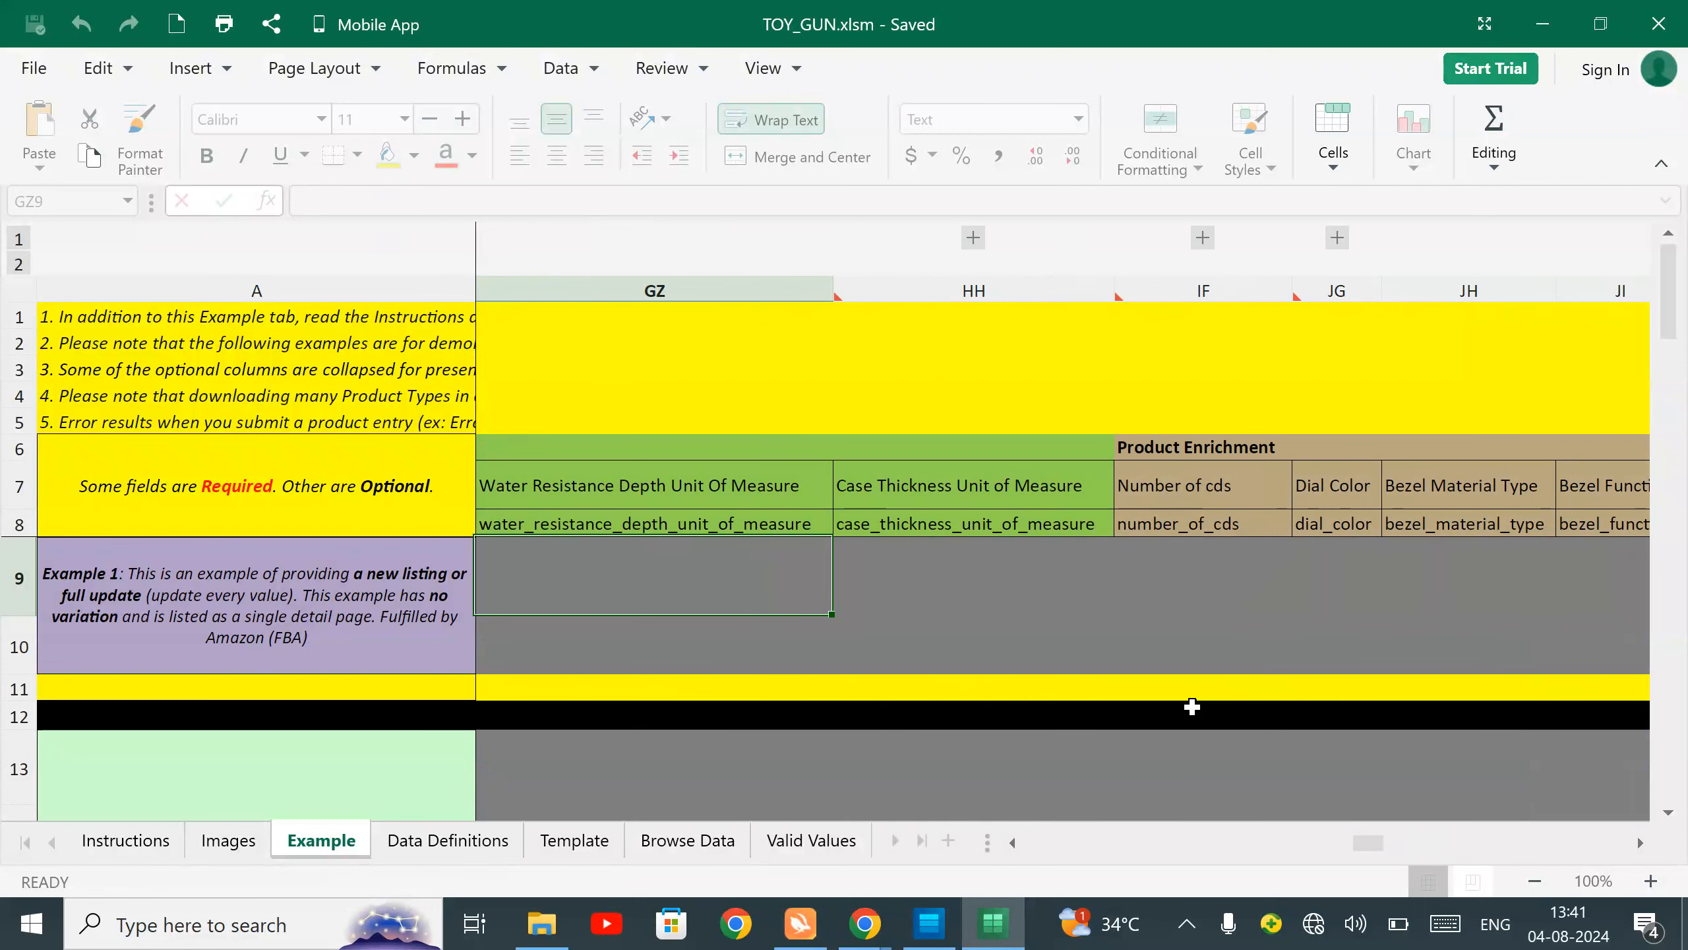
{"action": "key", "text": "Left"}
{"action": "key", "text": "Left"}
{"action": "key", "text": "Left"}
{"action": "key", "text": "Left"}
{"action": "key", "text": "Left"}
{"action": "key", "text": "Left"}
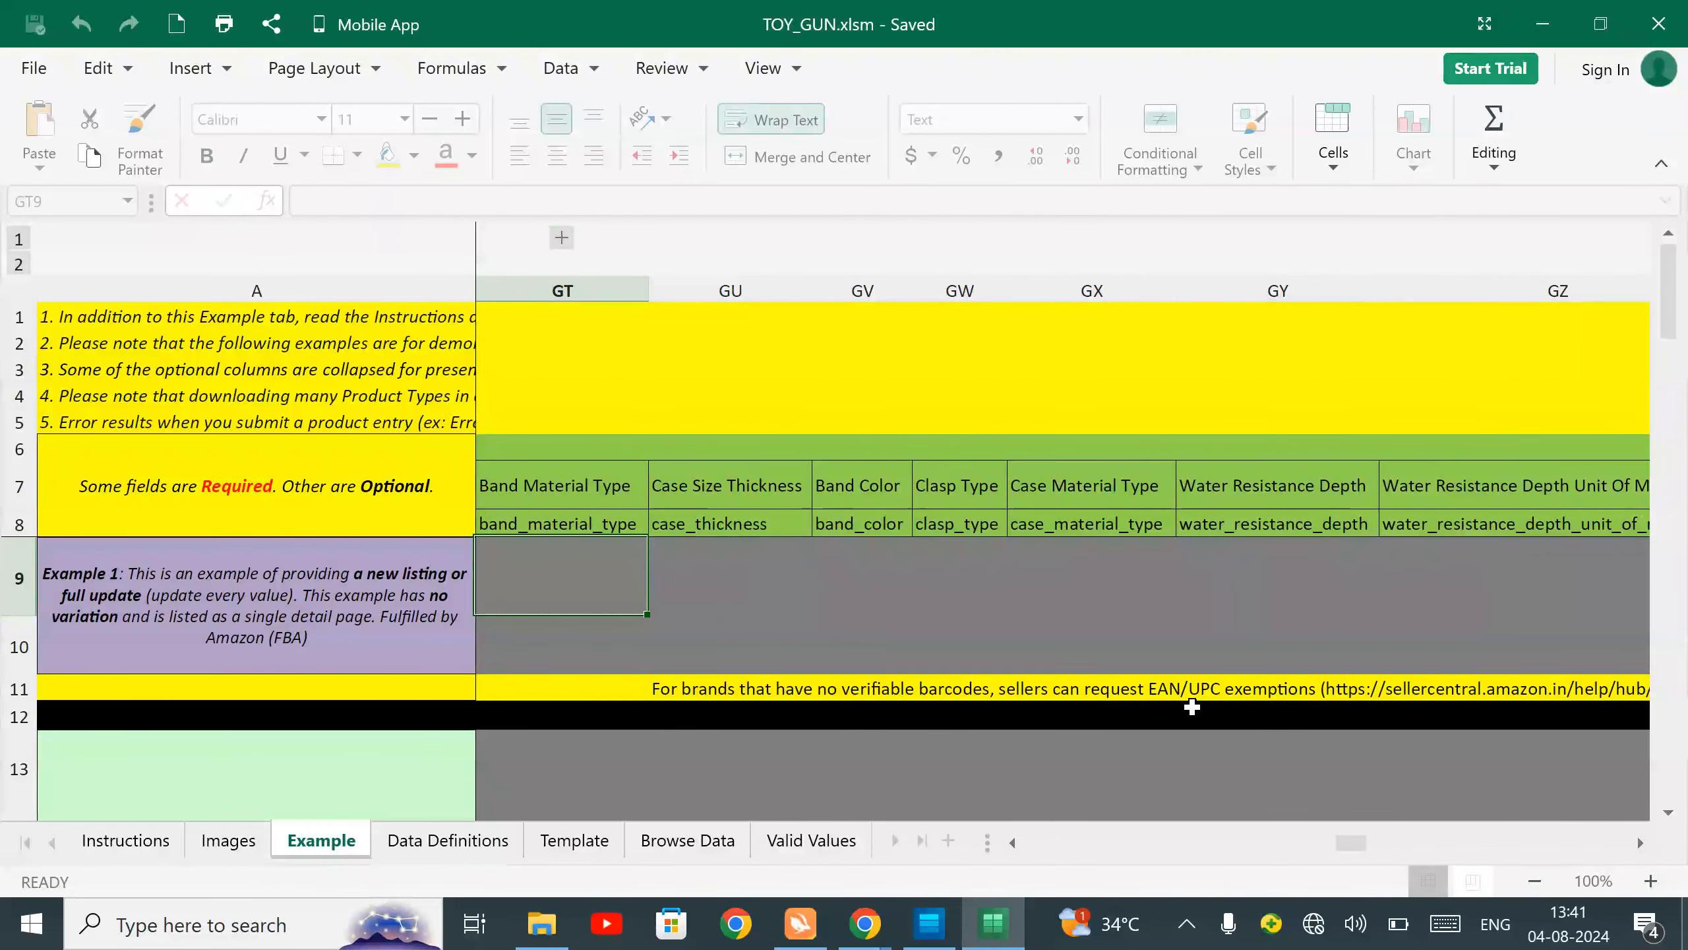
Look back along row 9 from the Band Material Type column to the Target Audience columns.
{"action": "key", "text": "Left"}
{"action": "key", "text": "Left"}
{"action": "key", "text": "Left"}
{"action": "key", "text": "Left"}
{"action": "key", "text": "Left"}
{"action": "key", "text": "Left"}
{"action": "key", "text": "Left"}
{"action": "key", "text": "Left"}
{"action": "key", "text": "Left"}
{"action": "key", "text": "Left"}
{"action": "key", "text": "Left"}
{"action": "key", "text": "Left"}
{"action": "key", "text": "Left"}
{"action": "key", "text": "Left"}
{"action": "key", "text": "Left"}
{"action": "key", "text": "Left"}
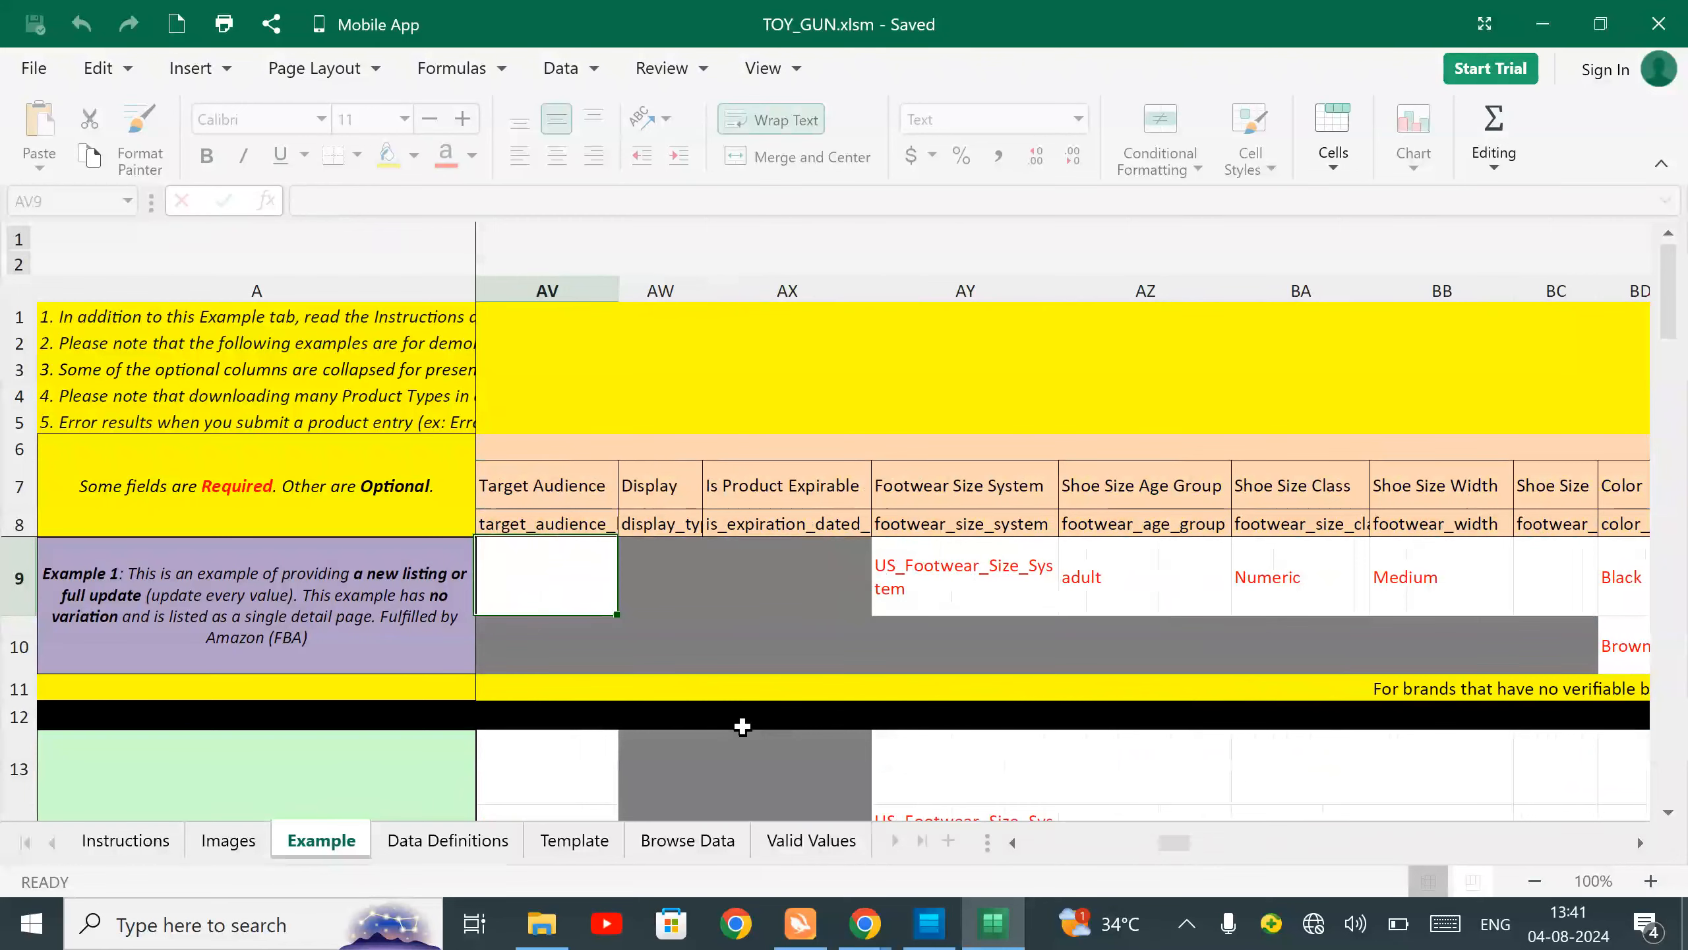
{"action": "key", "text": "Left"}
{"action": "key", "text": "Left"}
{"action": "key", "text": "Left"}
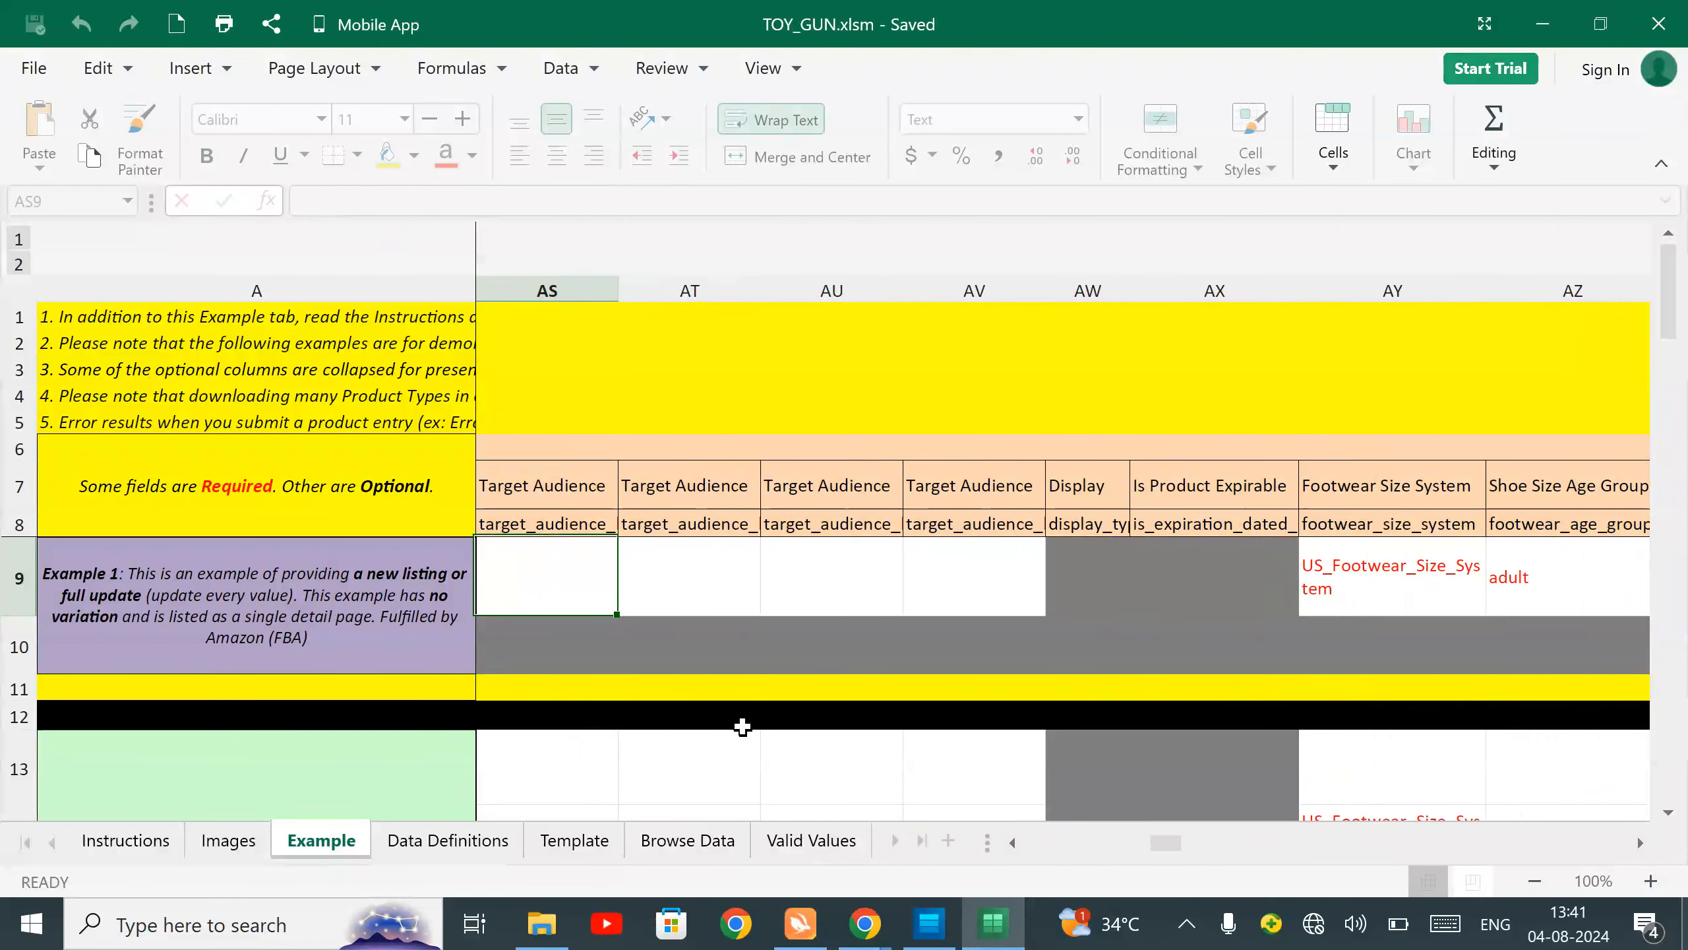
Look back along row 9 from Target Audience to the start and select the feed_product_type header cell.
{"action": "key", "text": "Left"}
{"action": "key", "text": "Left"}
{"action": "key", "text": "Left"}
{"action": "key", "text": "Left"}
{"action": "key", "text": "Left"}
{"action": "key", "text": "Left"}
{"action": "key", "text": "Left"}
{"action": "key", "text": "Left"}
{"action": "key", "text": "Left"}
{"action": "key", "text": "Left"}
{"action": "key", "text": "Left"}
{"action": "key", "text": "Left"}
{"action": "key", "text": "Left"}
{"action": "key", "text": "Left"}
{"action": "key", "text": "Left"}
{"action": "key", "text": "Left"}
{"action": "key", "text": "Left"}
{"action": "key", "text": "Left"}
{"action": "key", "text": "Left"}
{"action": "key", "text": "Left"}
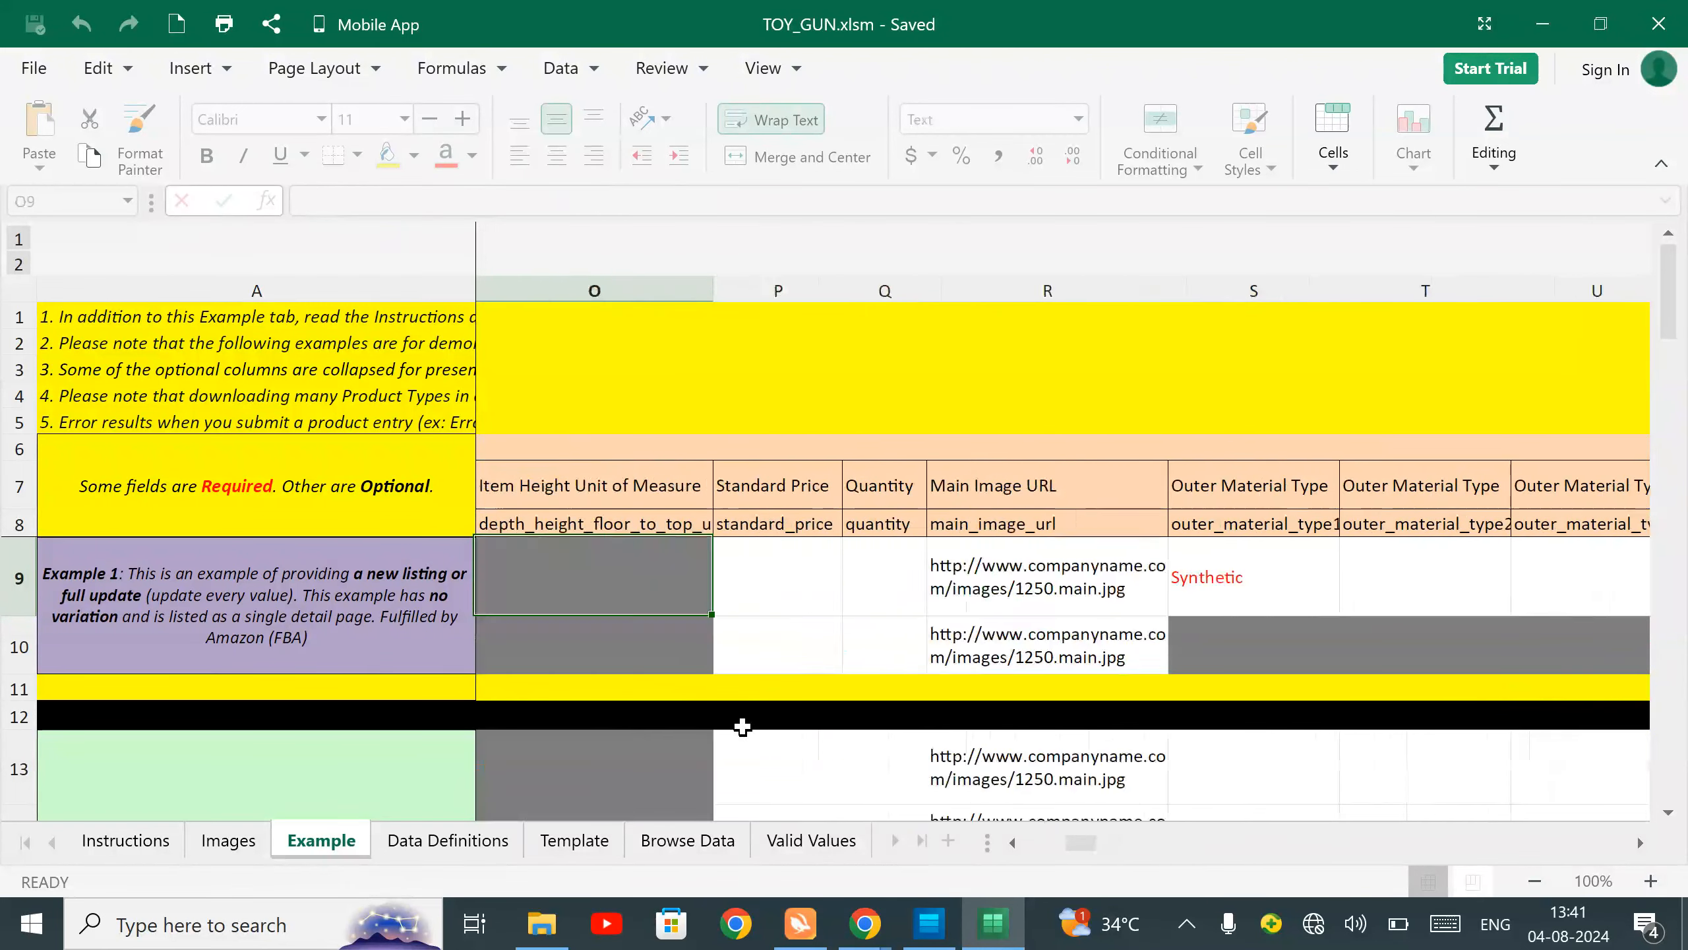
{"action": "key", "text": "Left"}
{"action": "key", "text": "Left"}
{"action": "key", "text": "Left"}
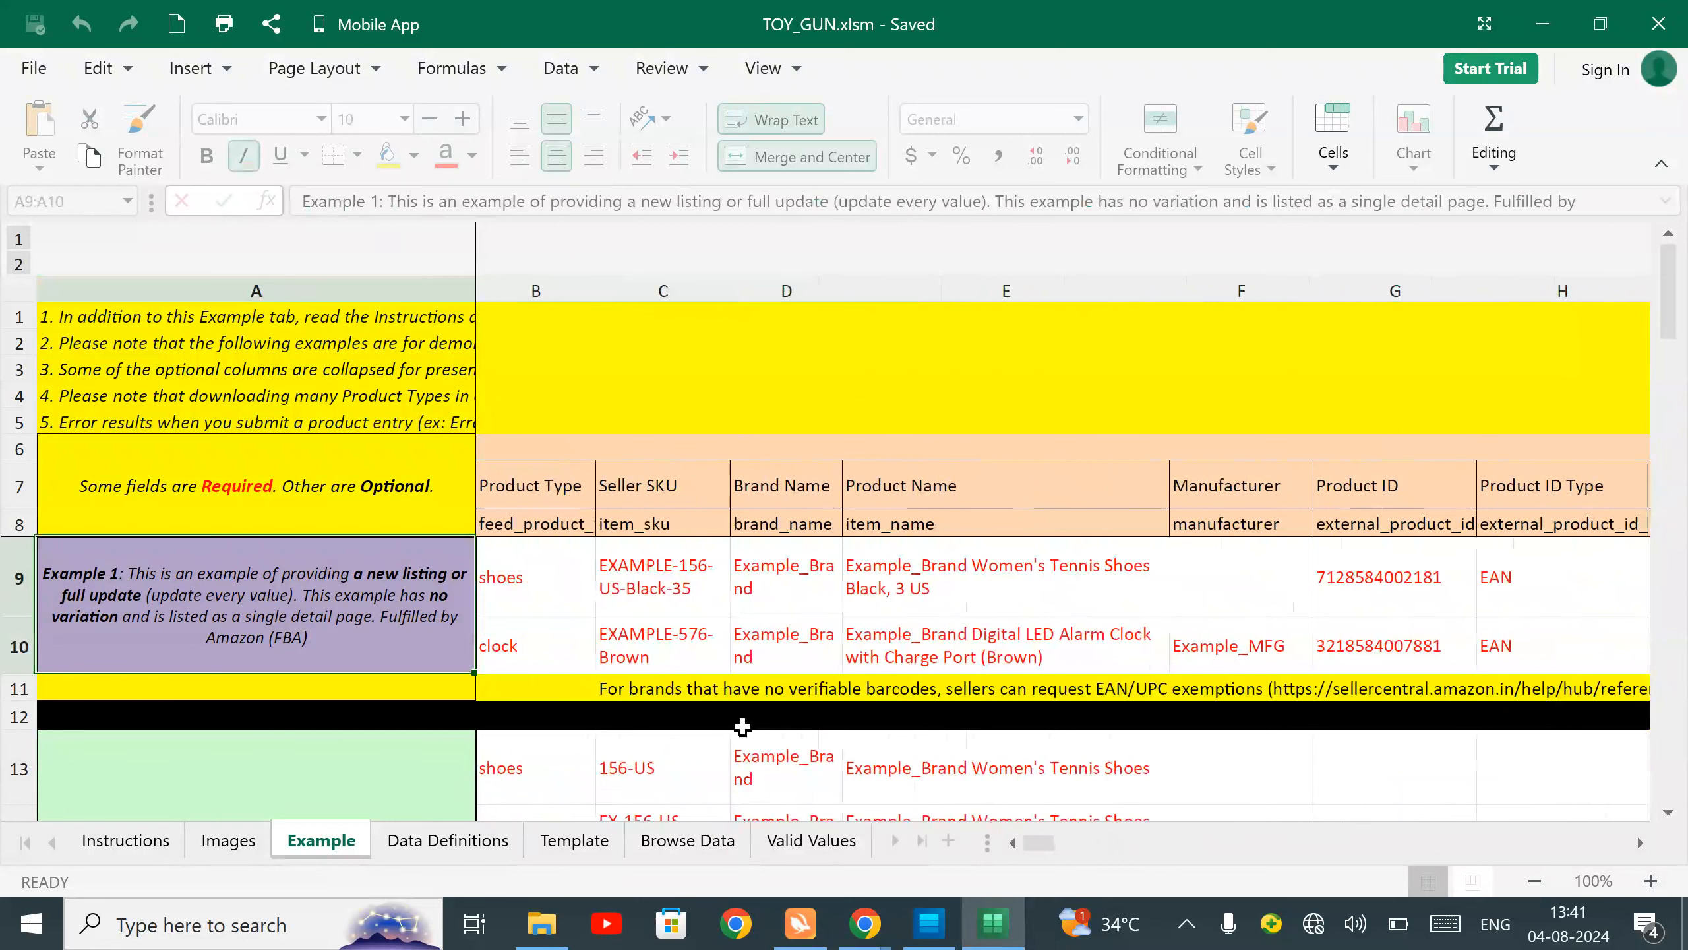
{"action": "left_click", "coordinate": [566, 521]}
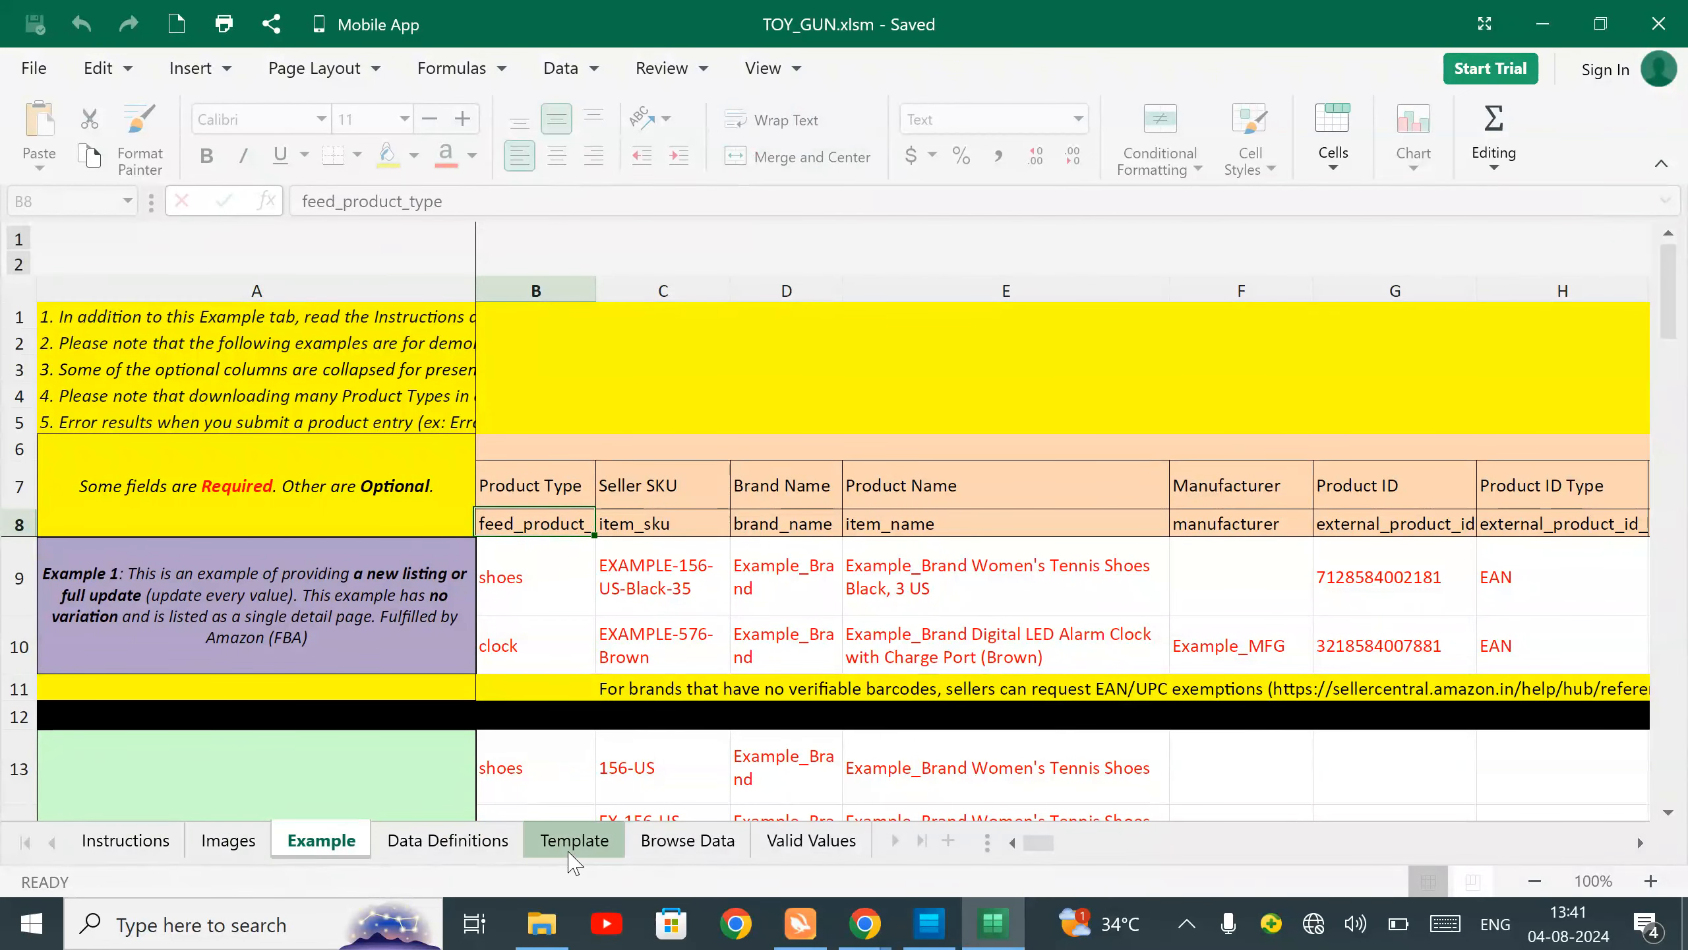
Read the Instructions sheet's guidance on saving a copy of the file and filling in the Required fields.
{"action": "left_click", "coordinate": [126, 841]}
{"action": "scroll", "coordinate": [382, 503], "scroll_direction": "down", "scroll_amount": 3}
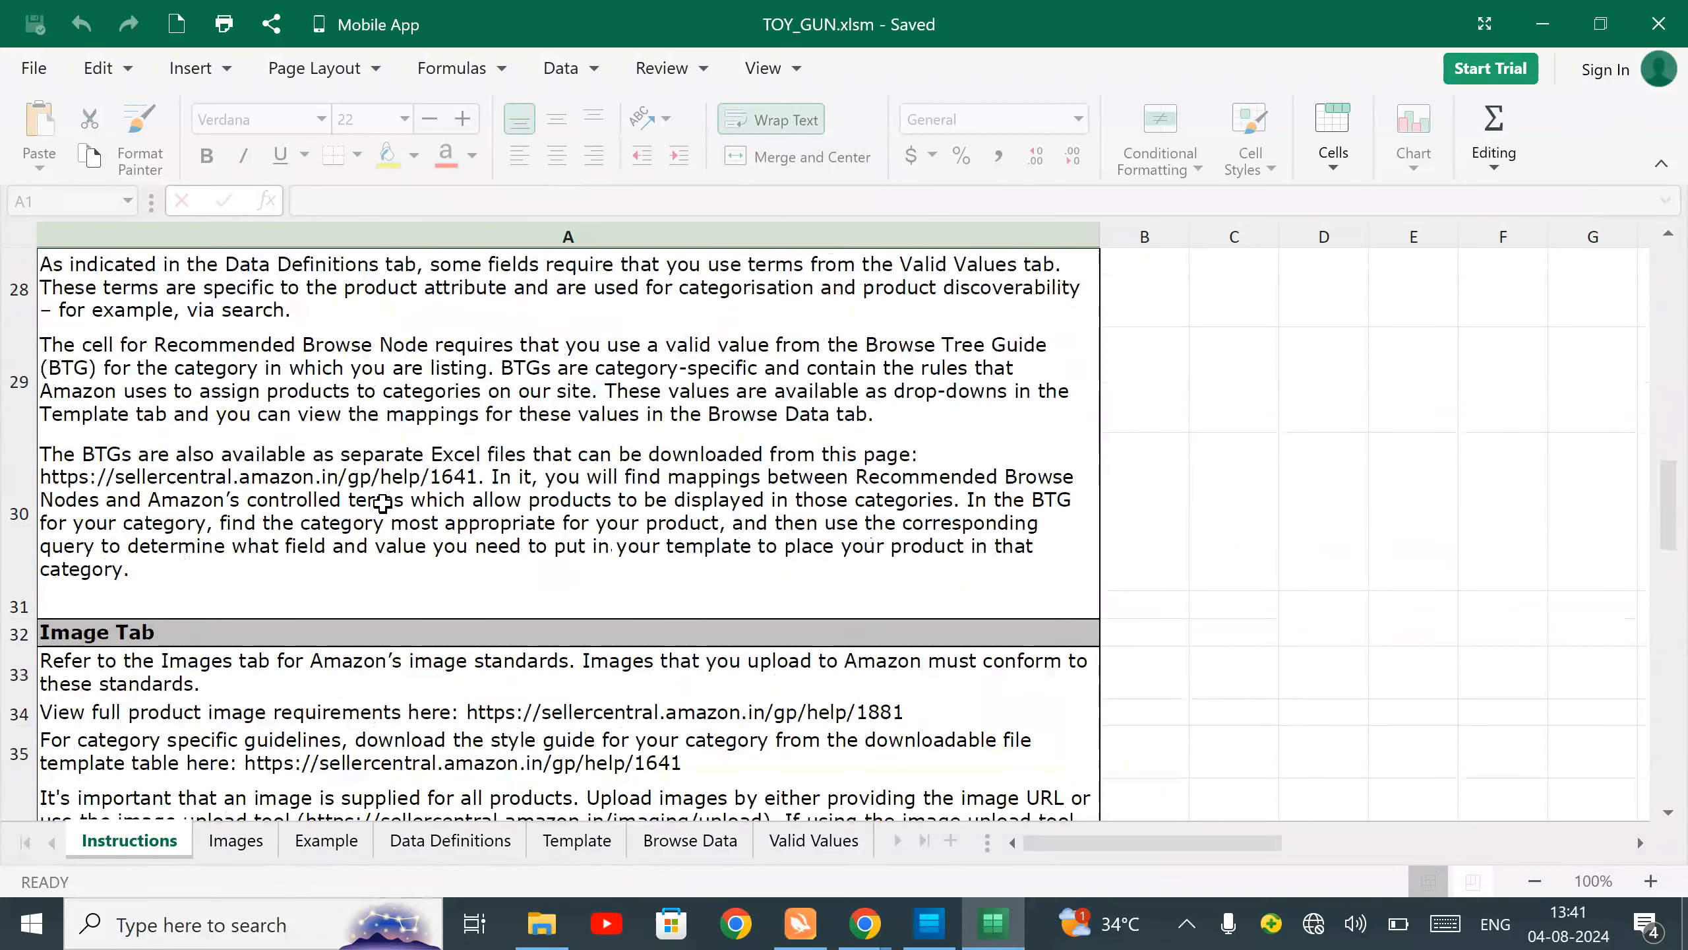
{"action": "scroll", "coordinate": [383, 503], "scroll_direction": "up", "scroll_amount": 4}
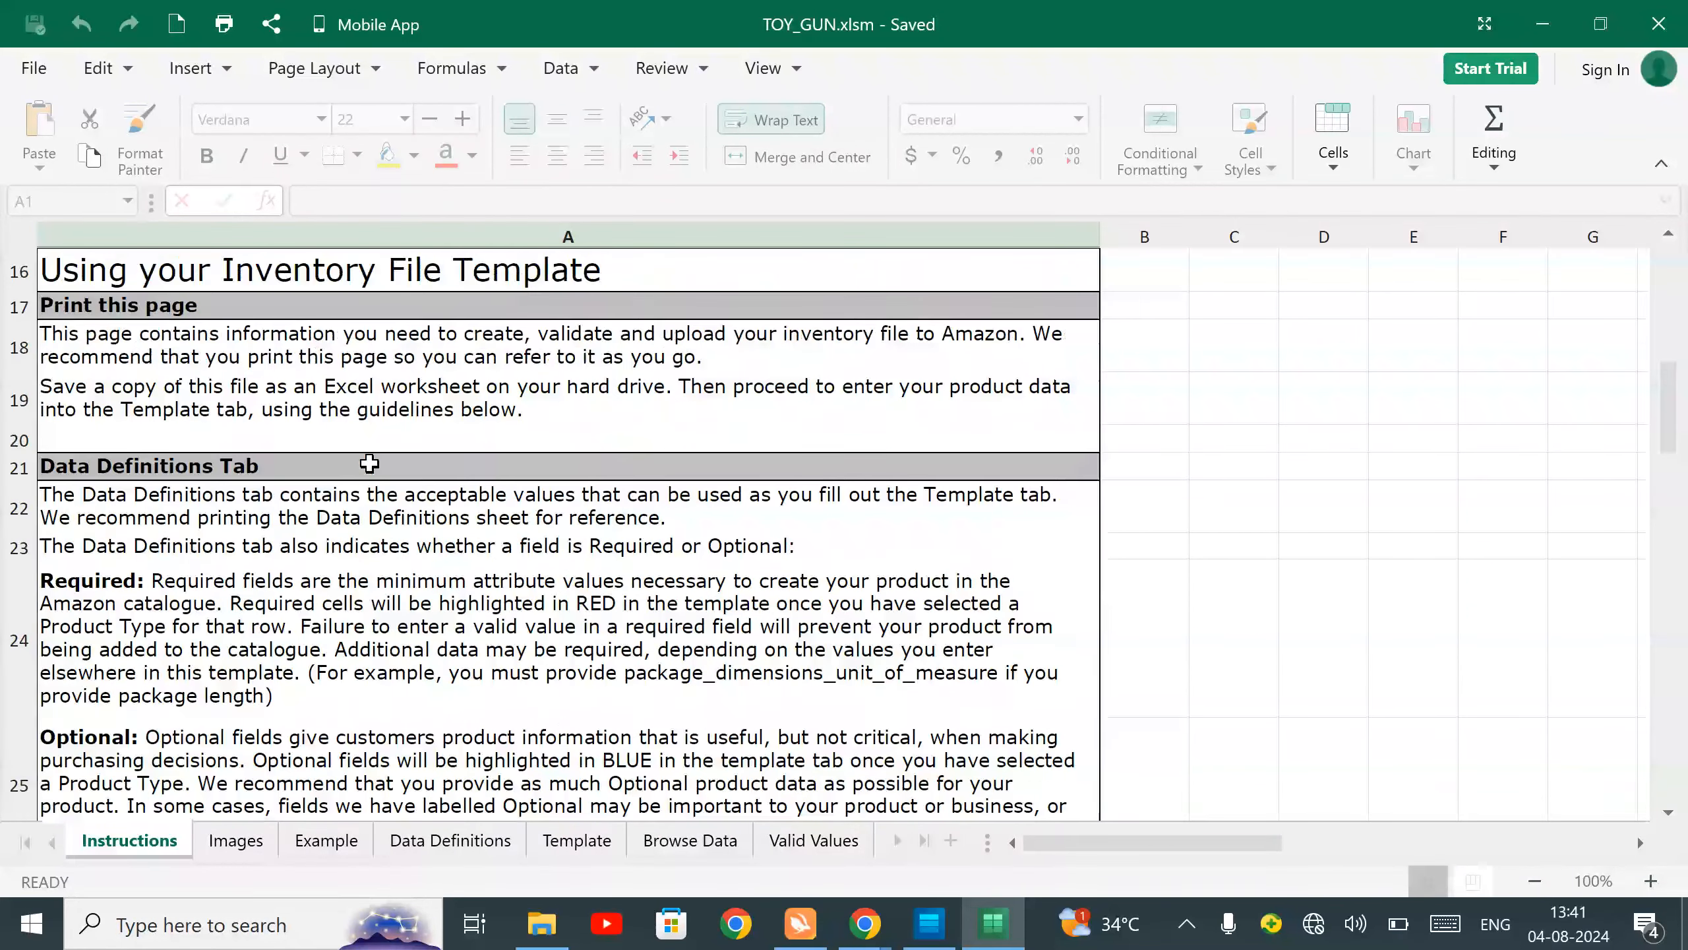
{"action": "left_click", "coordinate": [418, 393]}
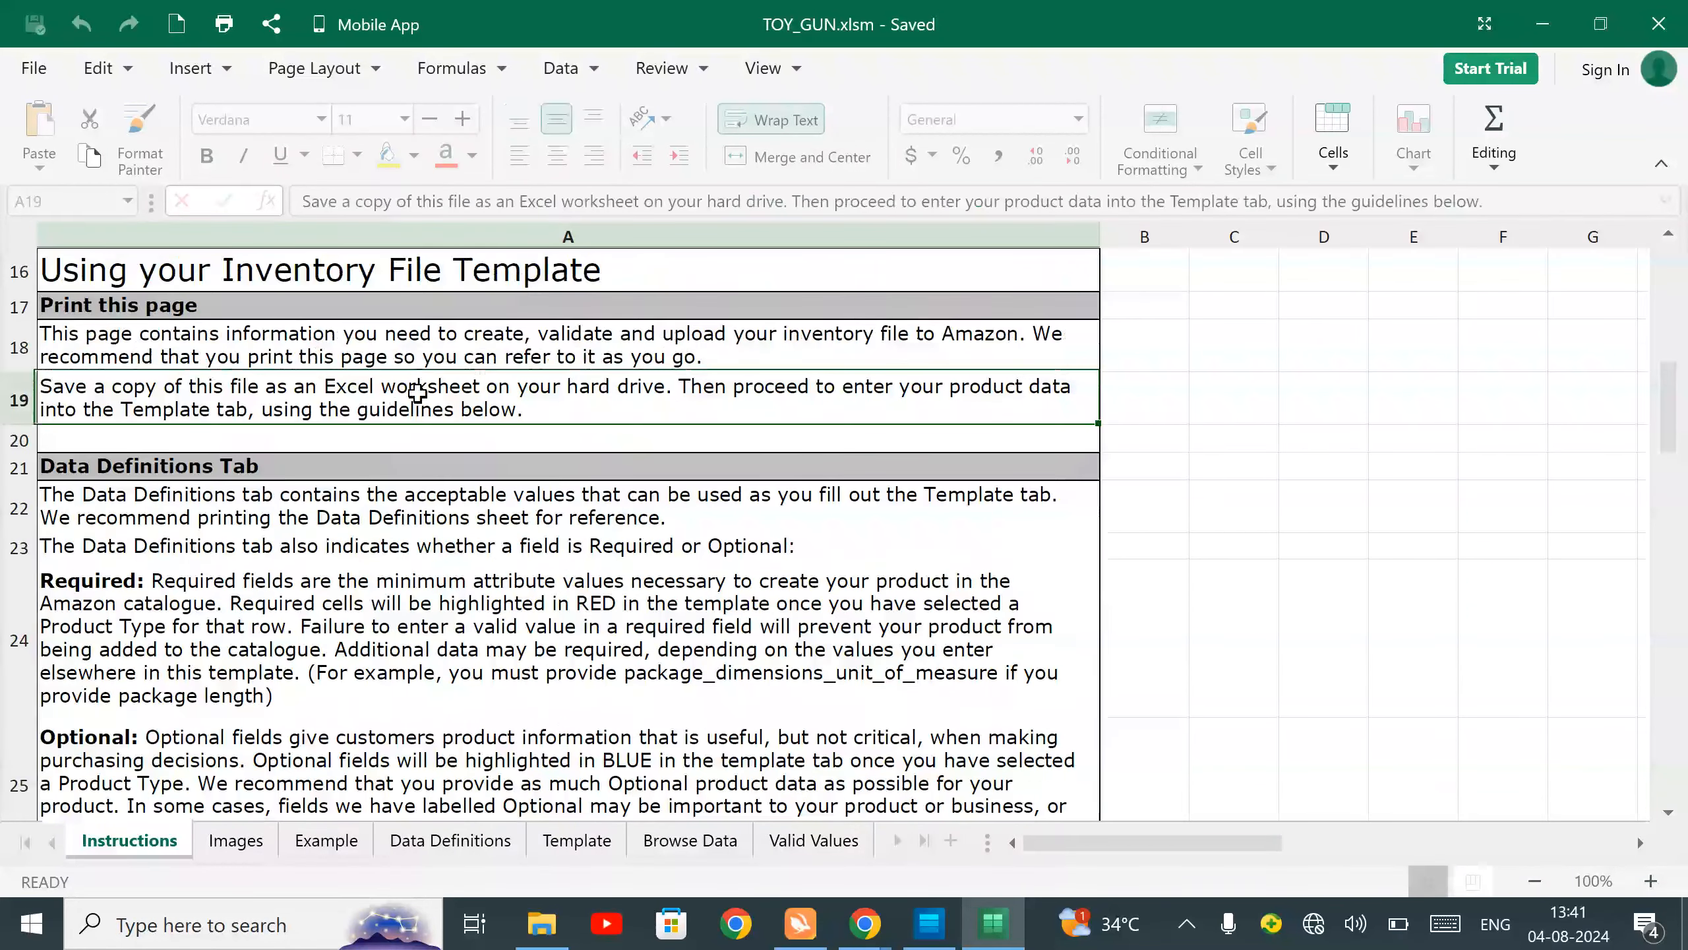
{"action": "left_click", "coordinate": [336, 637]}
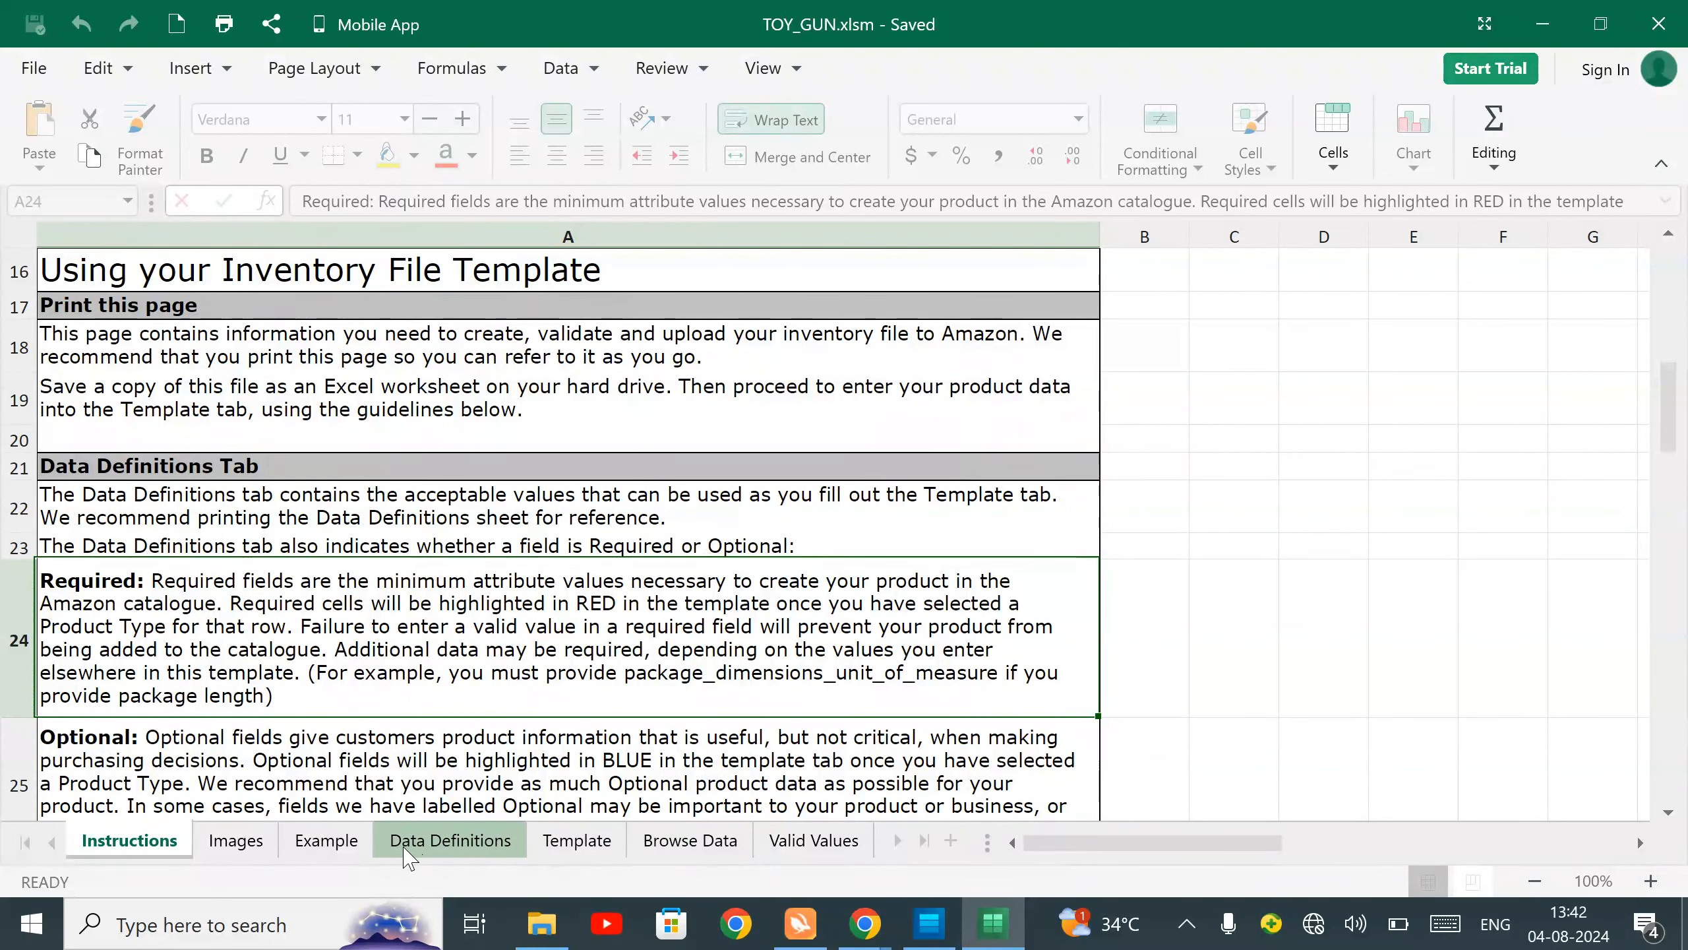
Open the Template sheet and go back along its row 2 headers from Manufacturer to Product Type.
{"action": "left_click", "coordinate": [472, 853]}
{"action": "left_click", "coordinate": [579, 840]}
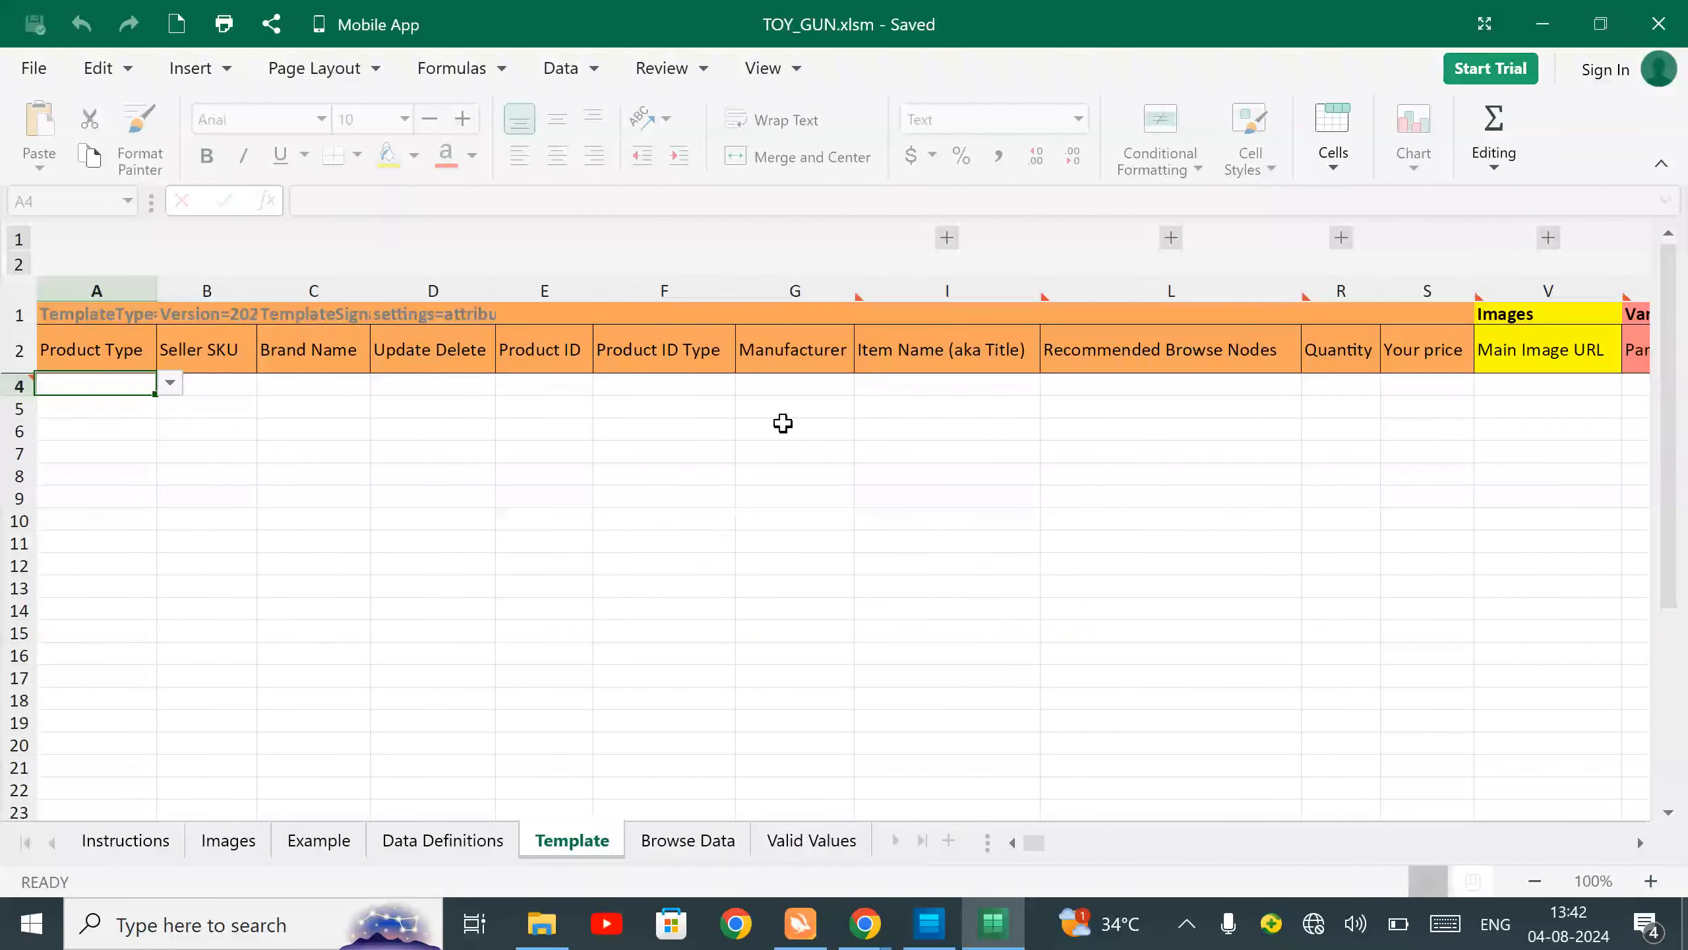
{"action": "left_click", "coordinate": [815, 363]}
{"action": "key", "text": "Left"}
{"action": "key", "text": "Left"}
{"action": "key", "text": "Left"}
{"action": "key", "text": "Left"}
{"action": "key", "text": "Left"}
{"action": "key", "text": "Left"}
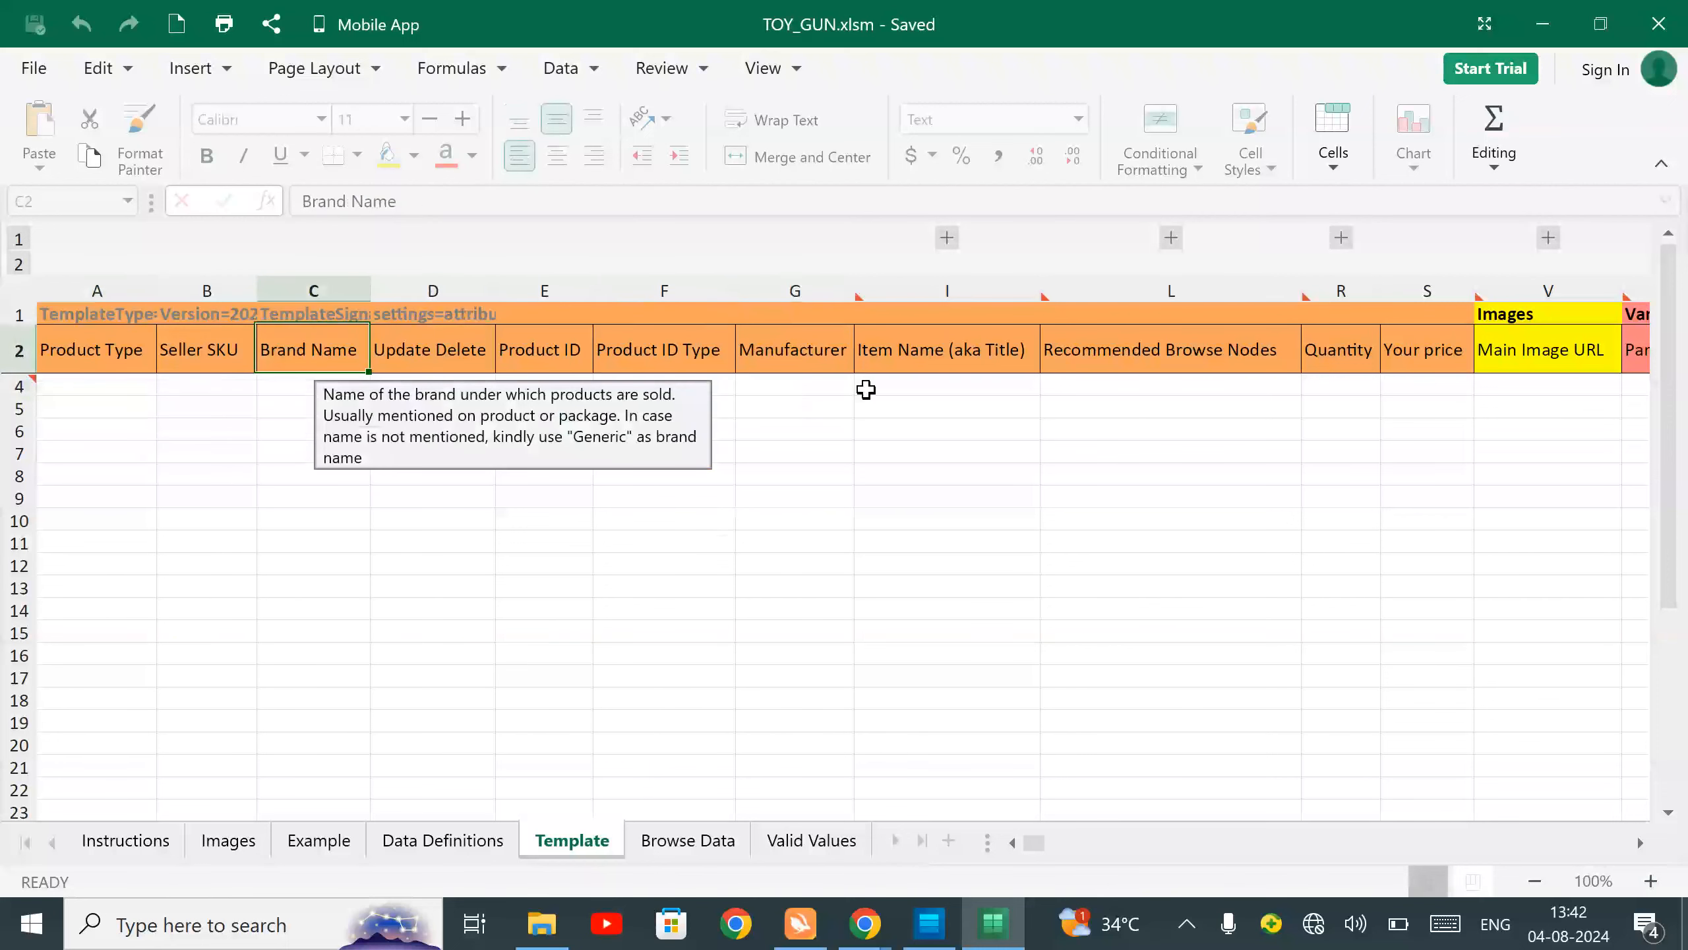
Select the row 2 headers from Product Type to Your price, A2:S2.
{"action": "key", "text": "shift+Right"}
{"action": "key", "text": "shift+Right"}
{"action": "key", "text": "shift+Right"}
{"action": "key", "text": "shift+Right"}
{"action": "key", "text": "shift+Right"}
{"action": "key", "text": "shift+Right"}
{"action": "key", "text": "shift+Right"}
{"action": "key", "text": "shift+Right"}
{"action": "key", "text": "shift+Right"}
{"action": "key", "text": "shift+Right"}
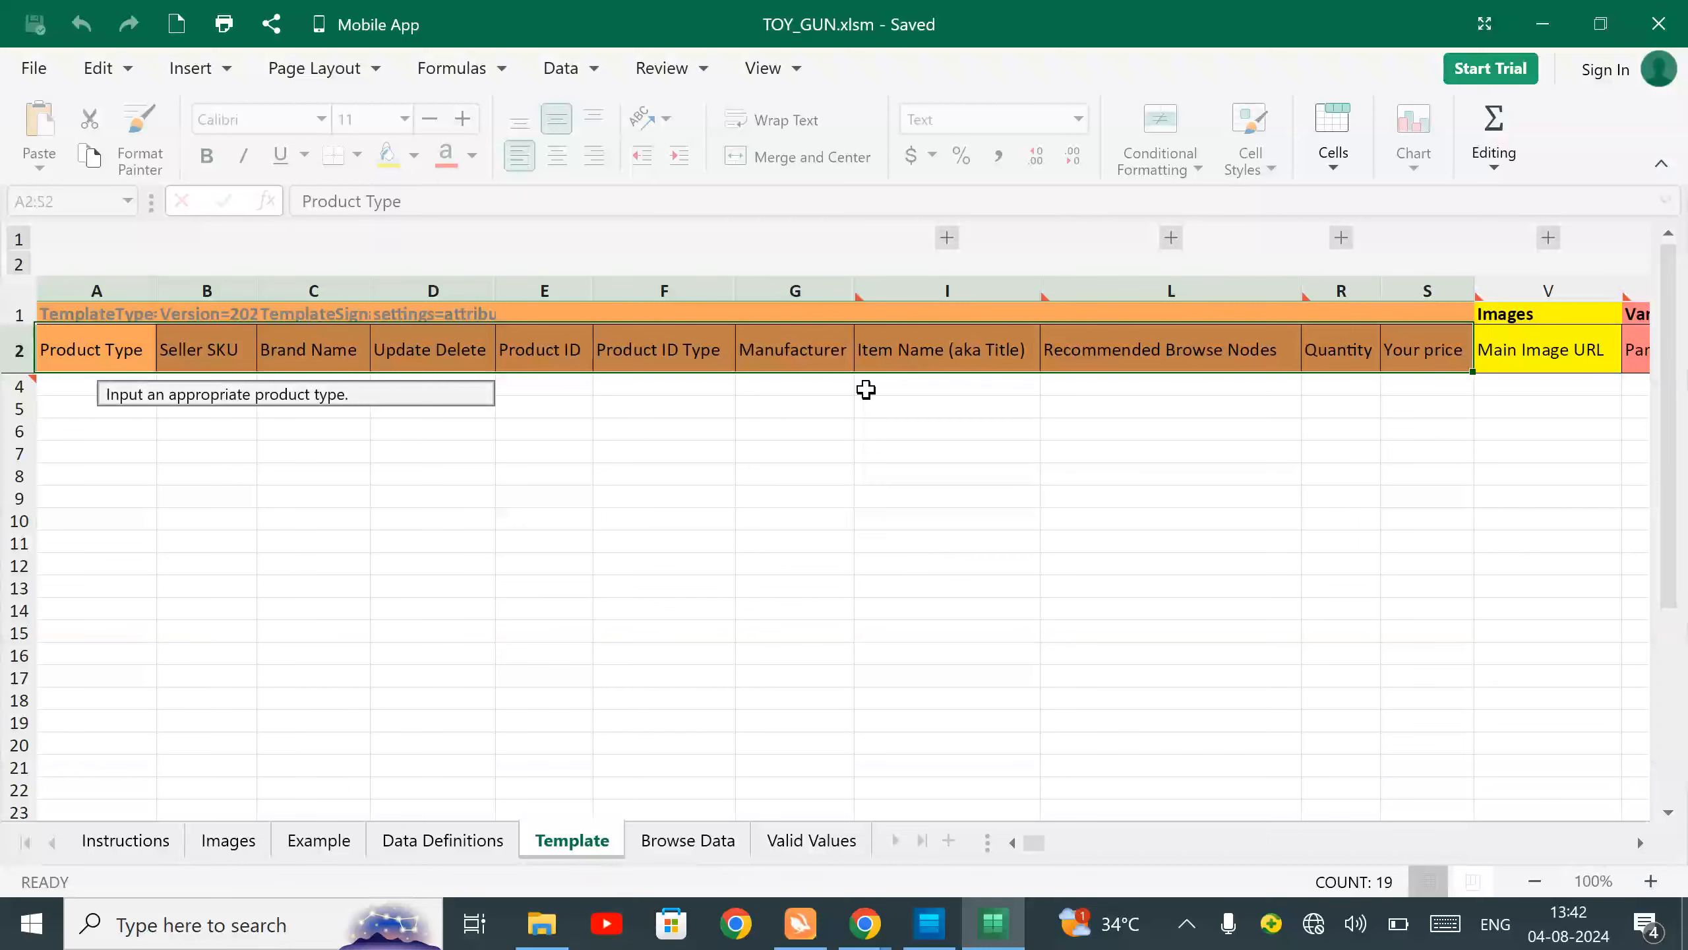
Examine the Template's row 2 headers and their notes from Product Type through Main Image URL to Parentage.
{"action": "key", "text": "Right"}
{"action": "key", "text": "Right"}
{"action": "key", "text": "Right"}
{"action": "key", "text": "Right"}
{"action": "key", "text": "Right"}
{"action": "key", "text": "Right"}
{"action": "key", "text": "Right"}
{"action": "key", "text": "Right"}
{"action": "key", "text": "Right"}
{"action": "key", "text": "Right"}
{"action": "key", "text": "Right"}
{"action": "key", "text": "Right"}
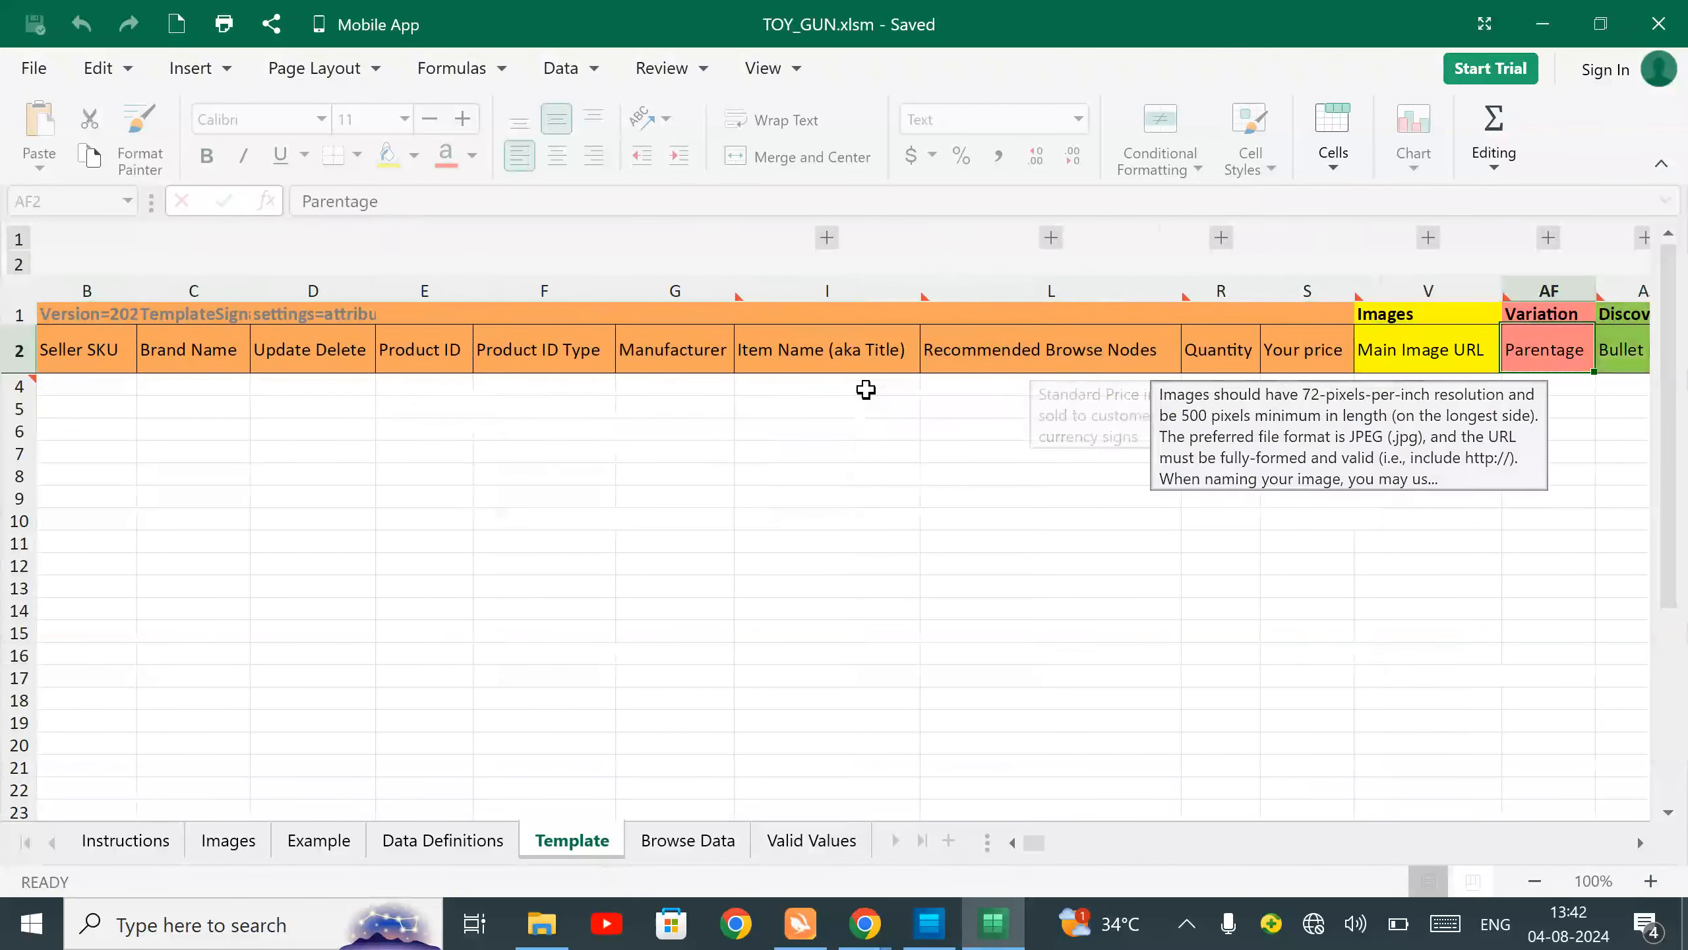
Look over the remaining row 2 headers from the Discovery columns through Dimensions, Compliance and Offer to b2b.
{"action": "key", "text": "Right"}
{"action": "key", "text": "Right"}
{"action": "key", "text": "Right"}
{"action": "key", "text": "Right"}
{"action": "key", "text": "Right"}
{"action": "key", "text": "Right"}
{"action": "key", "text": "Right"}
{"action": "key", "text": "Right"}
{"action": "key", "text": "Right"}
{"action": "key", "text": "Right"}
{"action": "key", "text": "Right"}
{"action": "key", "text": "Right"}
{"action": "key", "text": "Right"}
{"action": "key", "text": "Right"}
{"action": "key", "text": "Right"}
{"action": "key", "text": "Right"}
{"action": "key", "text": "Right"}
{"action": "key", "text": "Right"}
{"action": "key", "text": "Right"}
{"action": "key", "text": "Right"}
{"action": "key", "text": "Right"}
{"action": "key", "text": "Right"}
{"action": "key", "text": "Right"}
{"action": "key", "text": "Right"}
{"action": "key", "text": "Right"}
{"action": "key", "text": "Right"}
{"action": "key", "text": "Right"}
Look back along the Template's row 2 headers from the last columns to Product Type.
{"action": "key", "text": "Left"}
{"action": "key", "text": "Left"}
{"action": "key", "text": "Left"}
{"action": "key", "text": "Left"}
{"action": "key", "text": "Left"}
{"action": "key", "text": "Left"}
{"action": "key", "text": "Left"}
{"action": "key", "text": "Left"}
{"action": "key", "text": "Left"}
{"action": "key", "text": "Left"}
{"action": "key", "text": "Left"}
{"action": "key", "text": "Left"}
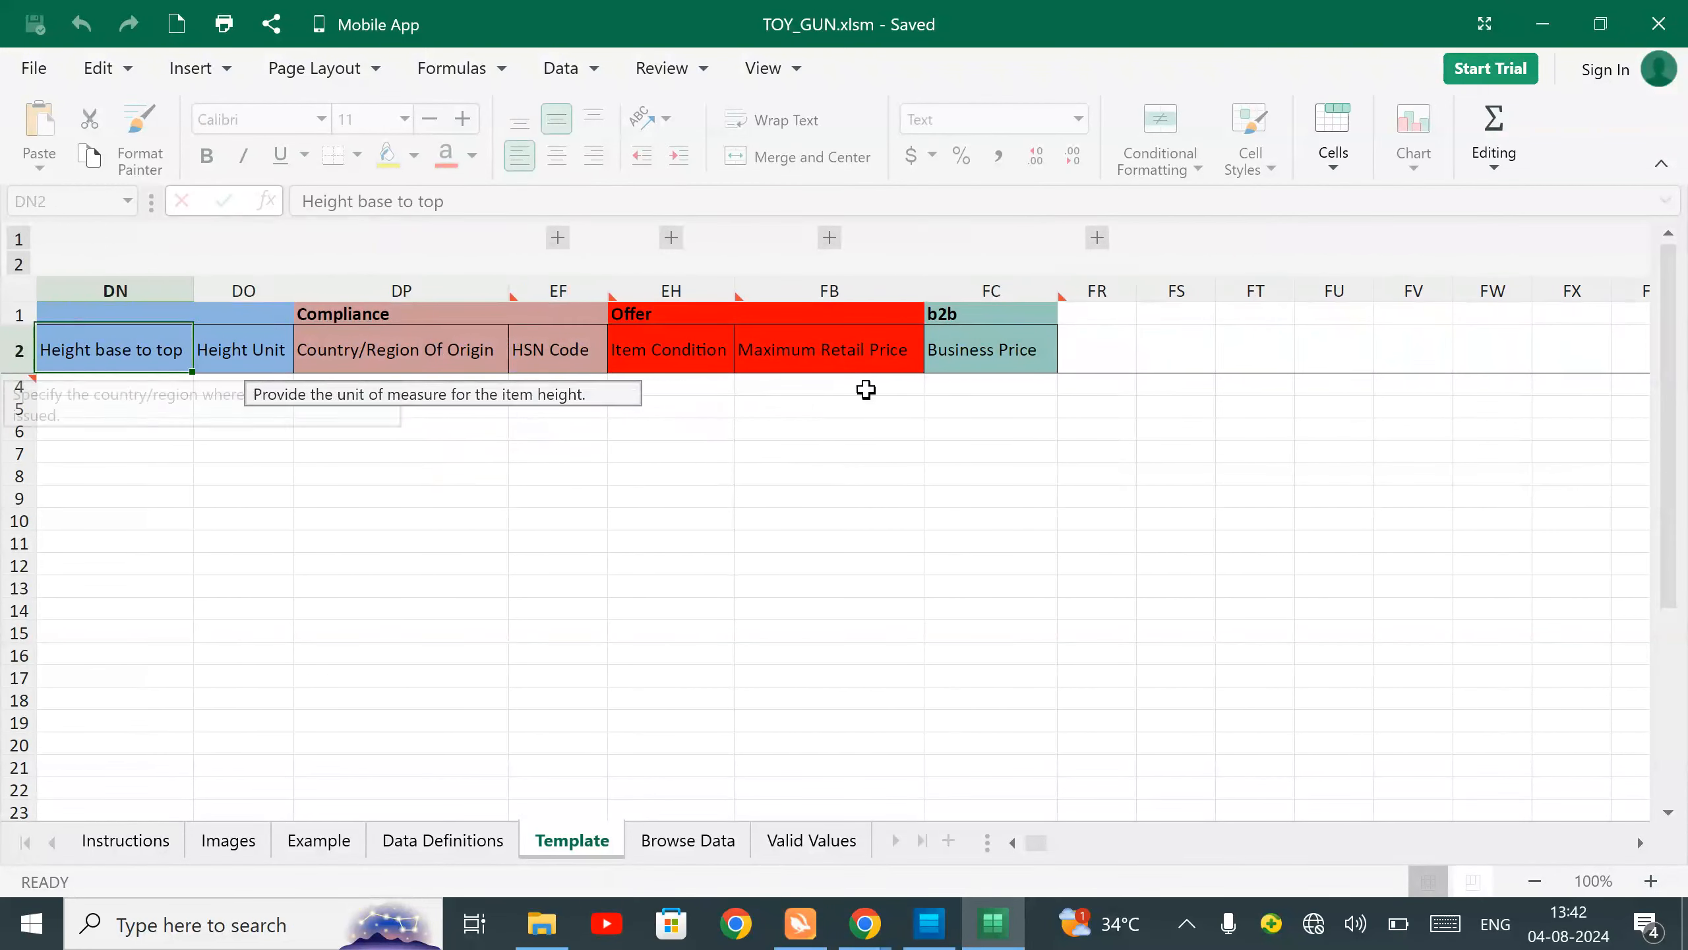
{"action": "key", "text": "Left"}
{"action": "key", "text": "Left"}
{"action": "key", "text": "Left"}
{"action": "key", "text": "Left"}
{"action": "key", "text": "Left"}
{"action": "key", "text": "Left"}
{"action": "key", "text": "Left"}
{"action": "key", "text": "Left"}
{"action": "key", "text": "Left"}
{"action": "key", "text": "Left"}
{"action": "key", "text": "Left"}
{"action": "key", "text": "Left"}
{"action": "key", "text": "Left"}
{"action": "key", "text": "Left"}
{"action": "key", "text": "Left"}
{"action": "key", "text": "Left"}
{"action": "key", "text": "Left"}
{"action": "key", "text": "Left"}
{"action": "key", "text": "Left"}
{"action": "key", "text": "Left"}
{"action": "key", "text": "Left"}
{"action": "key", "text": "Left"}
{"action": "key", "text": "Left"}
{"action": "key", "text": "Left"}
{"action": "key", "text": "Left"}
{"action": "key", "text": "Left"}
{"action": "key", "text": "Left"}
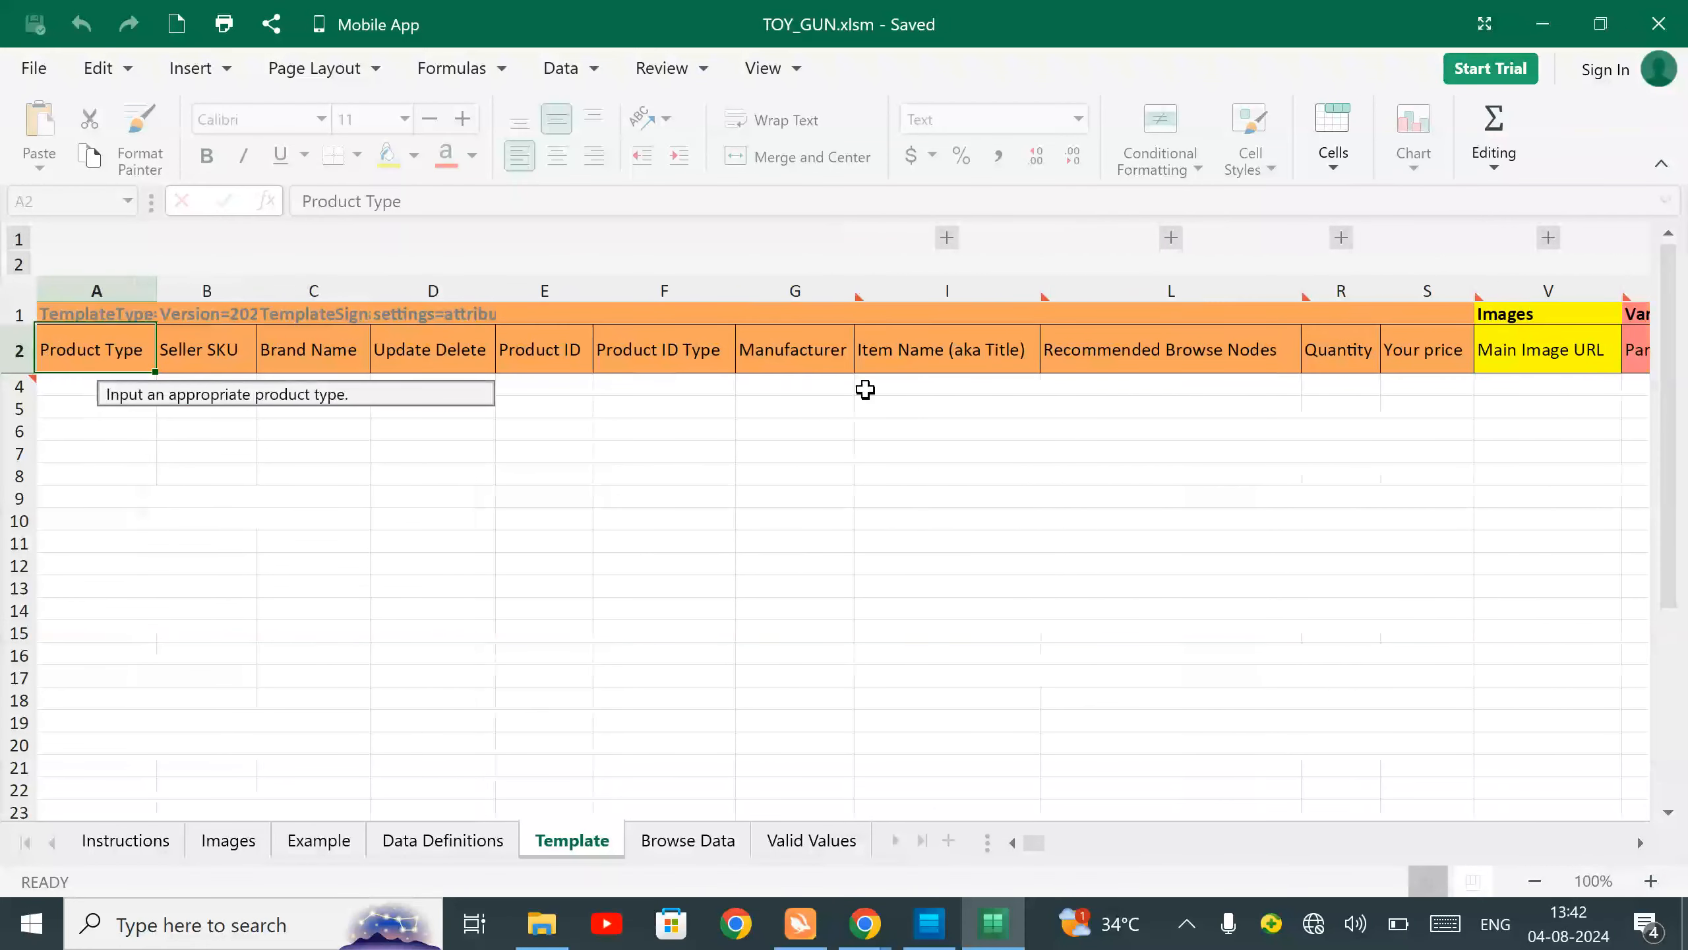
Check which product types can be chosen for the first entry row, cell A4.
{"action": "key", "text": "Down"}
{"action": "key", "text": "Down"}
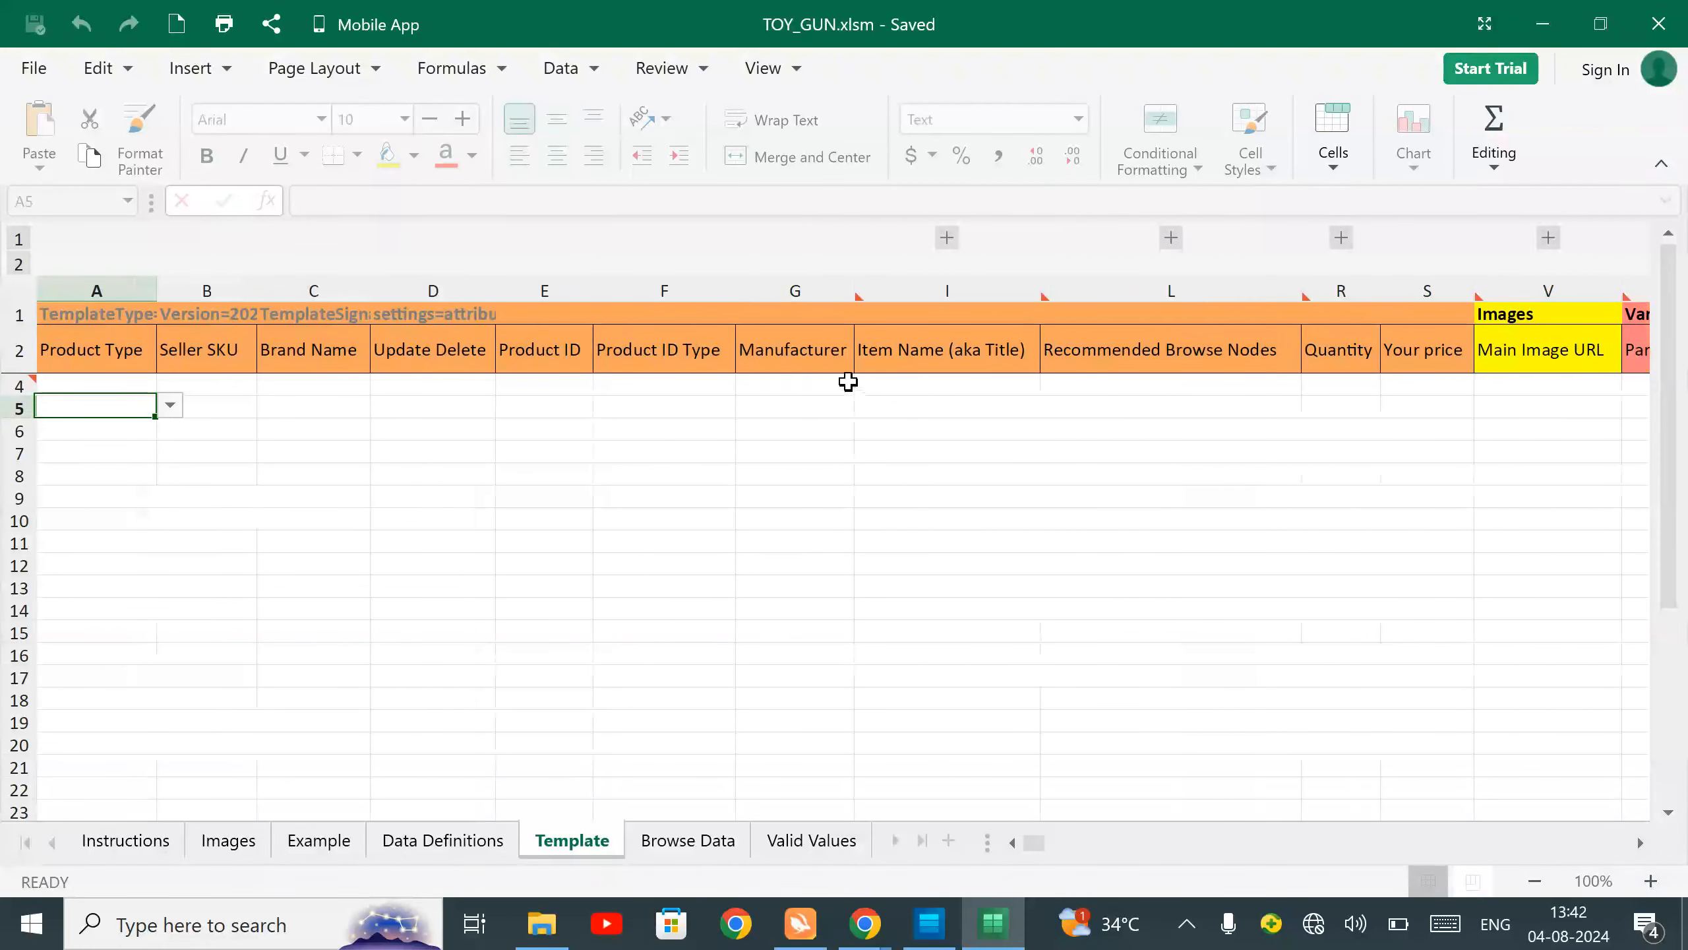
{"action": "left_click", "coordinate": [124, 382]}
{"action": "left_click", "coordinate": [170, 383]}
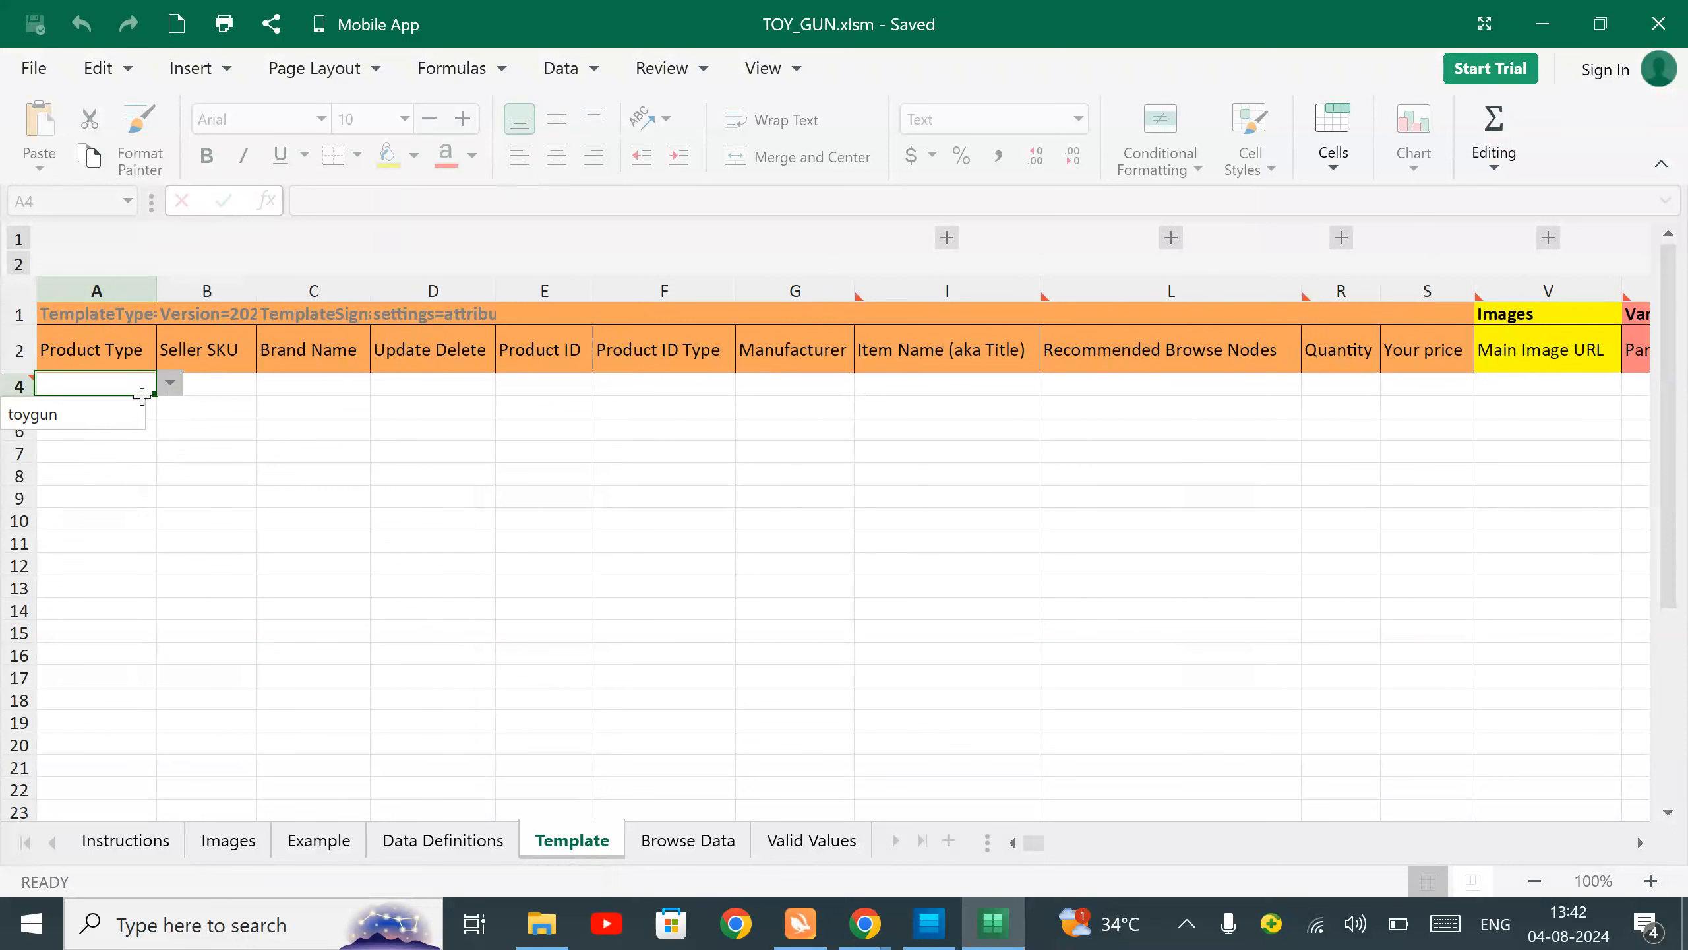
{"action": "key", "text": "Escape"}
Go to row 4's Seller SKU cell and check the choices offered for Brand Name.
{"action": "left_click", "coordinate": [207, 385]}
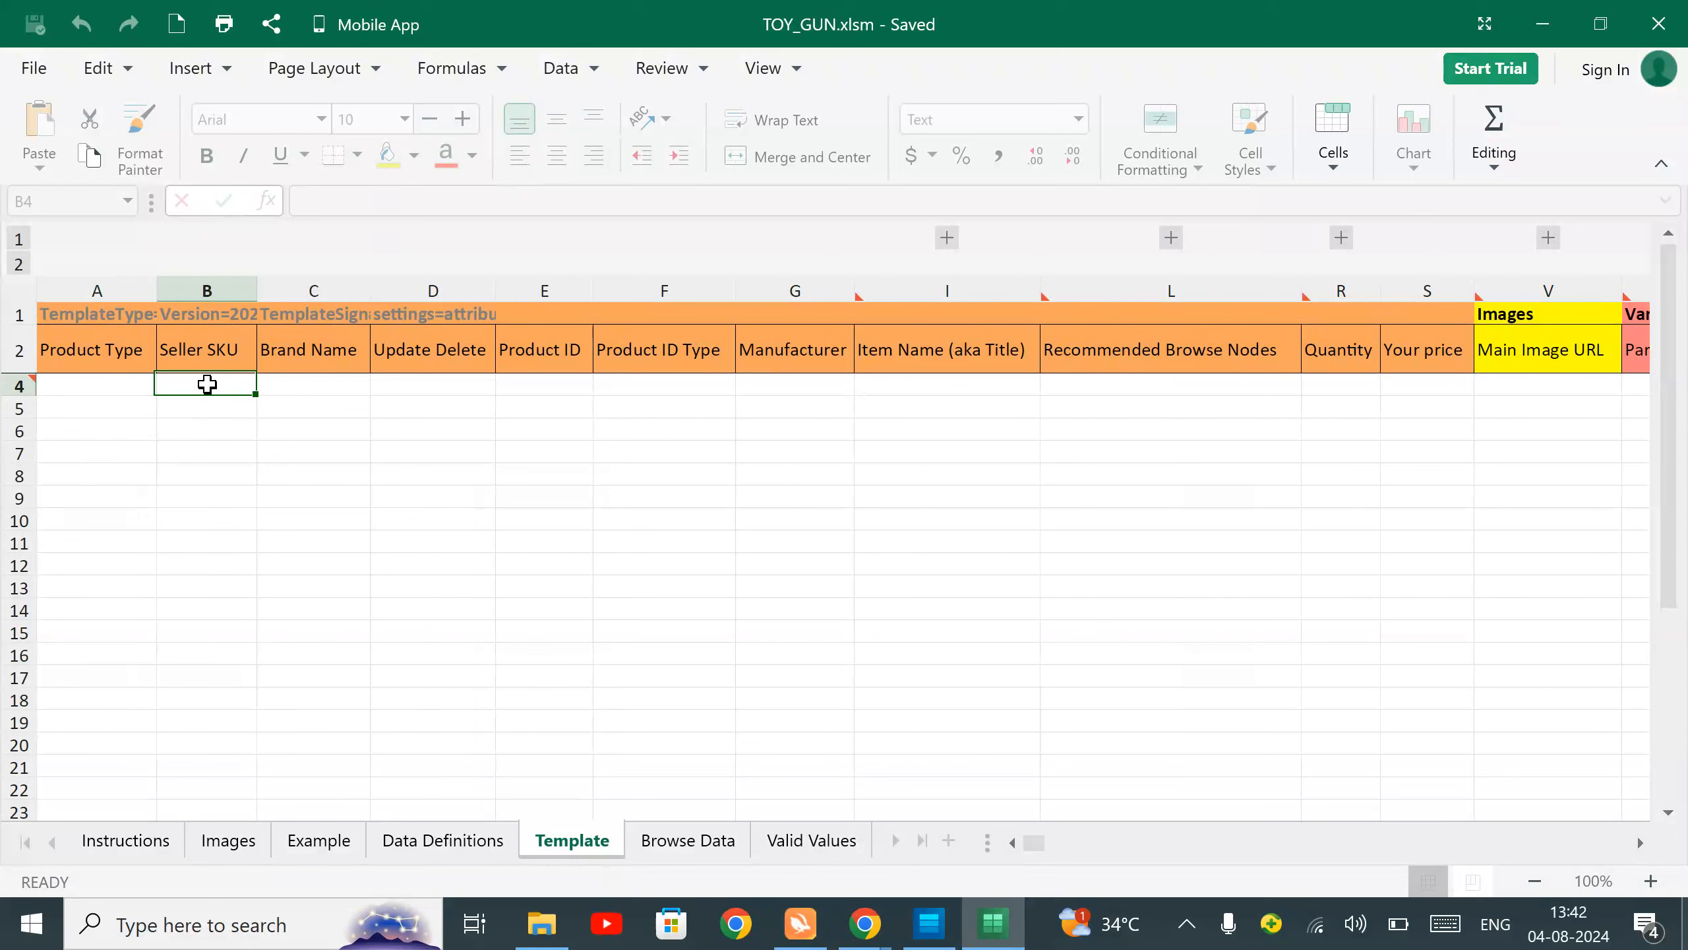
{"action": "left_click", "coordinate": [329, 385]}
{"action": "left_click", "coordinate": [383, 383]}
{"action": "key", "text": "Escape"}
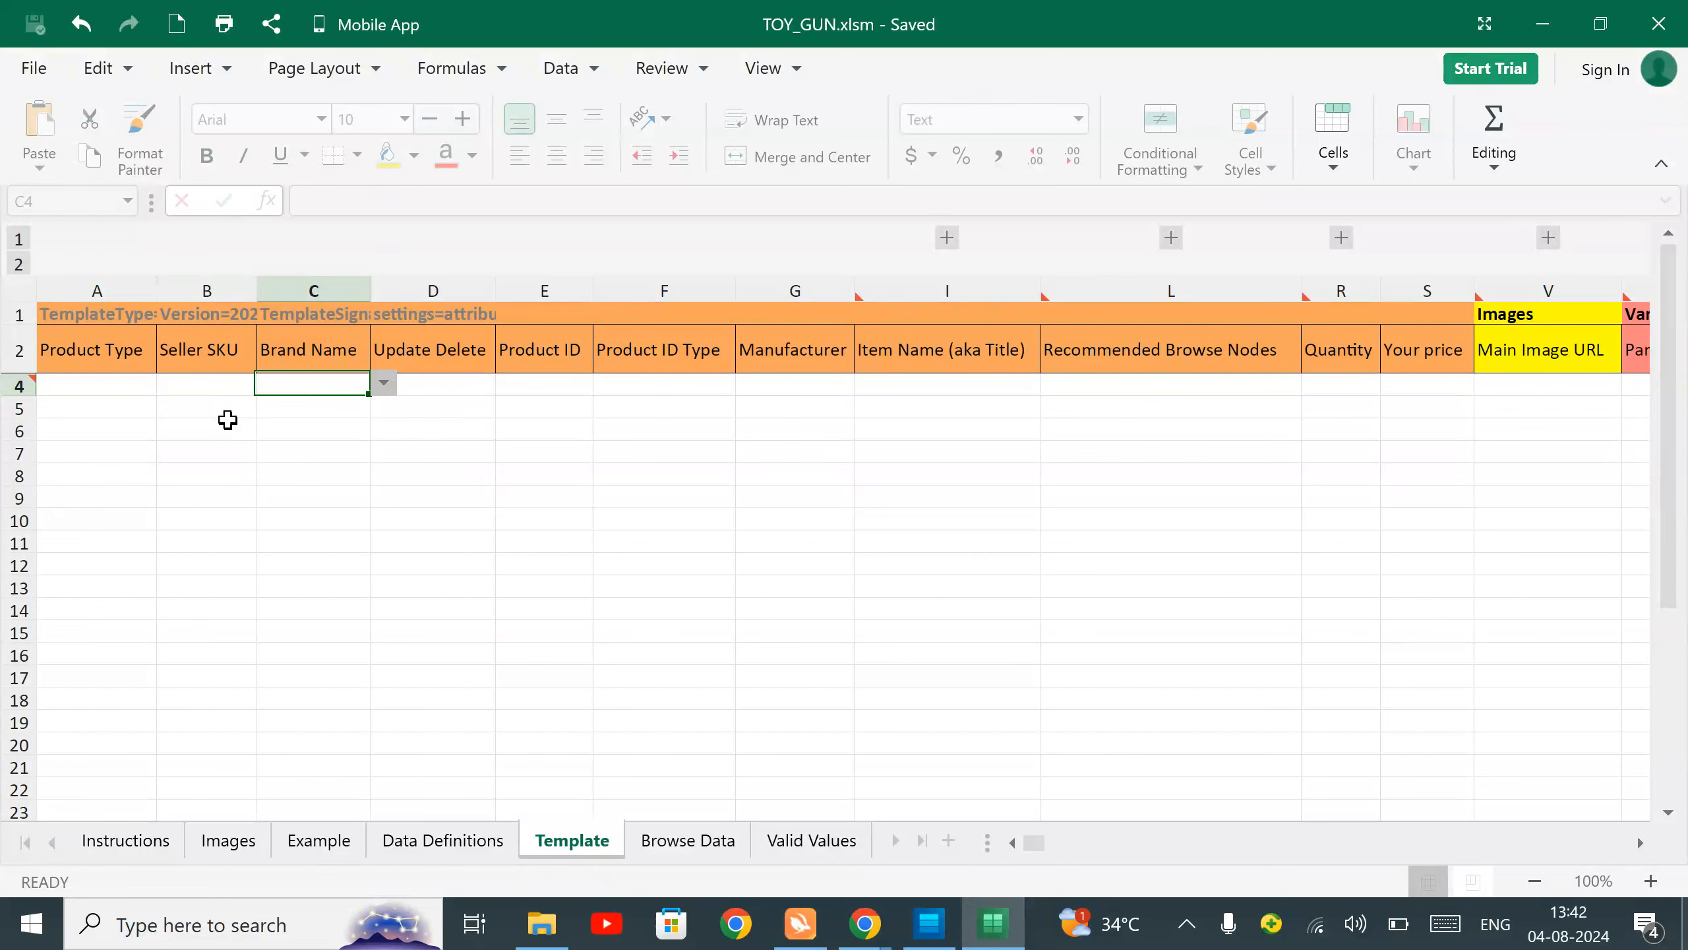
Check row 4's Update Delete and Product ID Type choices and the Product ID cell between them.
{"action": "left_click", "coordinate": [474, 401]}
{"action": "left_click", "coordinate": [470, 387]}
{"action": "left_click", "coordinate": [510, 388]}
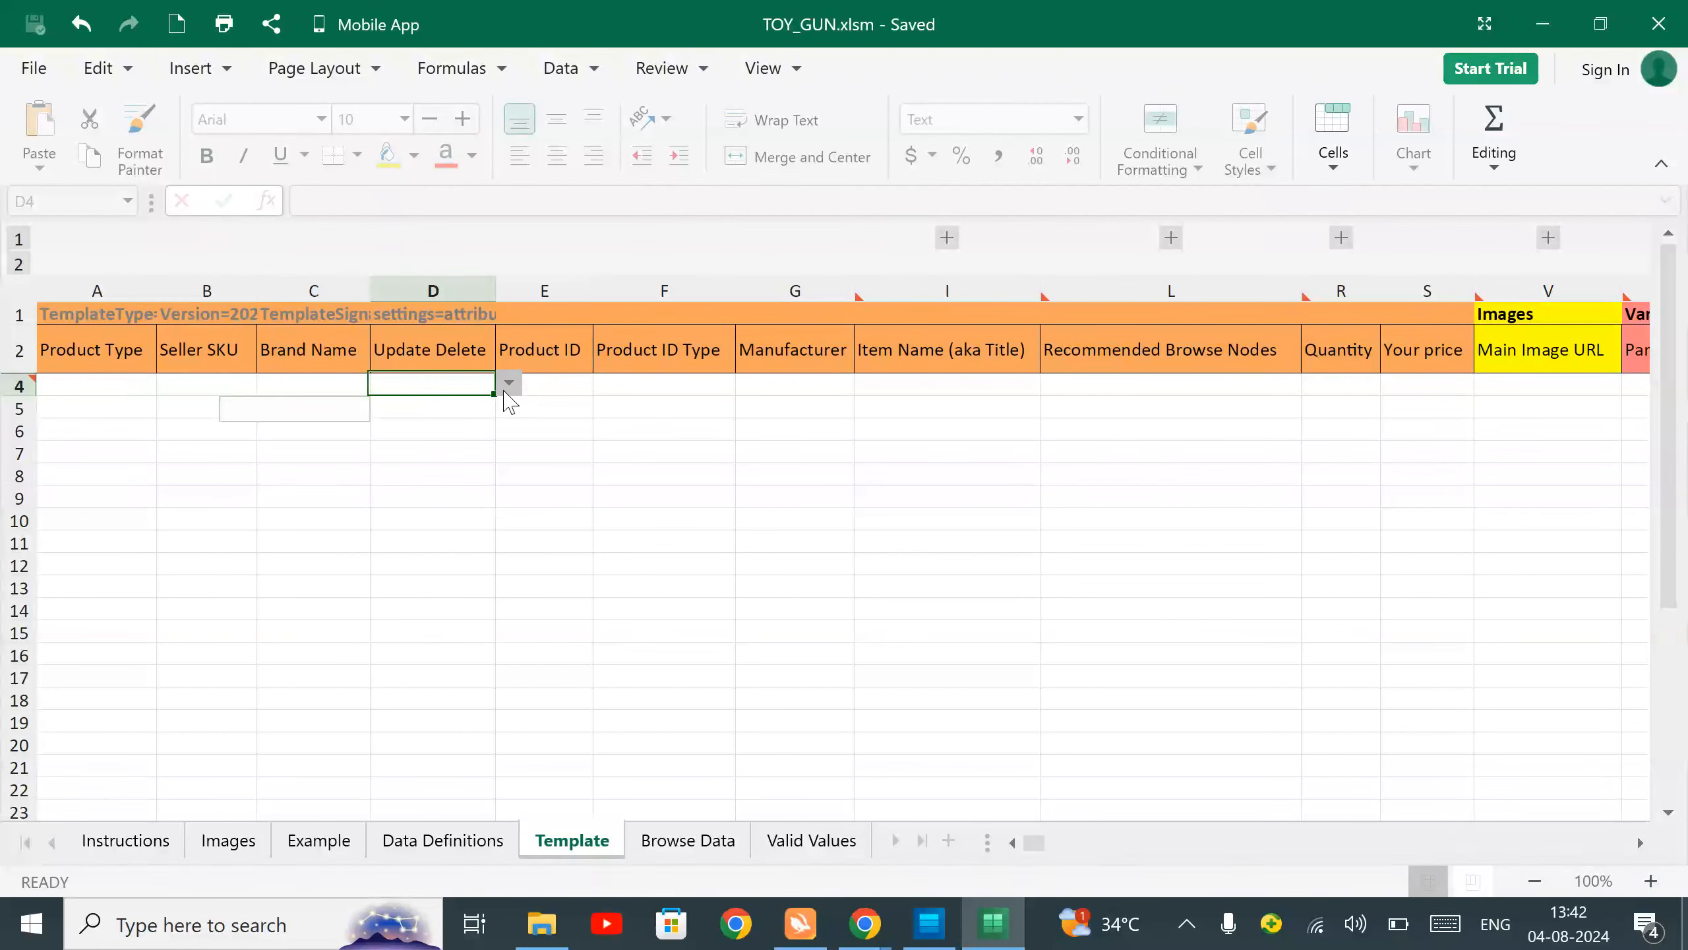
{"action": "left_click", "coordinate": [576, 382]}
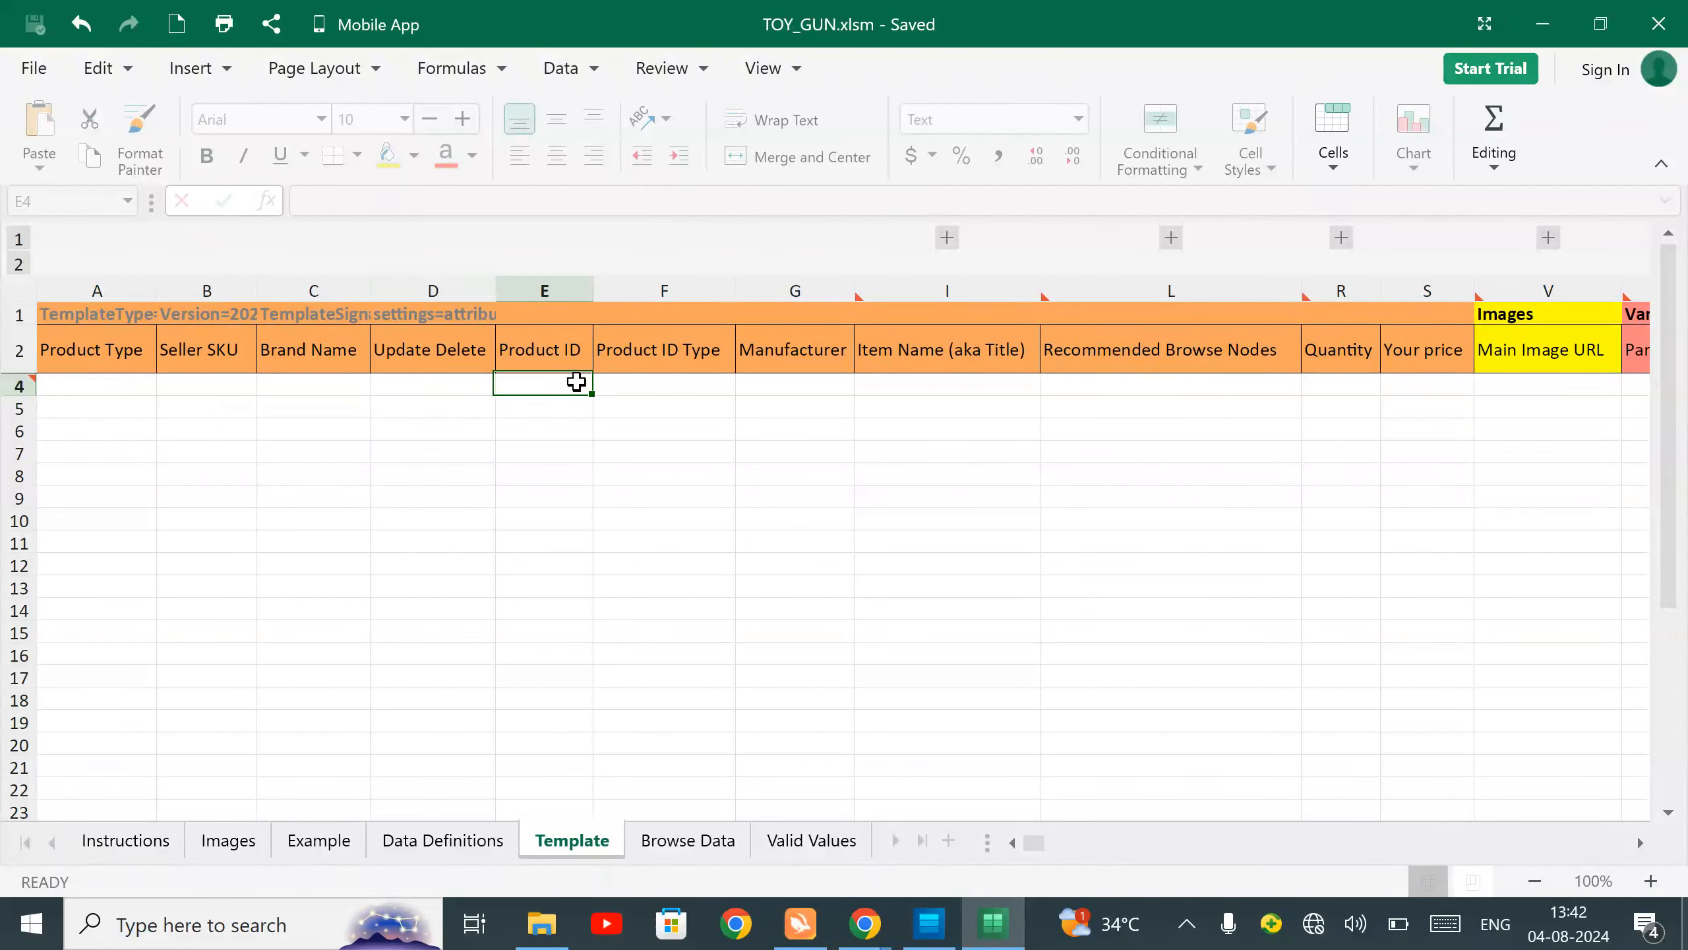
{"action": "left_click", "coordinate": [703, 391]}
{"action": "left_click", "coordinate": [747, 388]}
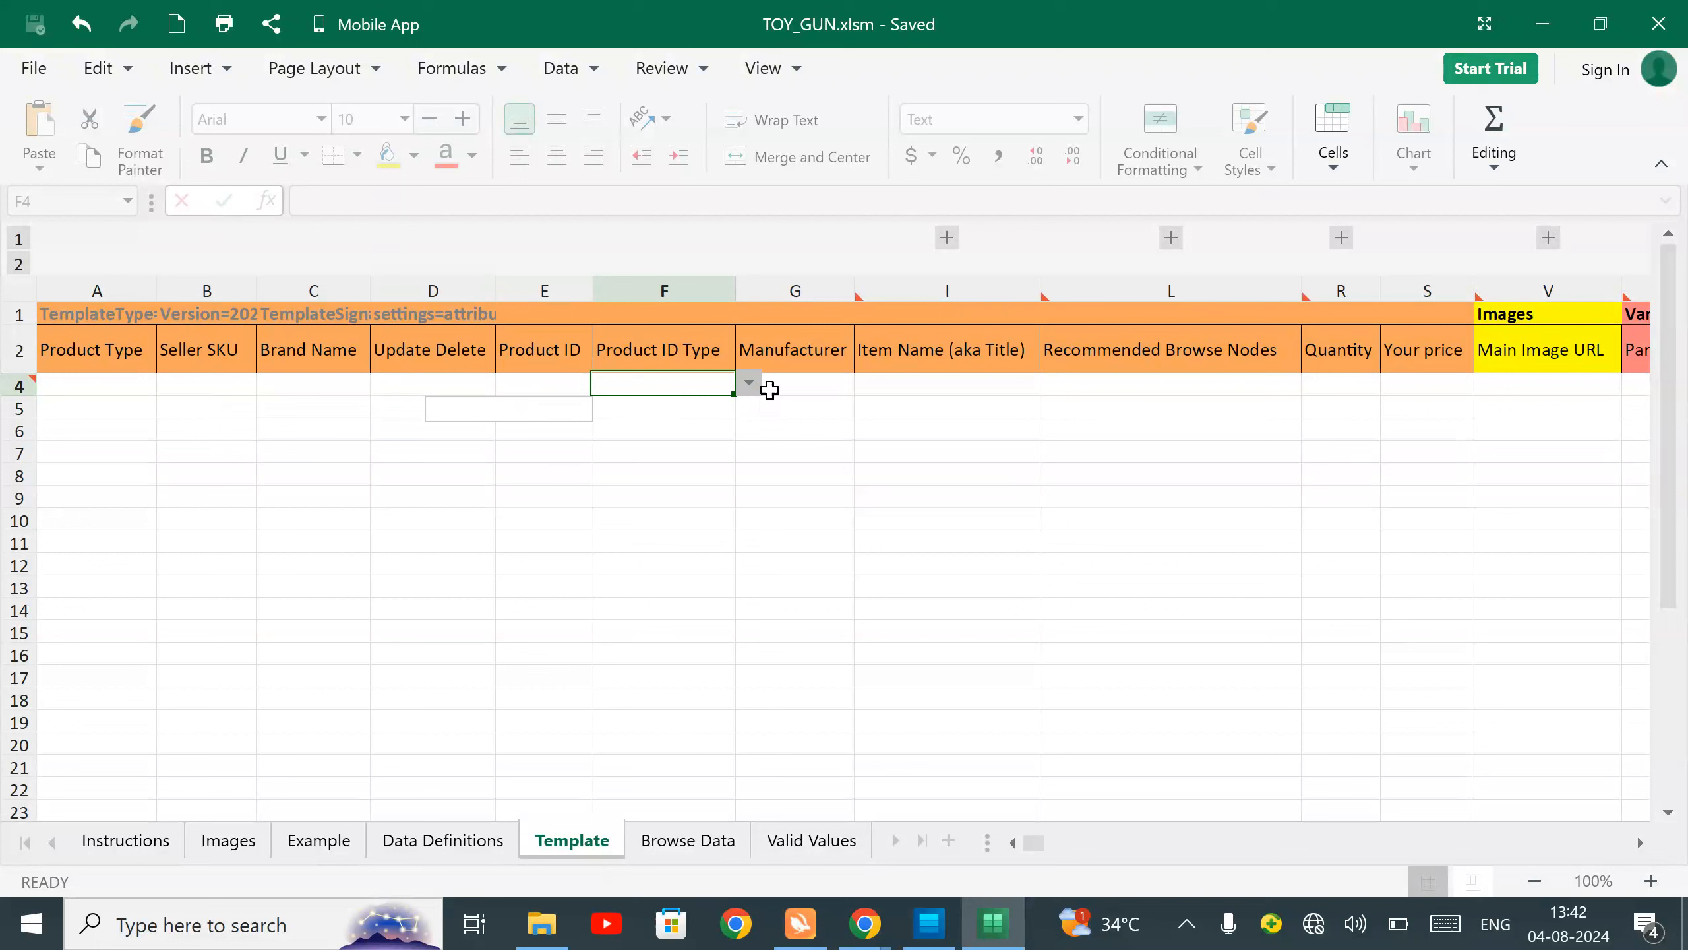
Go through row 4's Manufacturer and Item Name cells and check the choices offered for Recommended Browse Nodes.
{"action": "left_click", "coordinate": [804, 398]}
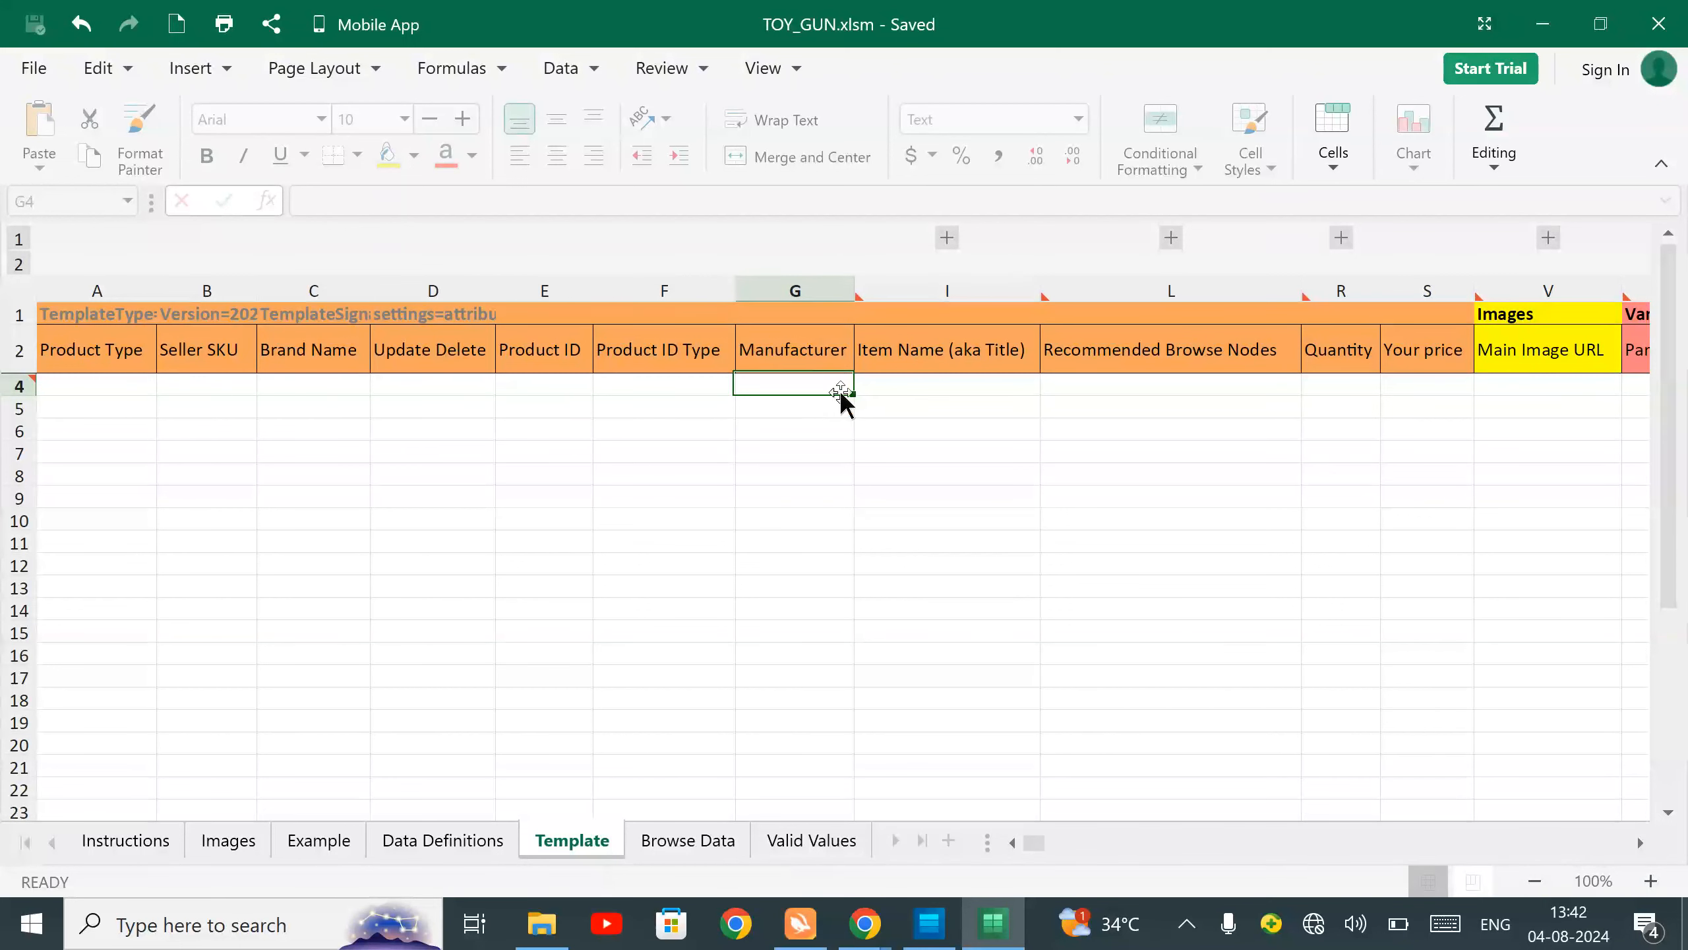
{"action": "left_click", "coordinate": [910, 387]}
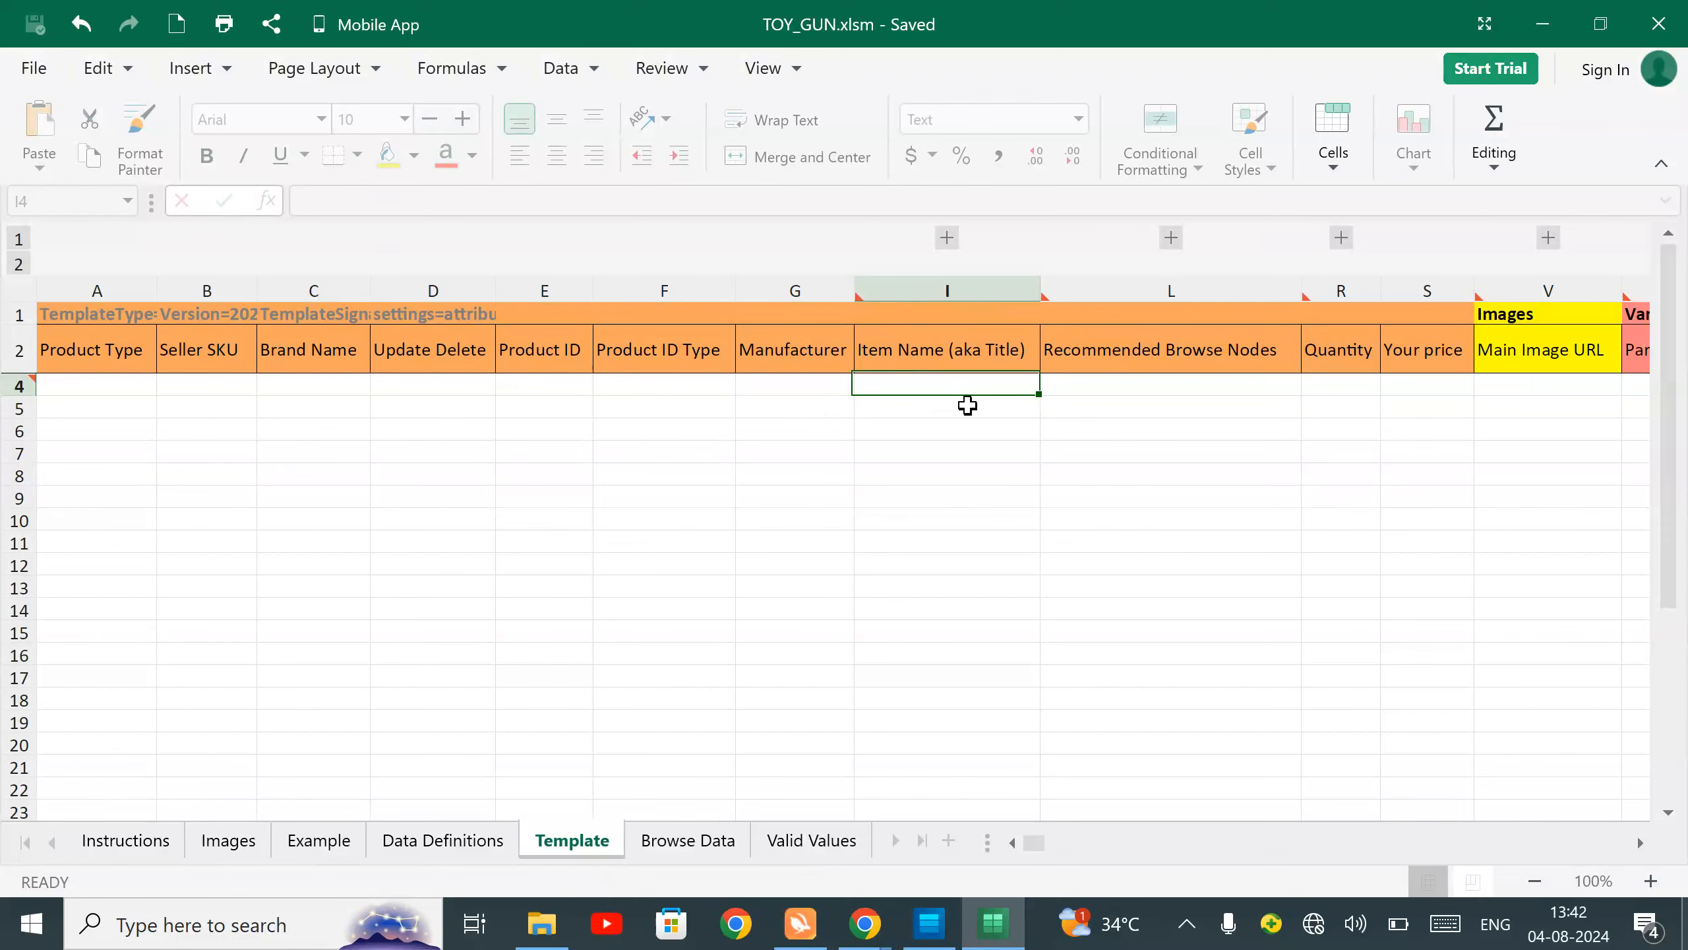
{"action": "key", "text": "Right"}
{"action": "left_click", "coordinate": [1316, 389]}
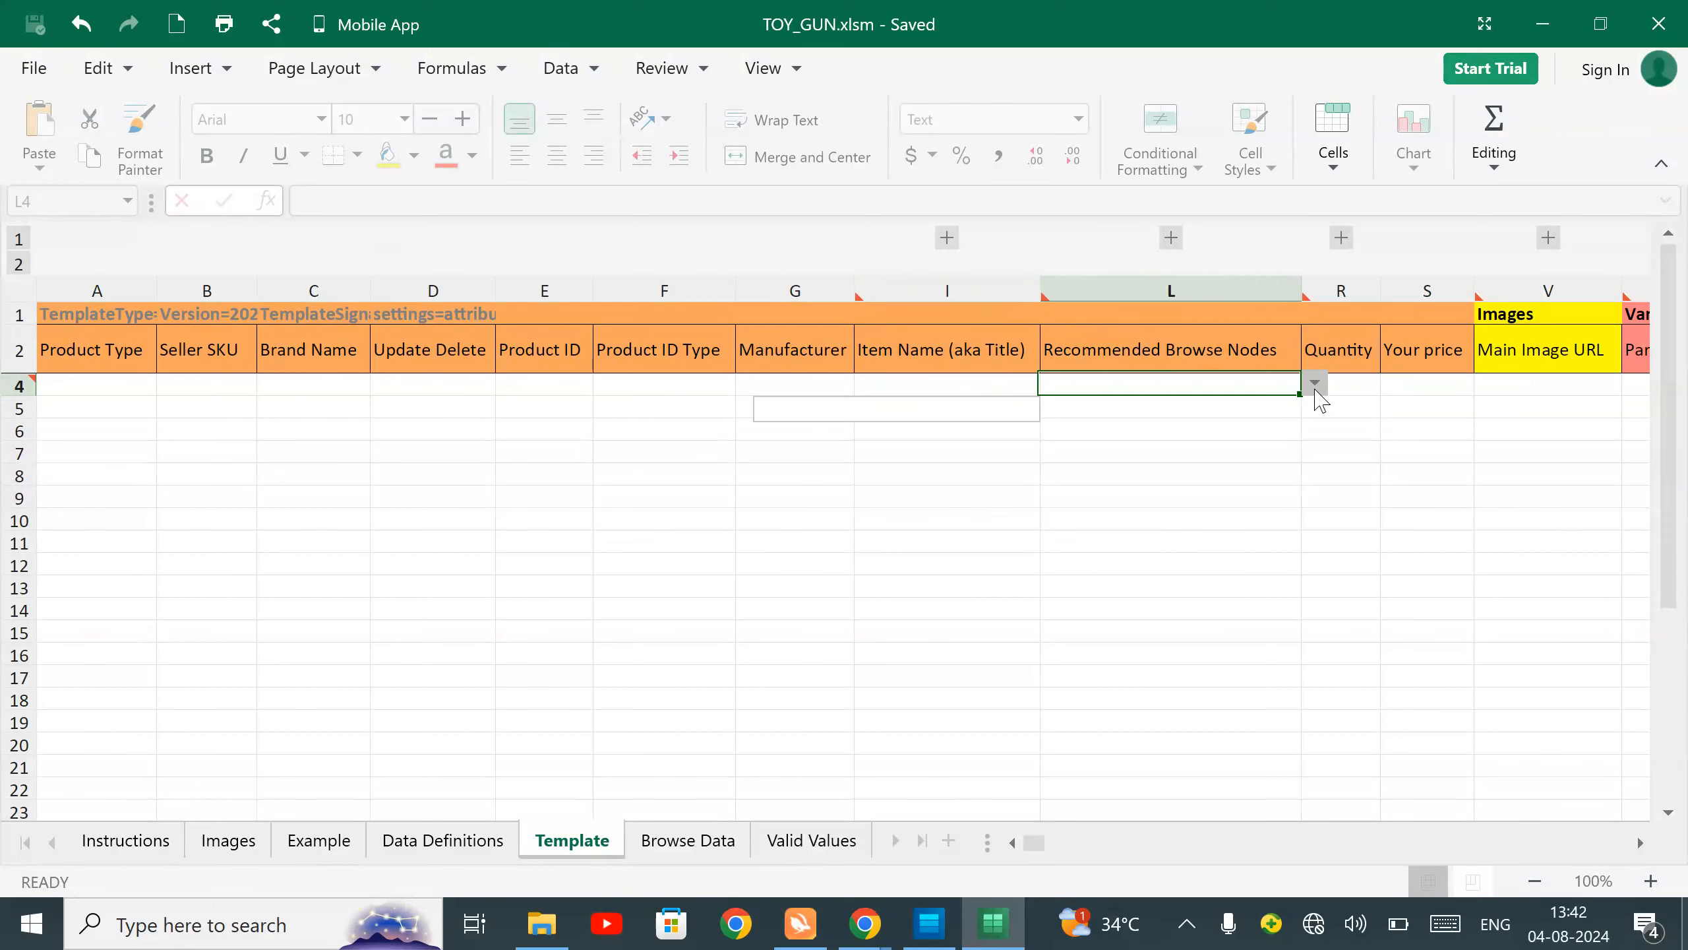
Look up the browse node IDs and their paths on the Browse Data sheet, and return to the Template sheet.
{"action": "left_click", "coordinate": [679, 856]}
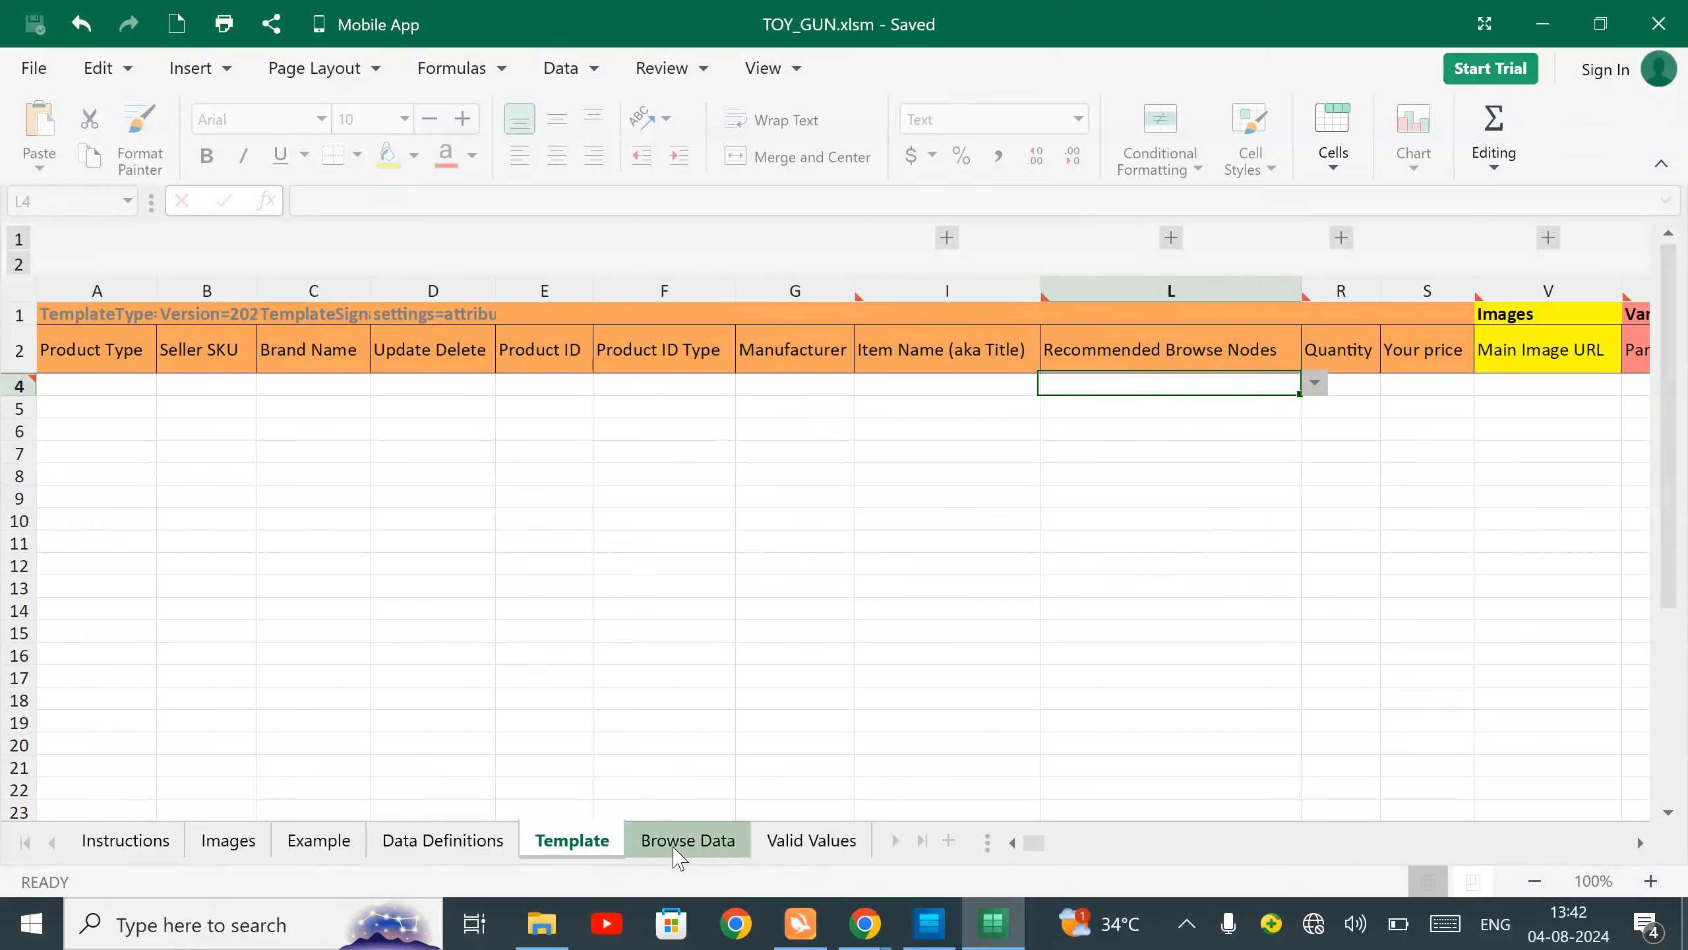
{"action": "left_click", "coordinate": [117, 279]}
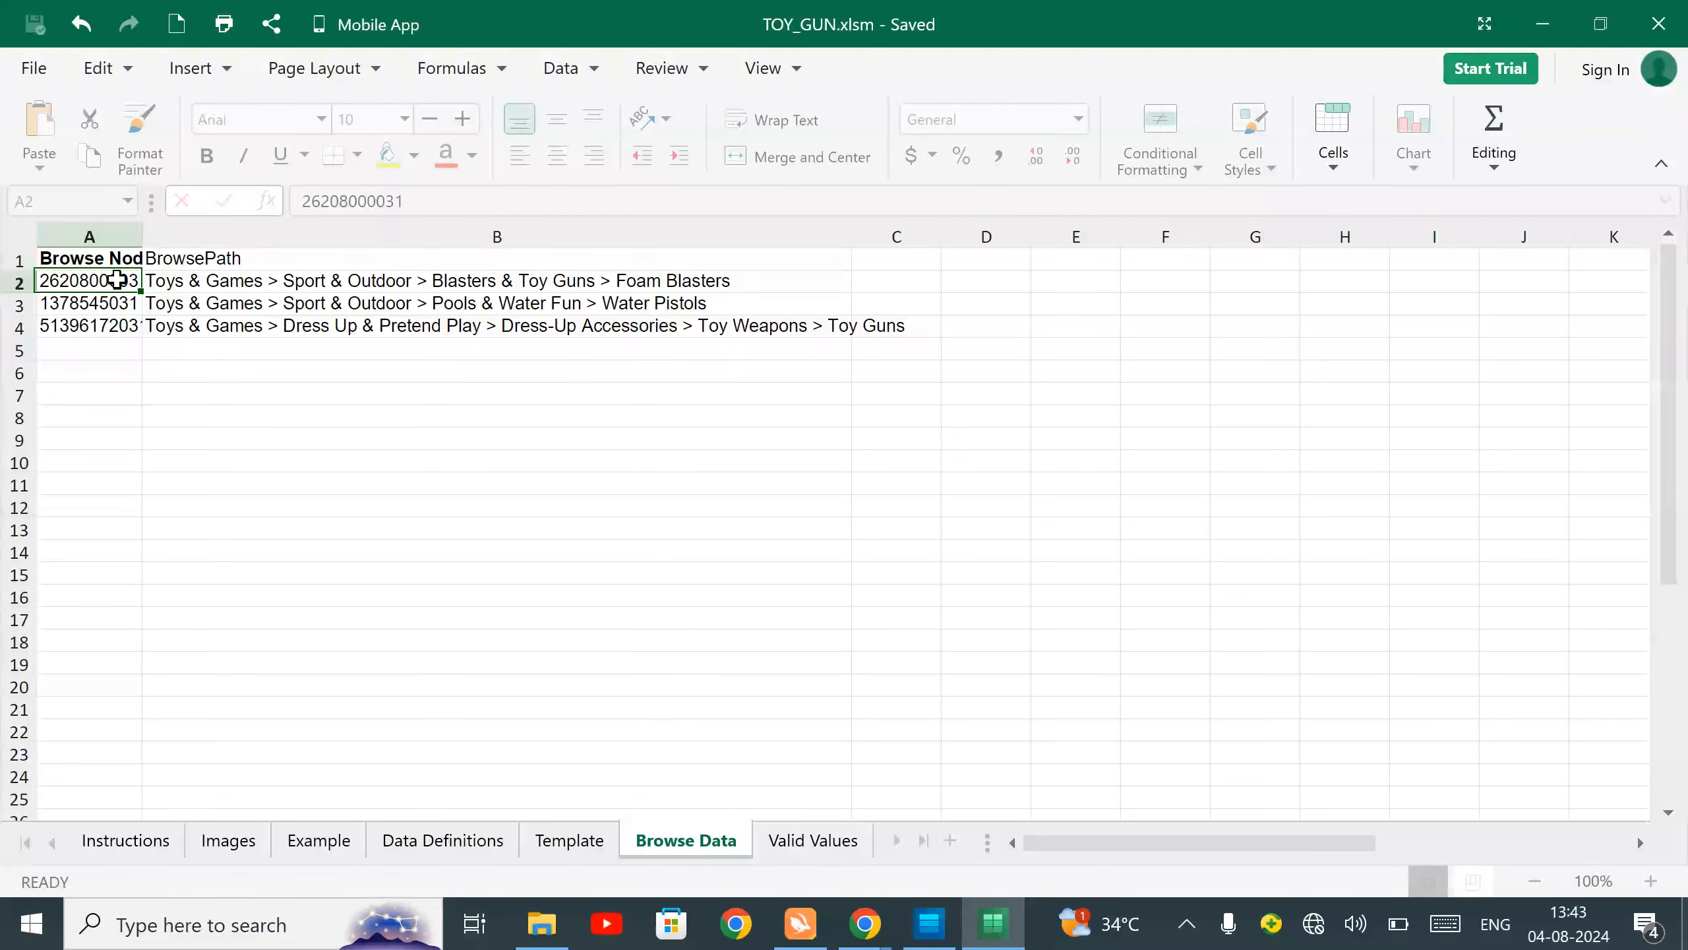
{"action": "left_click", "coordinate": [110, 309]}
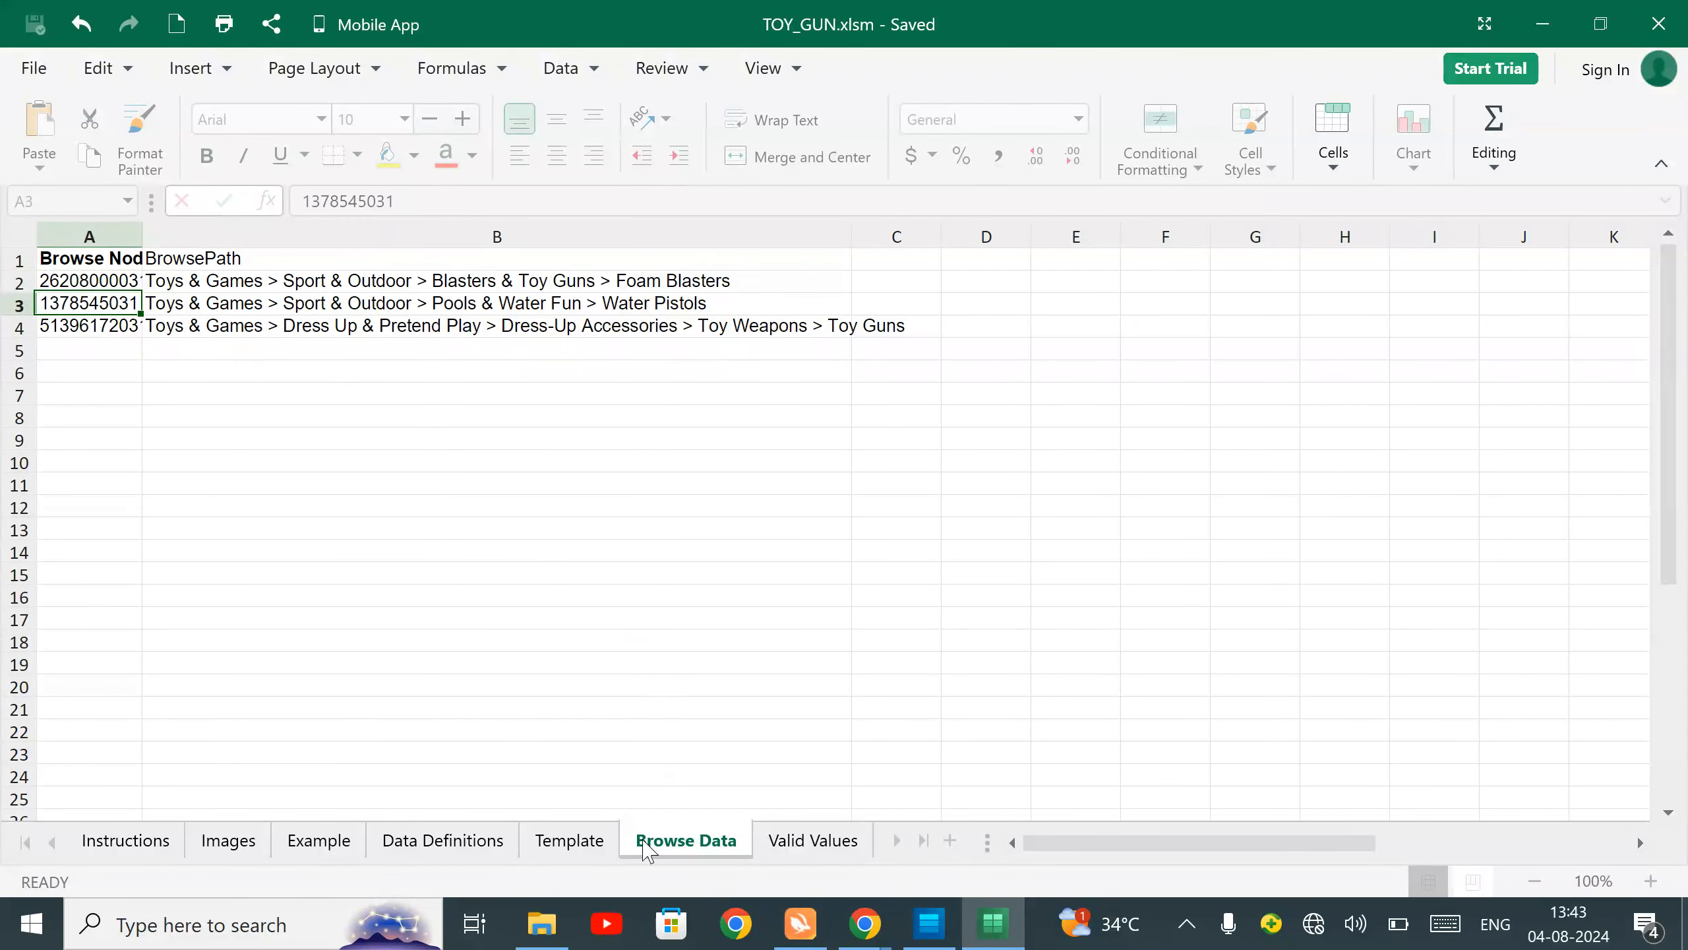
{"action": "left_click", "coordinate": [568, 857]}
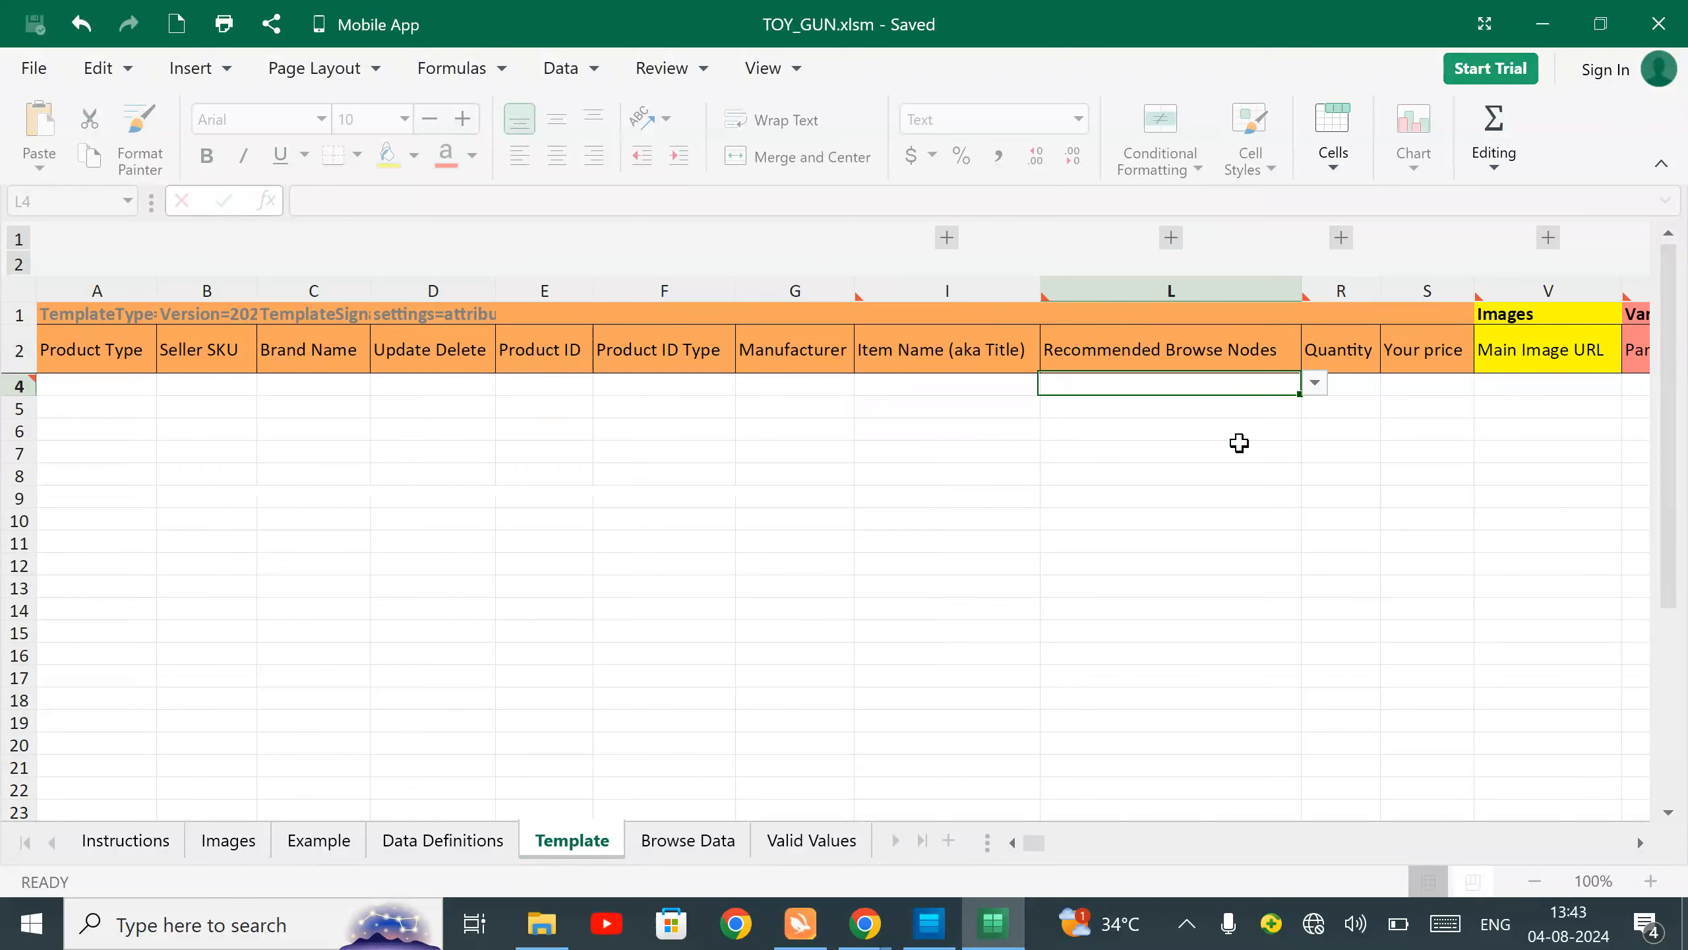
Examine row 4's Quantity, Your price, Main Image URL and Parentage cells.
{"action": "key", "text": "Right"}
{"action": "key", "text": "Right"}
{"action": "key", "text": "Left"}
{"action": "key", "text": "Right"}
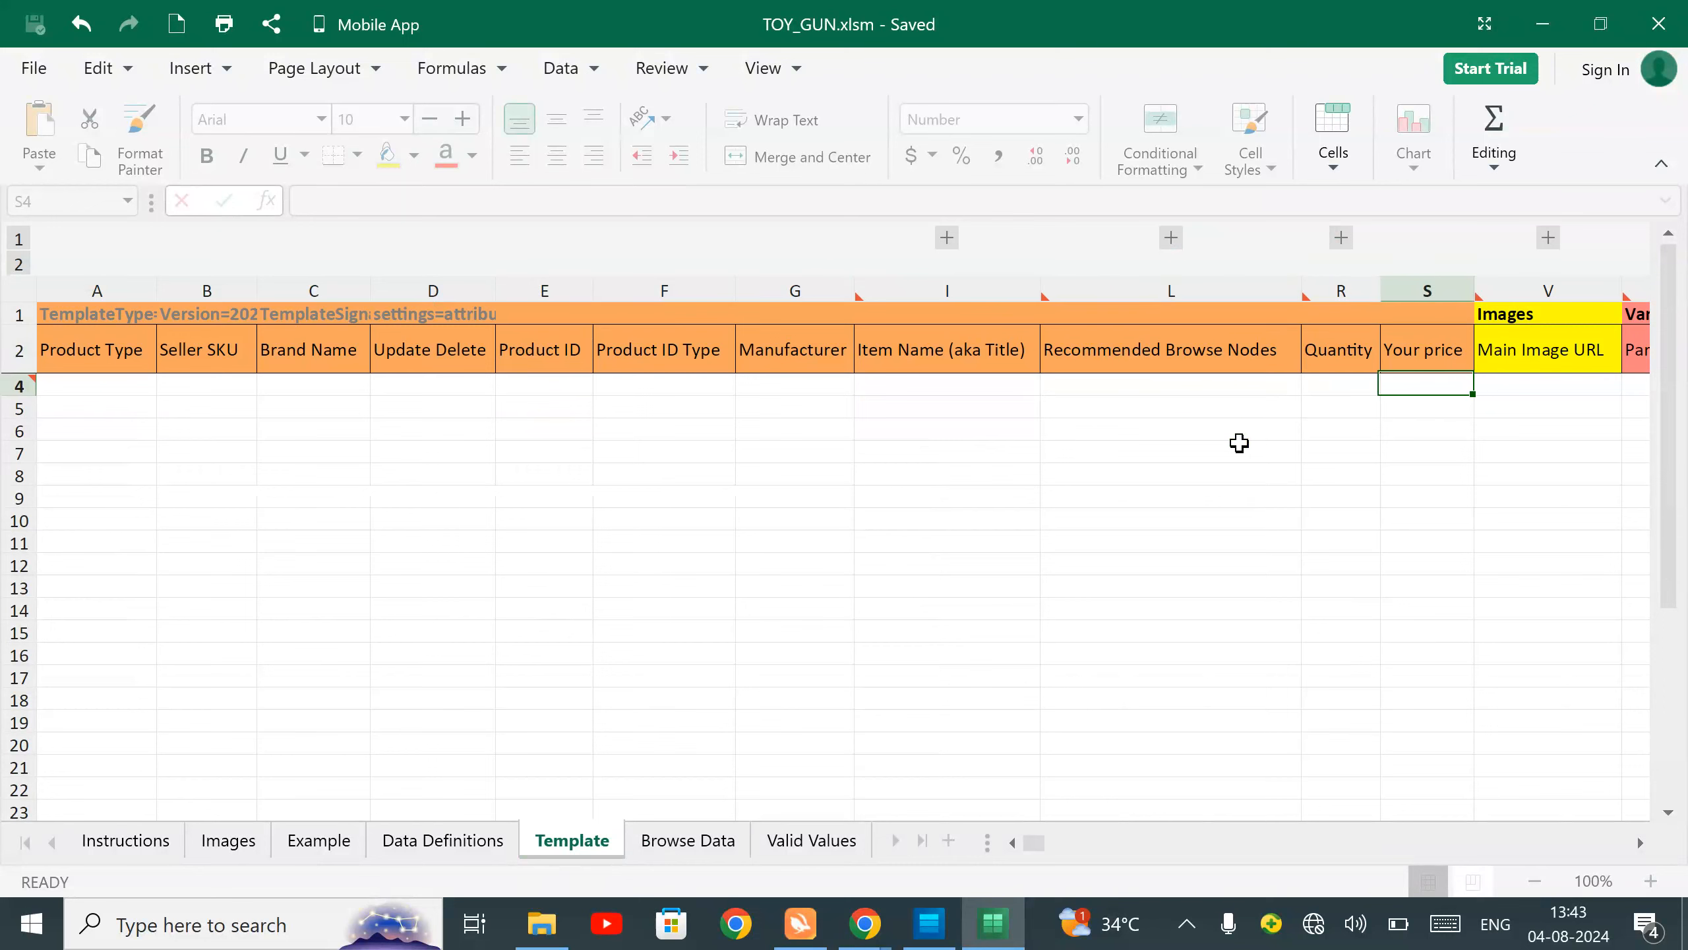
{"action": "key", "text": "Right"}
{"action": "key", "text": "Left"}
{"action": "key", "text": "Right"}
{"action": "key", "text": "Right"}
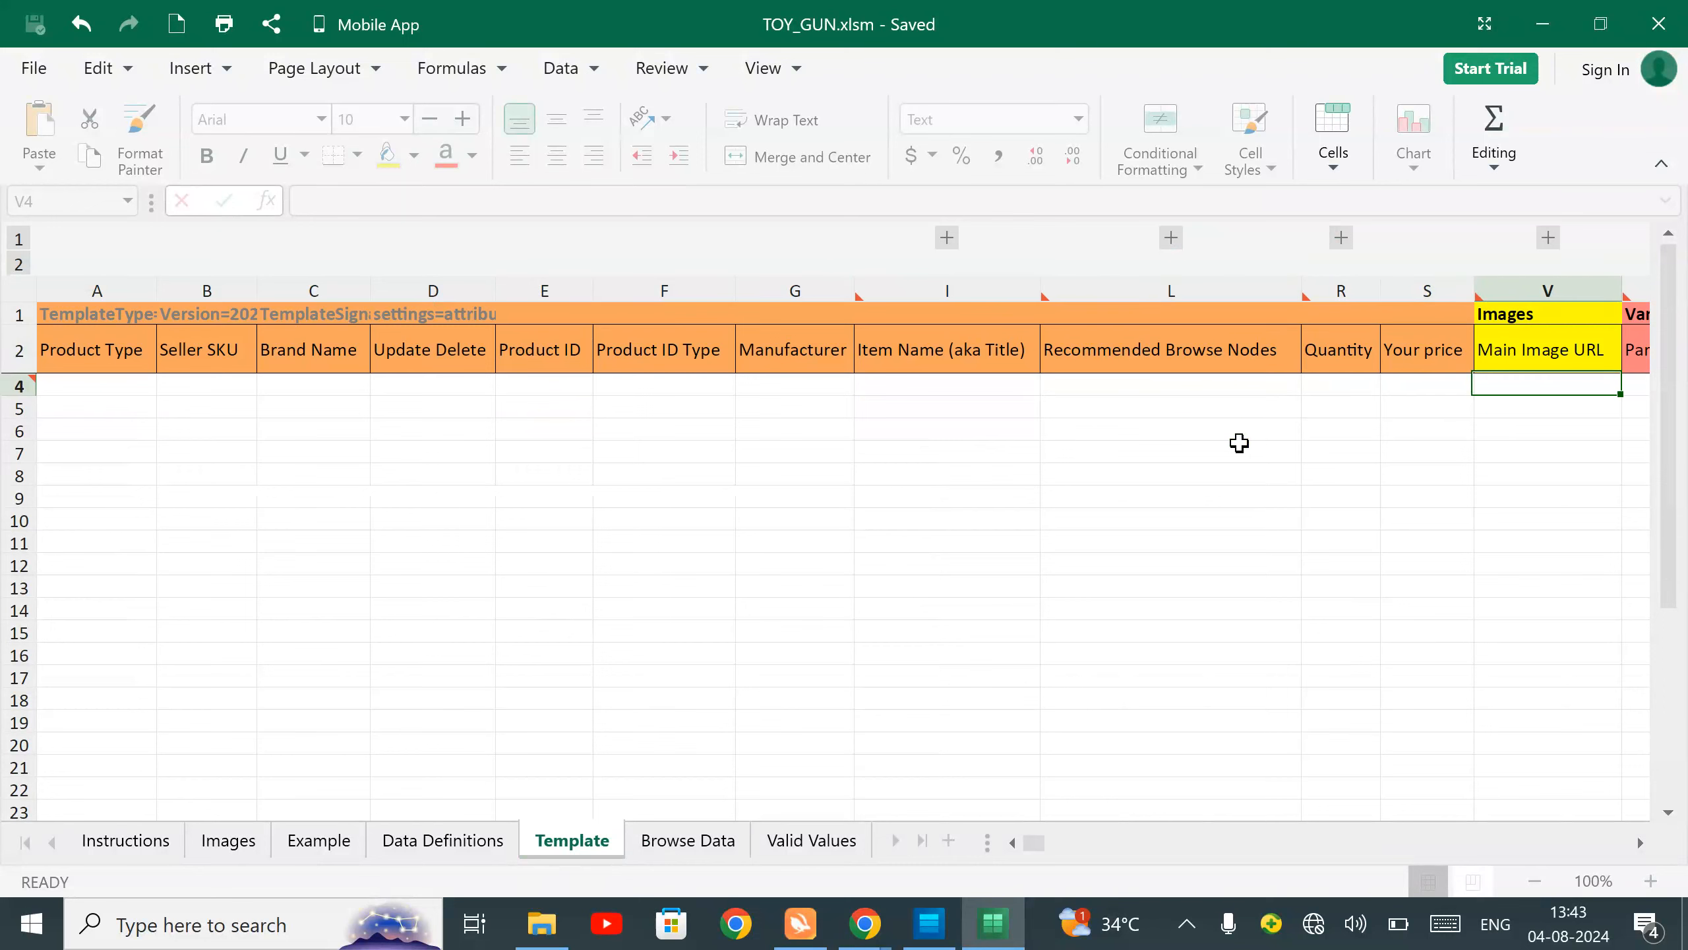
{"action": "key", "text": "Right"}
{"action": "key", "text": "Left"}
{"action": "key", "text": "Left"}
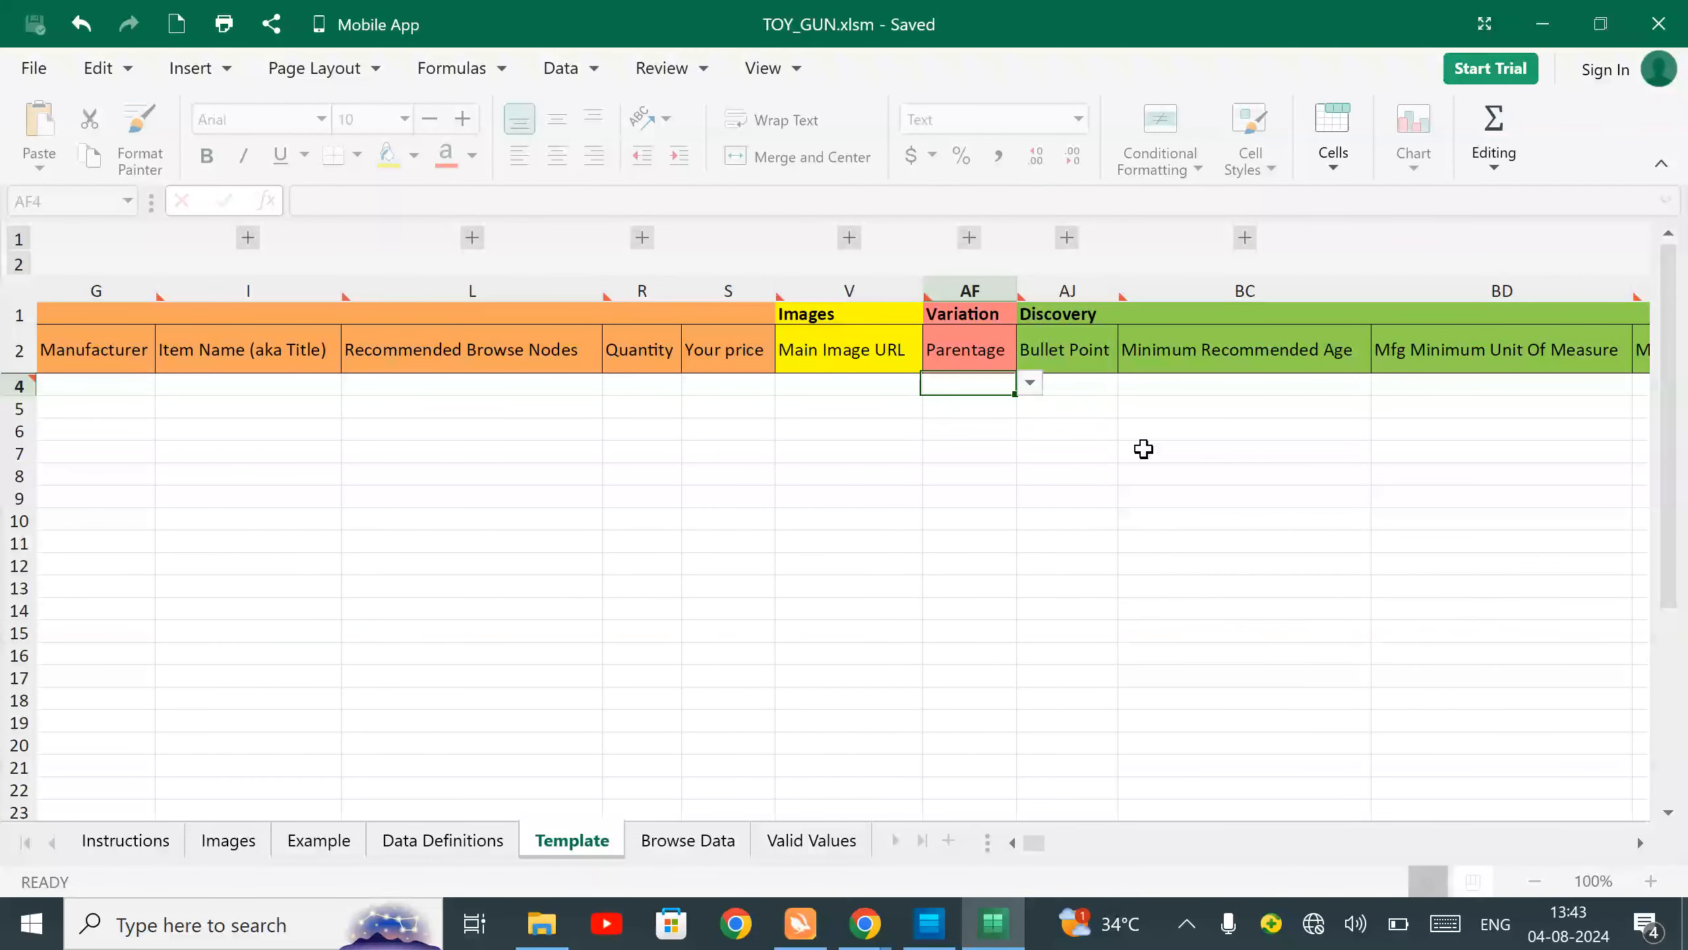
Examine row 4's Discovery, Product Enrichment and first Dimensions fields, from Bullet Point to Length longer horizontal edge.
{"action": "key", "text": "Right"}
{"action": "key", "text": "Right"}
{"action": "key", "text": "Right"}
{"action": "key", "text": "Right"}
{"action": "key", "text": "Right"}
{"action": "key", "text": "Right"}
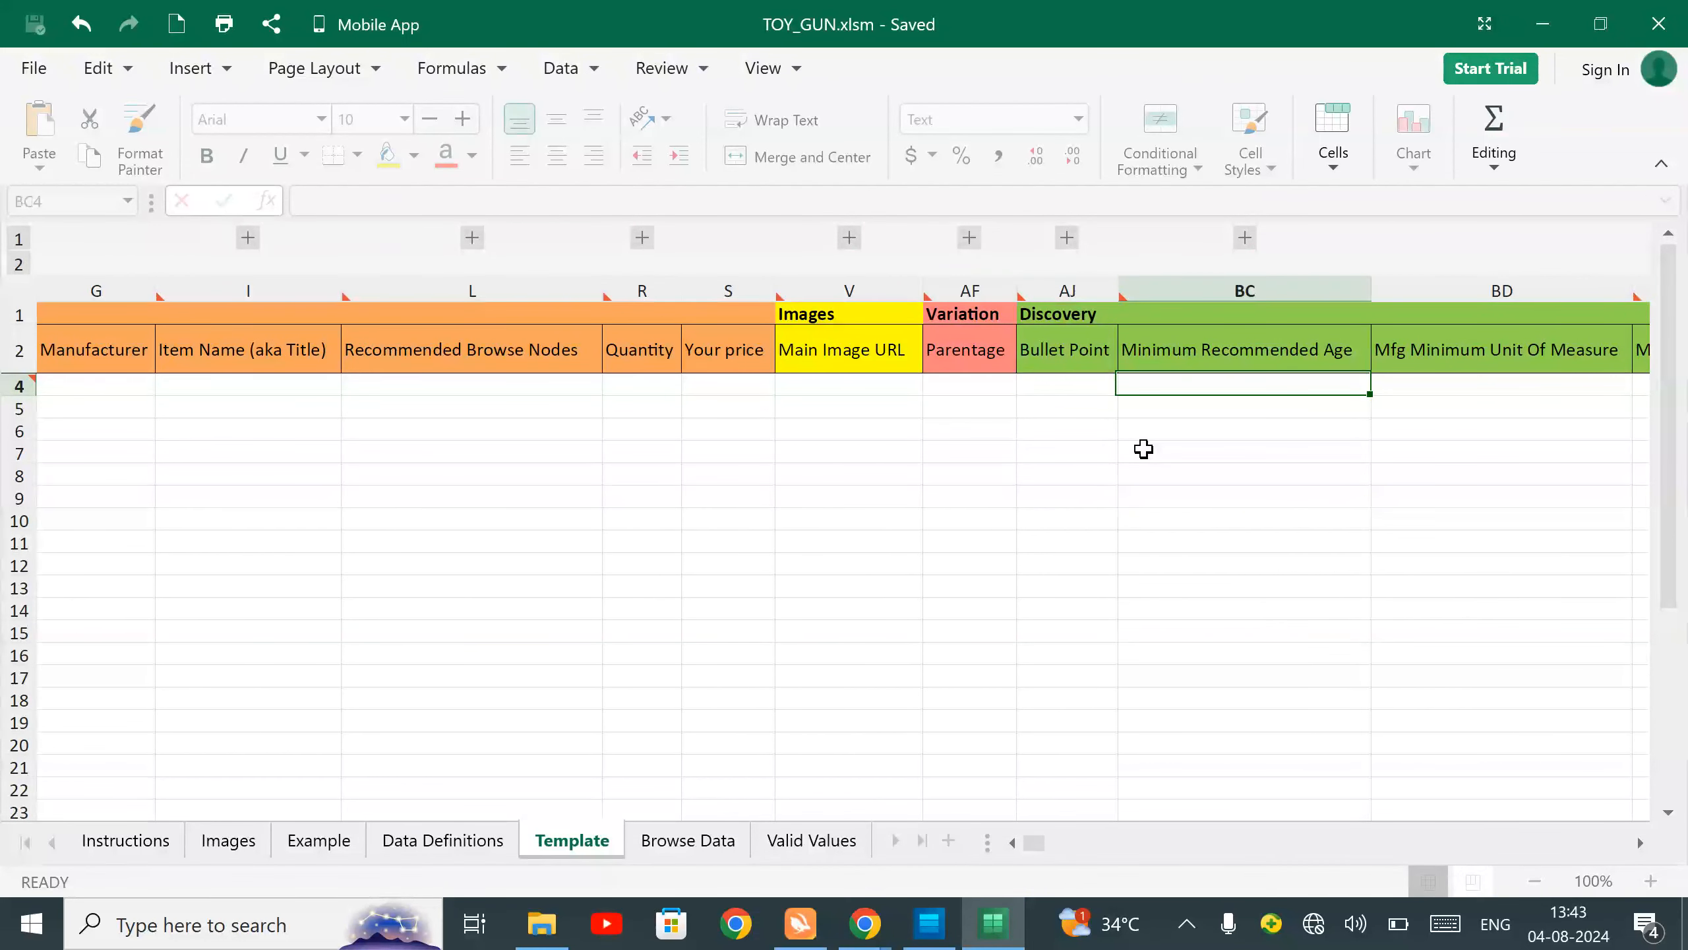
{"action": "key", "text": "Right"}
{"action": "key", "text": "Right"}
{"action": "key", "text": "Right"}
{"action": "key", "text": "Right"}
{"action": "key", "text": "Right"}
{"action": "key", "text": "Right"}
{"action": "key", "text": "Right"}
{"action": "key", "text": "Right"}
{"action": "key", "text": "Right"}
{"action": "key", "text": "Right"}
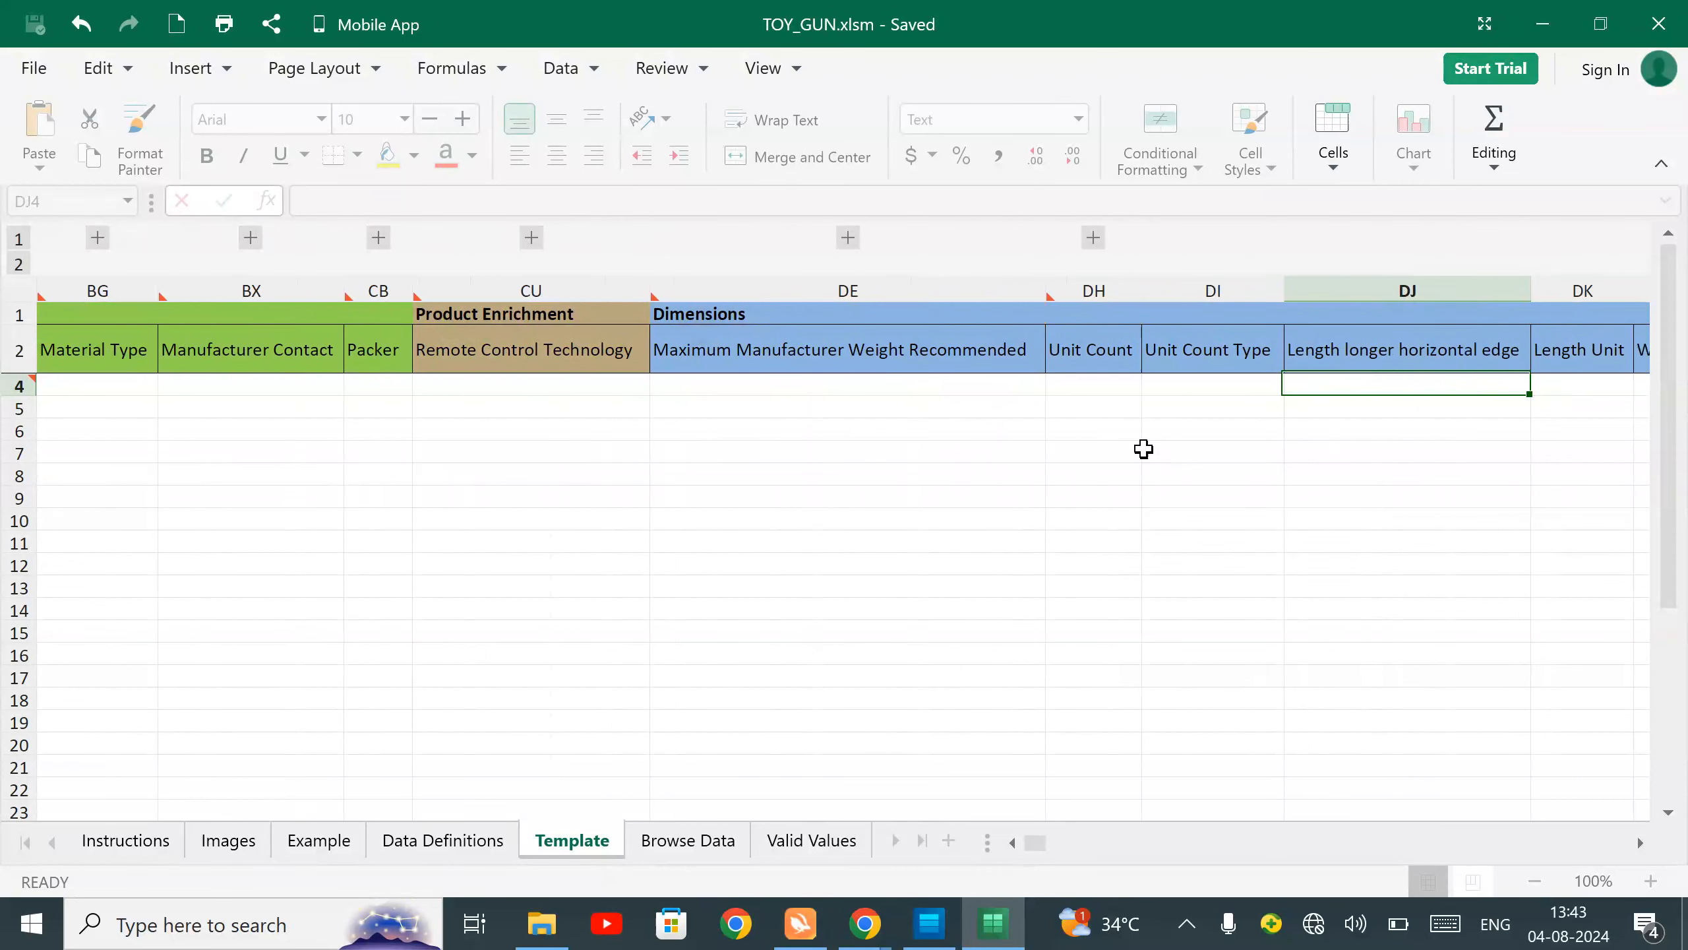
Examine row 4's remaining Dimensions fields and its Compliance, Offer and b2b fields up to Business Price.
{"action": "key", "text": "Right"}
{"action": "key", "text": "Right"}
{"action": "key", "text": "Right"}
{"action": "key", "text": "Left"}
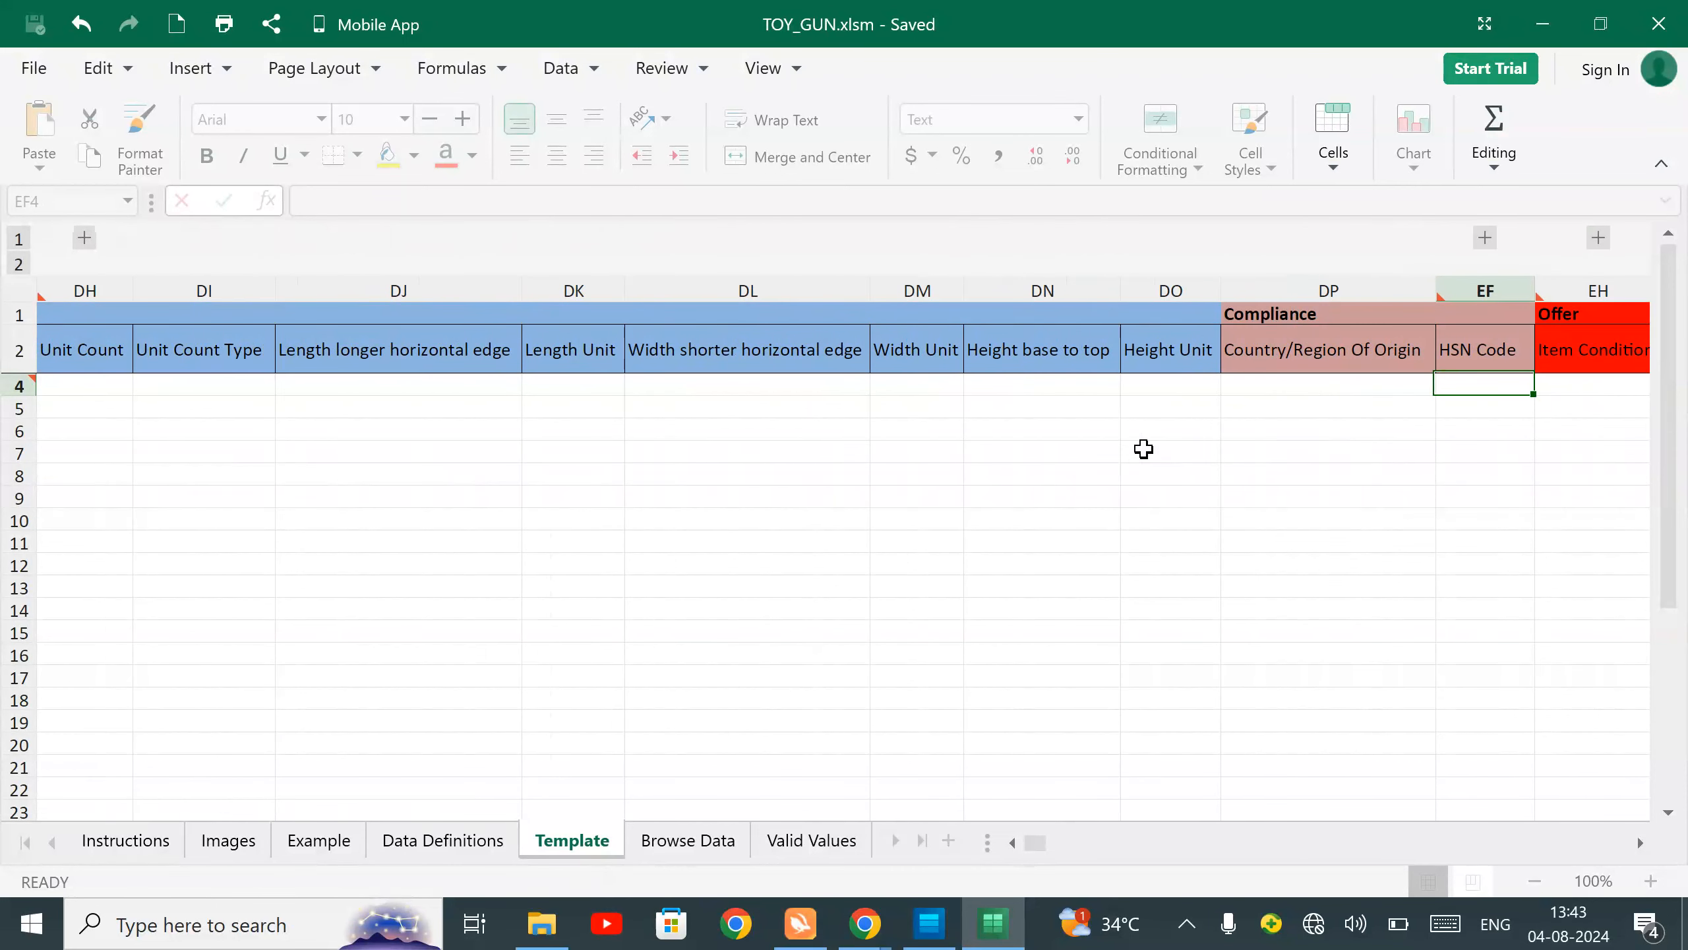
{"action": "key", "text": "Right"}
{"action": "key", "text": "Right"}
{"action": "key", "text": "Left"}
{"action": "key", "text": "Left"}
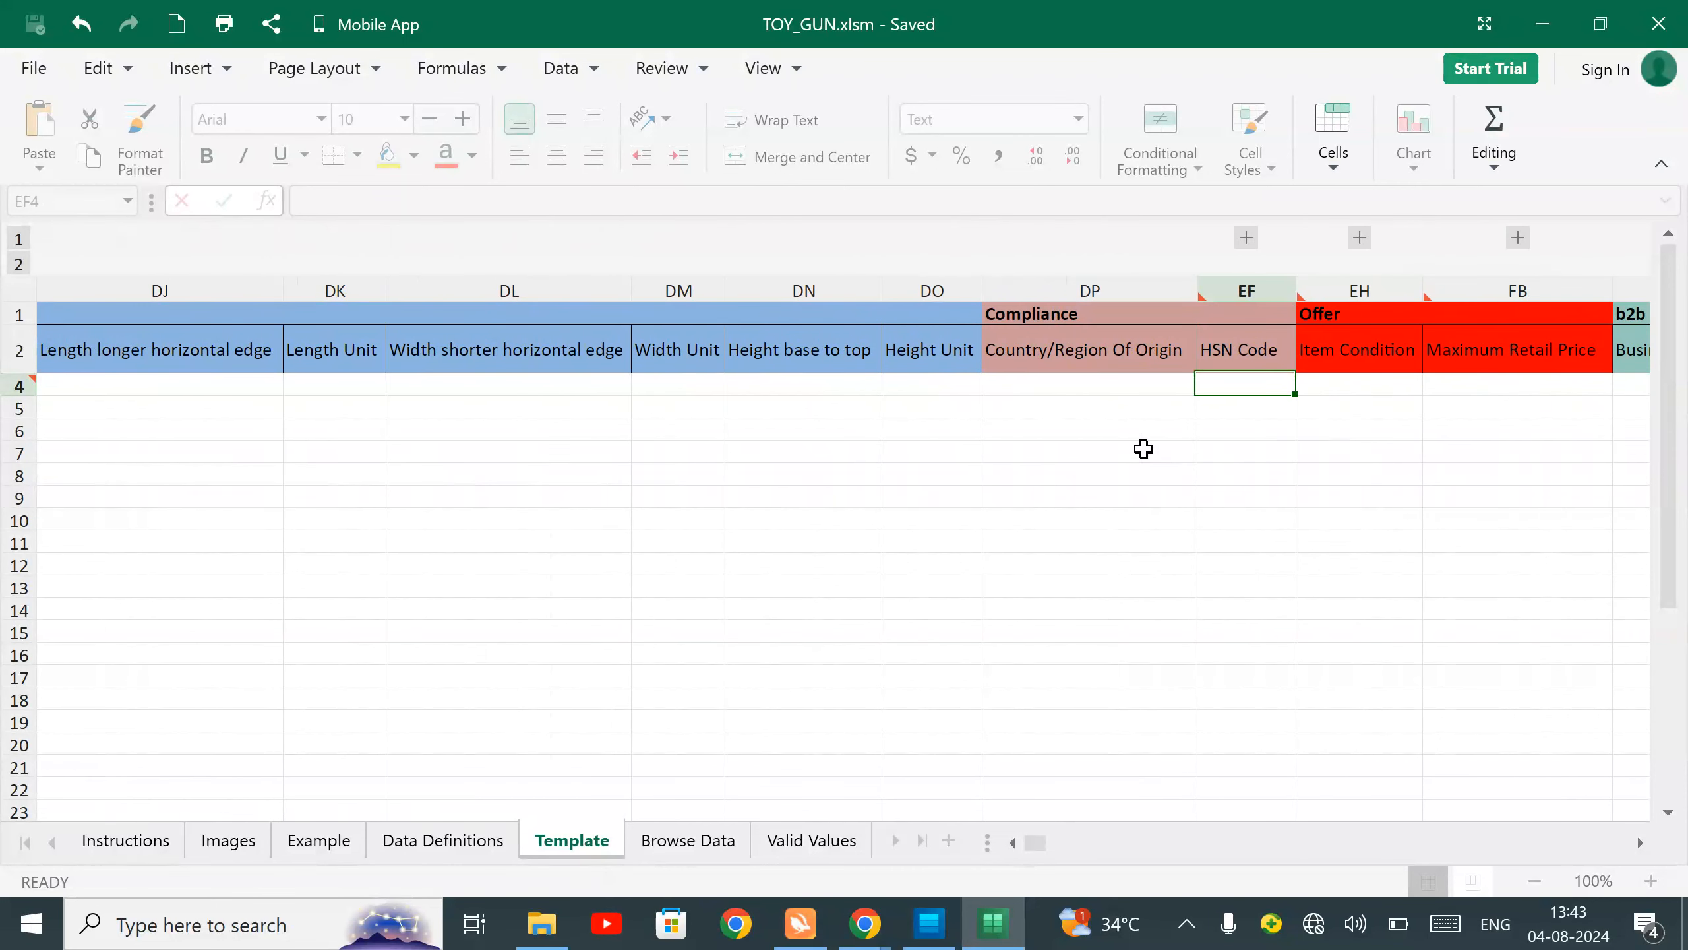
{"action": "key", "text": "Left"}
{"action": "key", "text": "Right"}
{"action": "key", "text": "Right"}
{"action": "key", "text": "Right"}
{"action": "key", "text": "Right"}
{"action": "key", "text": "Right"}
{"action": "key", "text": "Right"}
Look back over row 4's Dimensions fields to Maximum Manufacturer Weight Recommended, and return to cell A4.
{"action": "key", "text": "Left"}
{"action": "key", "text": "Left"}
{"action": "key", "text": "Left"}
{"action": "key", "text": "Left"}
{"action": "key", "text": "Left"}
{"action": "key", "text": "Left"}
{"action": "key", "text": "Left"}
{"action": "key", "text": "Left"}
{"action": "key", "text": "Left"}
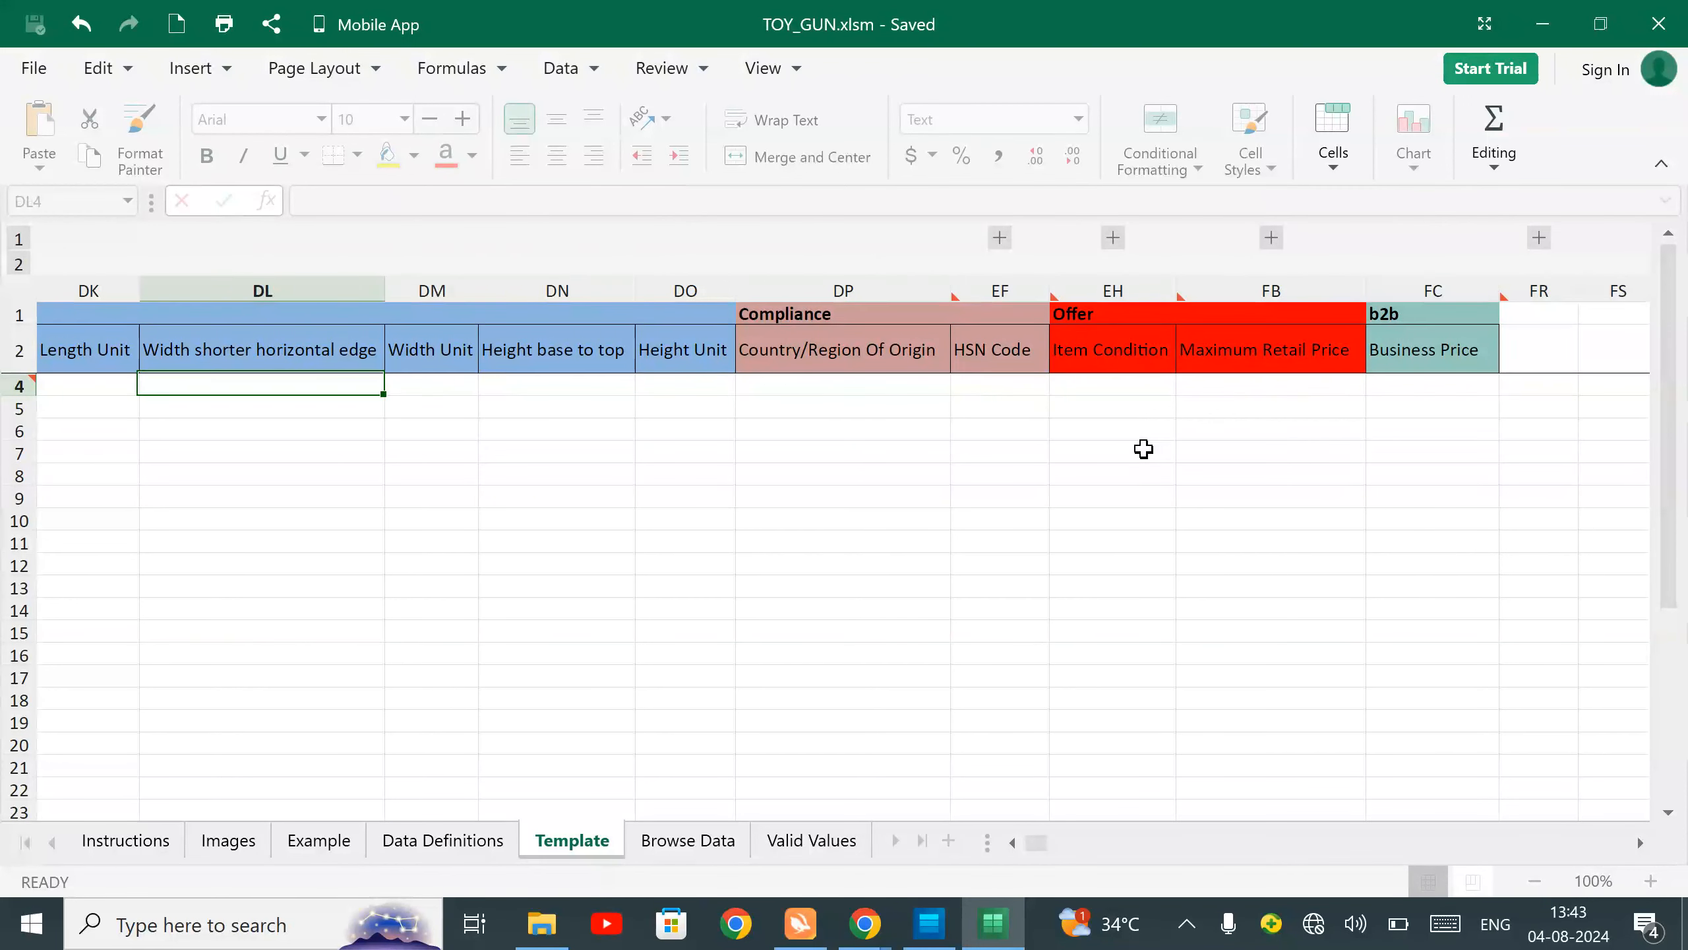
{"action": "key", "text": "Right"}
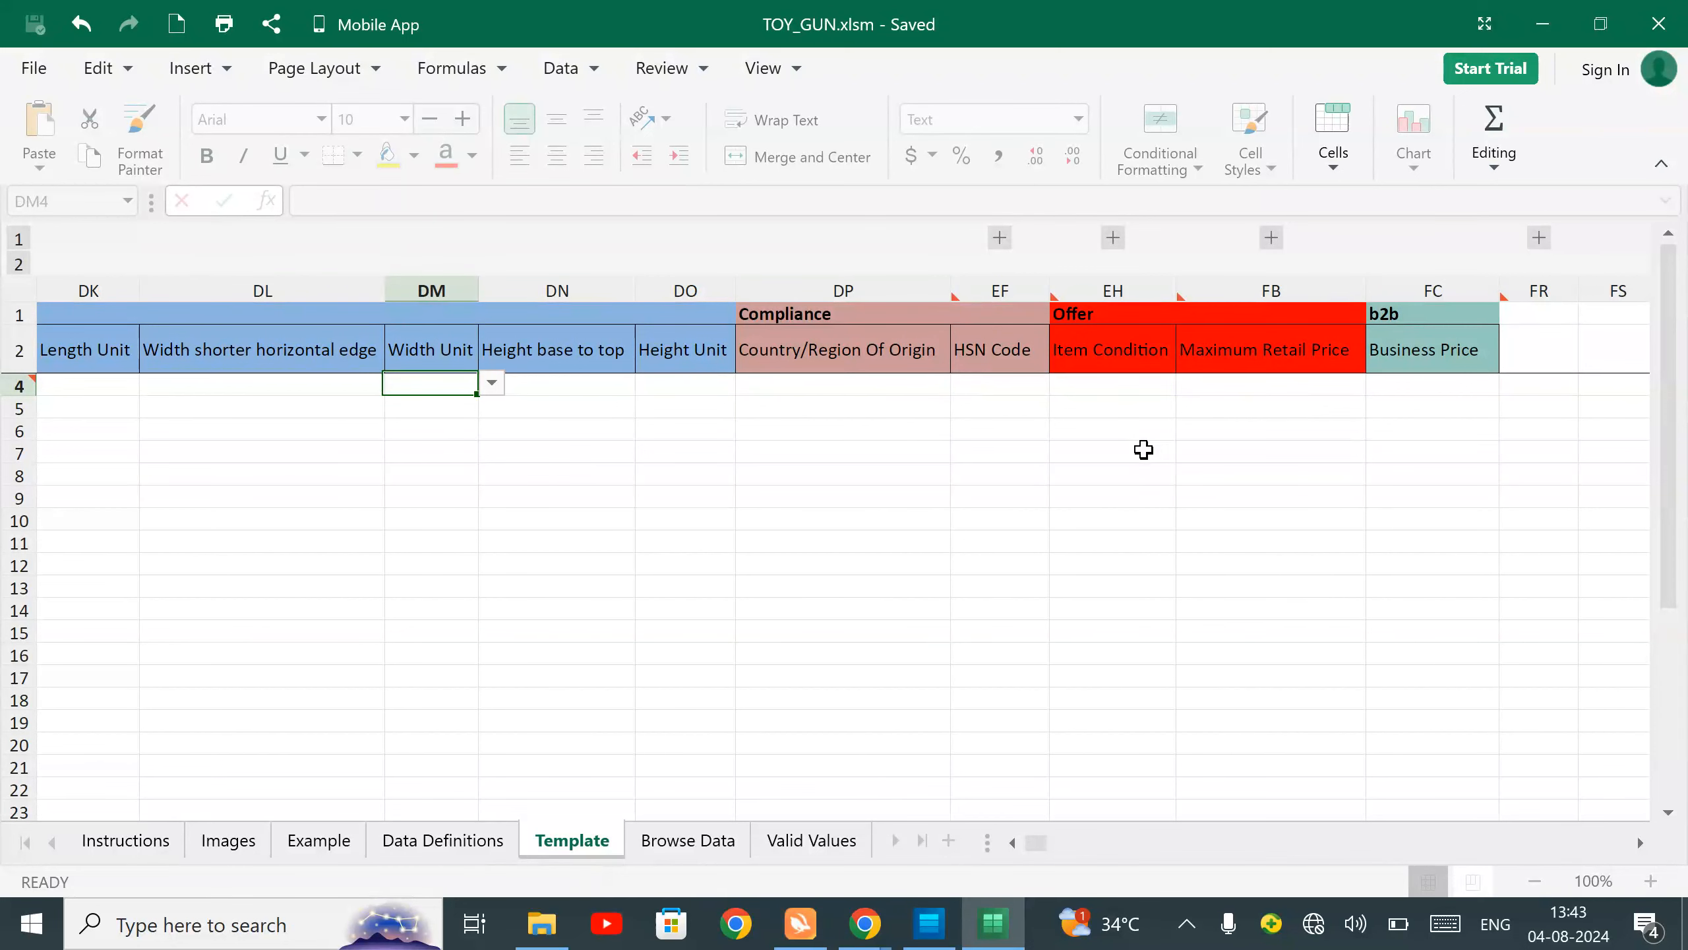
{"action": "key", "text": "Left"}
{"action": "key", "text": "Left"}
{"action": "key", "text": "Left"}
{"action": "key", "text": "Left"}
{"action": "key", "text": "Left"}
{"action": "key", "text": "Left"}
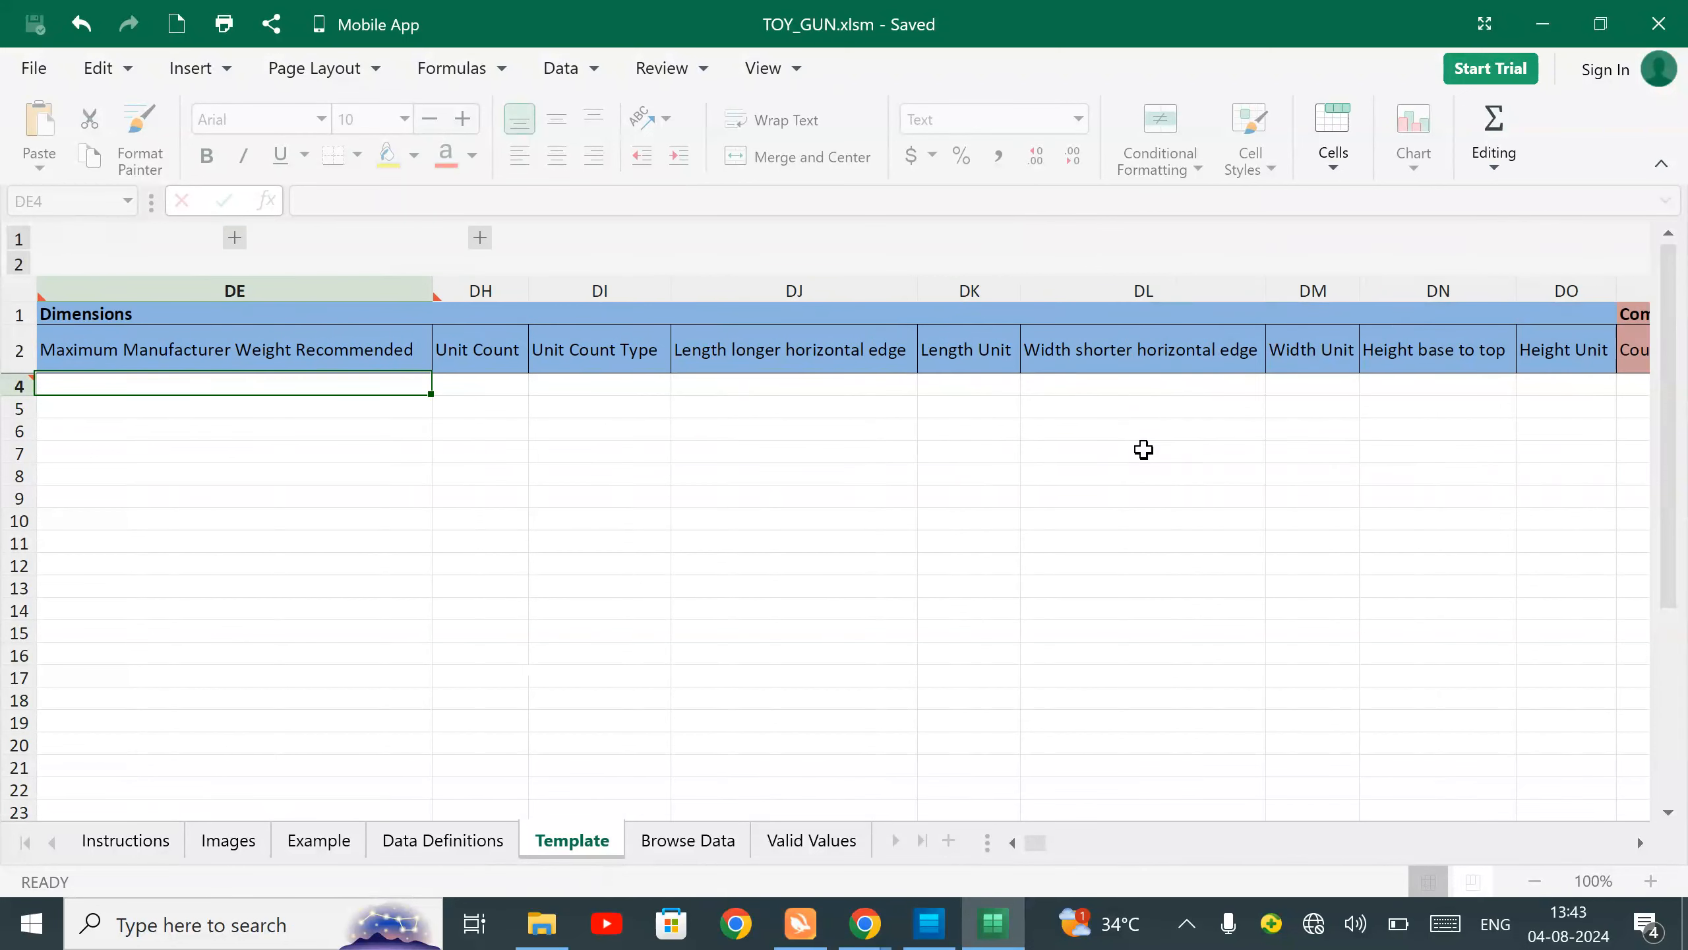
{"action": "key", "text": "Home"}
{"action": "key", "text": "Home"}
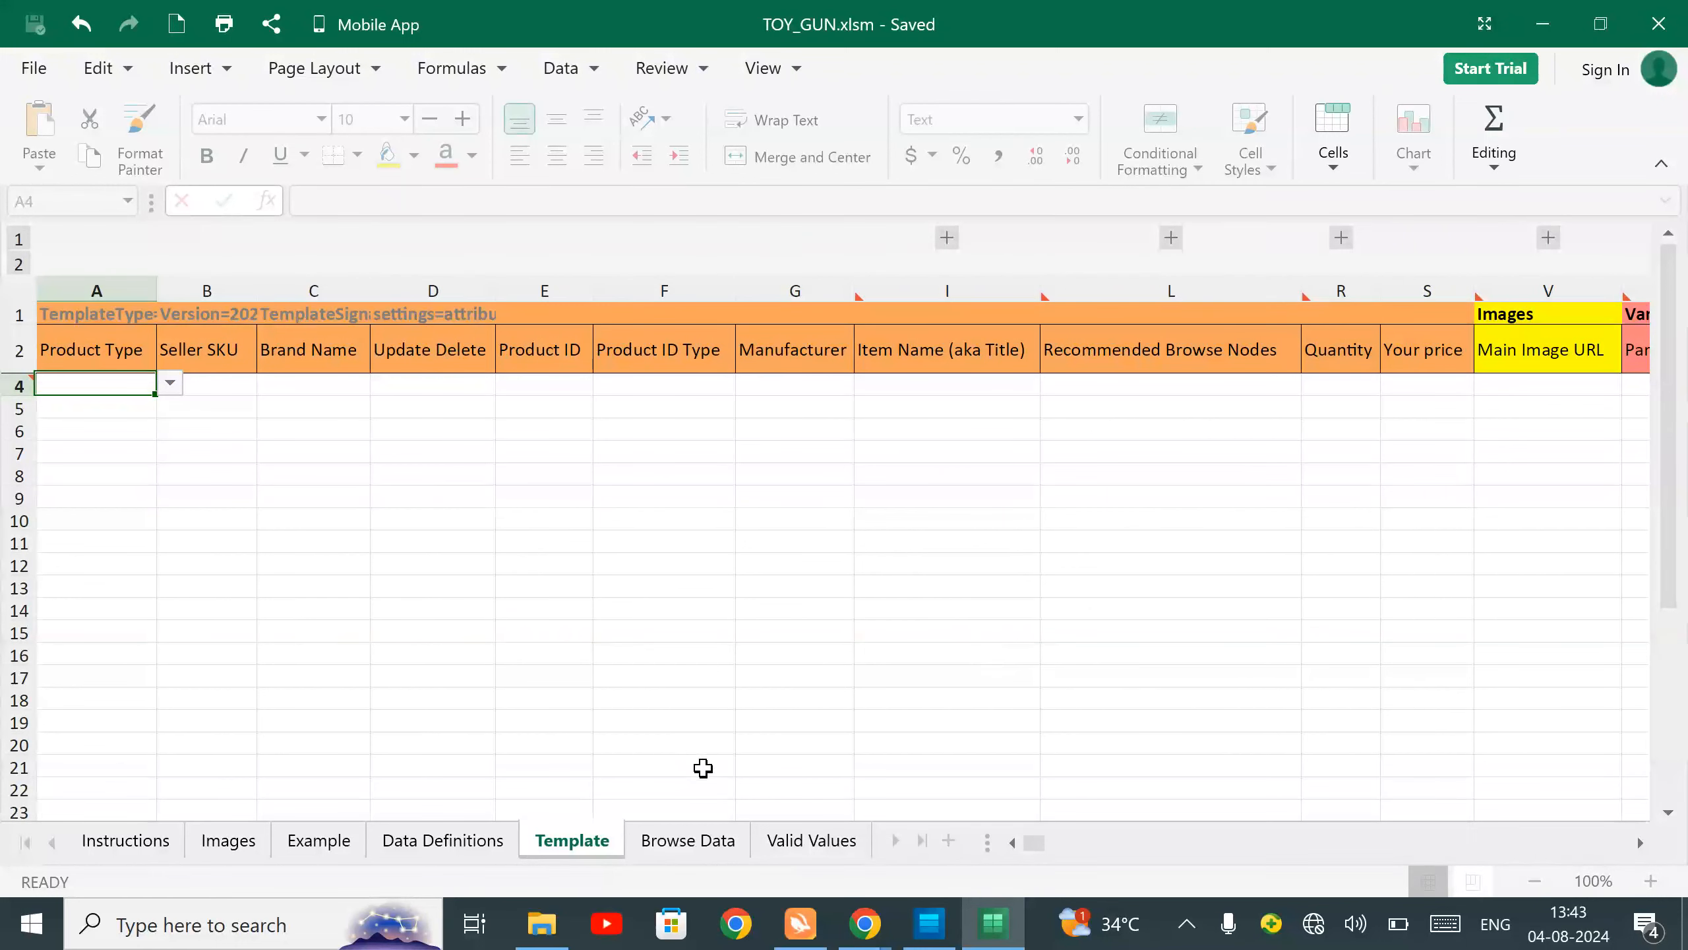
Open the Example sheet and look at its first sample rows, from the headers down to the women's tennis shoes variations.
{"action": "left_click", "coordinate": [319, 840]}
{"action": "scroll", "coordinate": [917, 632], "scroll_direction": "down", "scroll_amount": 1}
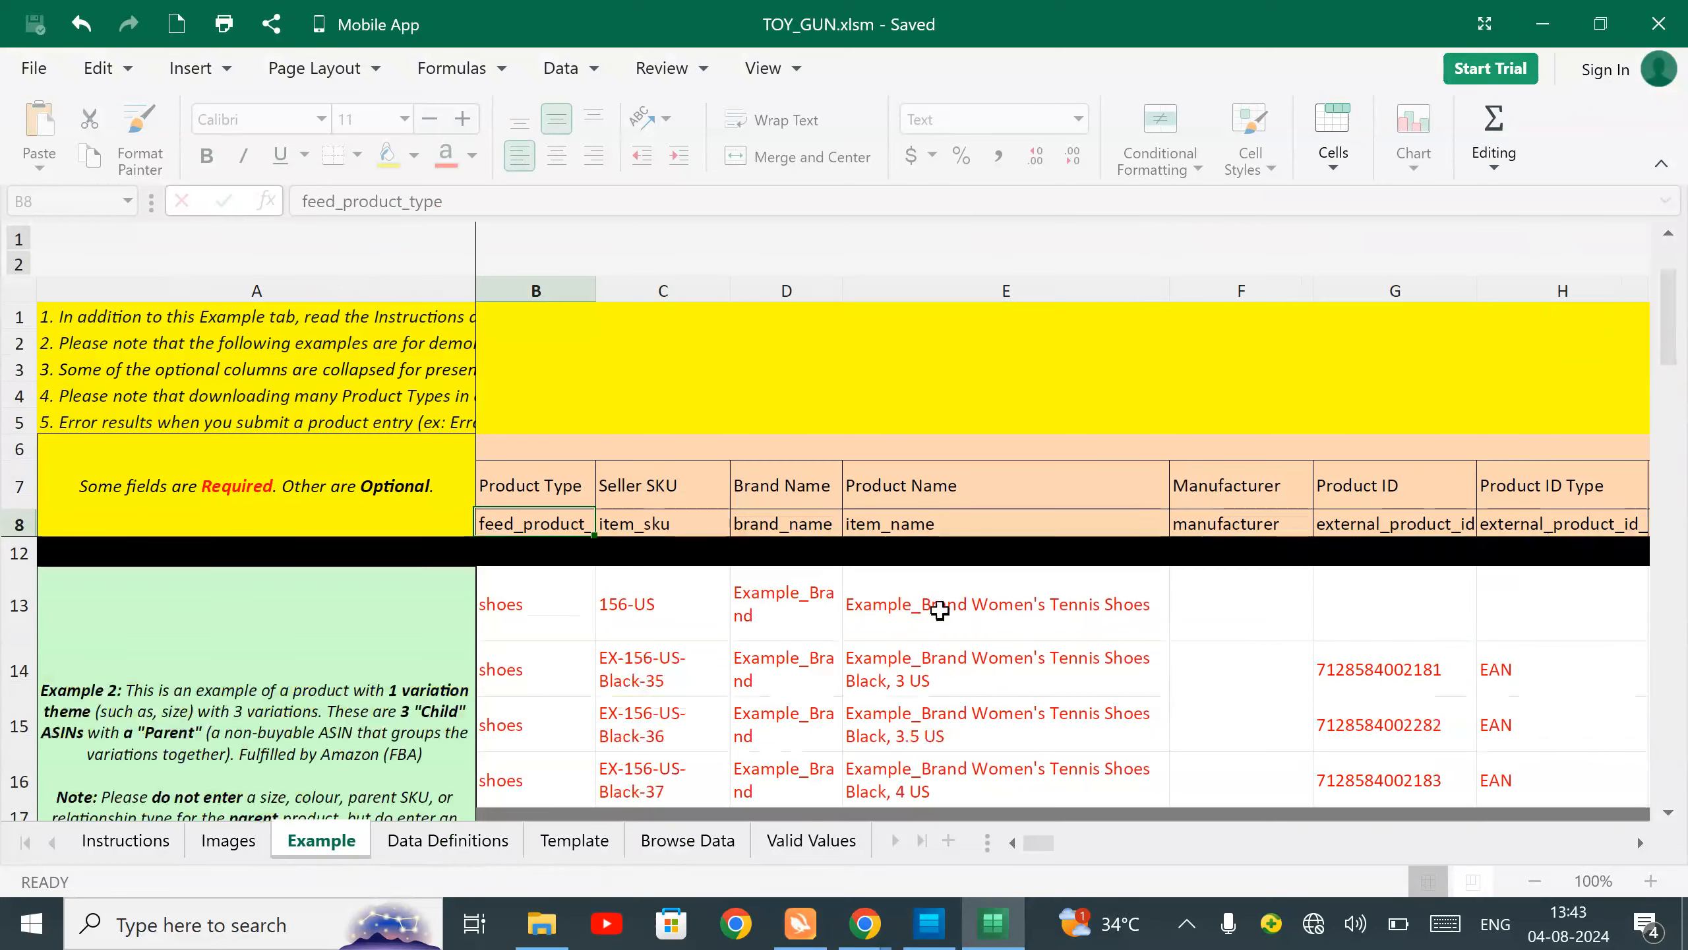
{"action": "left_click", "coordinate": [540, 687]}
{"action": "key", "text": "Up"}
{"action": "key", "text": "Up"}
{"action": "key", "text": "Up"}
{"action": "key", "text": "Up"}
{"action": "key", "text": "Up"}
{"action": "key", "text": "Up"}
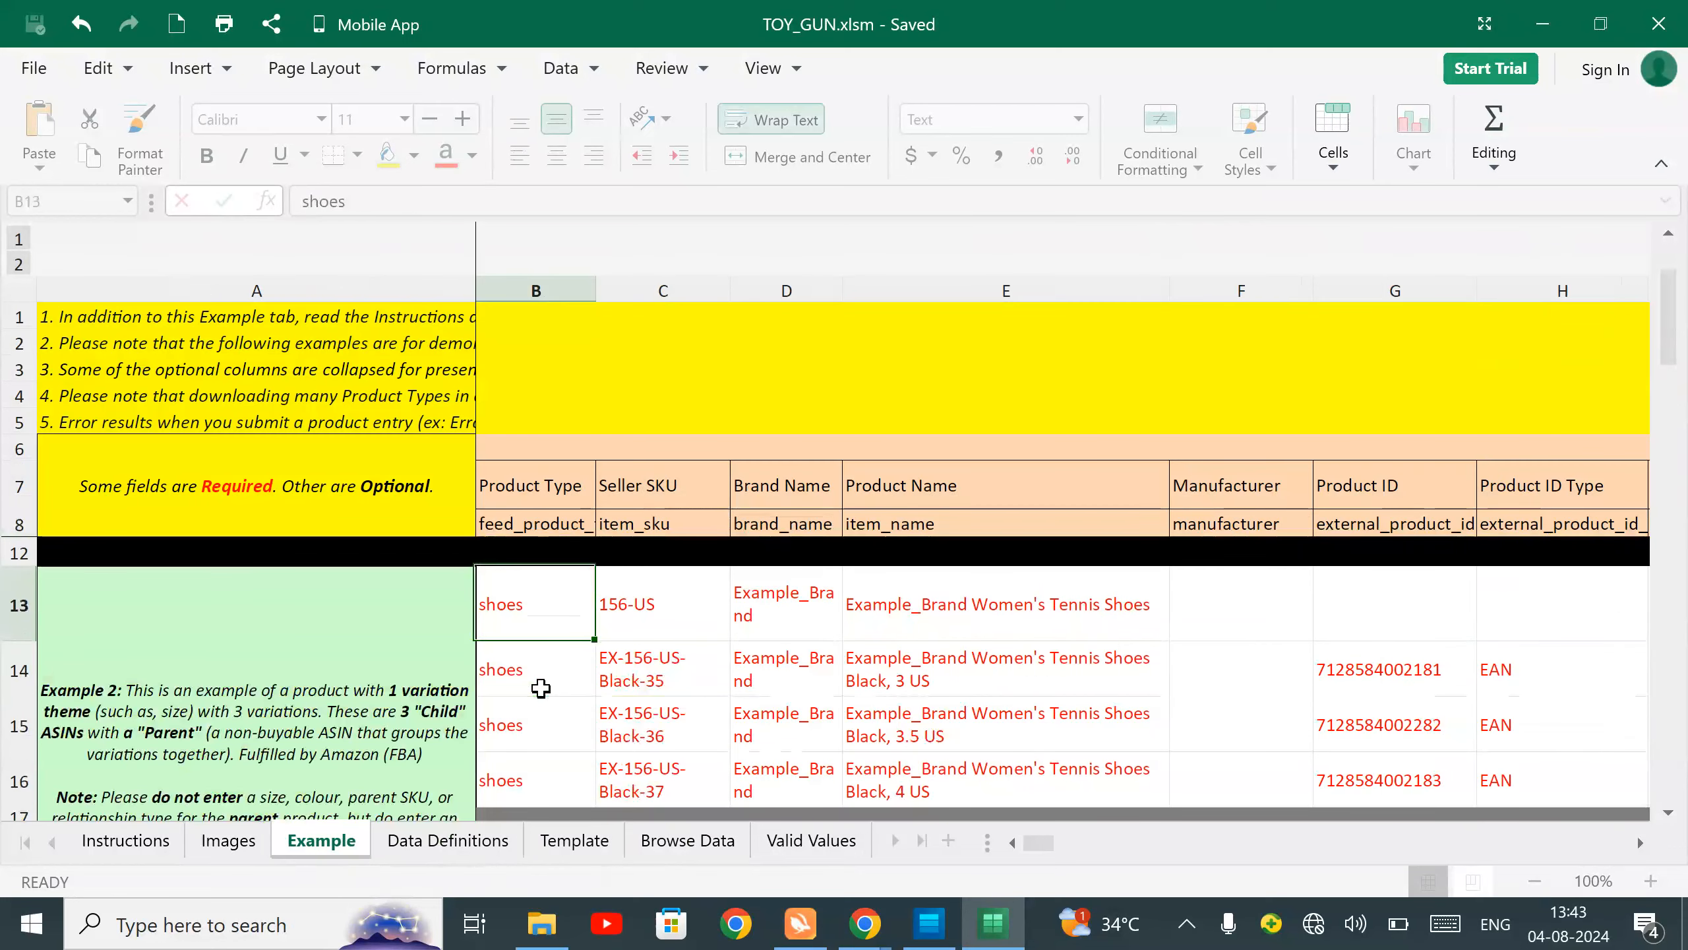
{"action": "key", "text": "Down"}
{"action": "key", "text": "Down"}
{"action": "key", "text": "Up"}
{"action": "key", "text": "Up"}
{"action": "key", "text": "Up"}
{"action": "key", "text": "Up"}
{"action": "key", "text": "Up"}
{"action": "key", "text": "Up"}
Review the Example sheet's single-product listings and the shoes and clock variation listings down to row 21.
{"action": "key", "text": "Down"}
{"action": "key", "text": "Down"}
{"action": "key", "text": "Down"}
{"action": "key", "text": "Down"}
{"action": "key", "text": "Down"}
{"action": "key", "text": "Down"}
{"action": "key", "text": "Down"}
{"action": "key", "text": "Down"}
{"action": "key", "text": "Down"}
{"action": "key", "text": "Down"}
{"action": "key", "text": "Down"}
{"action": "key", "text": "Down"}
{"action": "key", "text": "Down"}
{"action": "key", "text": "Down"}
{"action": "key", "text": "Down"}
{"action": "key", "text": "Down"}
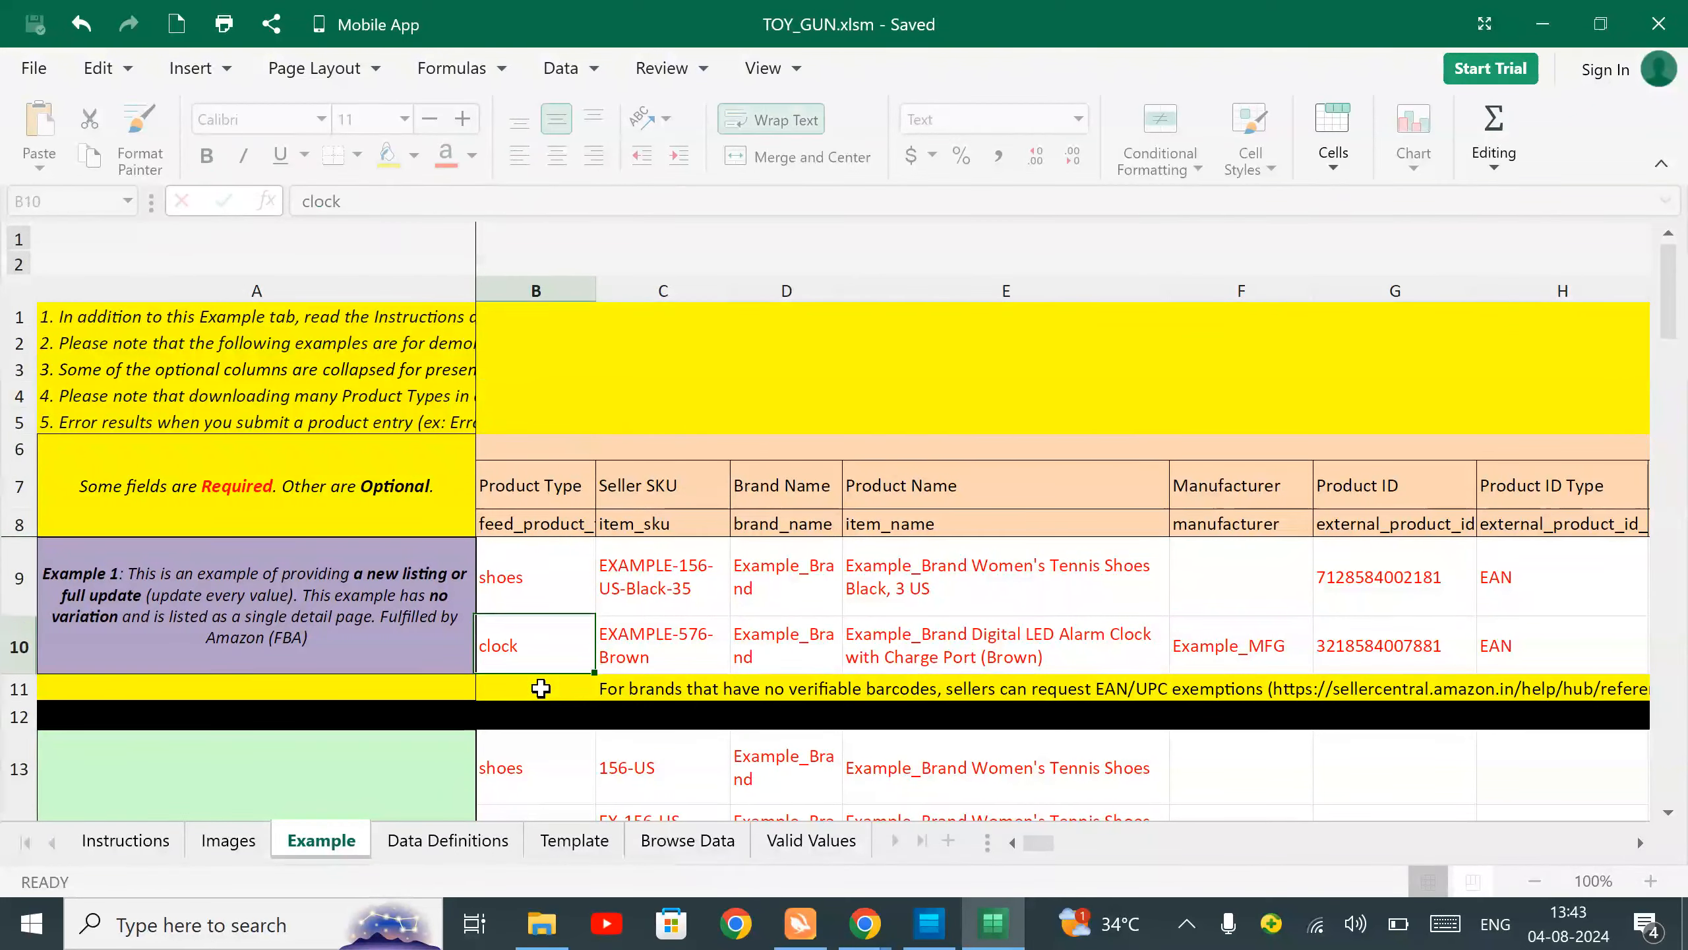
{"action": "key", "text": "Down"}
{"action": "key", "text": "Down"}
{"action": "key", "text": "Down"}
{"action": "key", "text": "Down"}
{"action": "key", "text": "Down"}
{"action": "key", "text": "Down"}
{"action": "key", "text": "Down"}
{"action": "key", "text": "Down"}
{"action": "key", "text": "Down"}
{"action": "key", "text": "Down"}
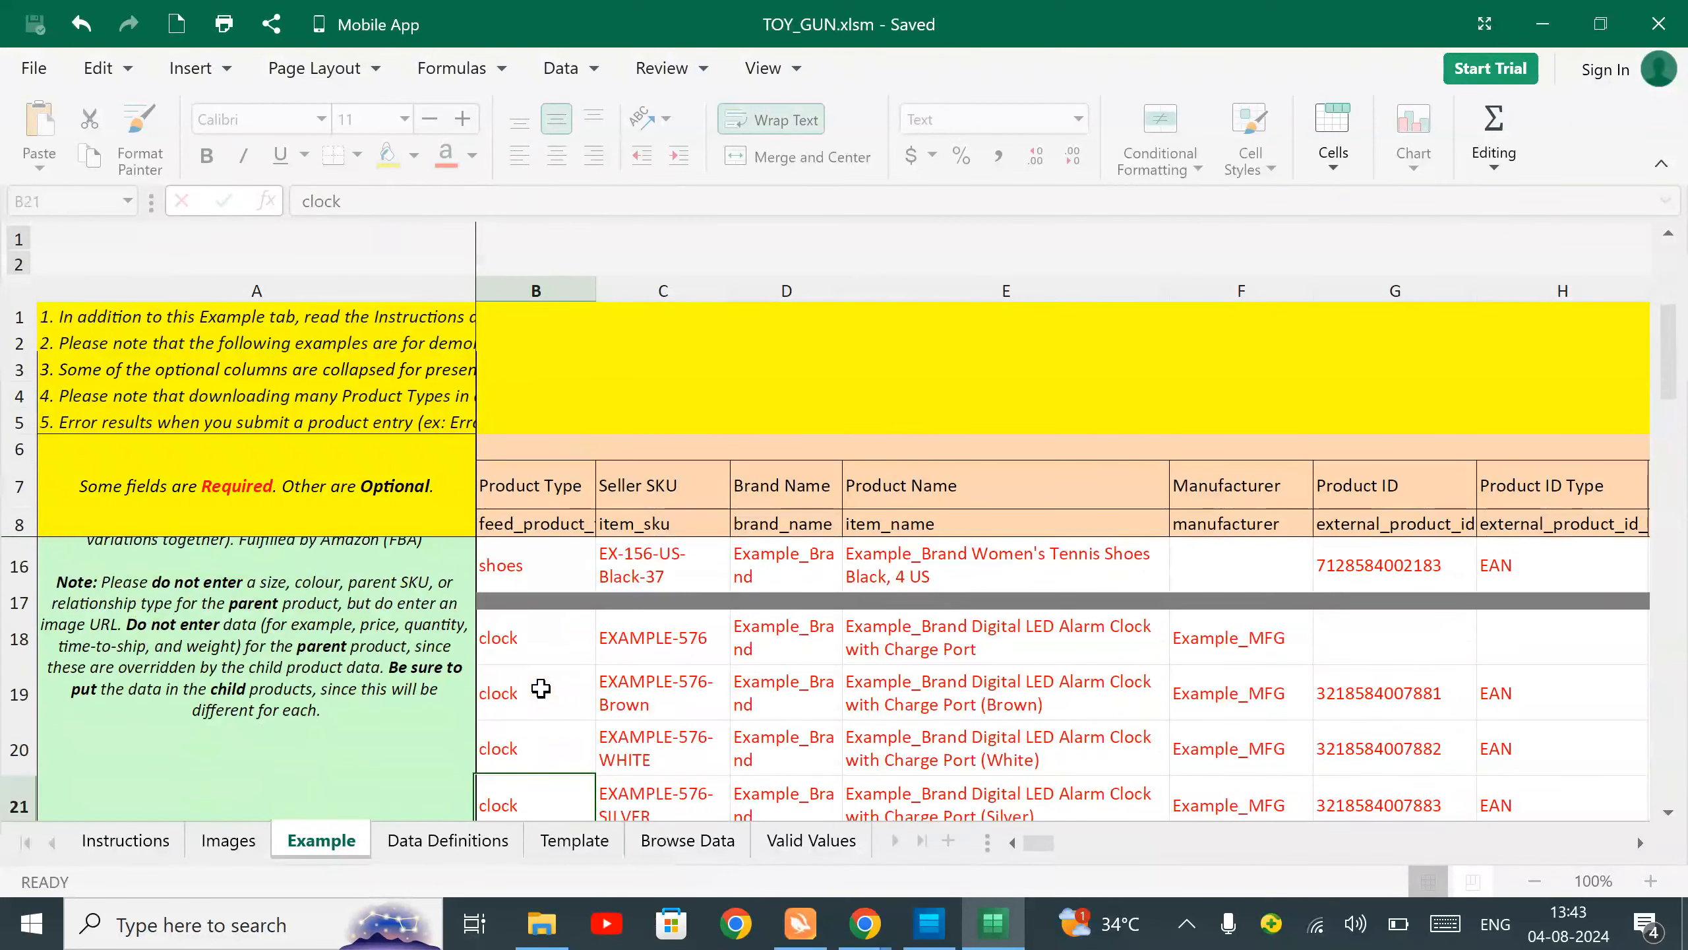
Review the Example sheet's table, watches and sleeping bag listings down to row 49.
{"action": "key", "text": "Down"}
{"action": "key", "text": "Down"}
{"action": "key", "text": "Down"}
{"action": "key", "text": "Down"}
{"action": "key", "text": "Down"}
{"action": "key", "text": "Down"}
{"action": "key", "text": "Down"}
{"action": "key", "text": "Down"}
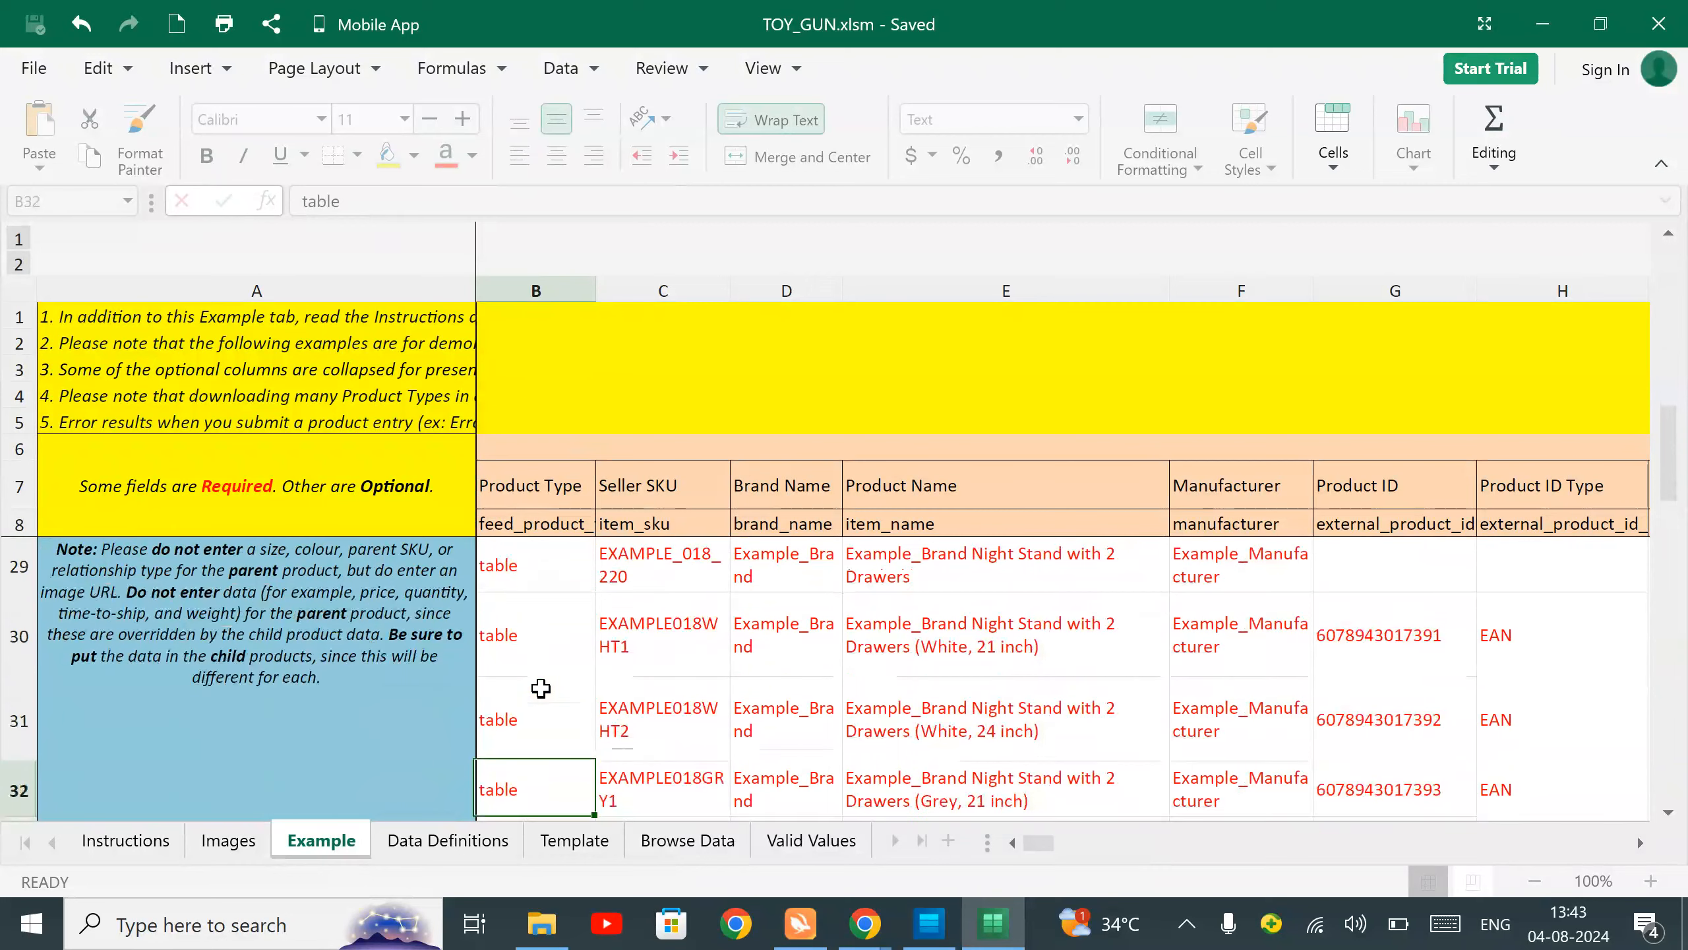
{"action": "key", "text": "Down"}
{"action": "key", "text": "Down"}
{"action": "key", "text": "Down"}
{"action": "key", "text": "Down"}
{"action": "key", "text": "Down"}
{"action": "key", "text": "Down"}
{"action": "key", "text": "Down"}
{"action": "key", "text": "Down"}
{"action": "key", "text": "Down"}
{"action": "key", "text": "Down"}
{"action": "key", "text": "Down"}
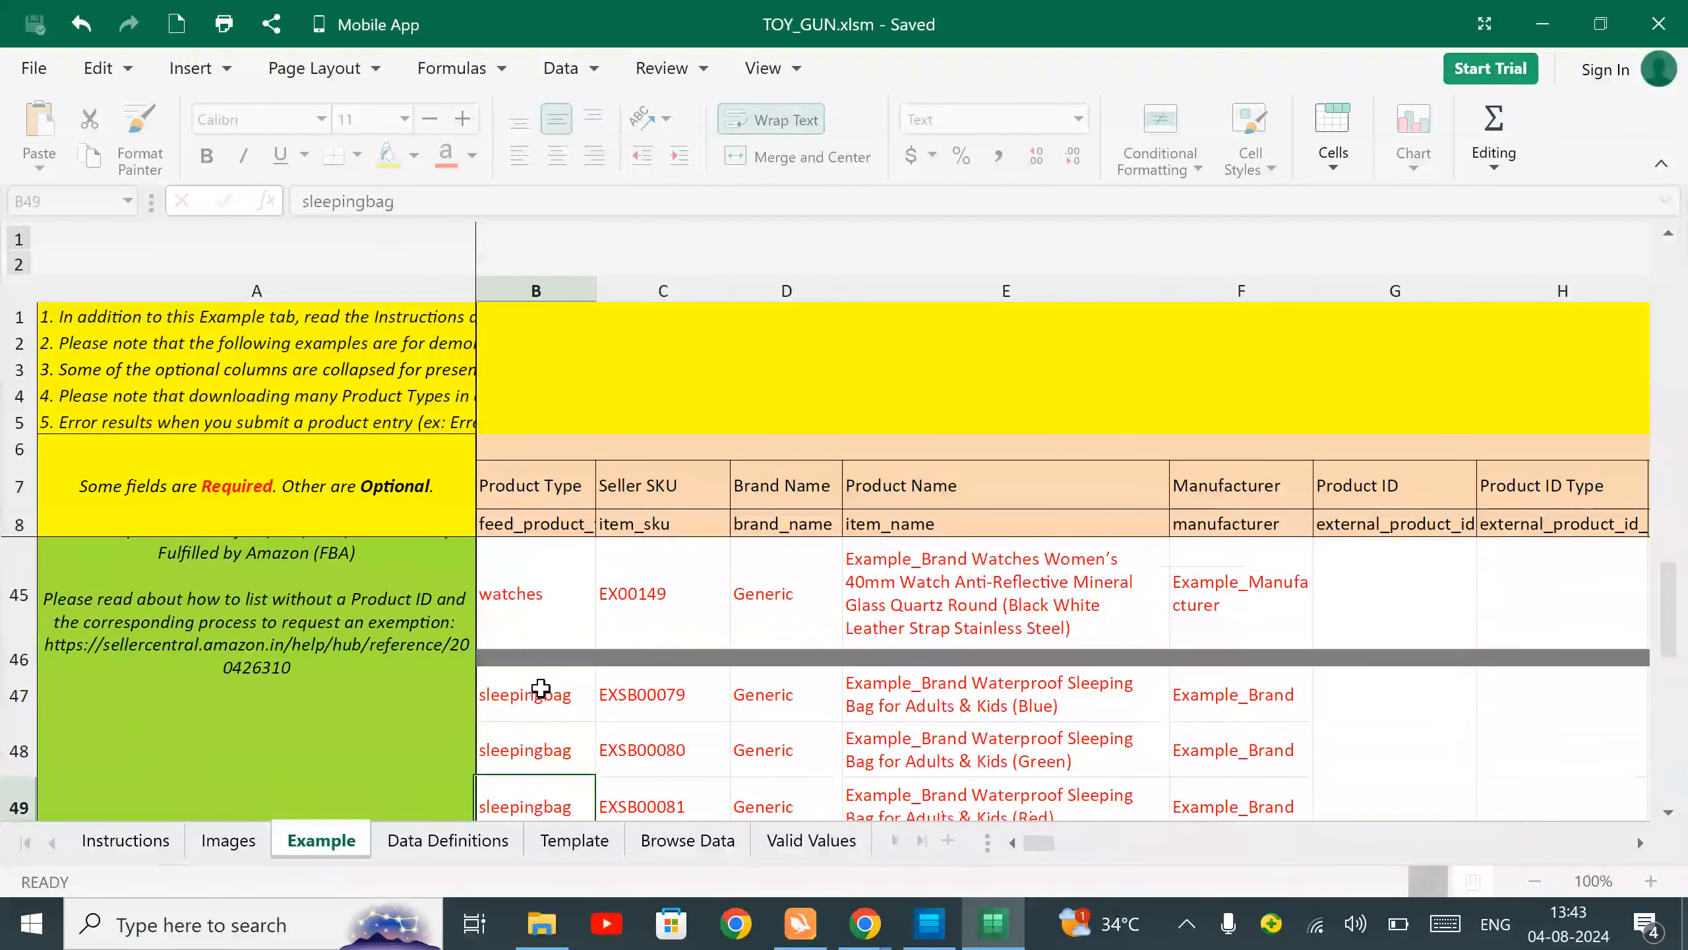
Review the Example sheet's partial update and product deletion examples, and return to the Template sheet.
{"action": "key", "text": "Down"}
{"action": "key", "text": "Down"}
{"action": "key", "text": "Down"}
{"action": "key", "text": "Down"}
{"action": "key", "text": "Down"}
{"action": "key", "text": "Down"}
{"action": "key", "text": "Down"}
{"action": "key", "text": "Down"}
{"action": "key", "text": "Down"}
{"action": "key", "text": "Down"}
{"action": "key", "text": "Down"}
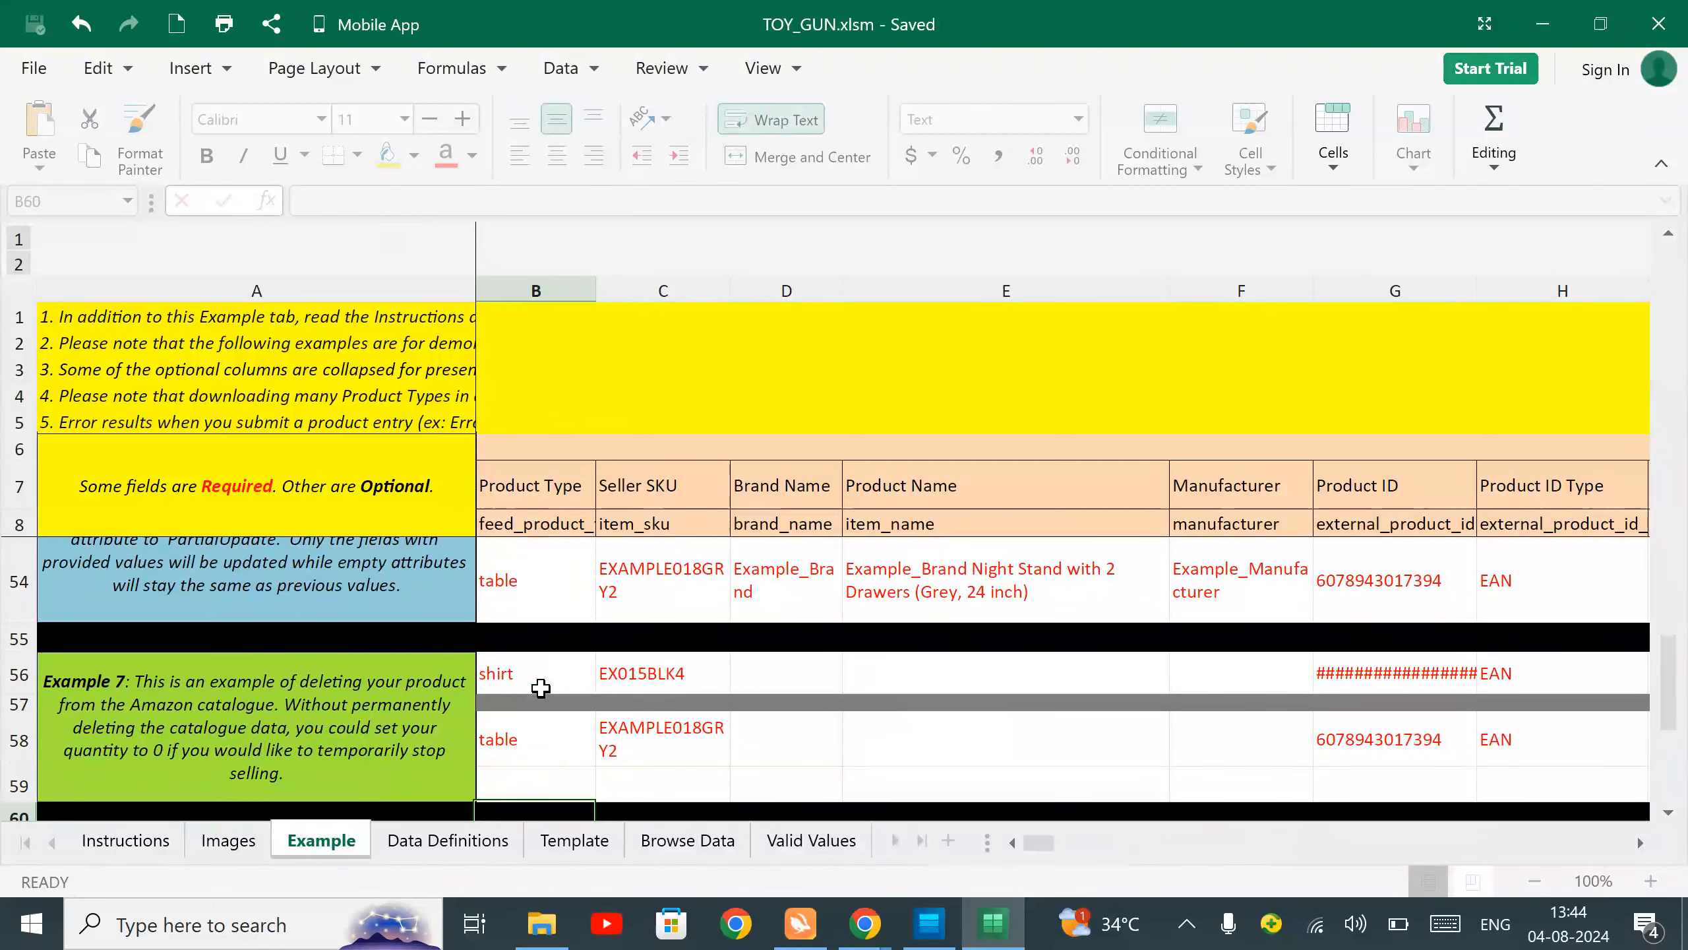
{"action": "scroll", "coordinate": [624, 644], "scroll_direction": "down", "scroll_amount": 2}
{"action": "scroll", "coordinate": [624, 643], "scroll_direction": "up", "scroll_amount": 10}
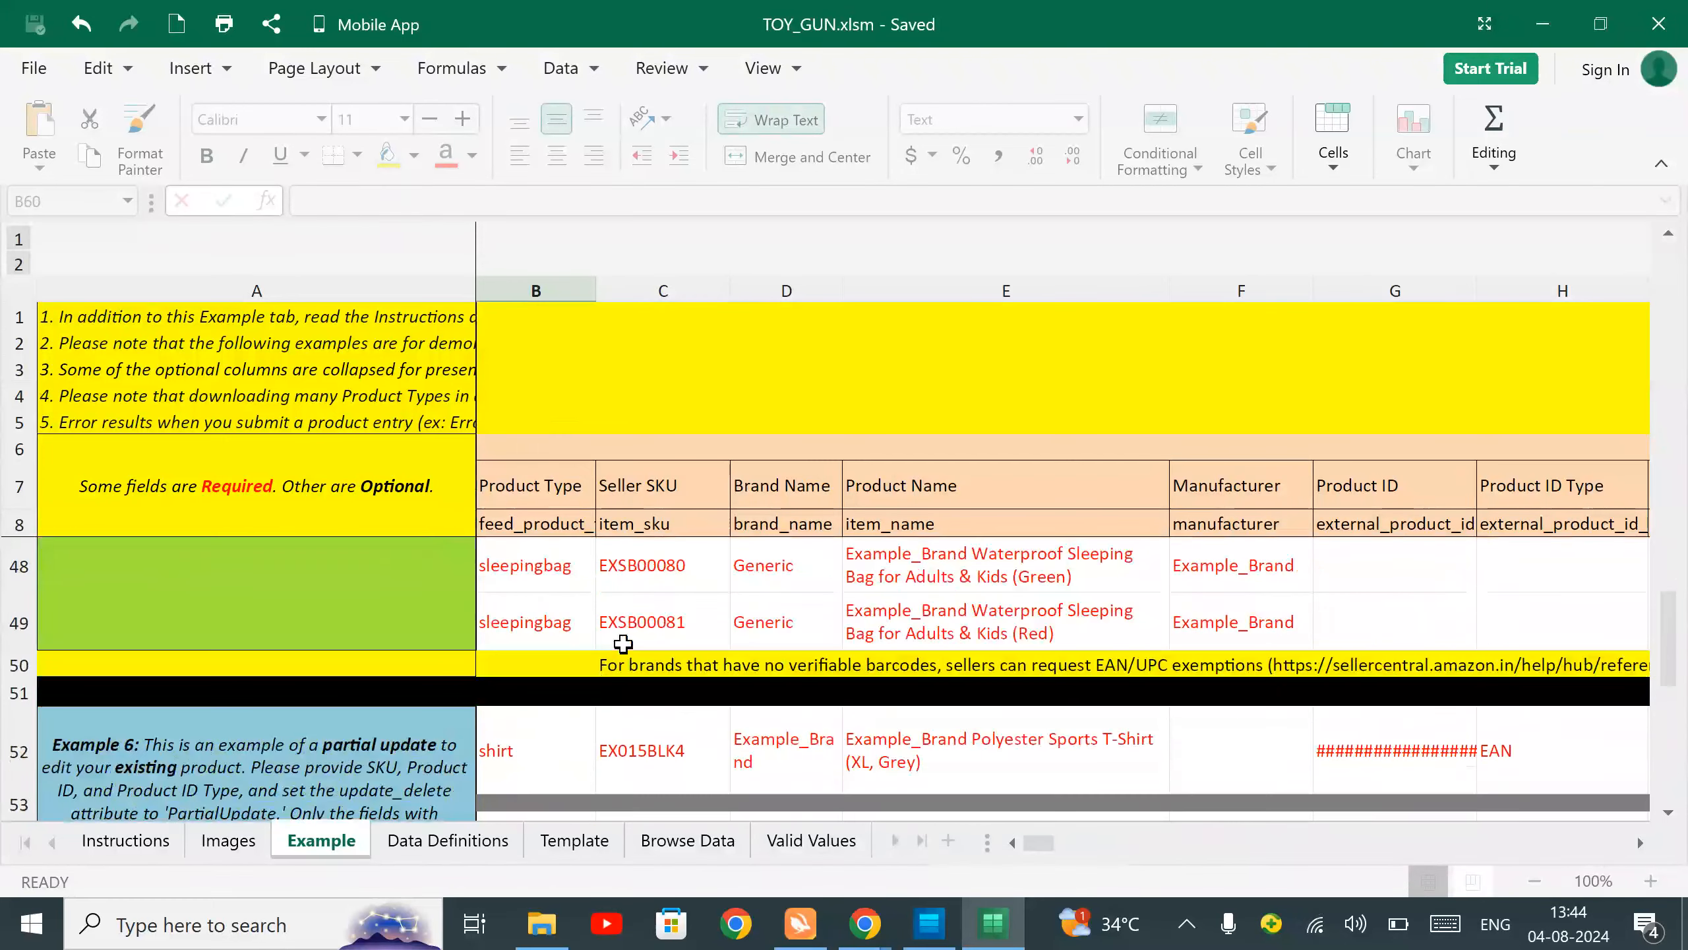
{"action": "left_click", "coordinate": [567, 852]}
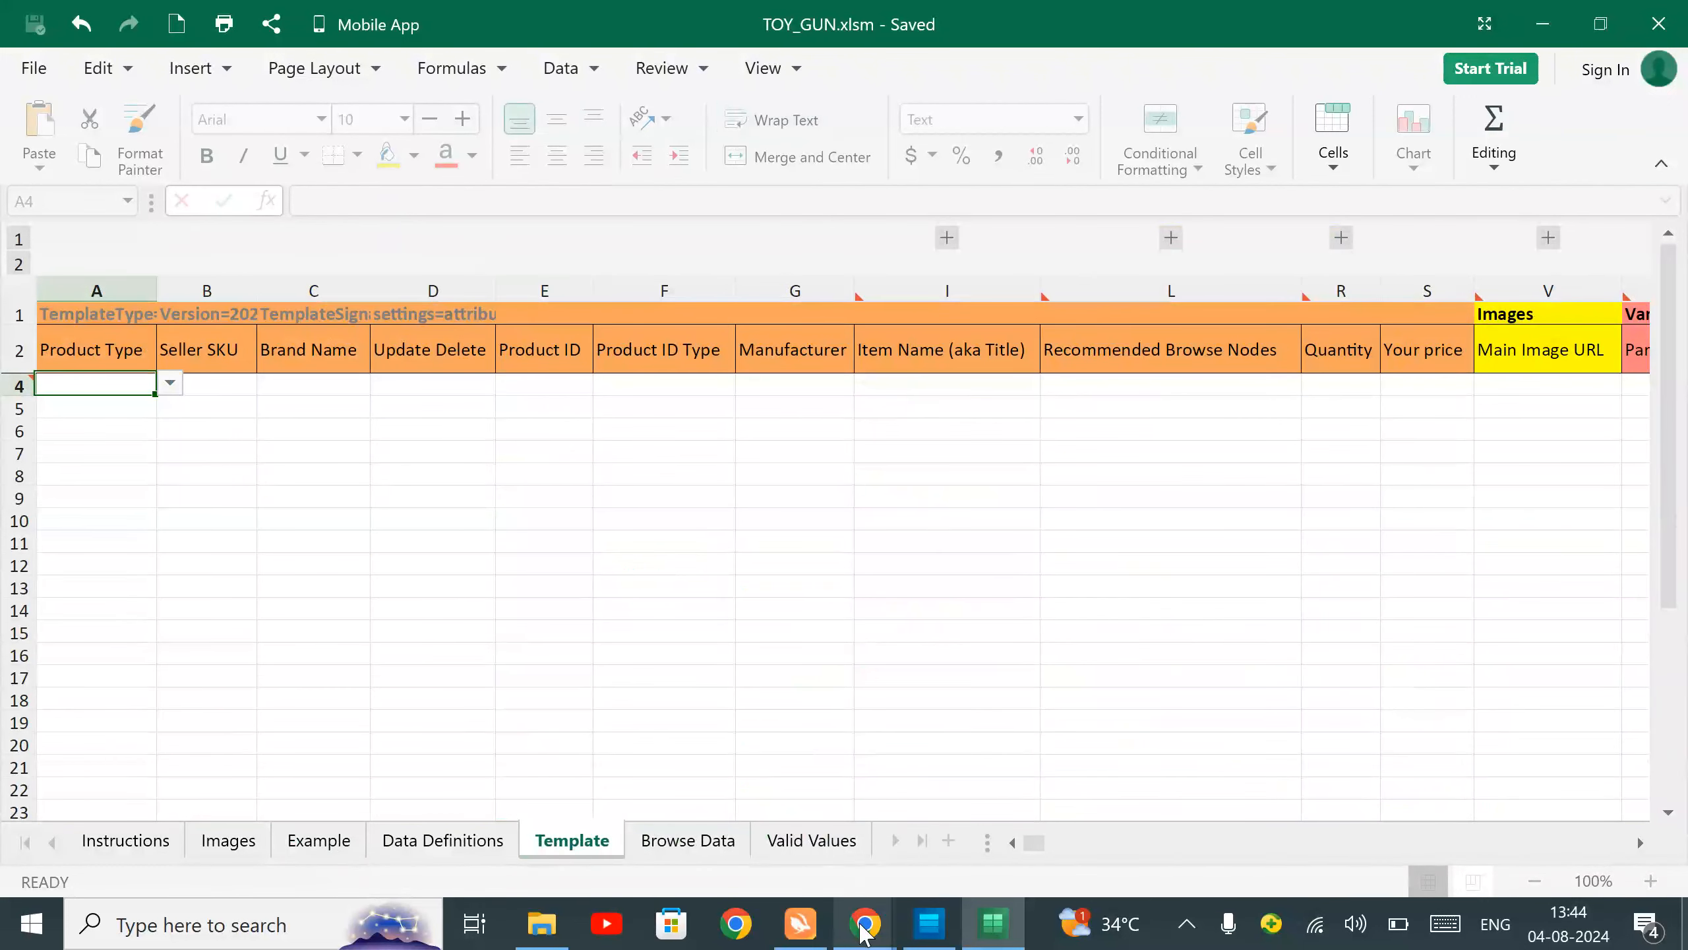
Switch to Amazon Seller Central in Chrome and open the Upload your spreadsheet page of Add Products via Upload.
{"action": "mouse_move", "coordinate": [864, 923]}
{"action": "left_click", "coordinate": [790, 814]}
{"action": "scroll", "coordinate": [767, 616], "scroll_direction": "up", "scroll_amount": 15}
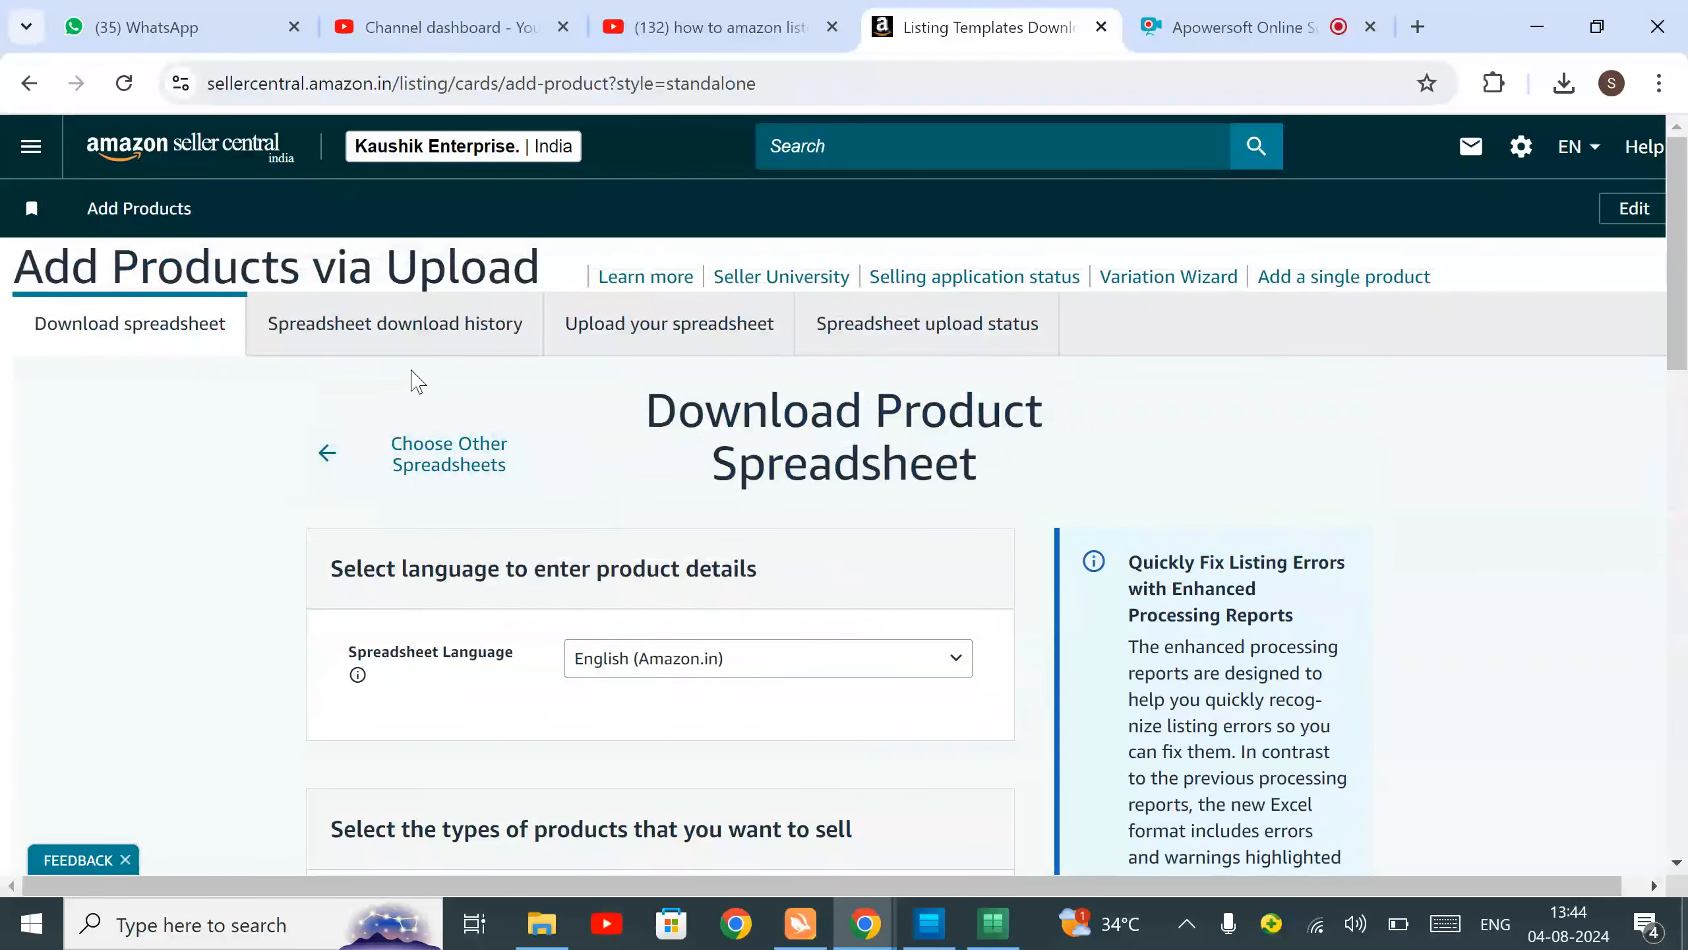
{"action": "left_click", "coordinate": [681, 334]}
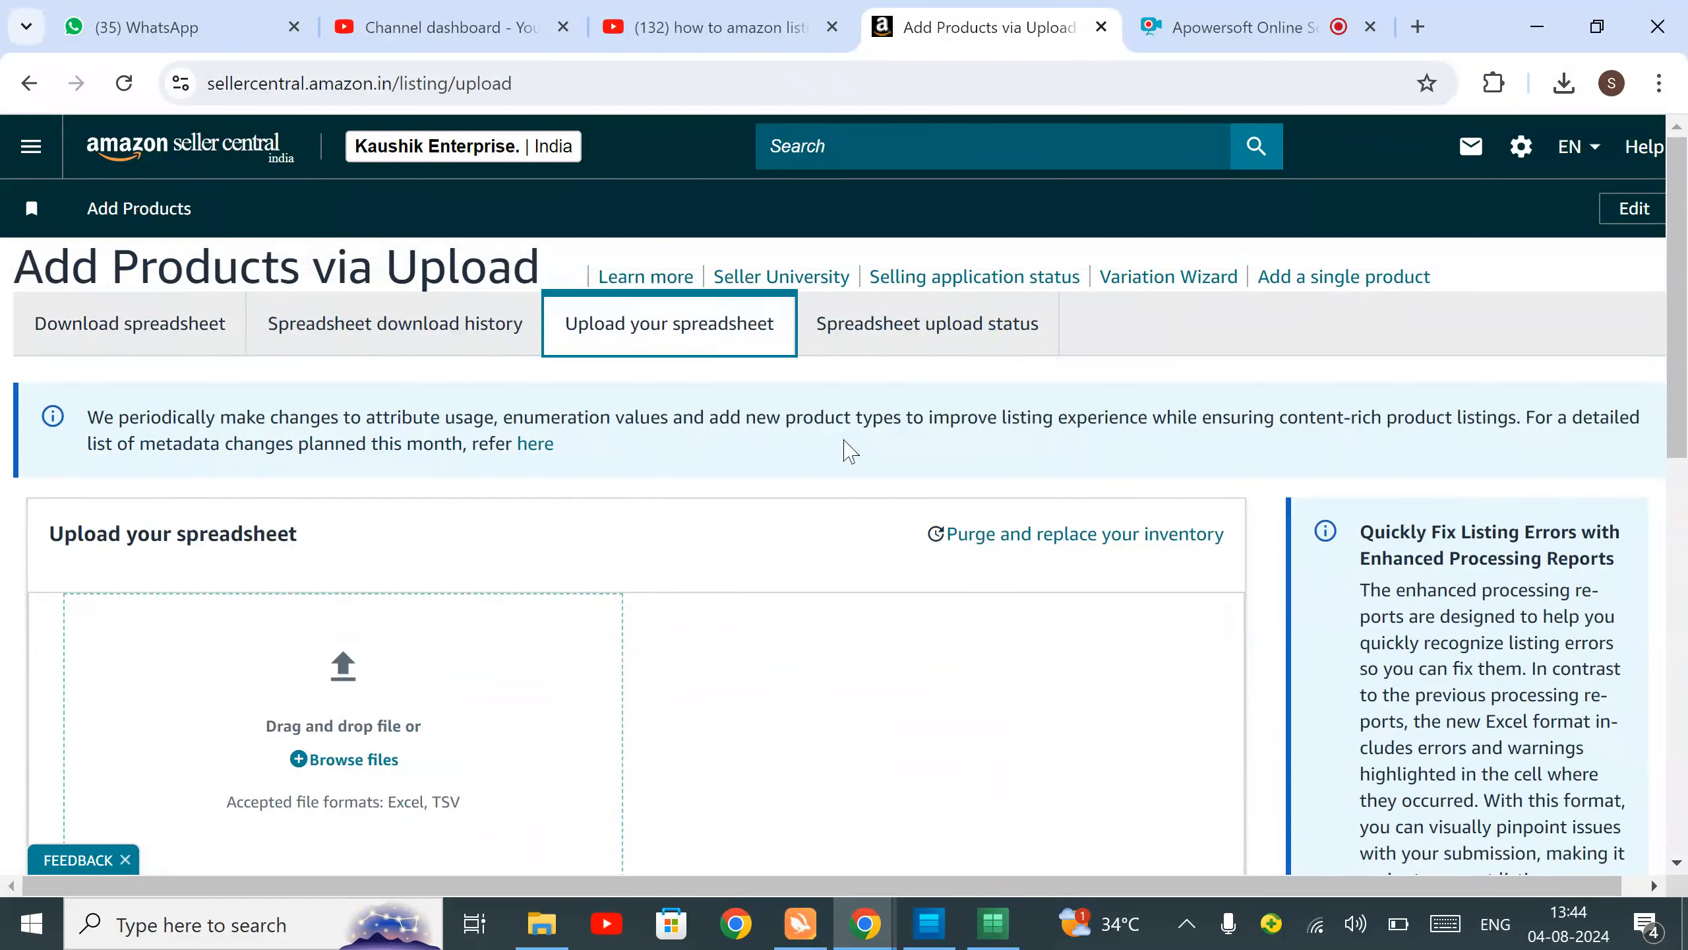
Upload the TOY_GUN spreadsheet from the Downloads folder.
{"action": "scroll", "coordinate": [640, 469], "scroll_direction": "down", "scroll_amount": 4}
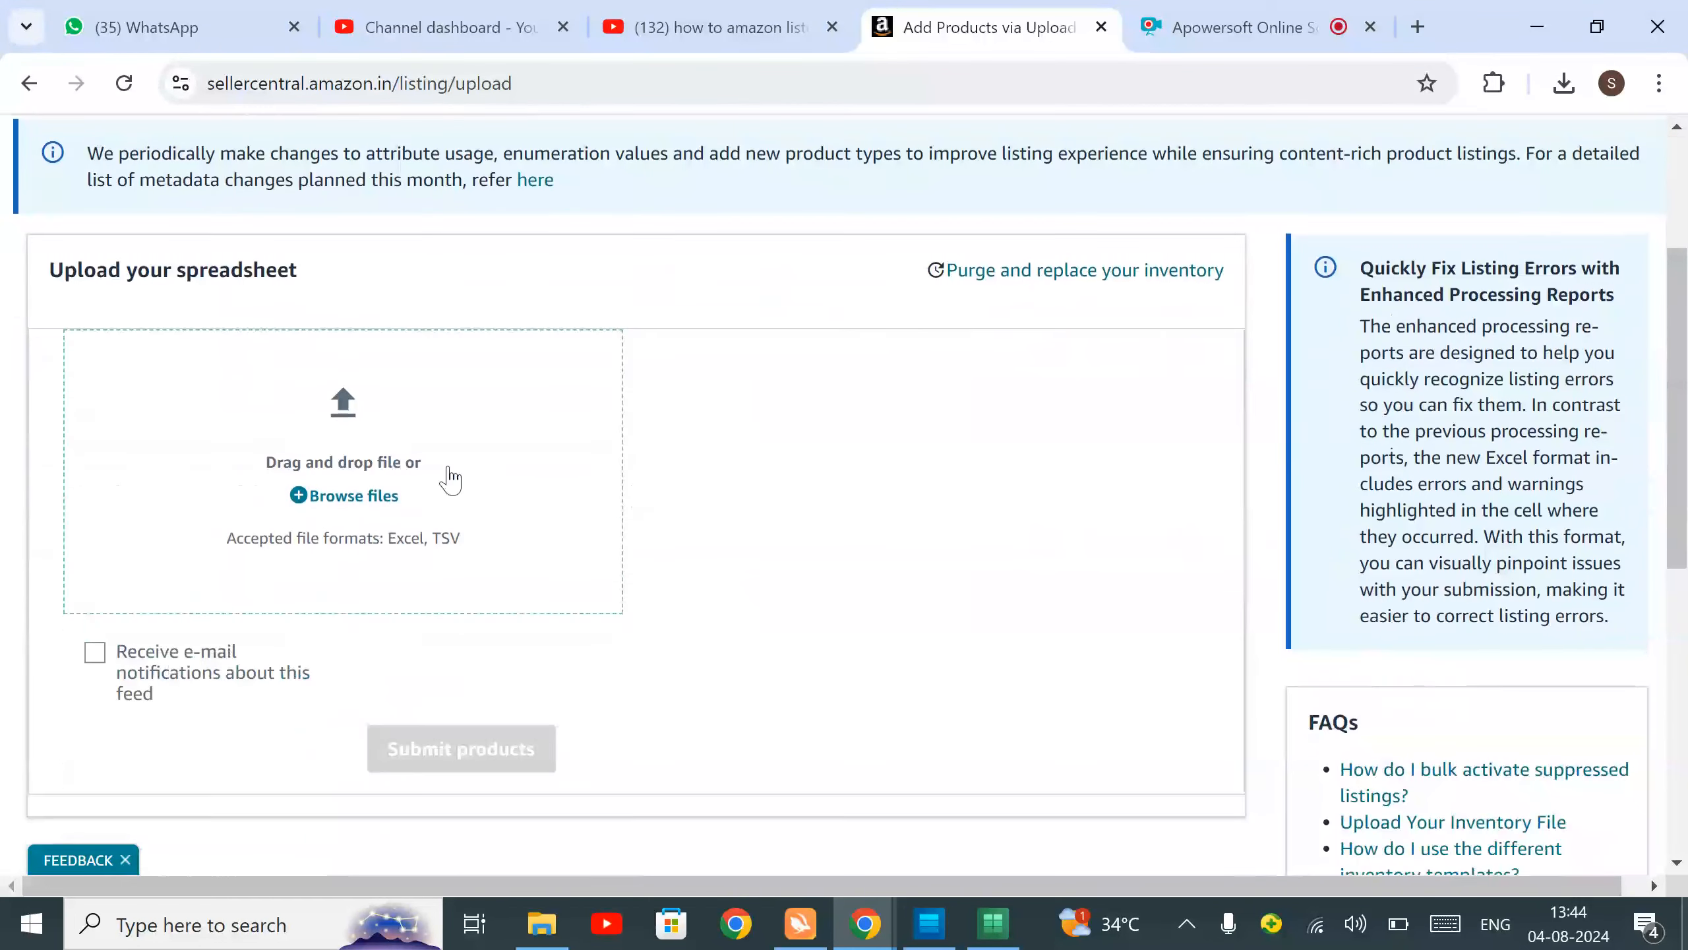
{"action": "left_click", "coordinate": [385, 500]}
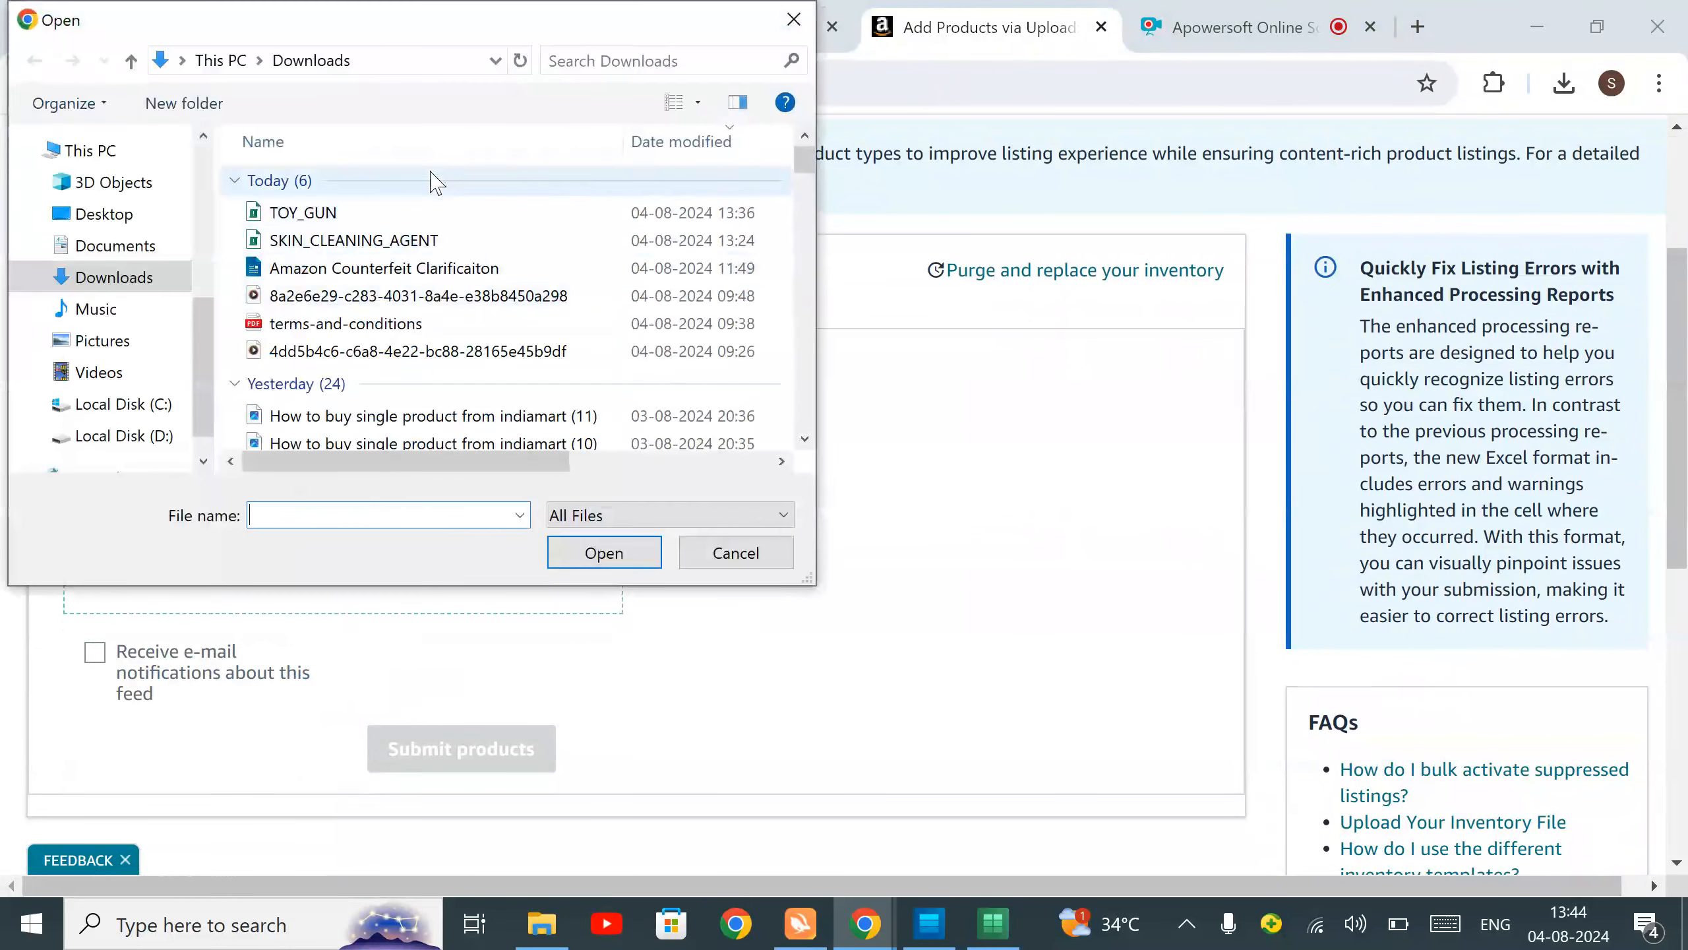
{"action": "double_click", "coordinate": [318, 221]}
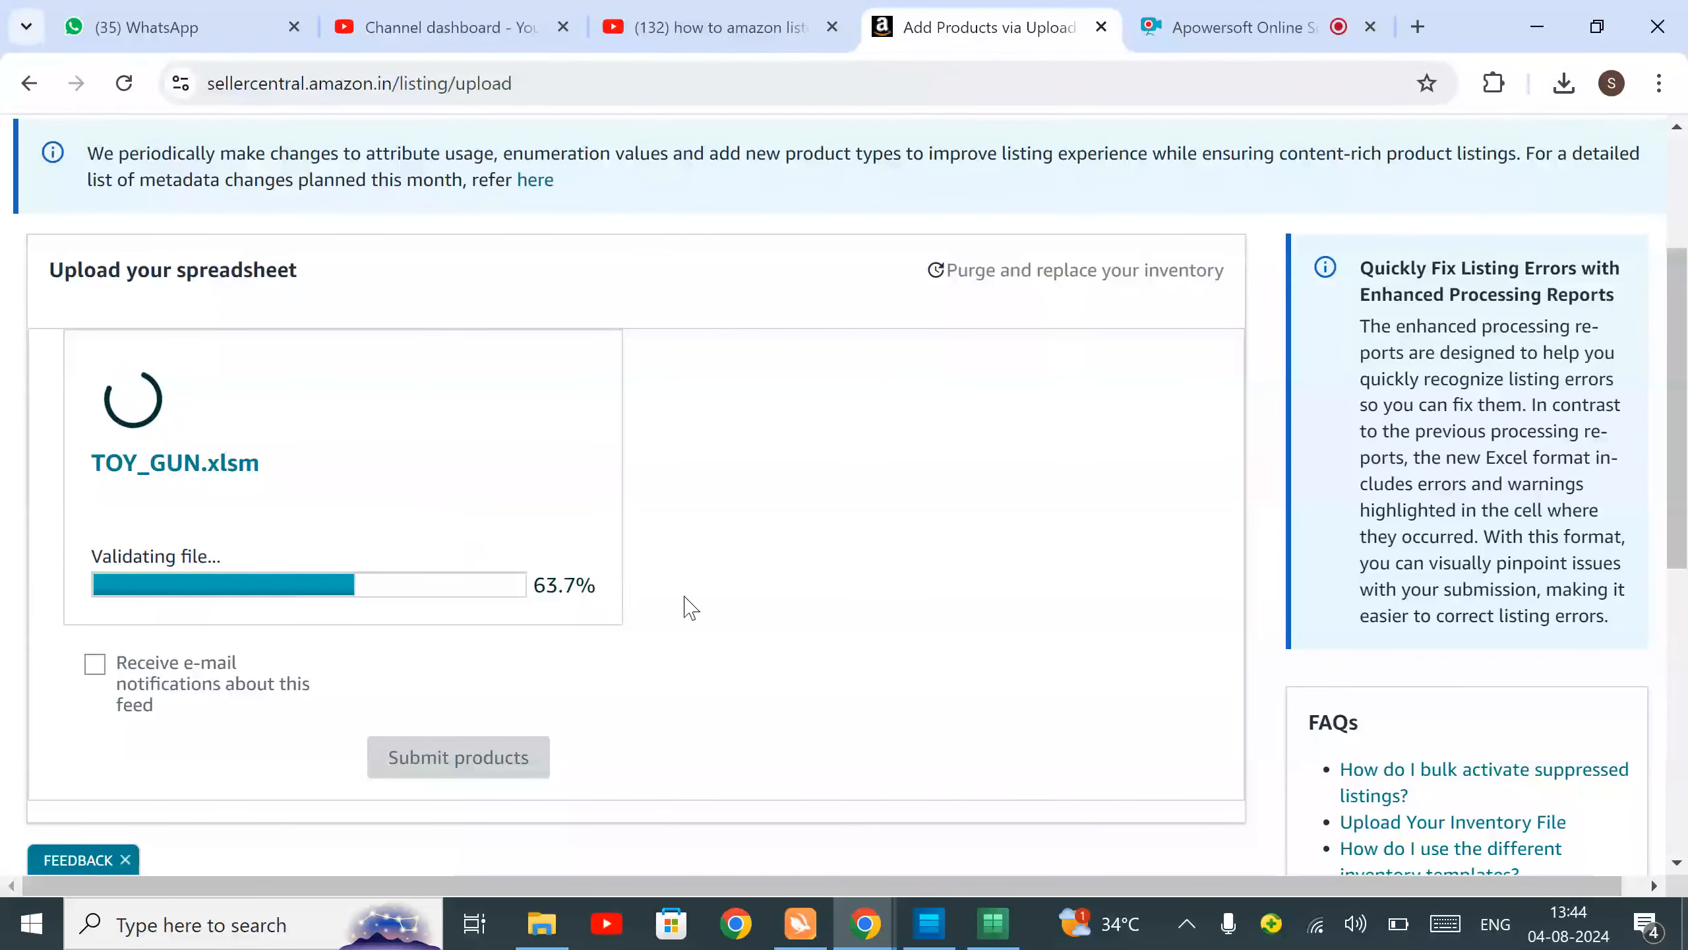
Submit the products from the file preview and look over the spreadsheet upload status.
{"action": "scroll", "coordinate": [505, 641], "scroll_direction": "down", "scroll_amount": 4}
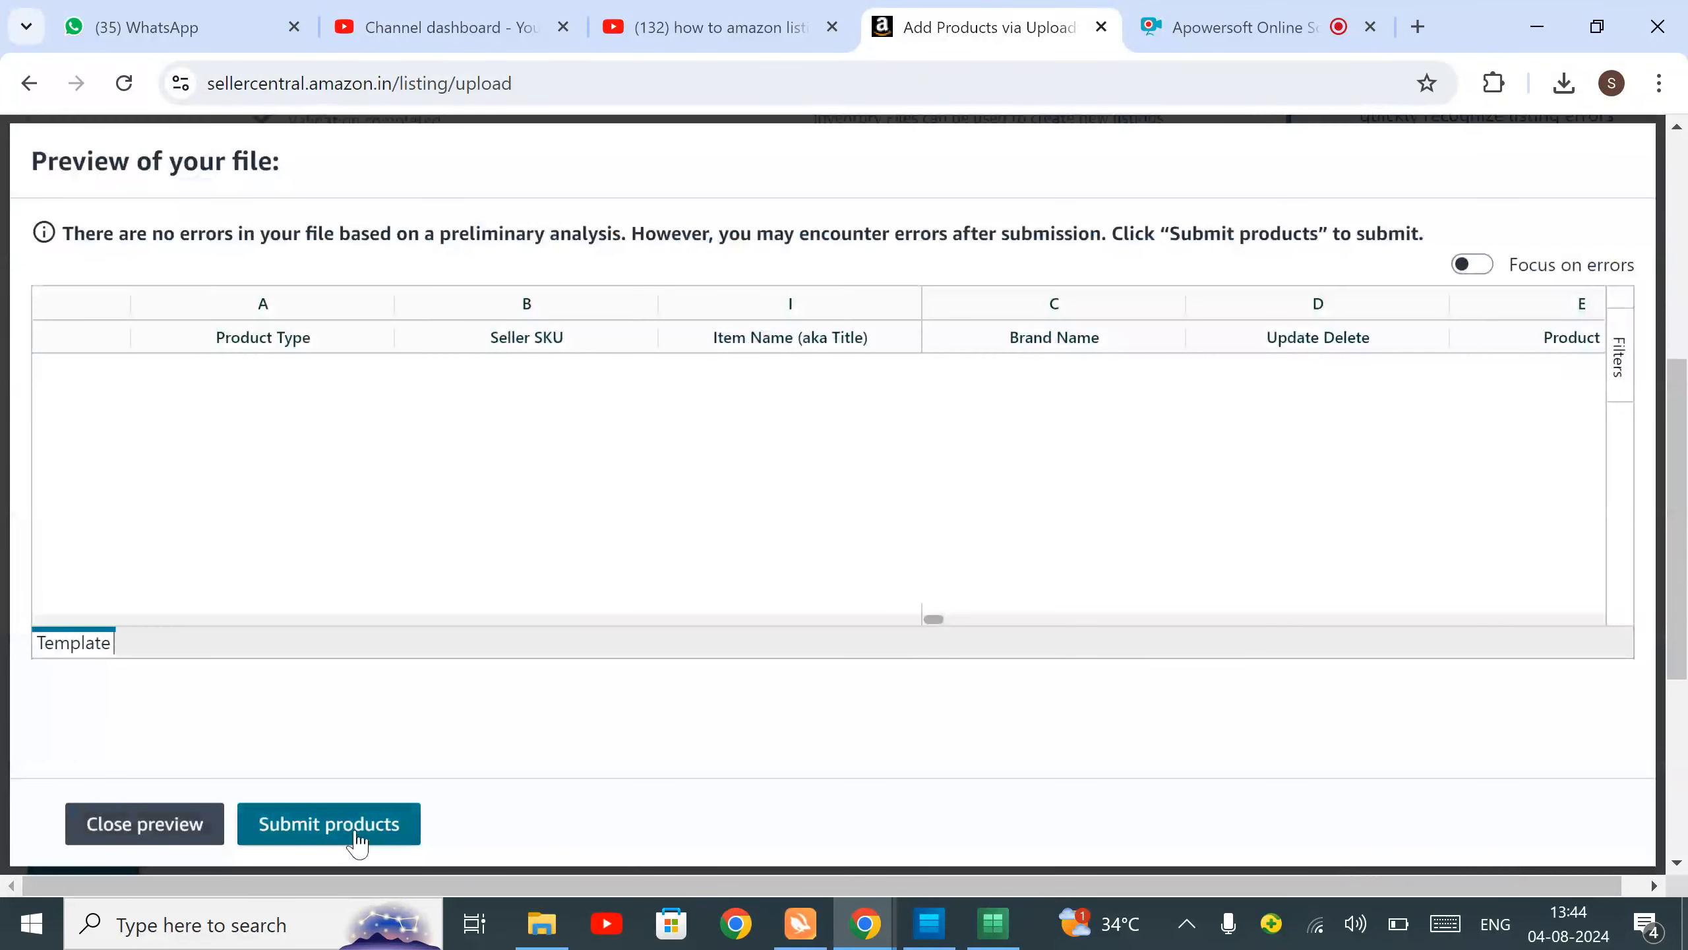
{"action": "left_click", "coordinate": [356, 839]}
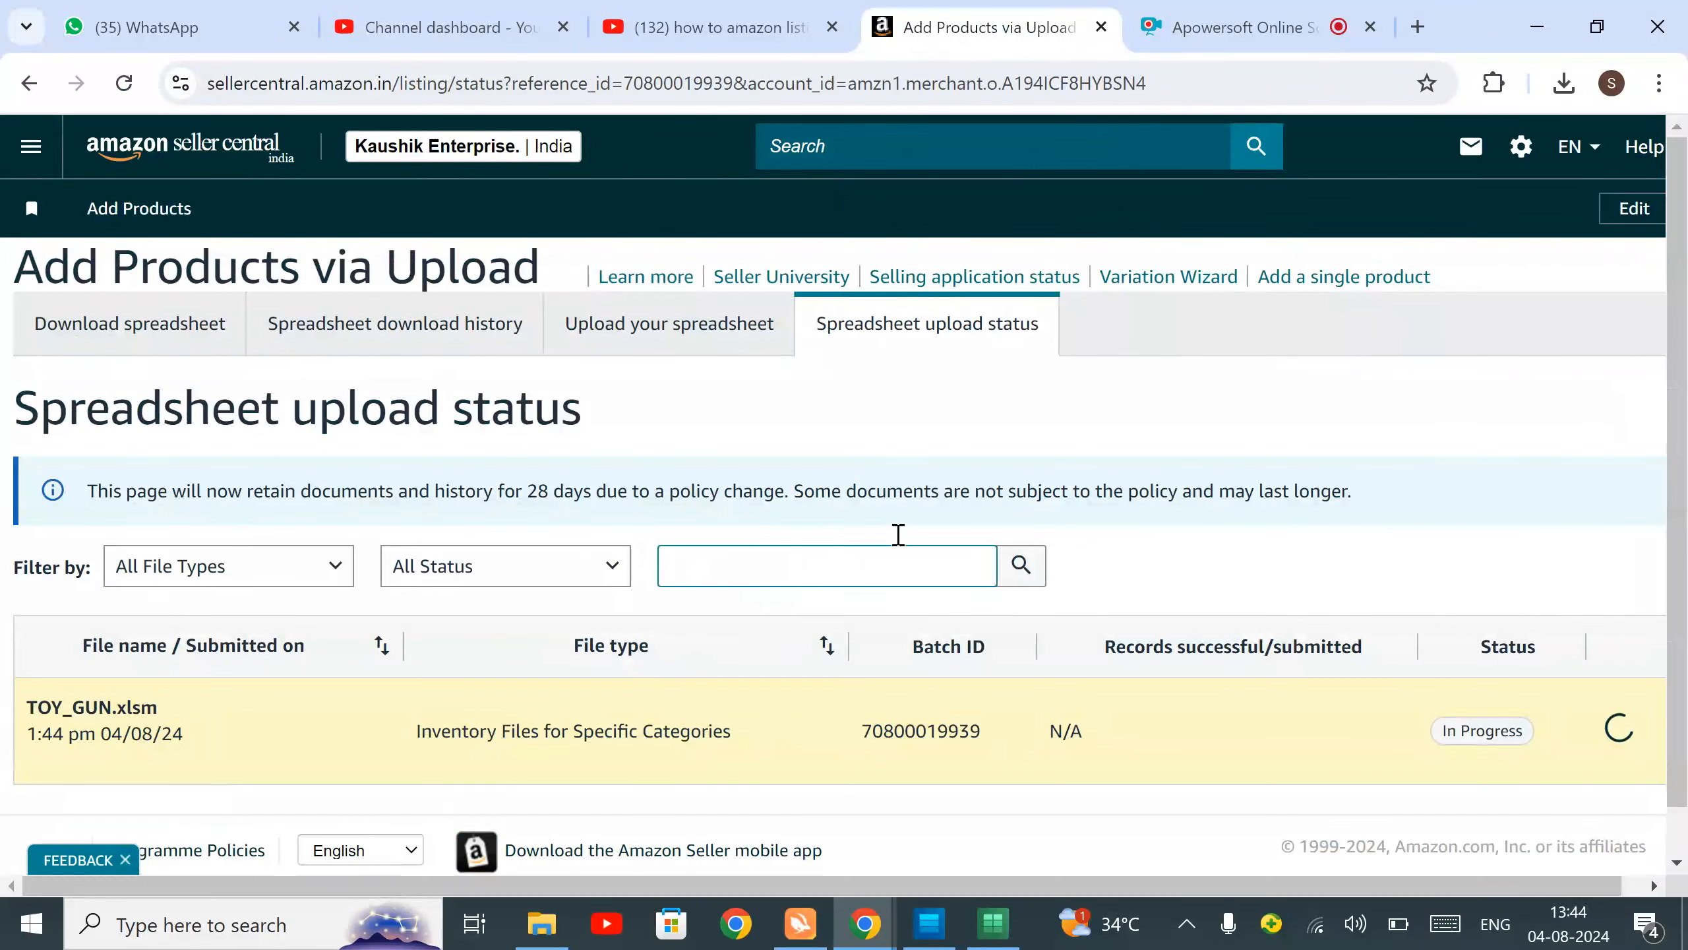
{"action": "scroll", "coordinate": [929, 364], "scroll_direction": "down", "scroll_amount": 1}
{"action": "scroll", "coordinate": [894, 376], "scroll_direction": "up", "scroll_amount": 1}
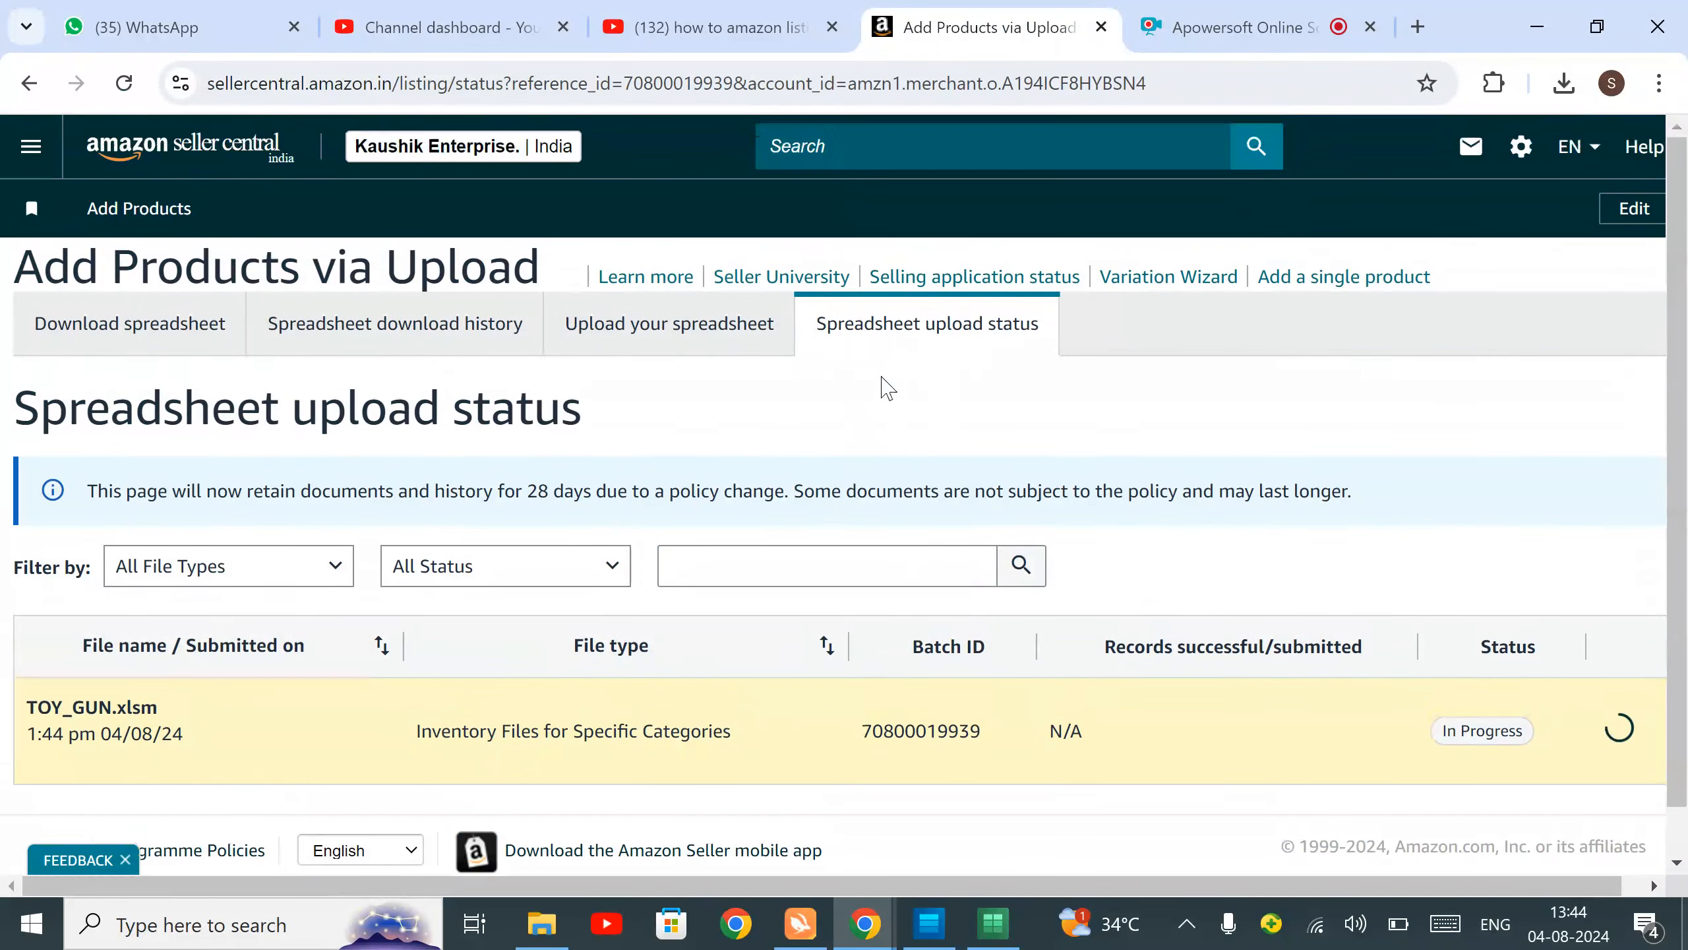
Switch to the TOY_GUN spreadsheet, look at the Template sheet's header columns, and return to Seller Central in Chrome.
{"action": "scroll", "coordinate": [930, 728], "scroll_direction": "down", "scroll_amount": 1}
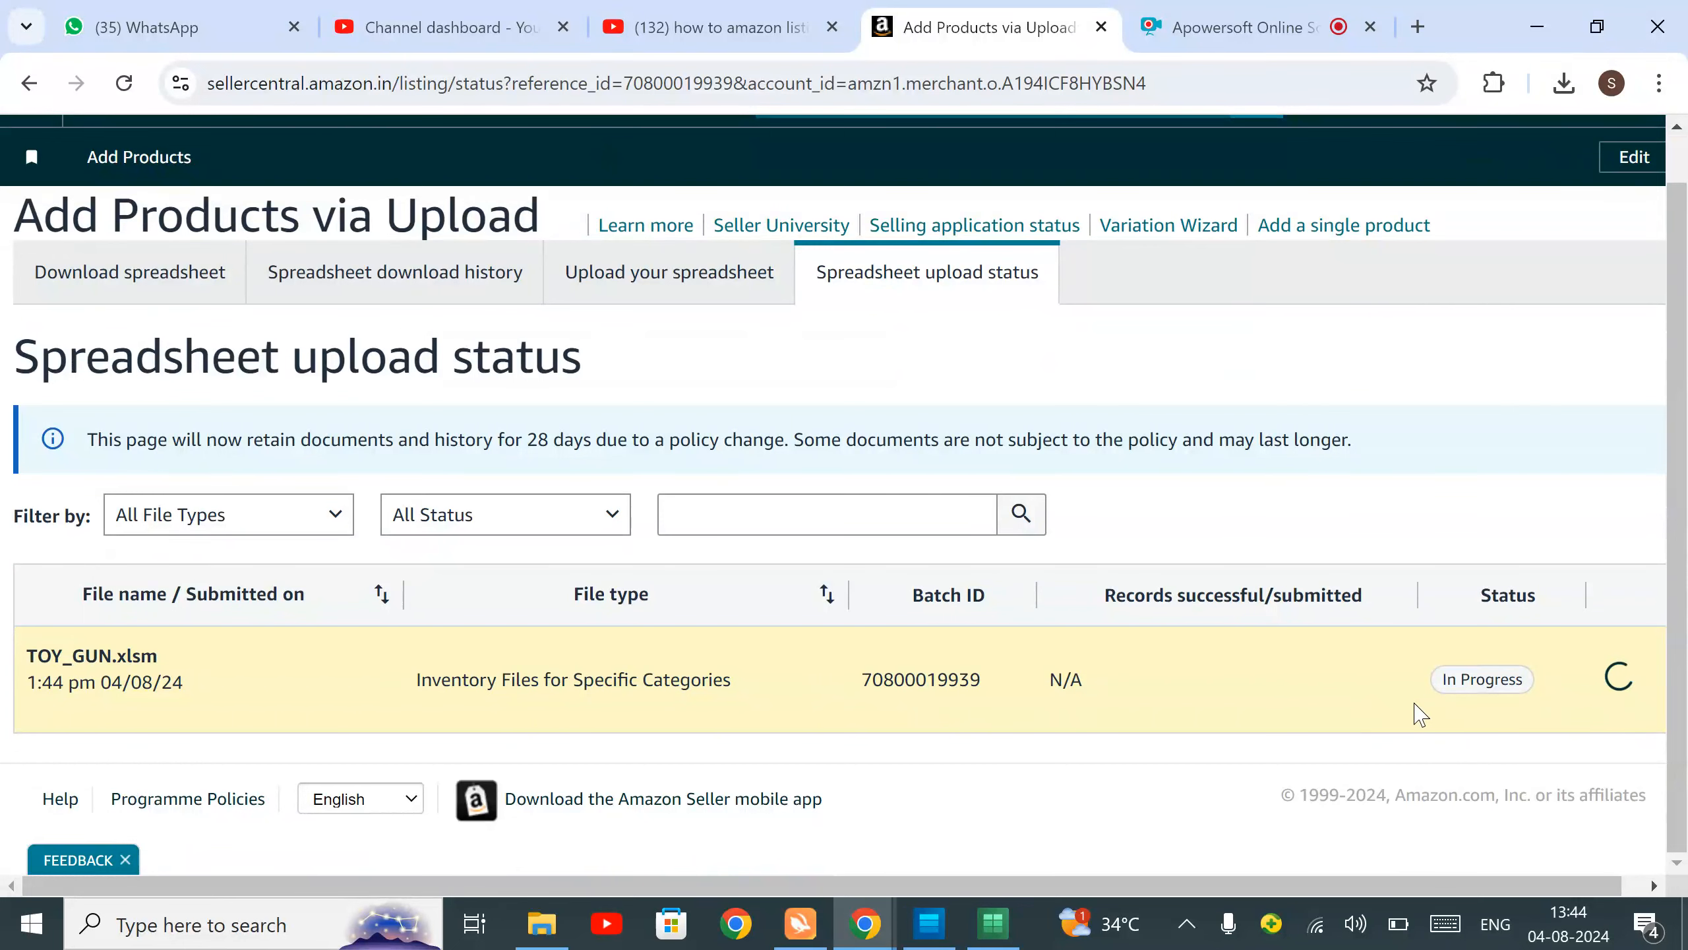
{"action": "left_click", "coordinate": [1012, 931]}
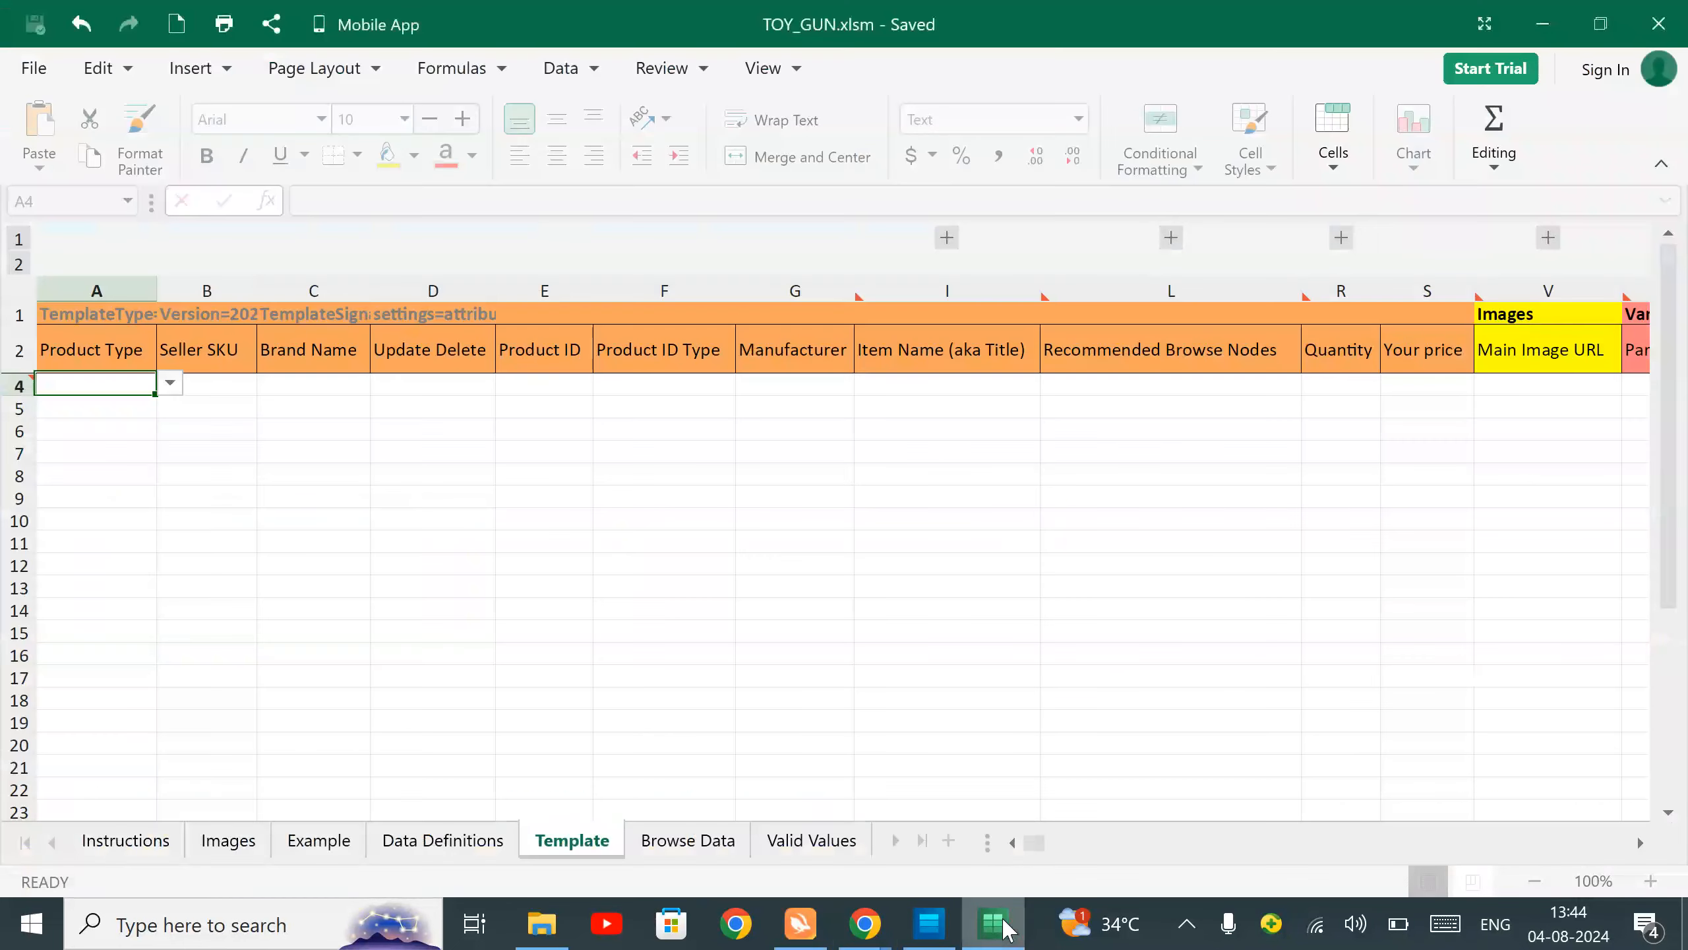
{"action": "left_click", "coordinate": [996, 386]}
{"action": "key", "text": "Up"}
{"action": "key", "text": "Up"}
{"action": "key", "text": "Left"}
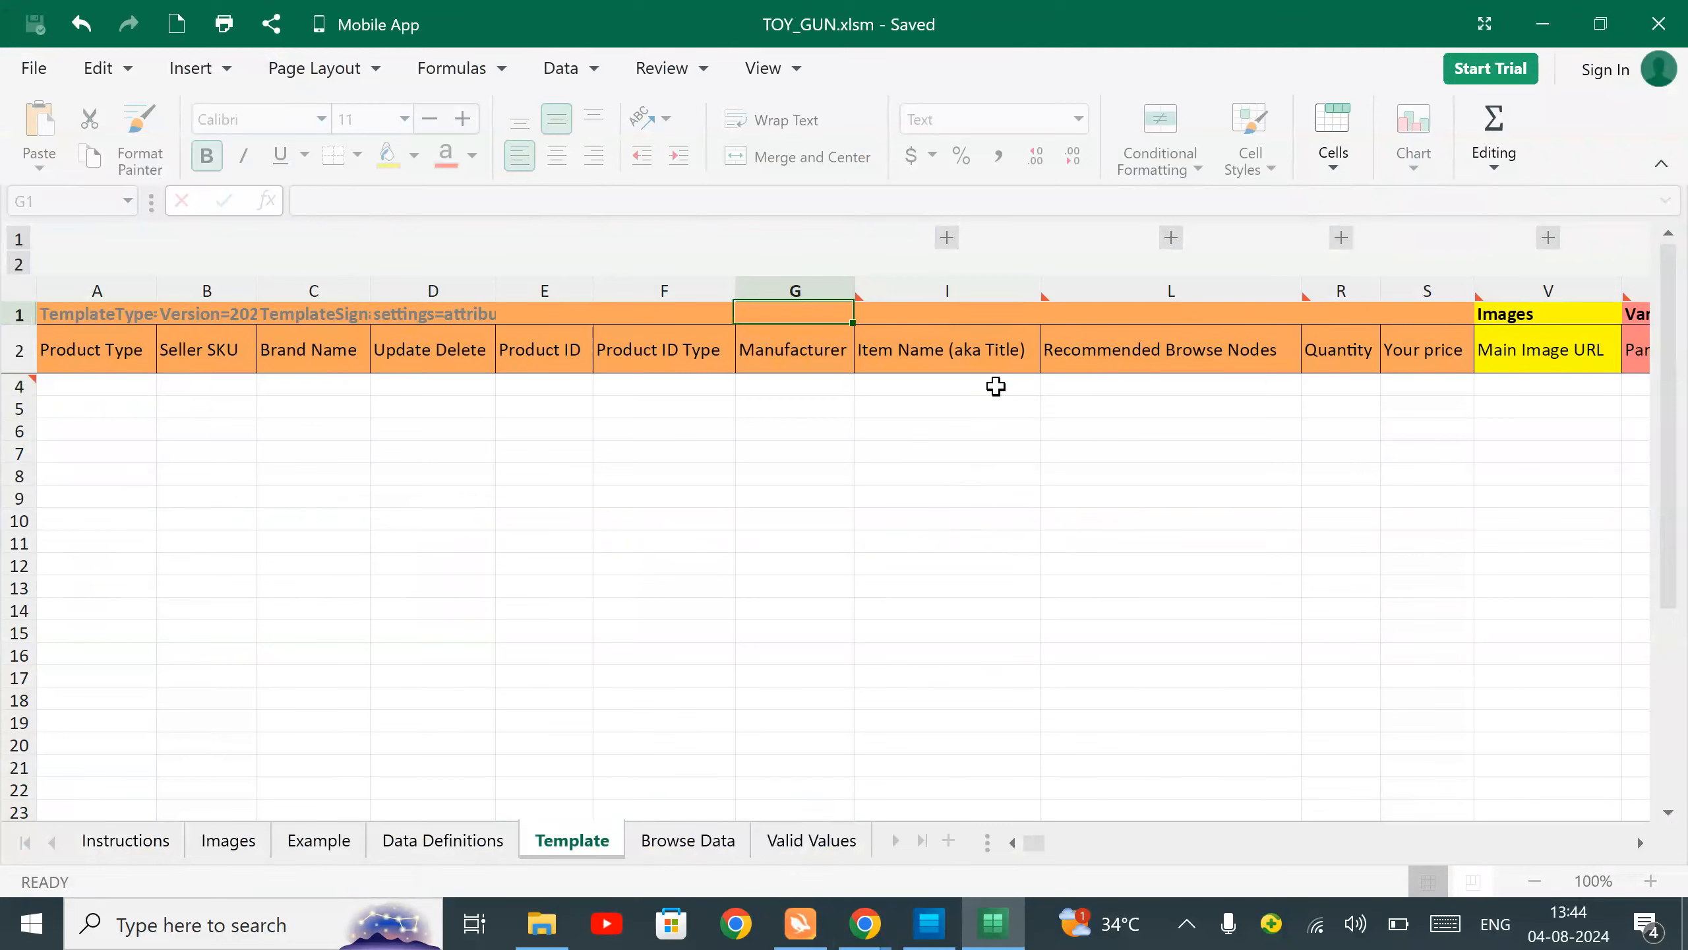
{"action": "key", "text": "alt+Tab"}
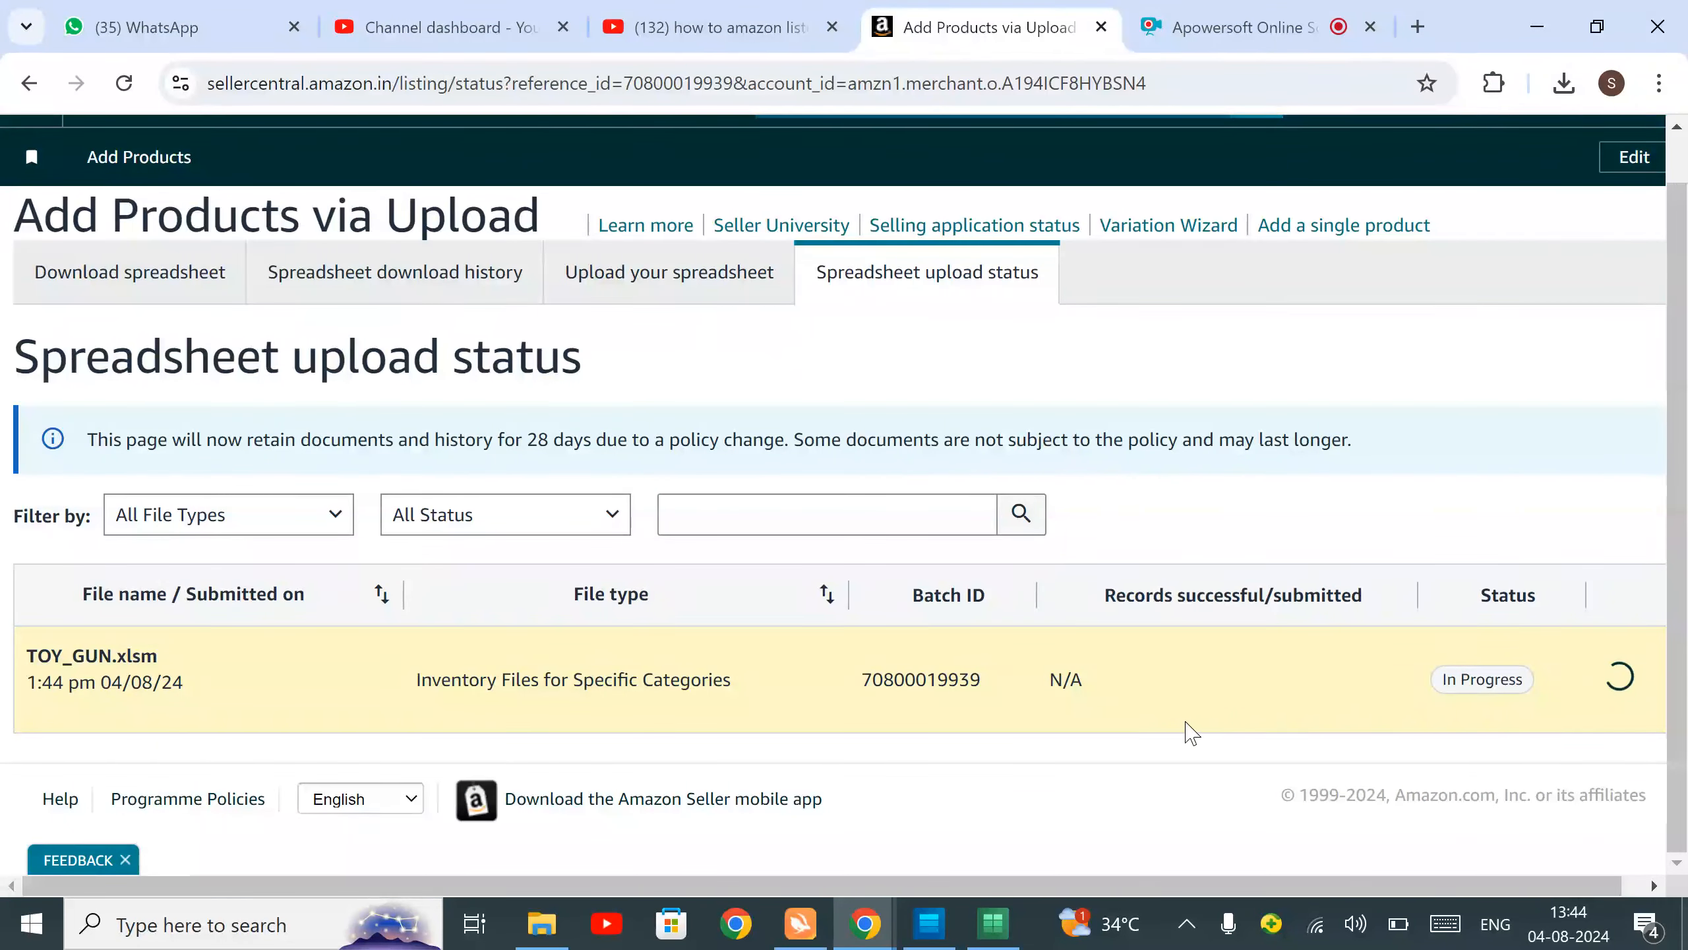
Refresh the spreadsheet upload status page and check the TOY_GUN.xlsm submission's batch and records entries.
{"action": "left_click", "coordinate": [124, 83]}
{"action": "left_click_drag", "start_coordinate": [854, 688], "coordinate": [1154, 728]}
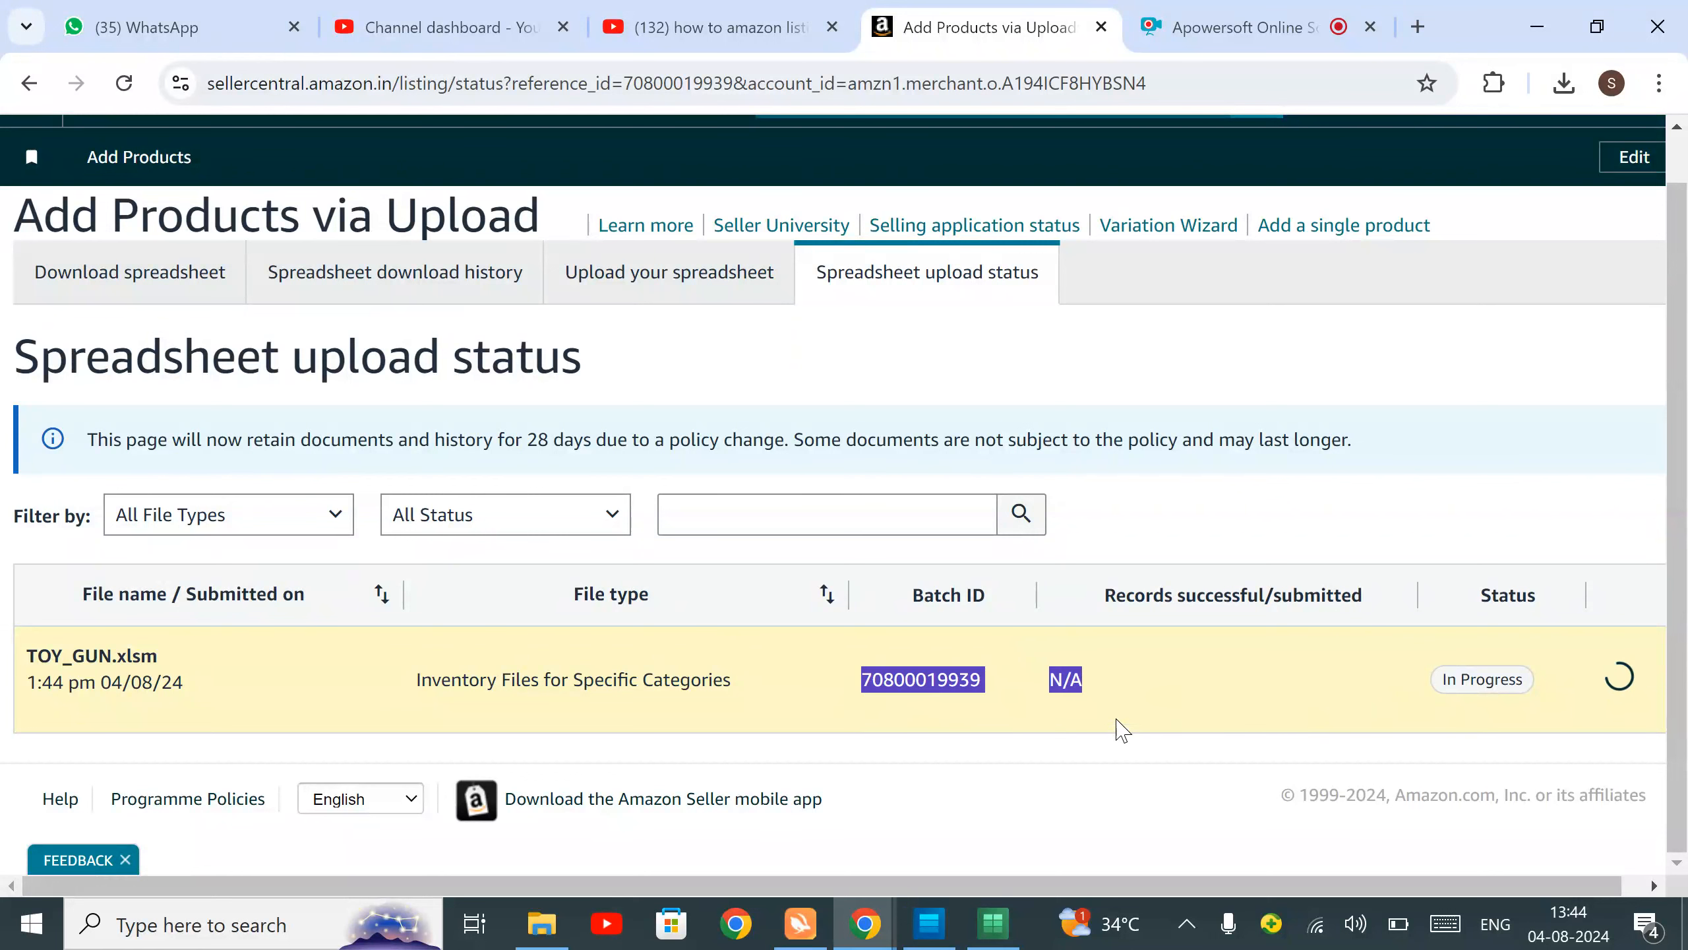
{"action": "left_click", "coordinate": [1186, 778]}
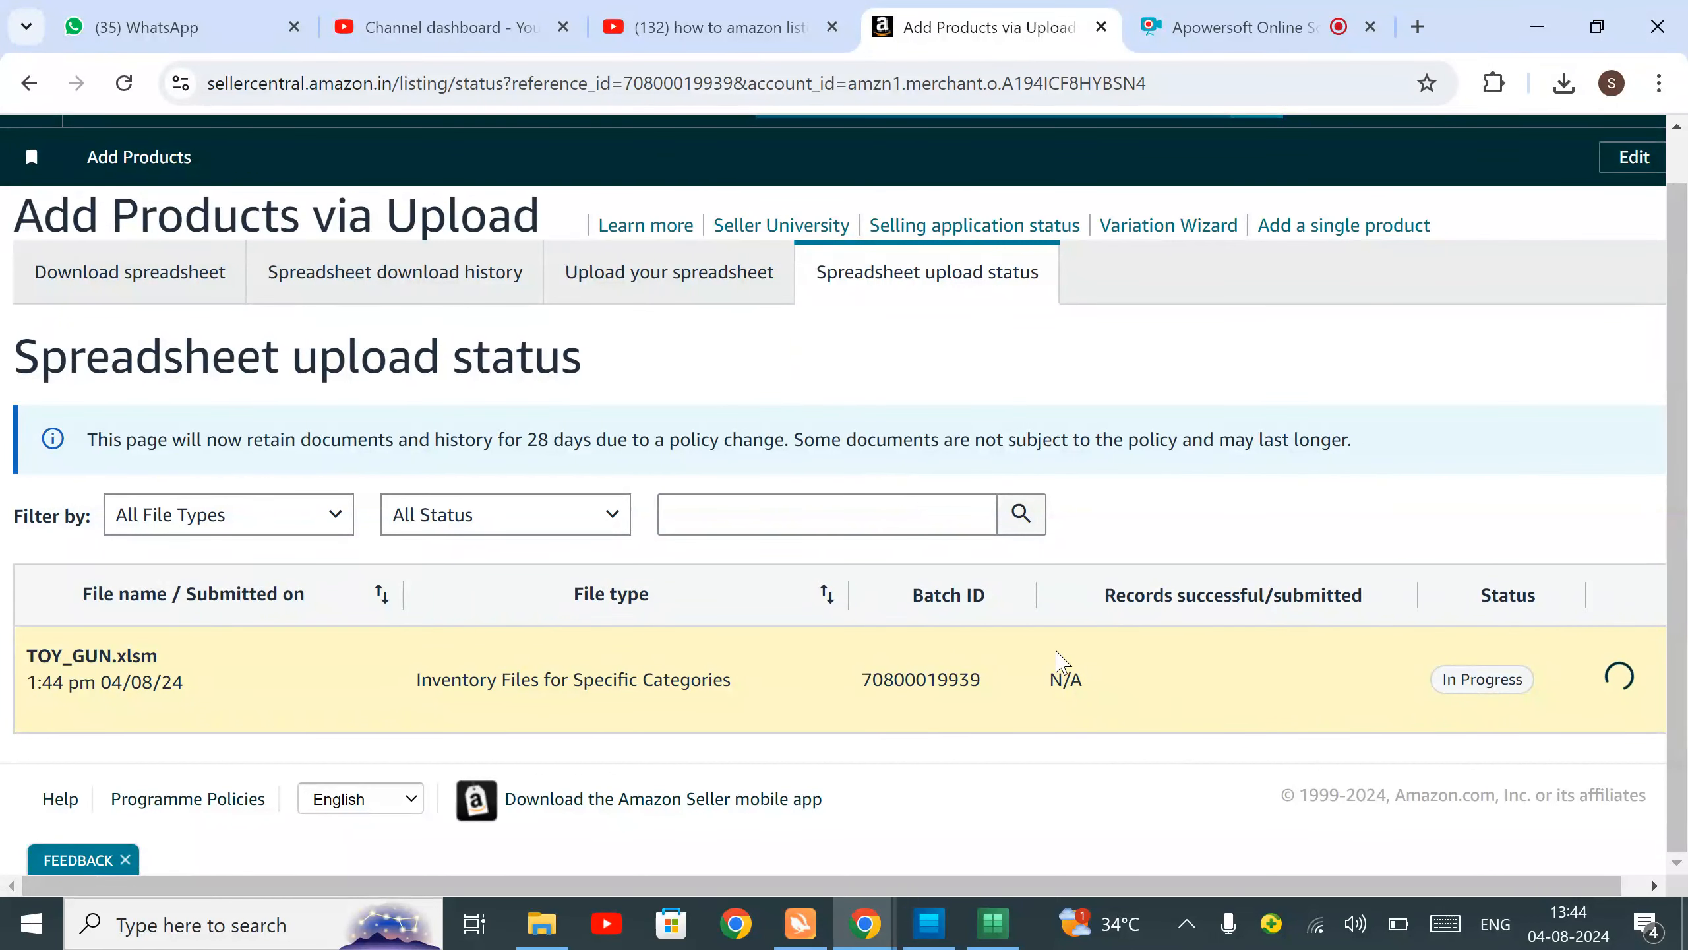
Switch to the TOY_GUN spreadsheet and open the Valid Values sheet.
{"action": "mouse_move", "coordinate": [991, 941]}
{"action": "left_click", "coordinate": [992, 811]}
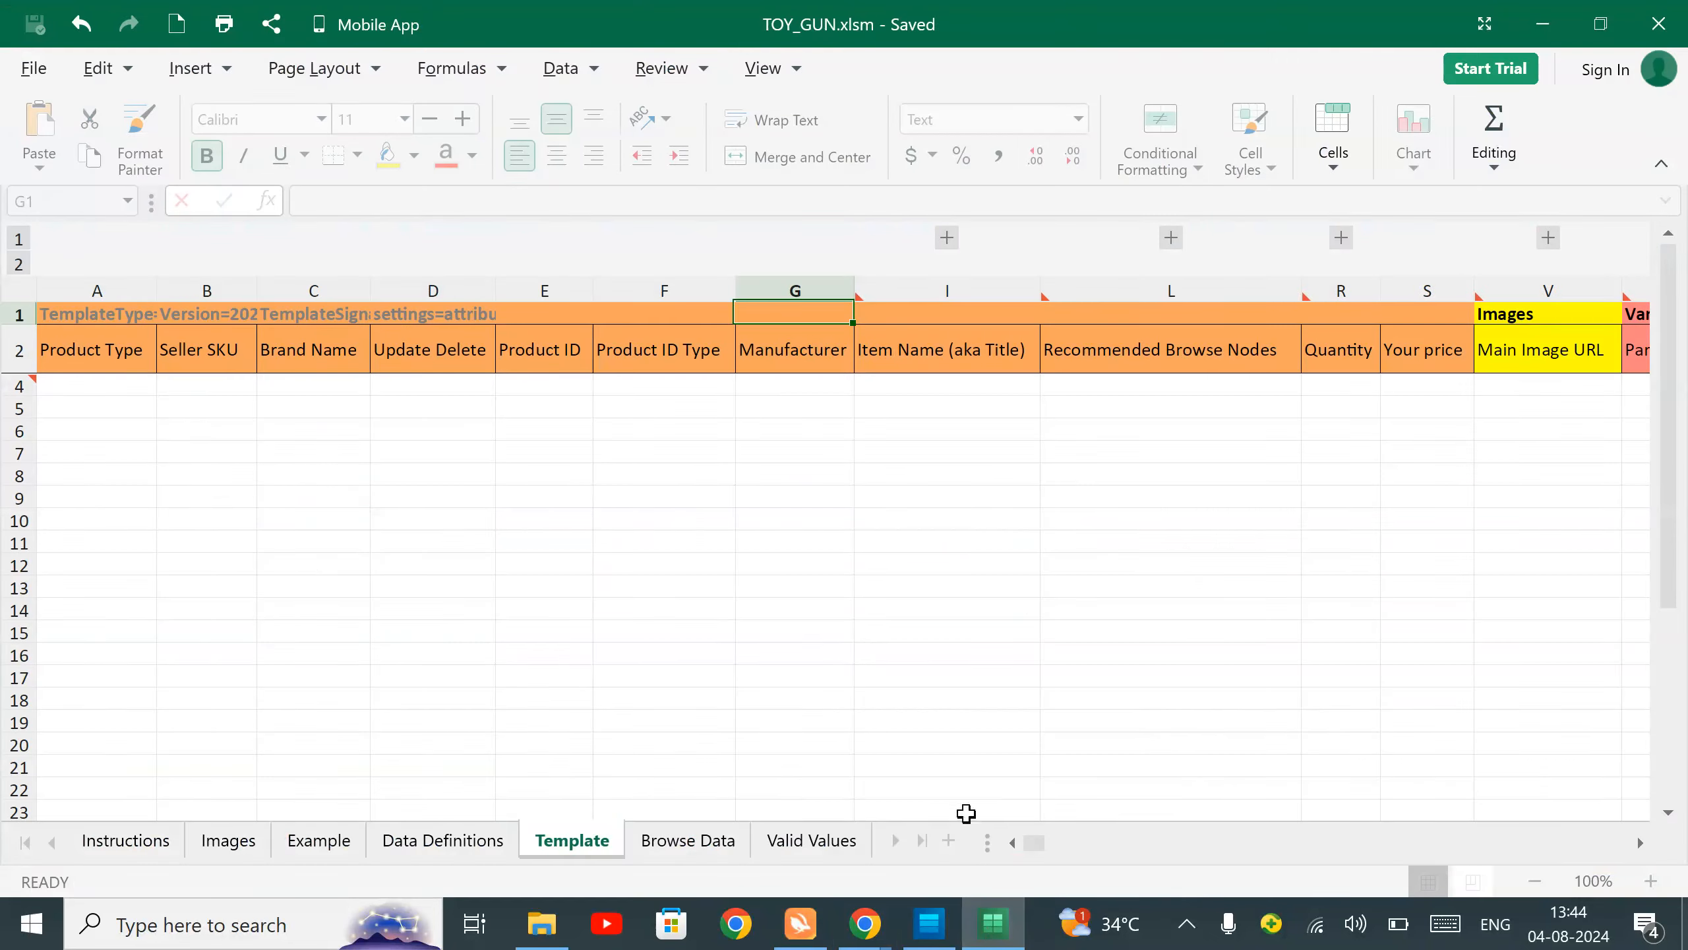
{"action": "left_click", "coordinate": [819, 850]}
{"action": "scroll", "coordinate": [797, 692], "scroll_direction": "down", "scroll_amount": 1}
{"action": "scroll", "coordinate": [678, 764], "scroll_direction": "up", "scroll_amount": 1}
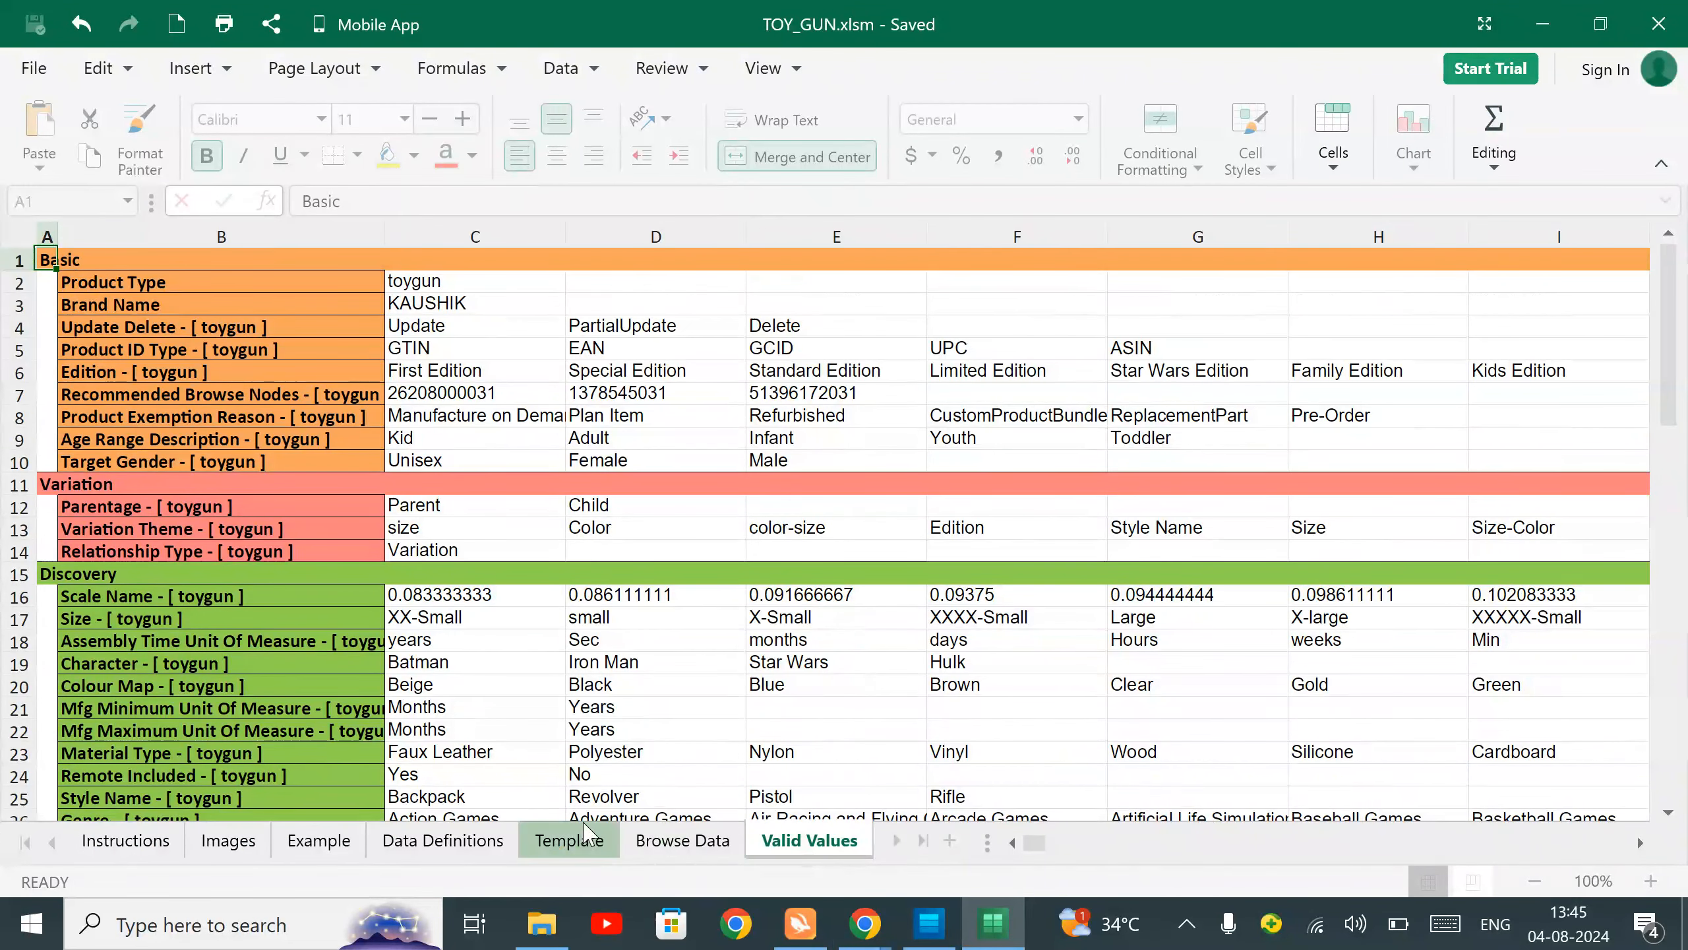
{"action": "left_click", "coordinate": [865, 934]}
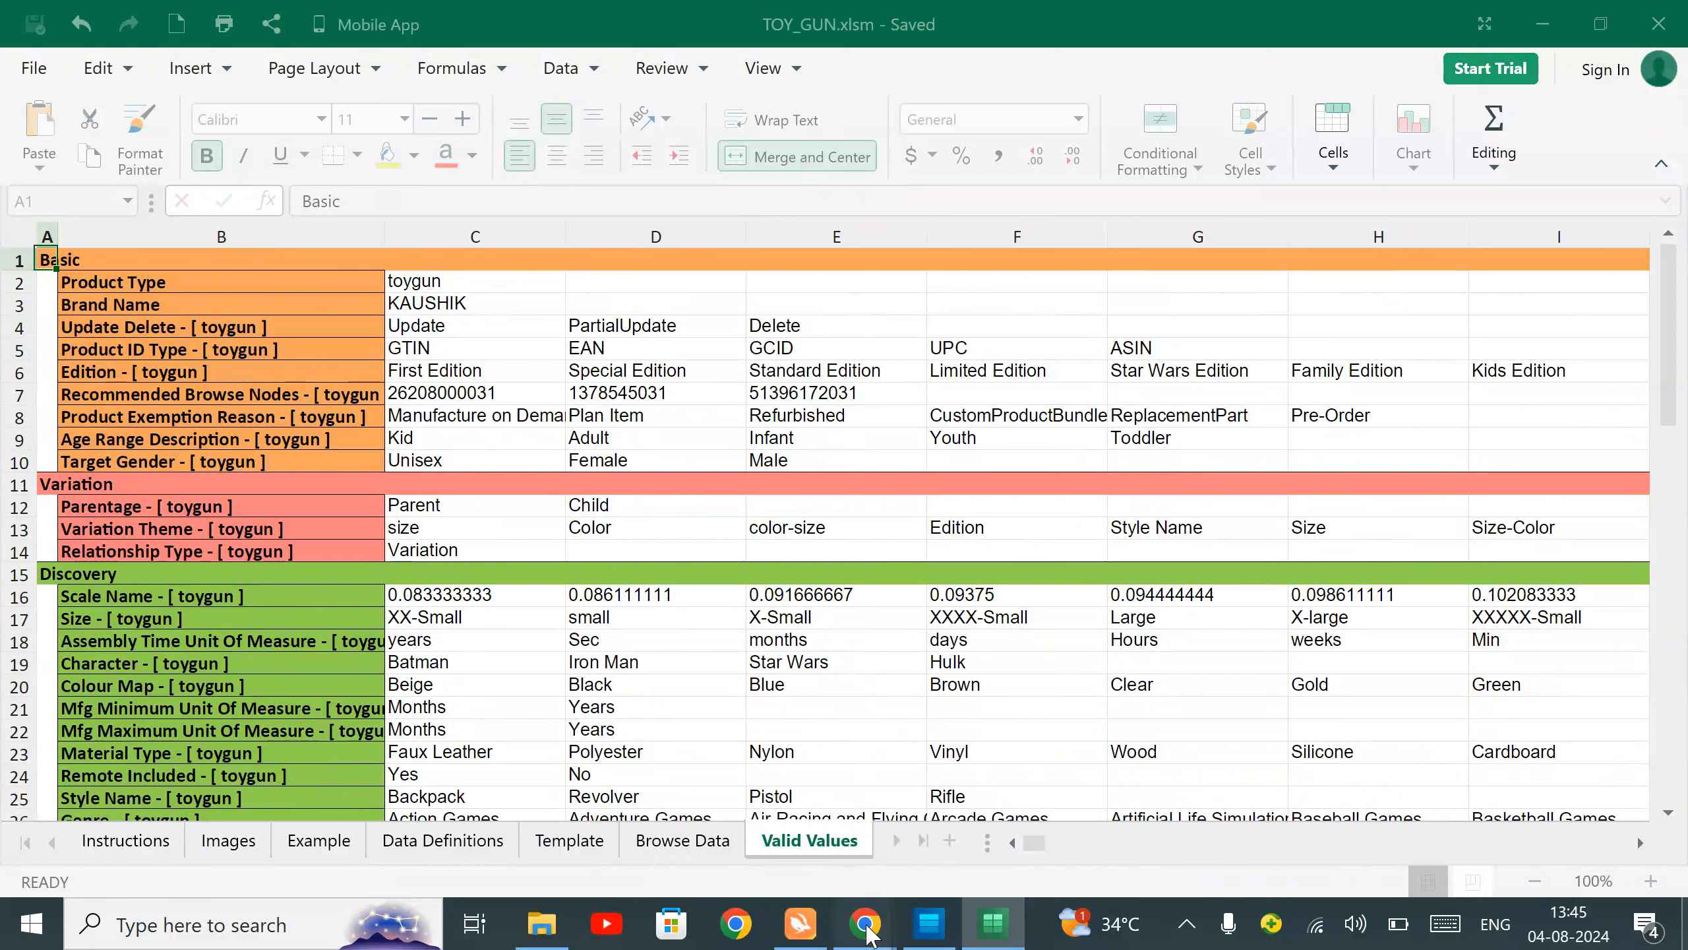
{"action": "left_click", "coordinate": [943, 416]}
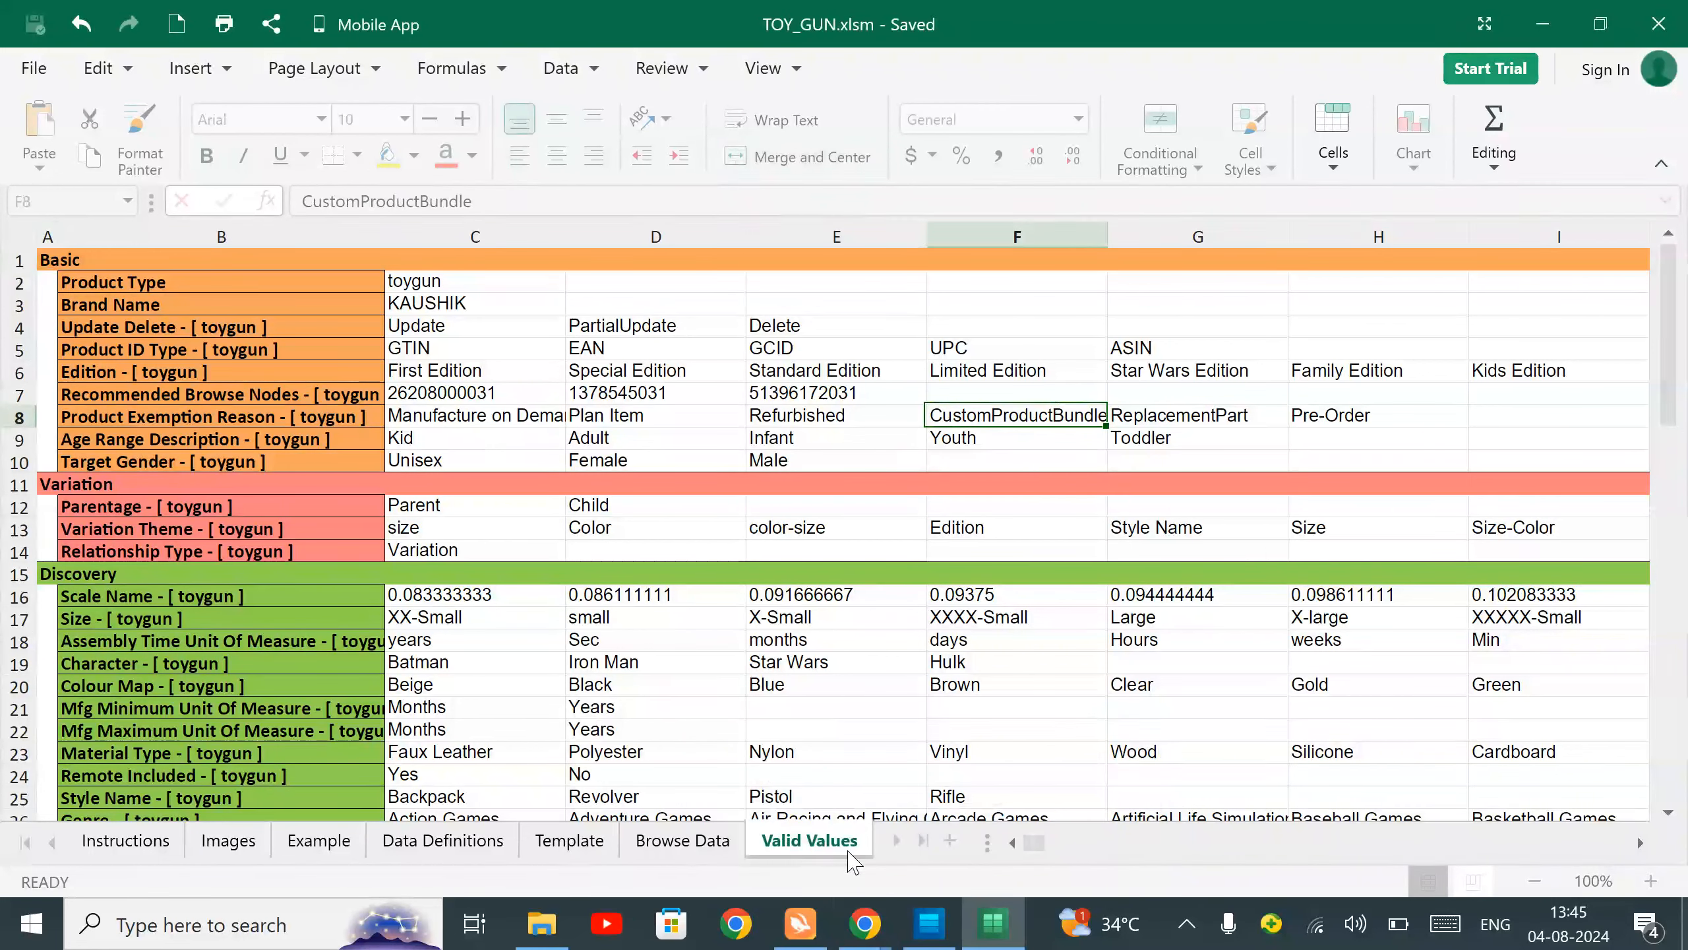
Examine the accepted values in the Basic and Variation sections of the Valid Values sheet, starting from Product Type.
{"action": "left_click", "coordinate": [509, 280]}
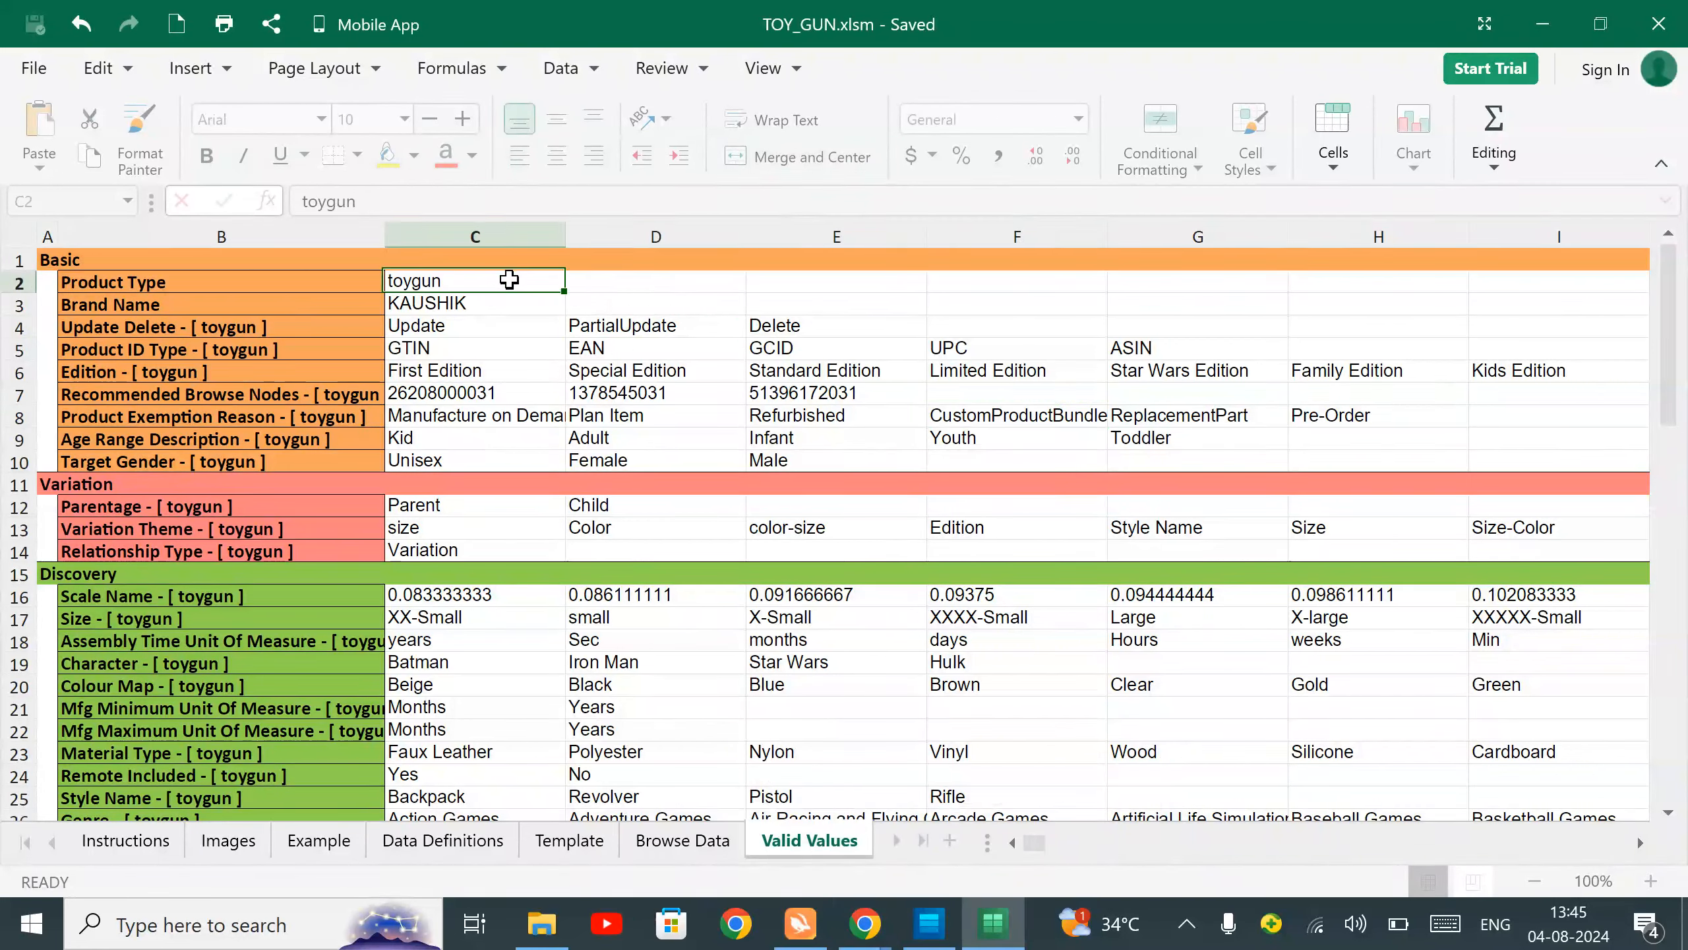
{"action": "key", "text": "Down"}
{"action": "key", "text": "Down"}
{"action": "key", "text": "Down"}
{"action": "key", "text": "Down"}
{"action": "key", "text": "Down"}
{"action": "key", "text": "Down"}
{"action": "key", "text": "Down"}
{"action": "key", "text": "Down"}
{"action": "key", "text": "Down"}
{"action": "key", "text": "Down"}
{"action": "key", "text": "Down"}
{"action": "key", "text": "Down"}
{"action": "key", "text": "Down"}
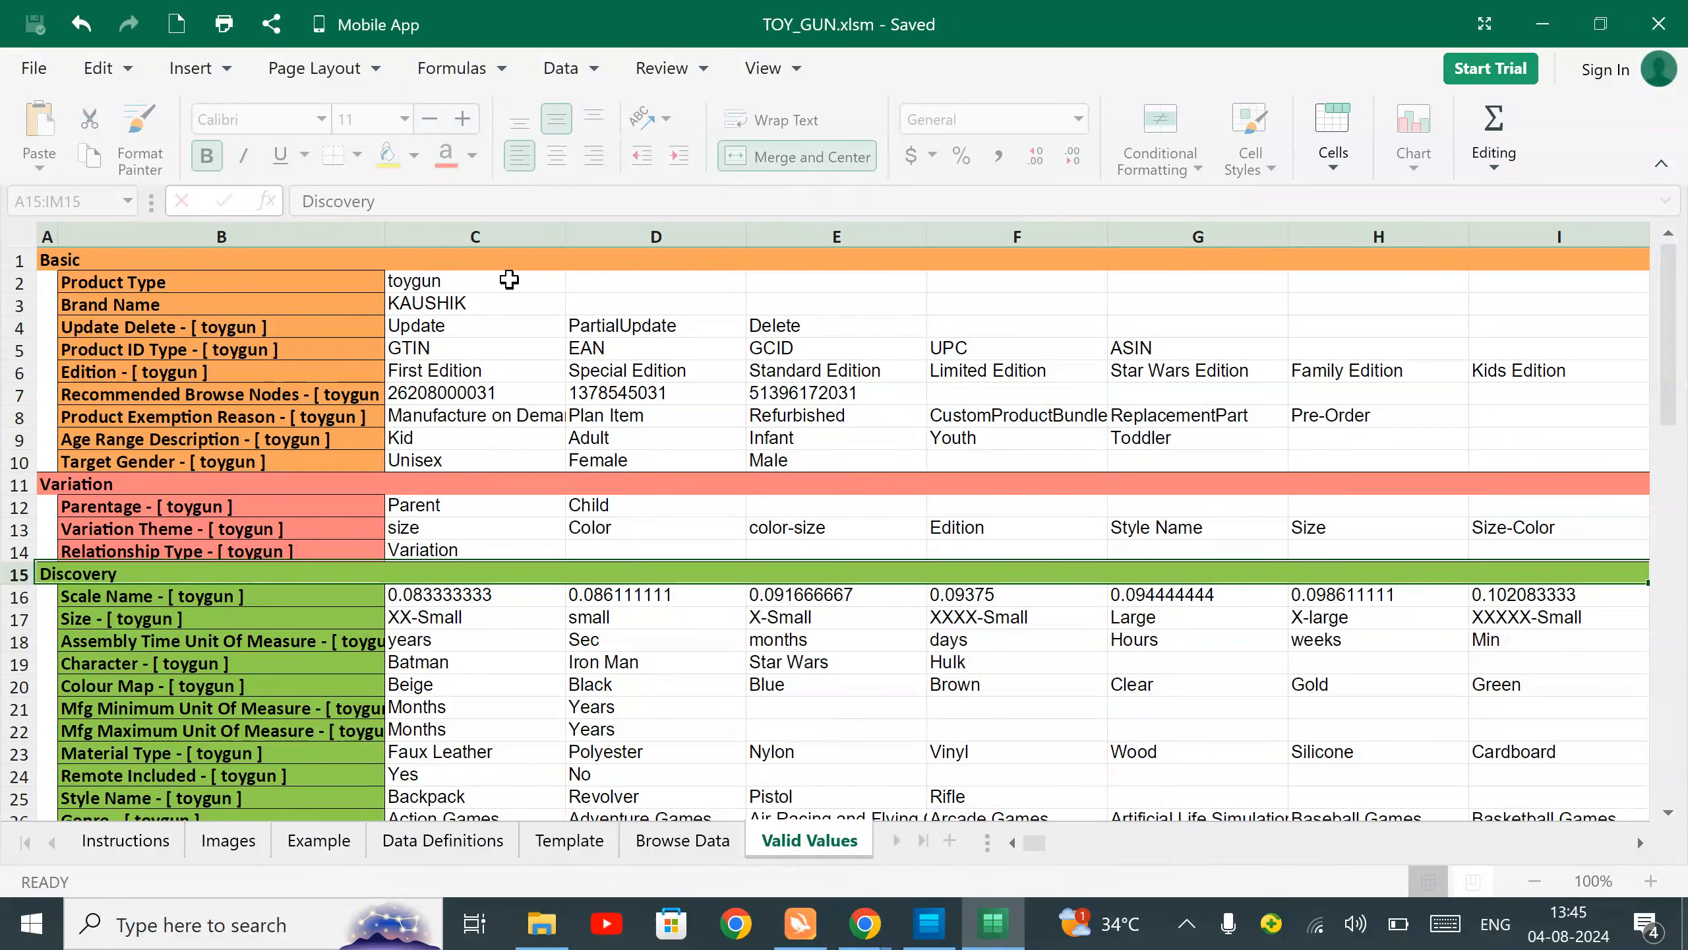
{"action": "key", "text": "Up"}
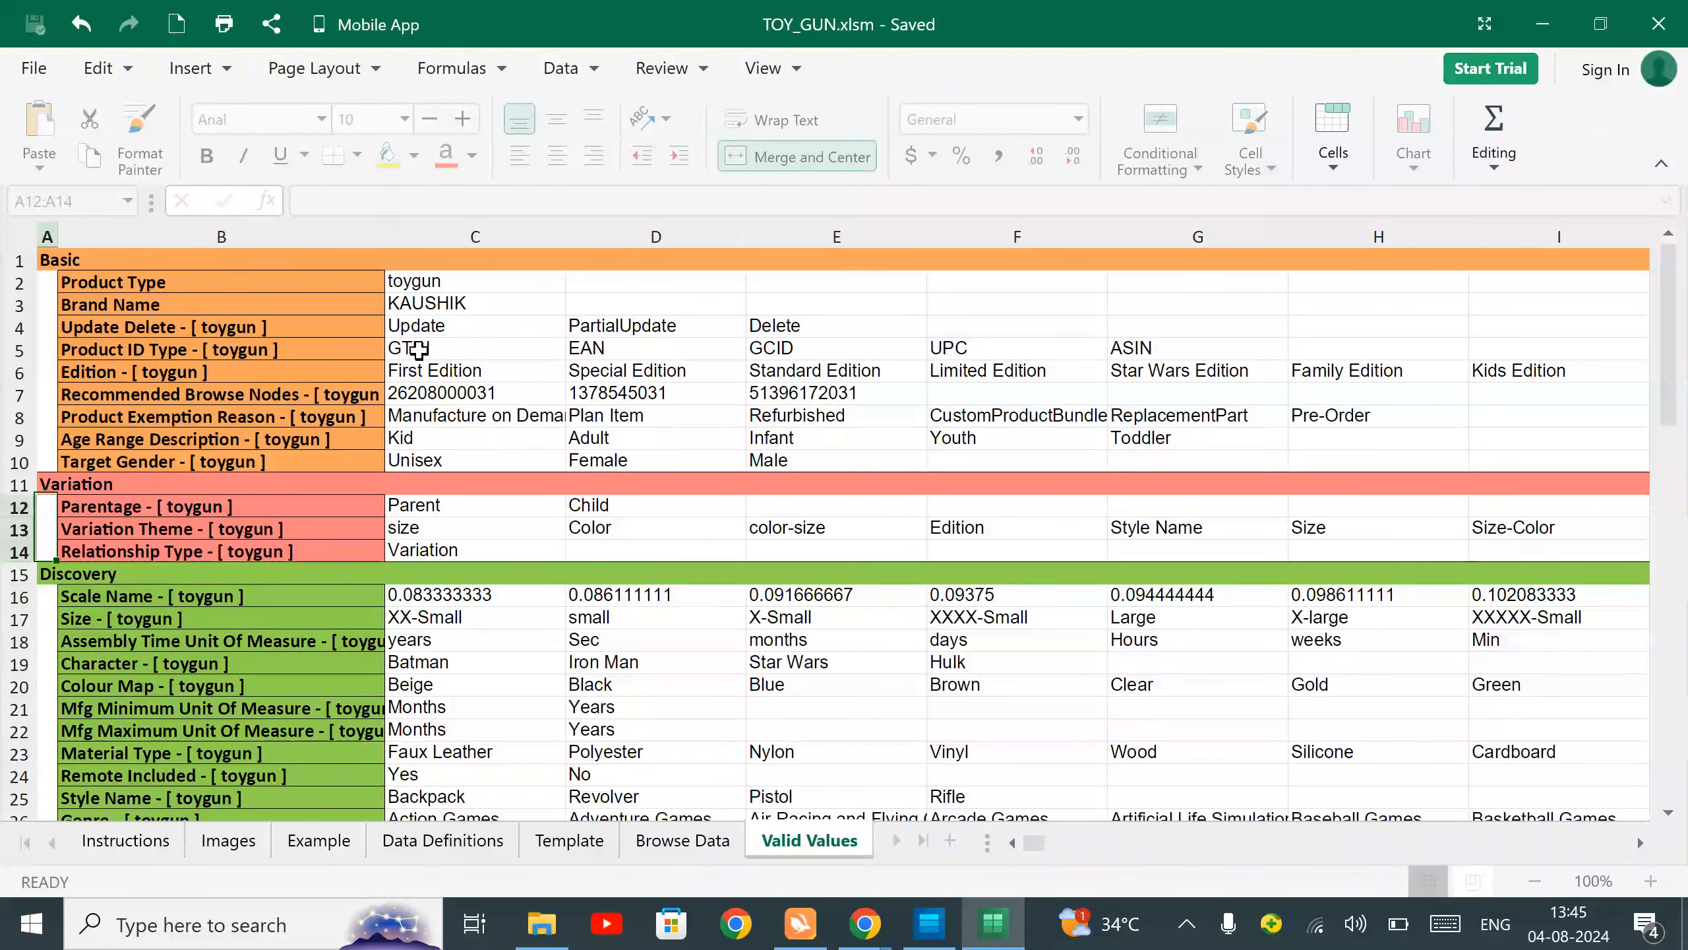
Review the Update Delete and Parentage rows and the remaining Valid Values sections through Offer, and return to the Basic section.
{"action": "left_click", "coordinate": [18, 327]}
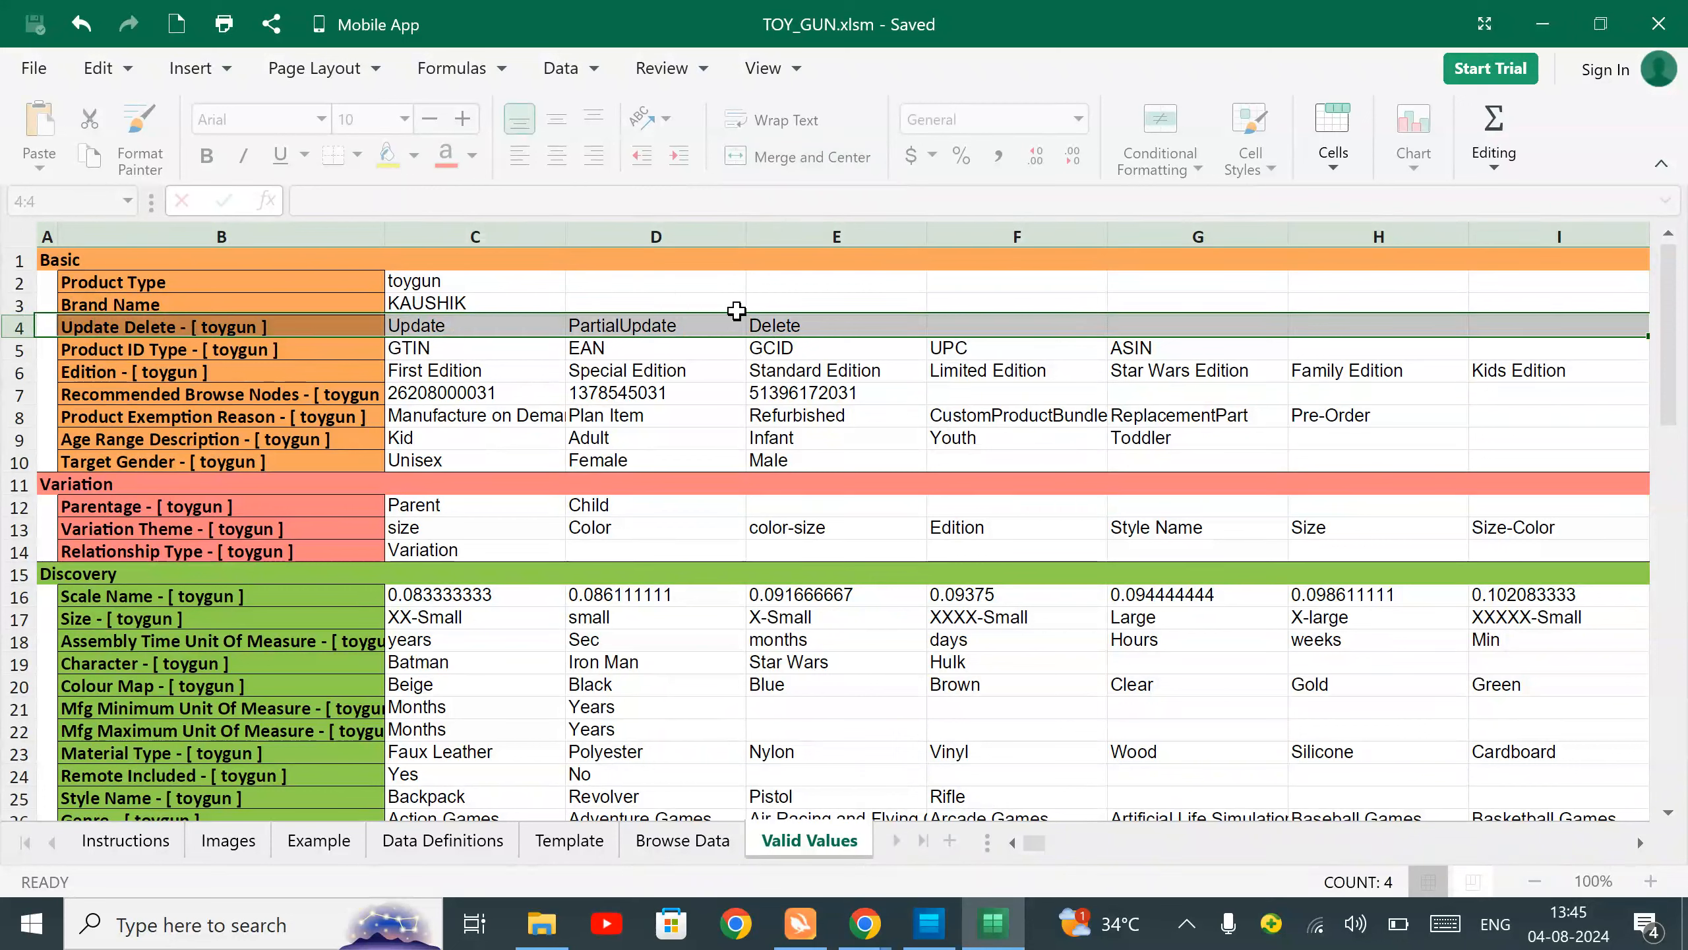
{"action": "left_click", "coordinate": [451, 281]}
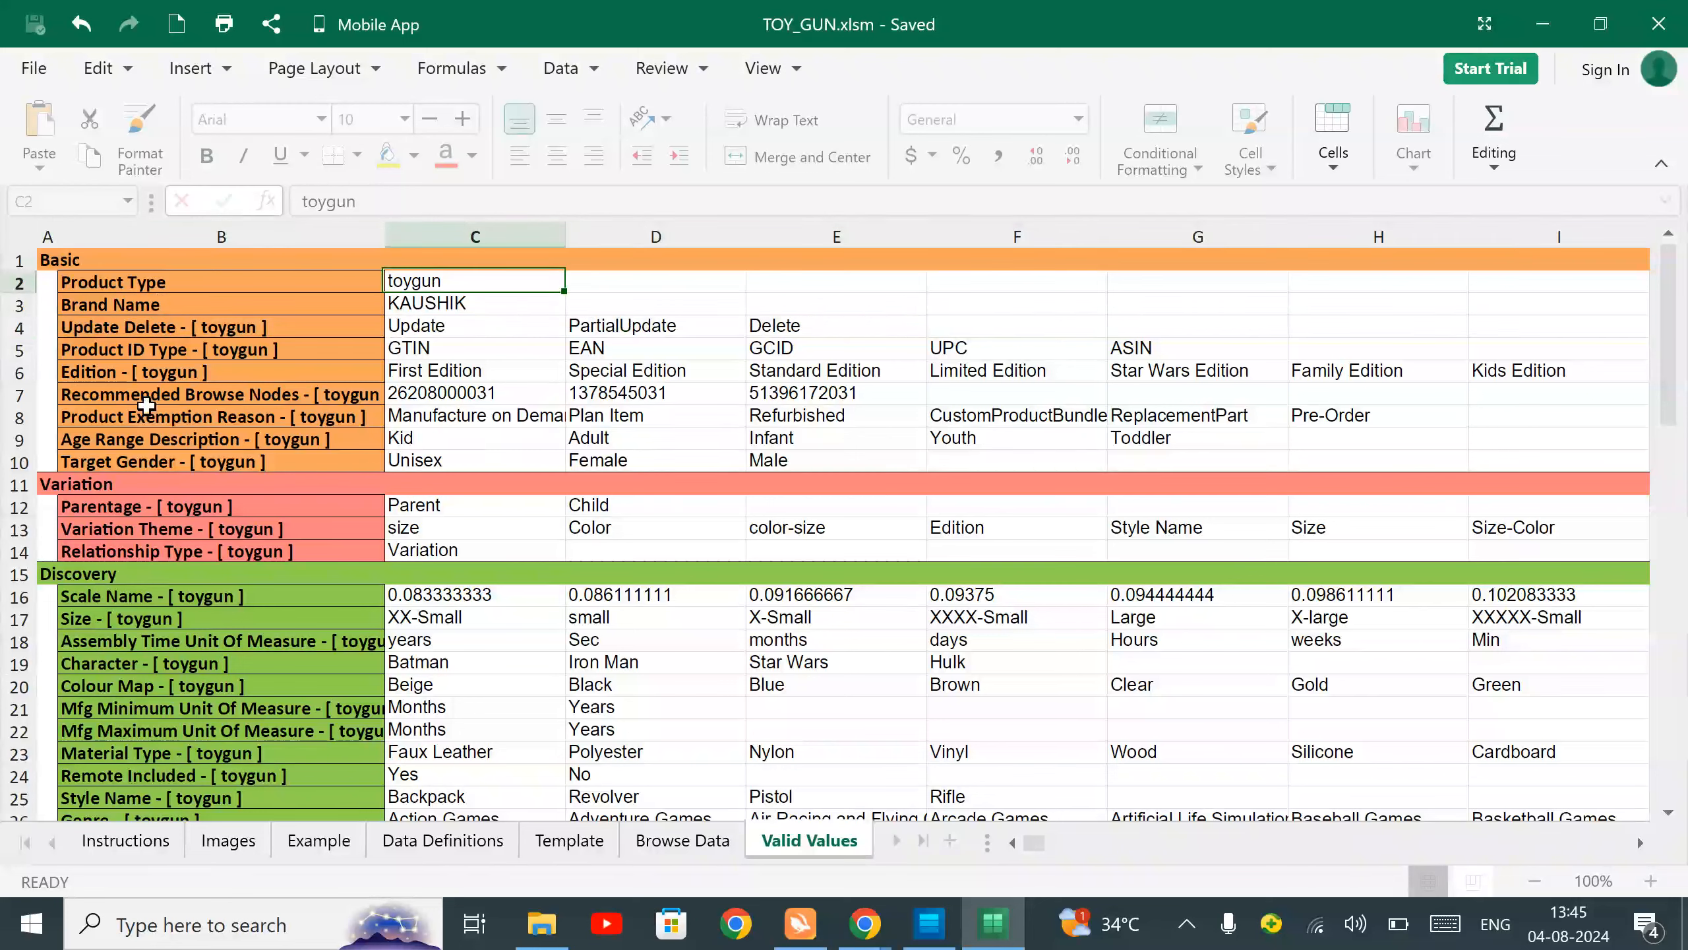
{"action": "left_click", "coordinate": [166, 509]}
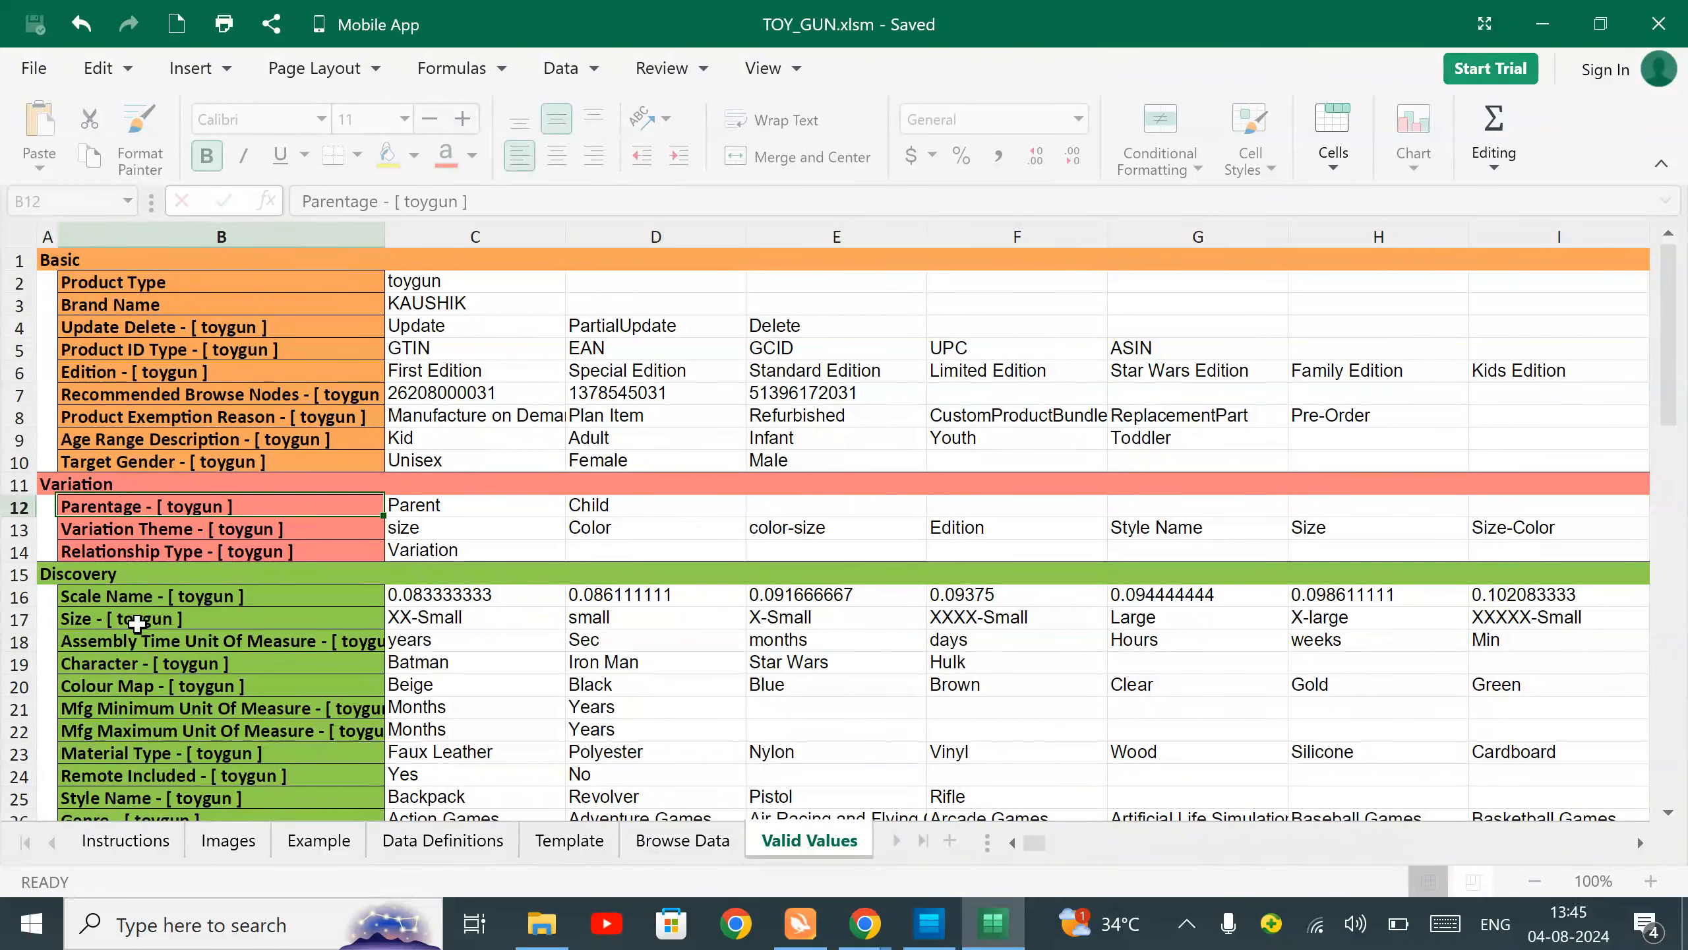
{"action": "left_click", "coordinate": [157, 603]}
{"action": "scroll", "coordinate": [156, 602], "scroll_direction": "down", "scroll_amount": 7}
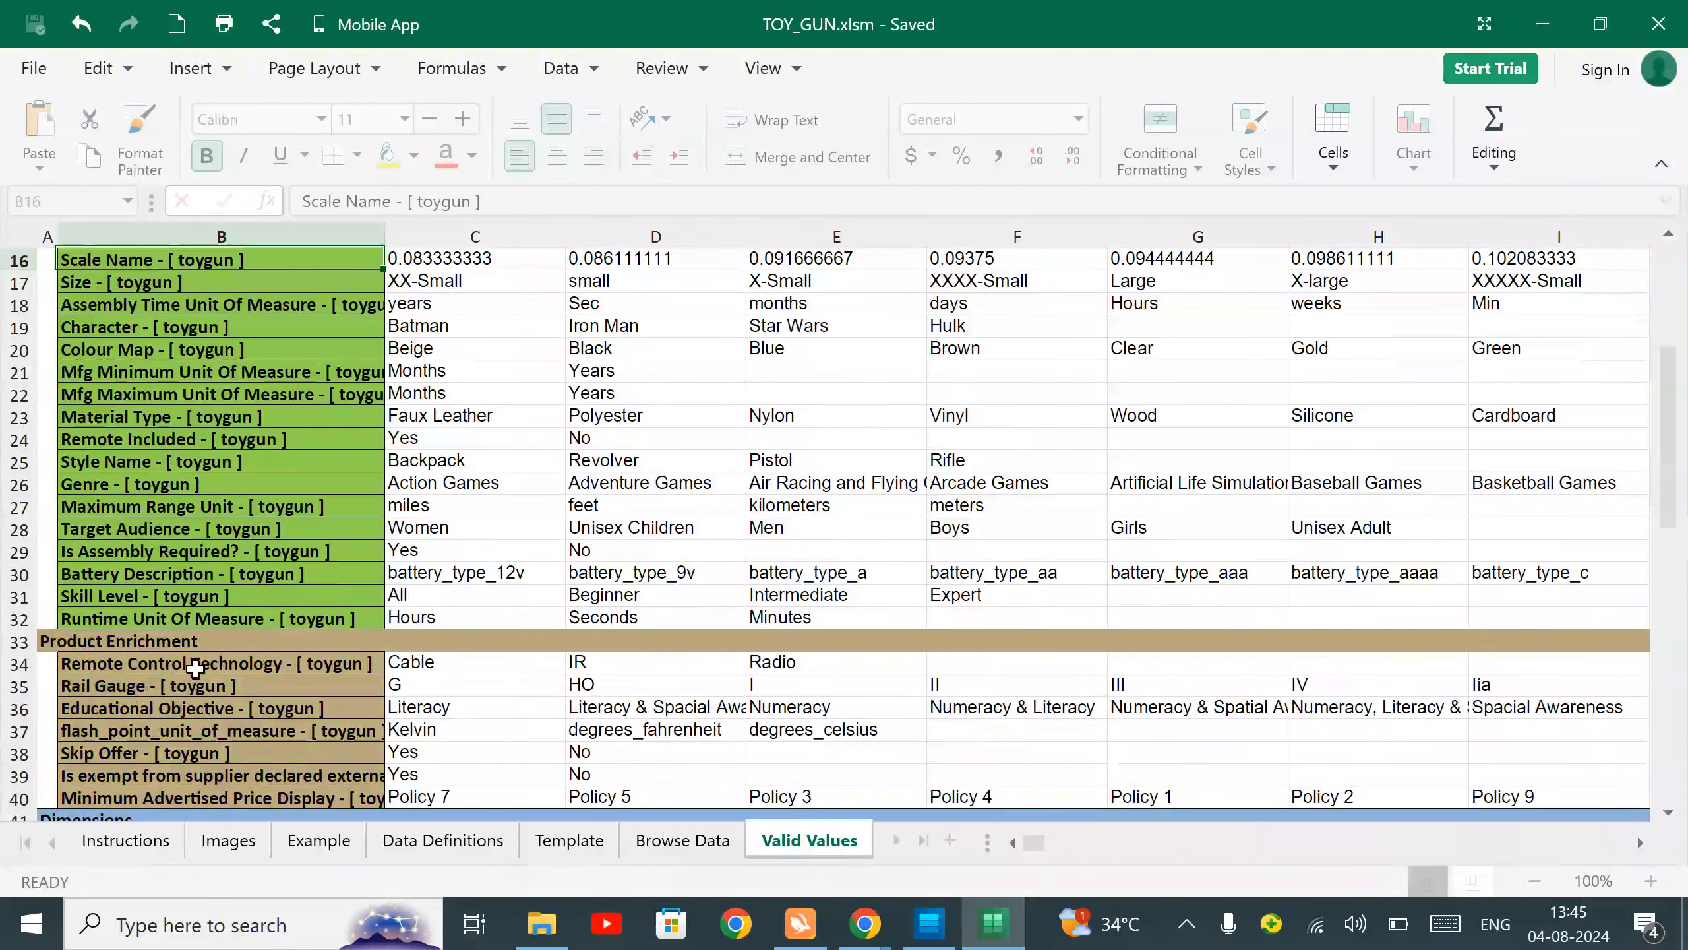
{"action": "scroll", "coordinate": [246, 658], "scroll_direction": "down", "scroll_amount": 6}
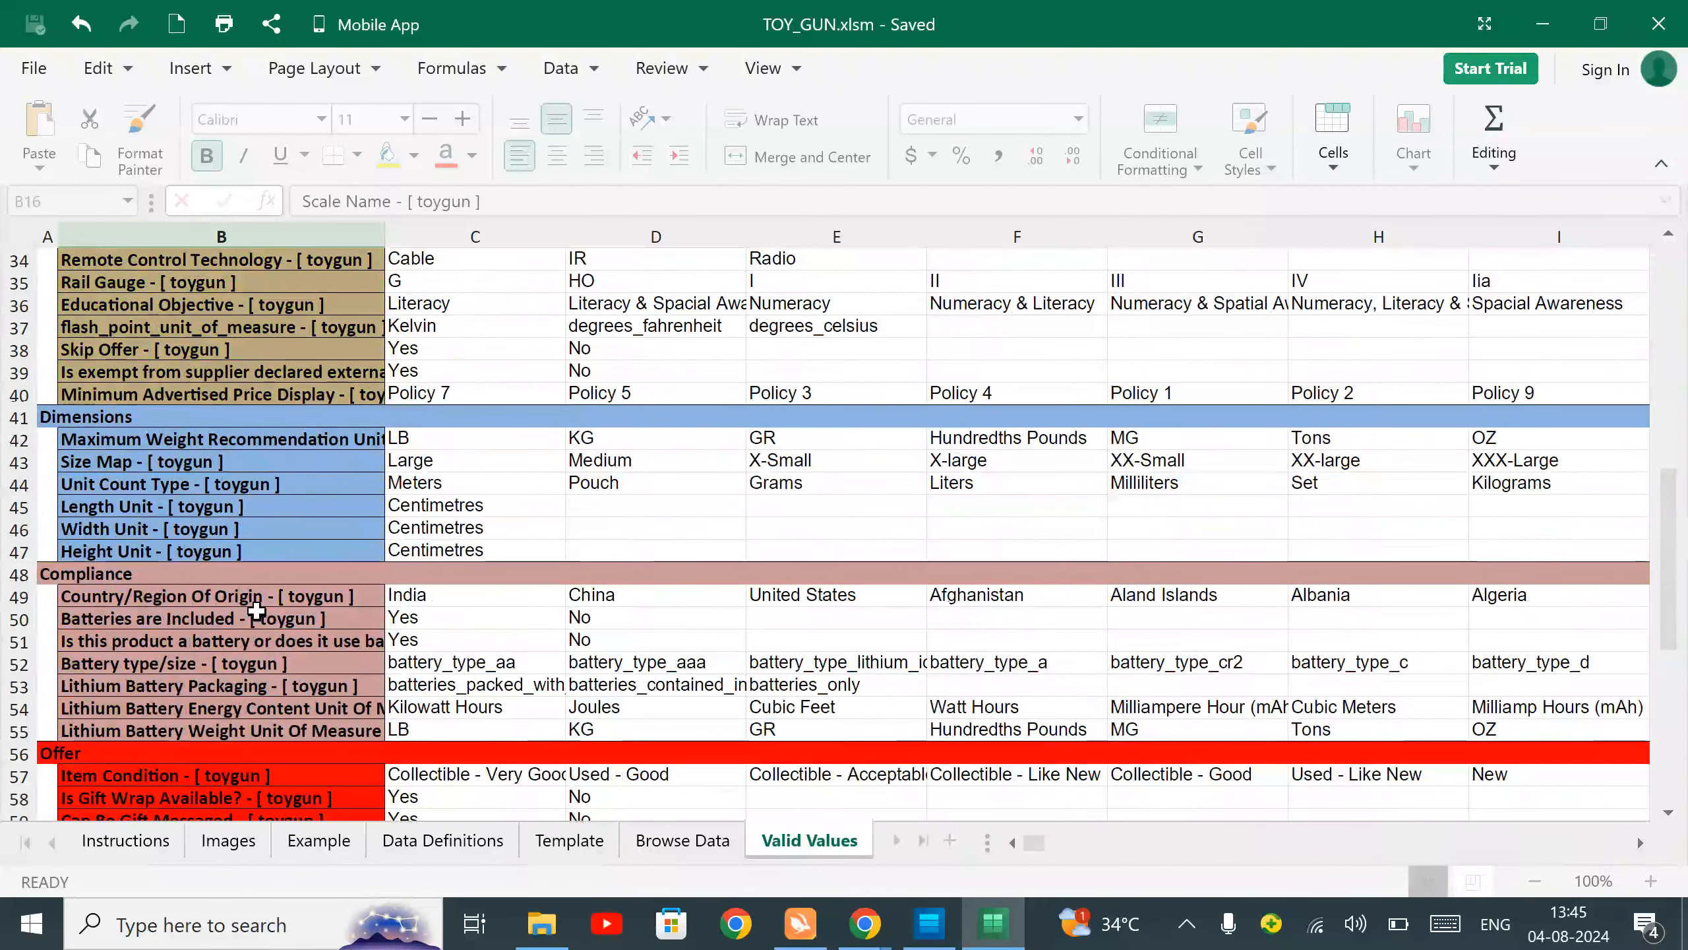
{"action": "scroll", "coordinate": [256, 613], "scroll_direction": "down", "scroll_amount": 1}
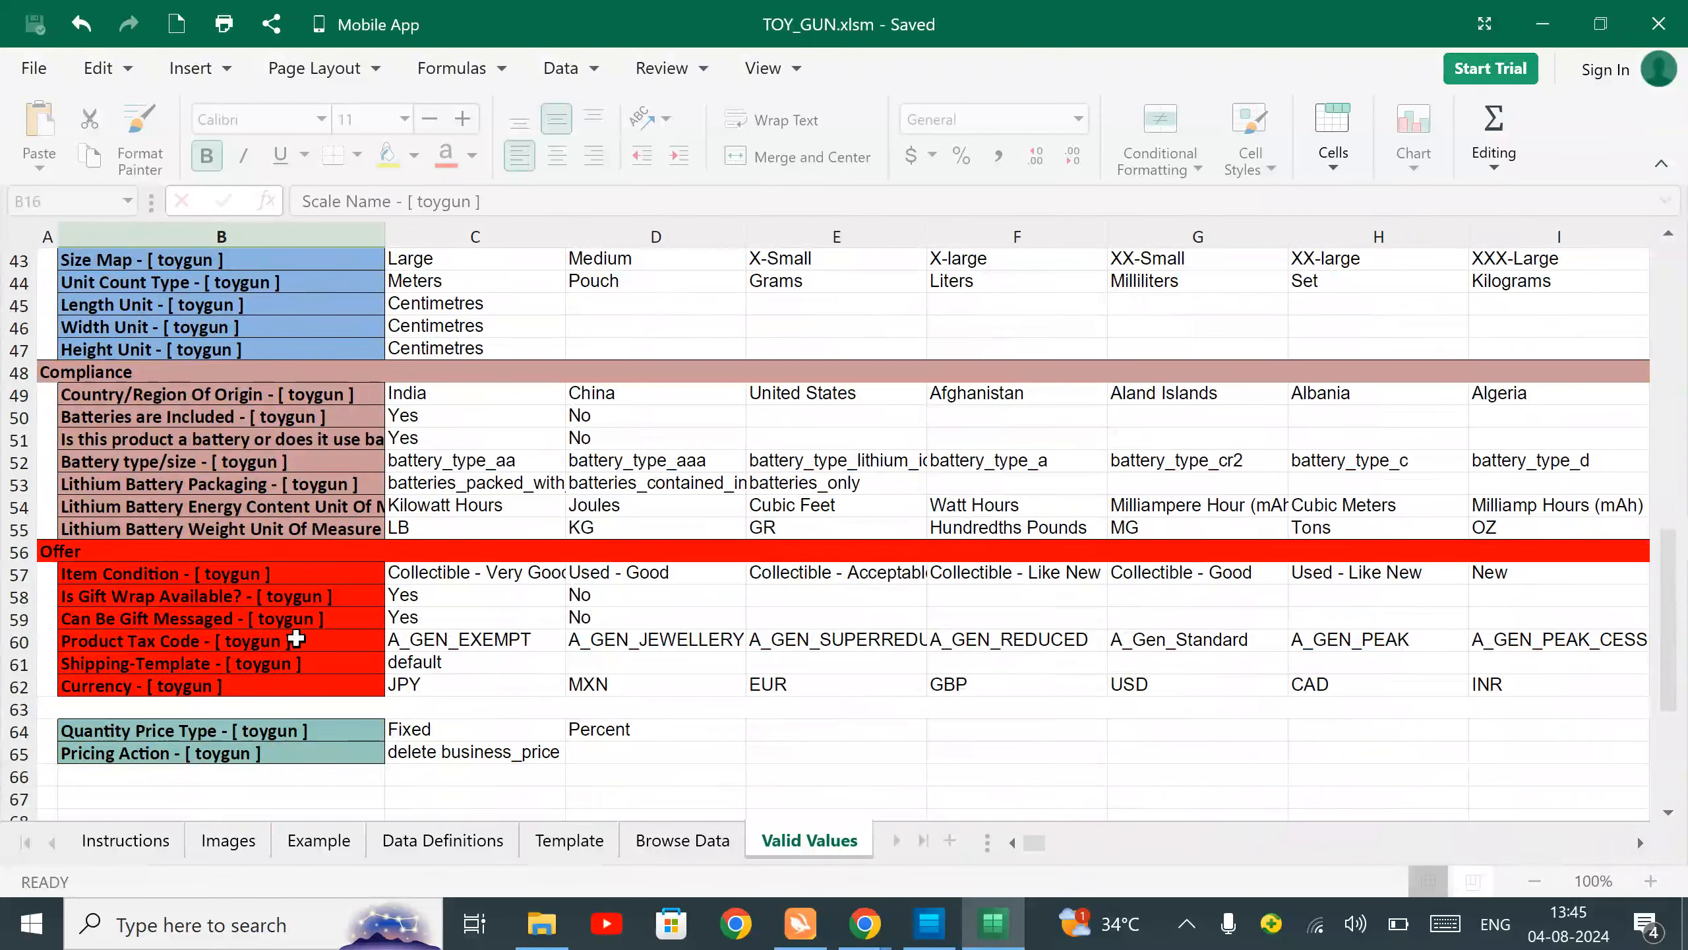
{"action": "scroll", "coordinate": [678, 615], "scroll_direction": "up", "scroll_amount": 14}
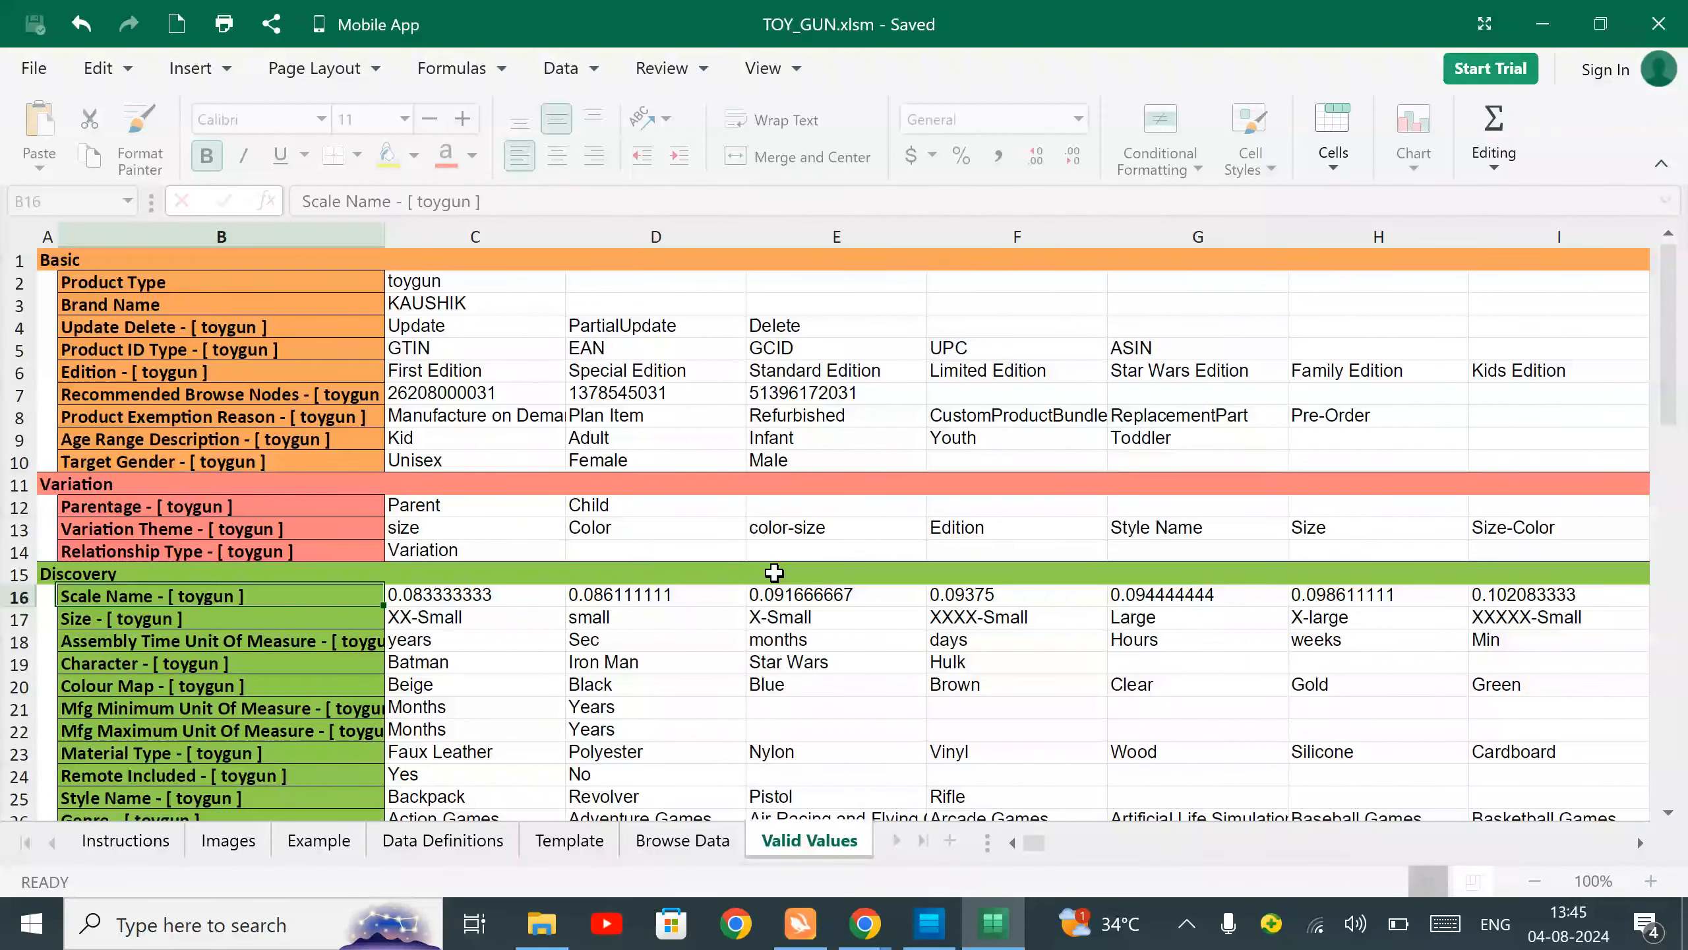
{"action": "left_click", "coordinate": [806, 377]}
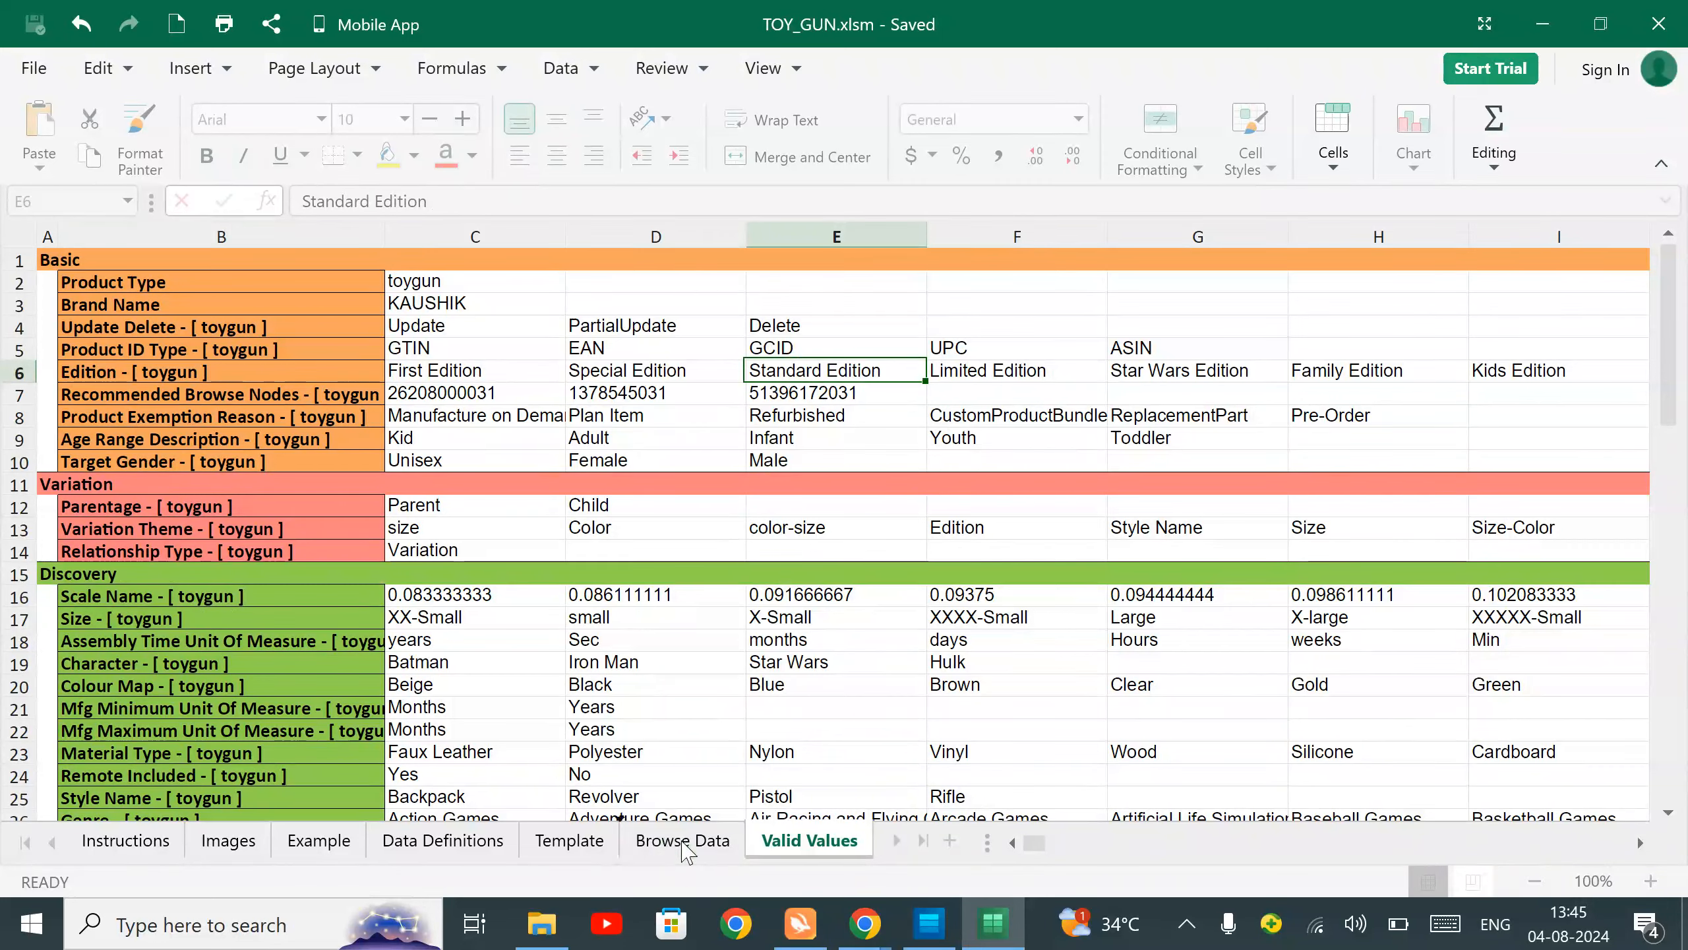
Look at the Data Definitions sheet, switch to Seller Central in Chrome, and refresh the spreadsheet upload status page.
{"action": "left_click", "coordinate": [428, 845]}
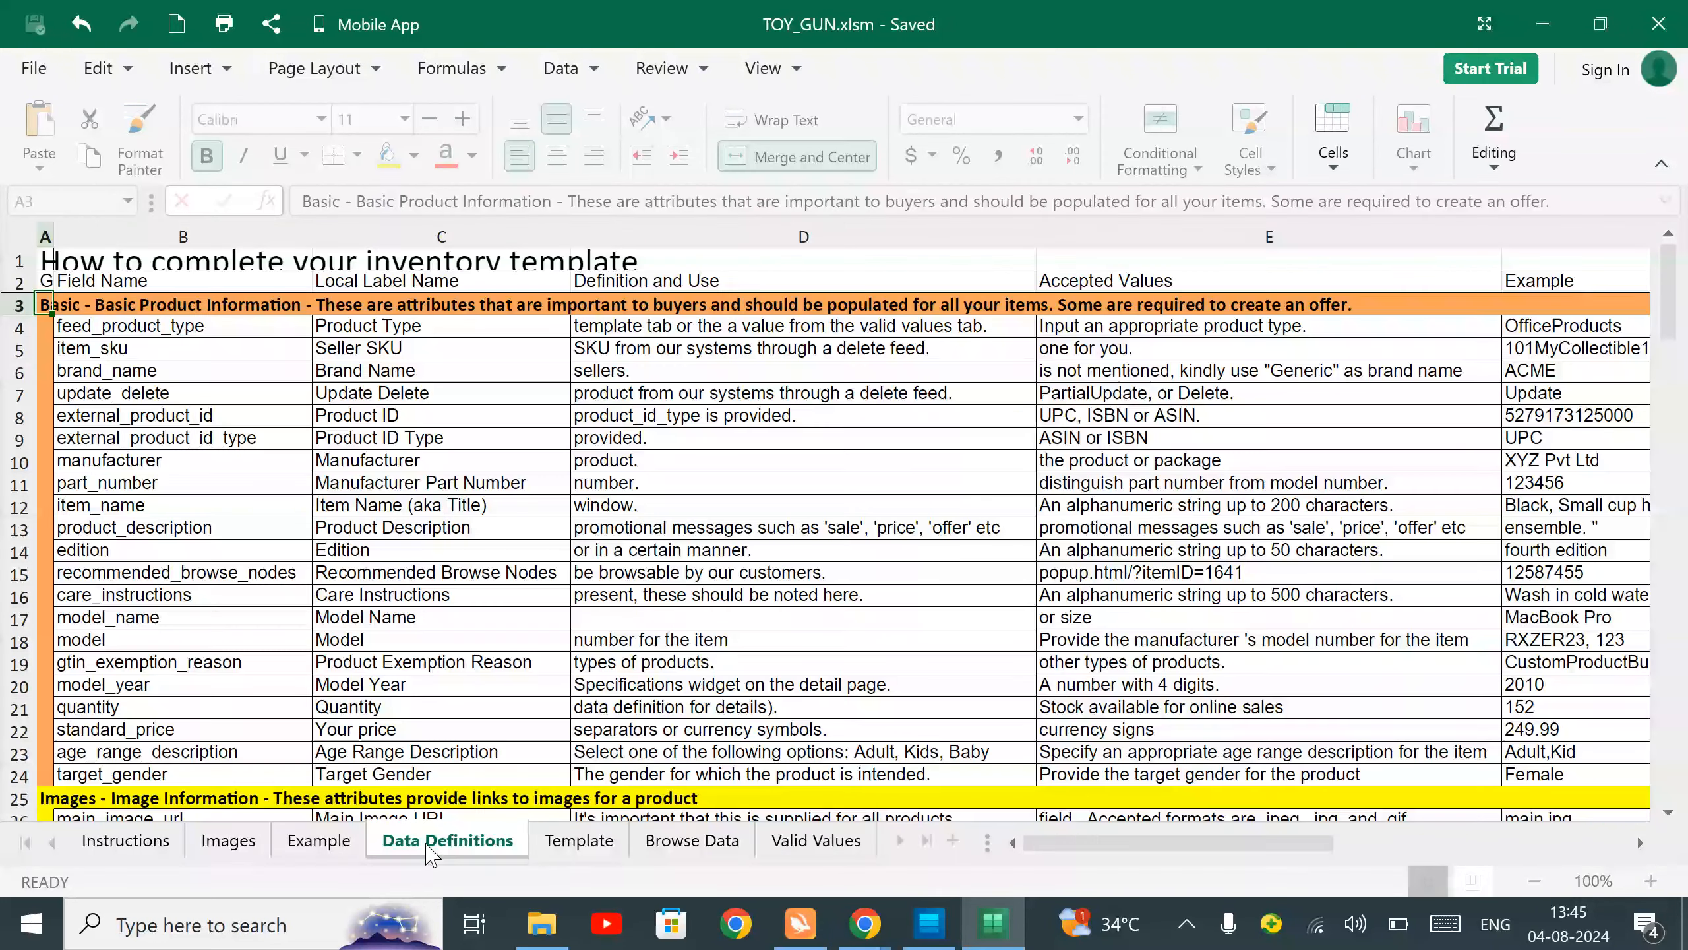
{"action": "left_click", "coordinate": [864, 923]}
{"action": "left_click", "coordinate": [798, 821]}
{"action": "left_click", "coordinate": [123, 82]}
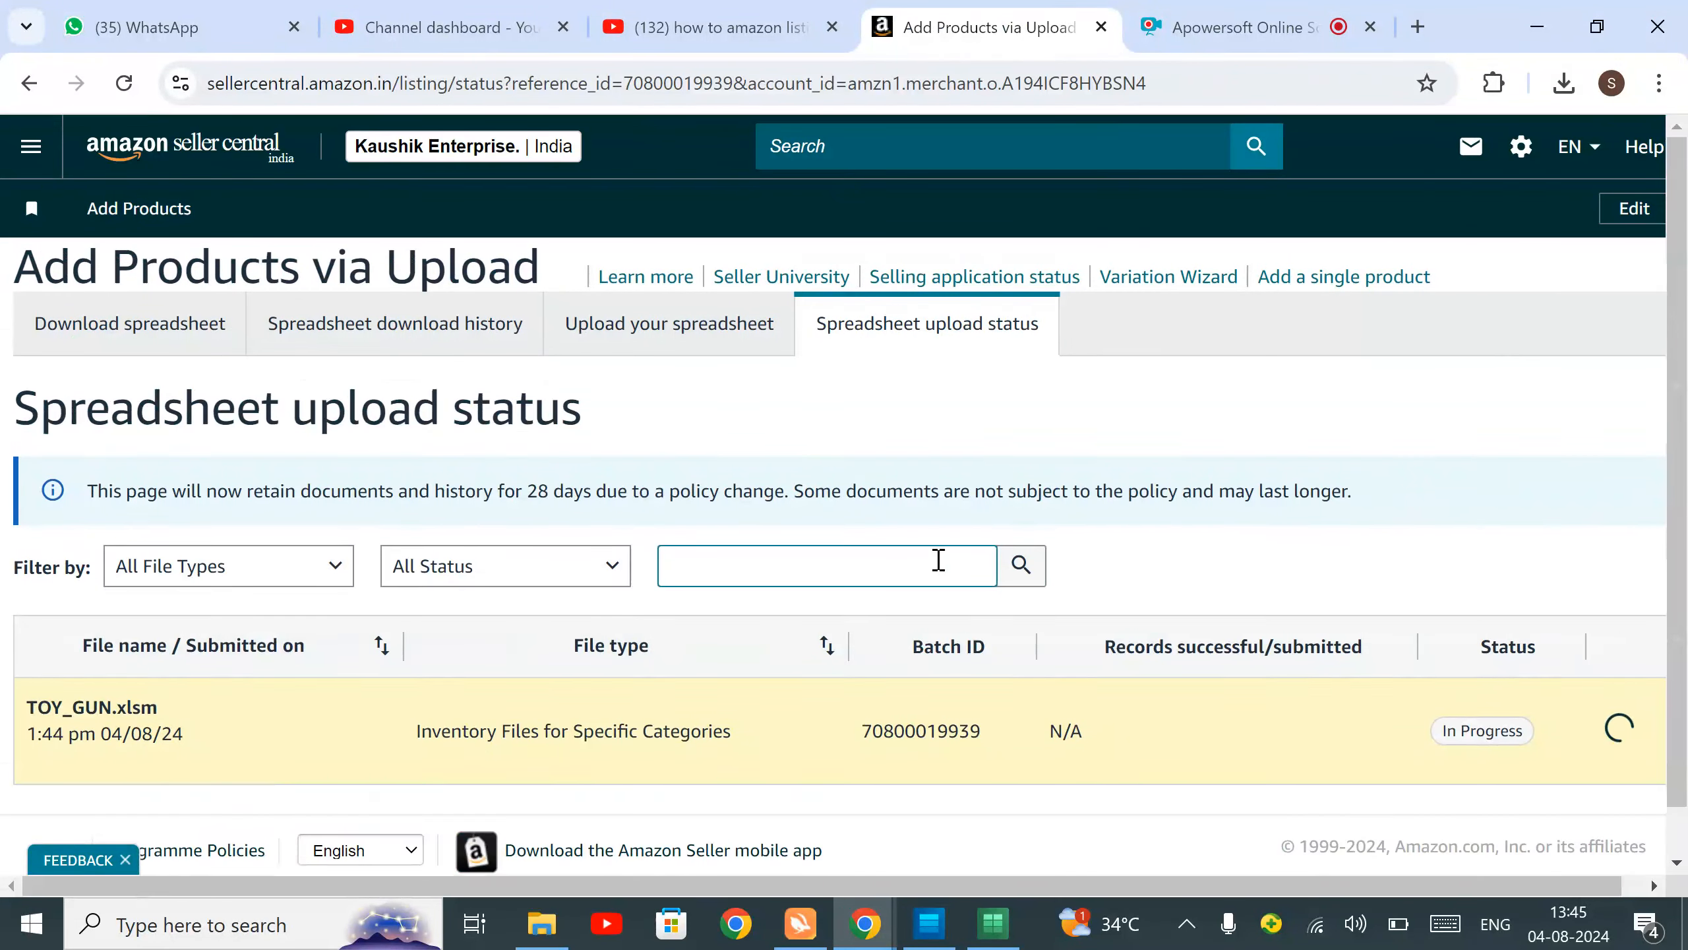
{"action": "scroll", "coordinate": [986, 655], "scroll_direction": "down", "scroll_amount": 1}
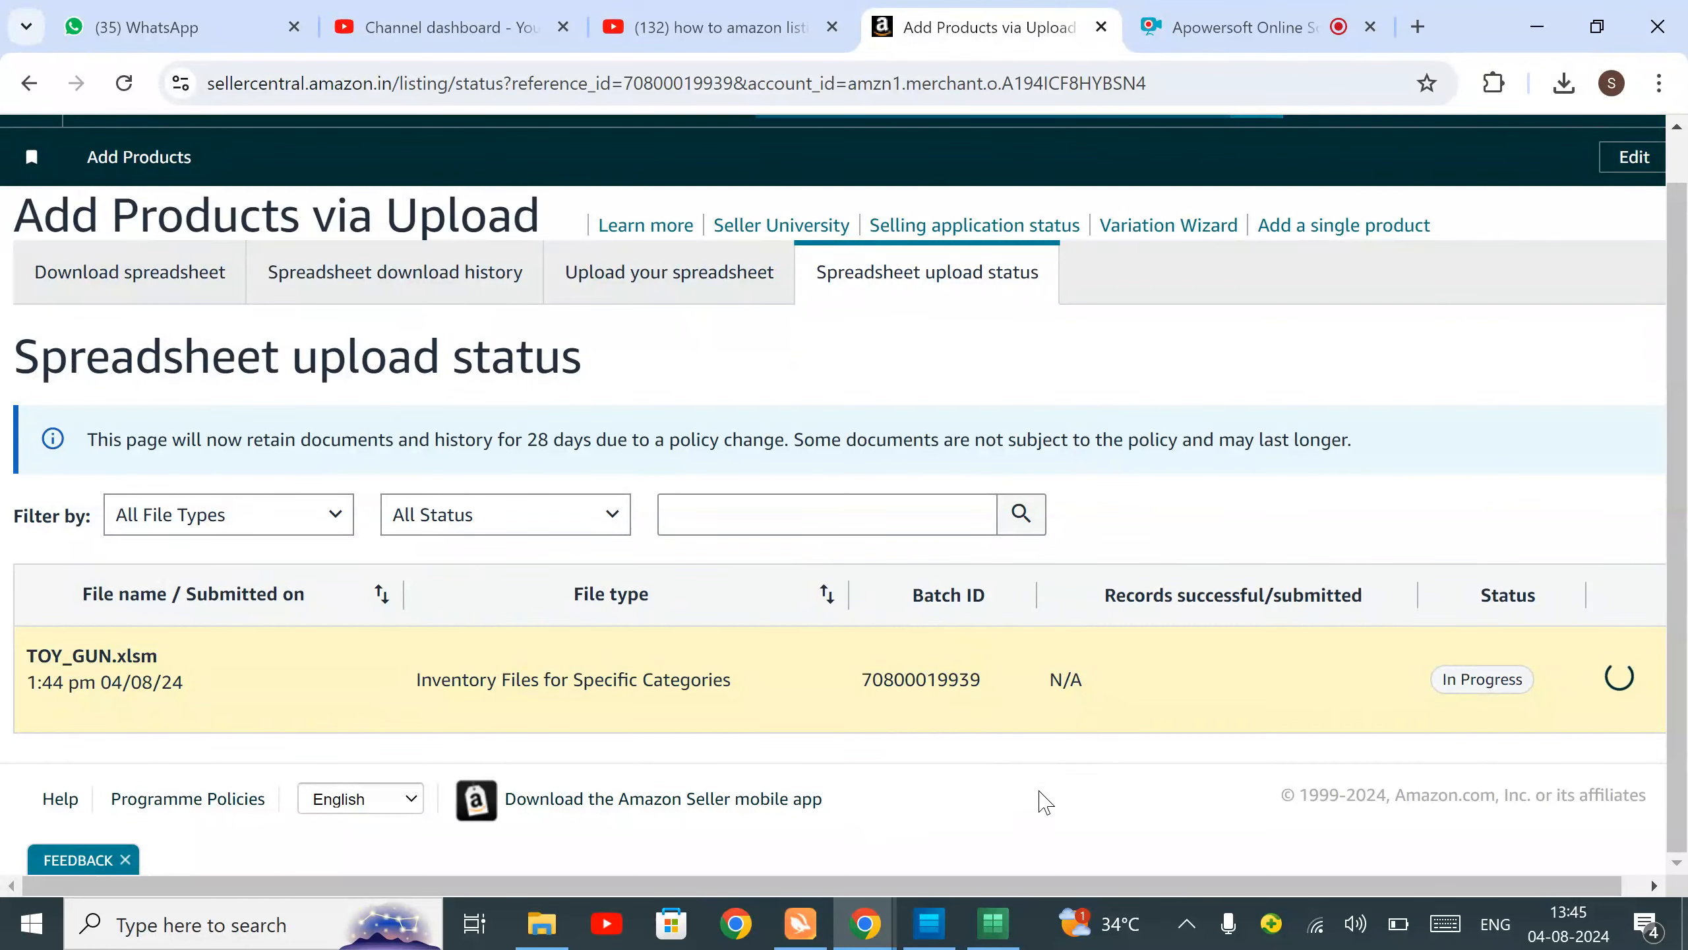
Switch to the TOY_GUN spreadsheet, reopen its Template sheet, and go back to Seller Central in Chrome.
{"action": "left_click", "coordinate": [993, 925]}
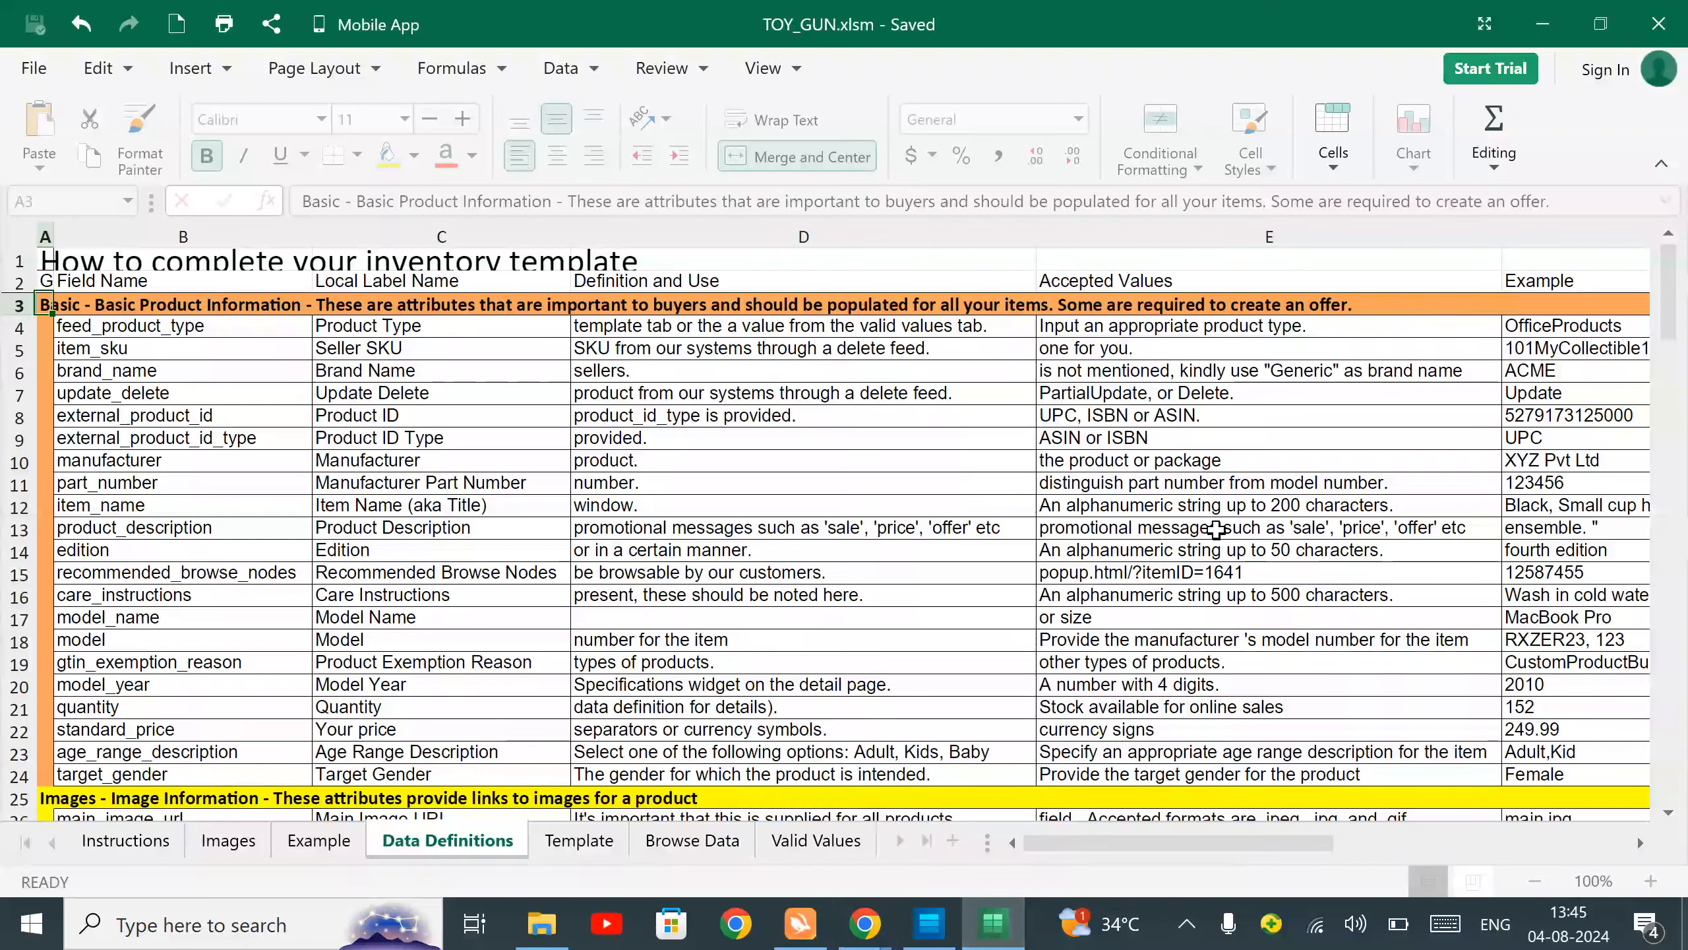
{"action": "left_click", "coordinate": [606, 851]}
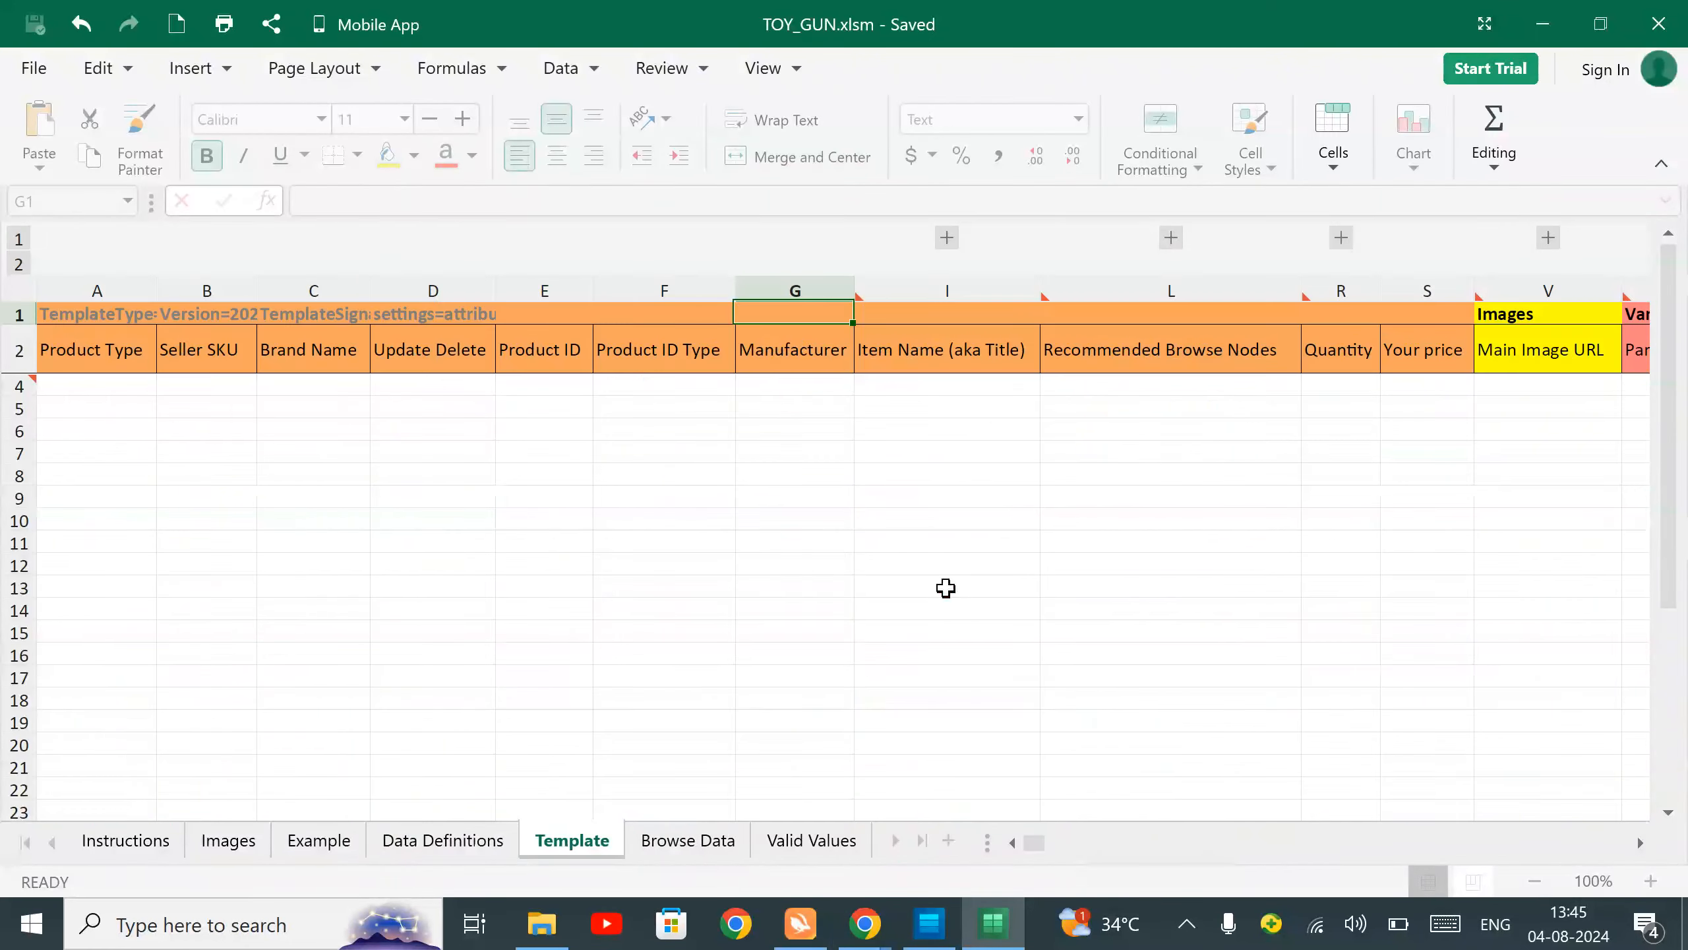
{"action": "mouse_move", "coordinate": [865, 925]}
{"action": "left_click", "coordinate": [757, 808]}
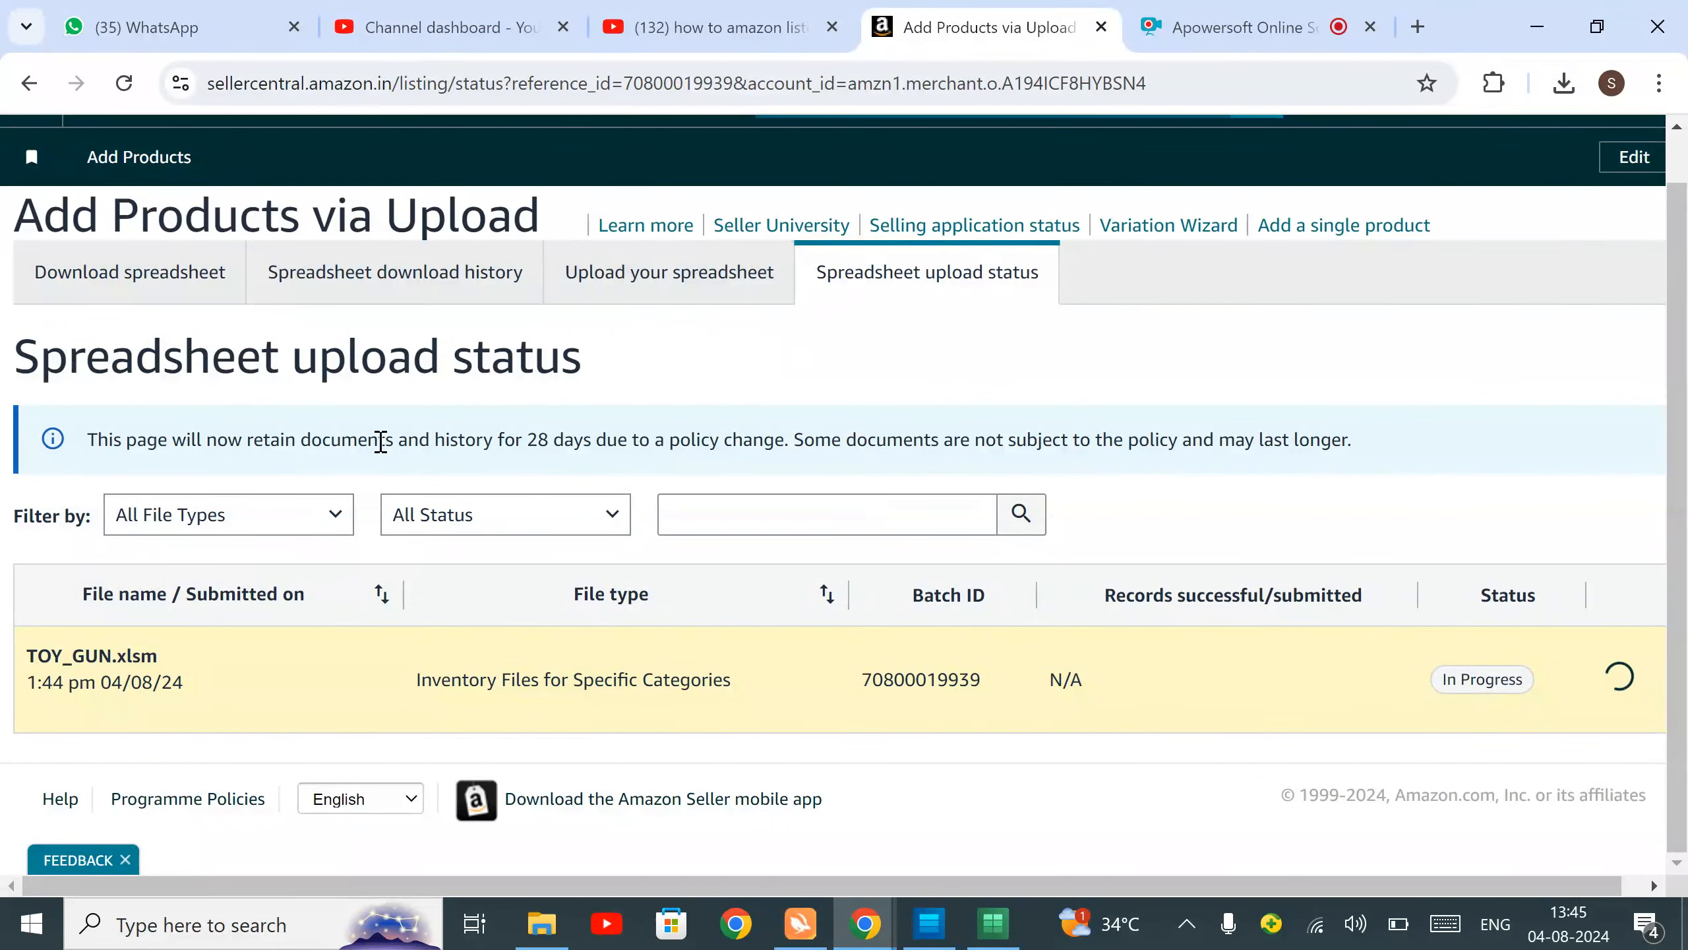
Open the Manage Inventory page in Seller Central and look through the listed products.
{"action": "scroll", "coordinate": [238, 236], "scroll_direction": "up", "scroll_amount": 1}
{"action": "left_click", "coordinate": [31, 155]}
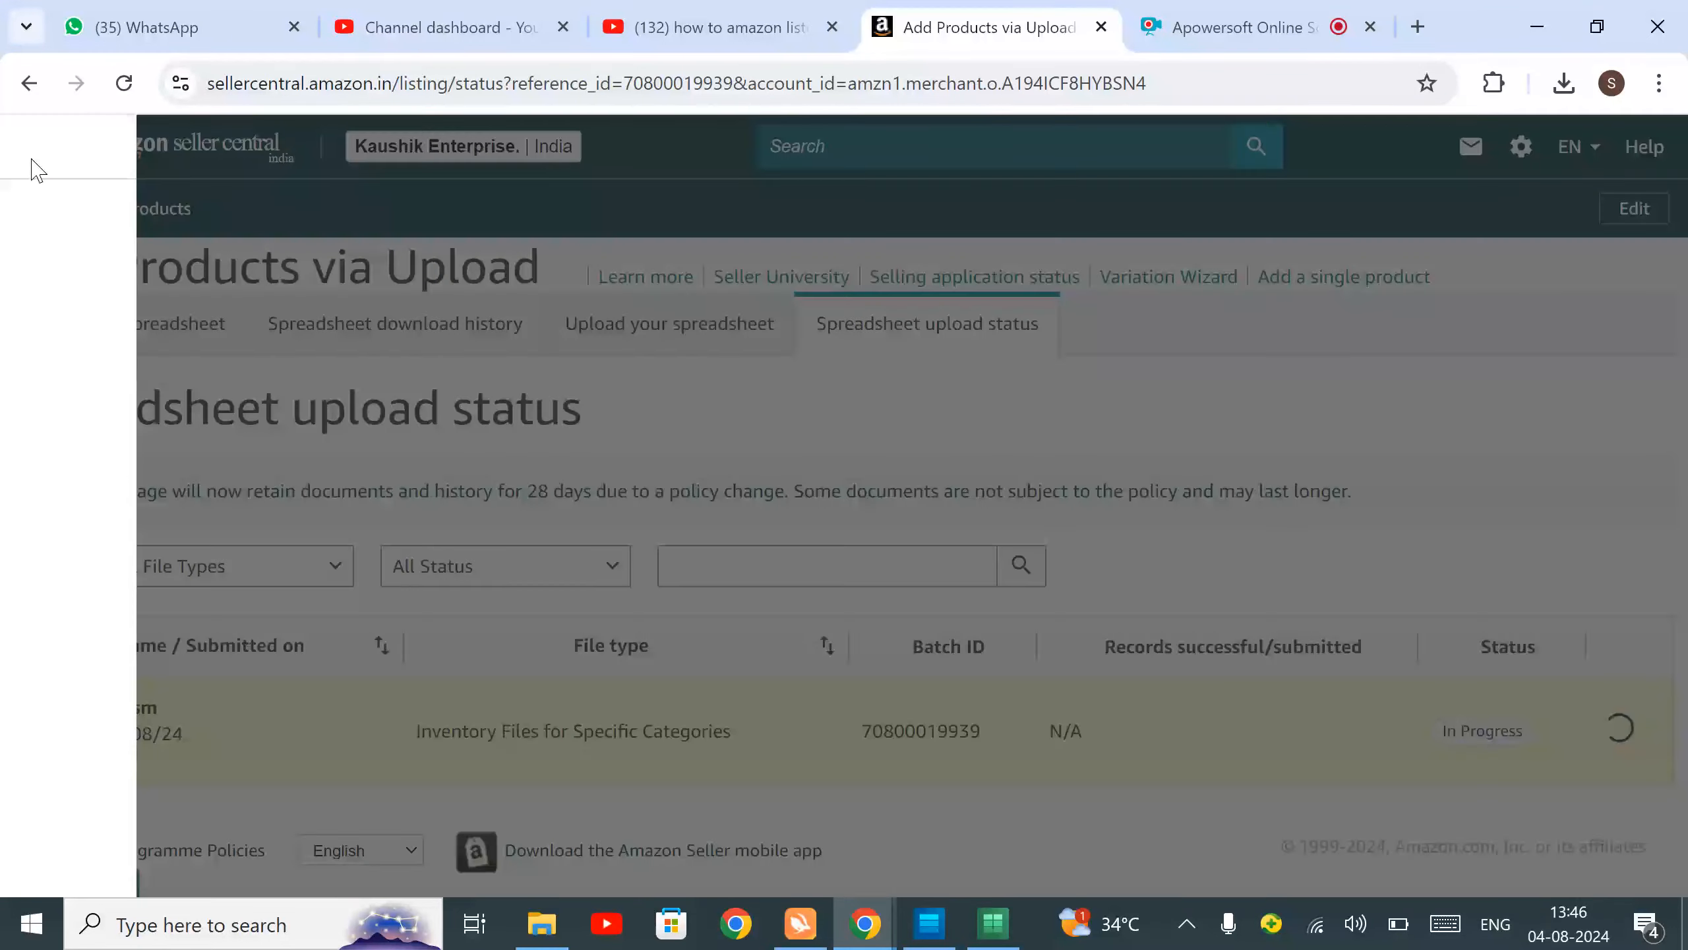
{"action": "mouse_move", "coordinate": [200, 279]}
{"action": "left_click", "coordinate": [429, 293]}
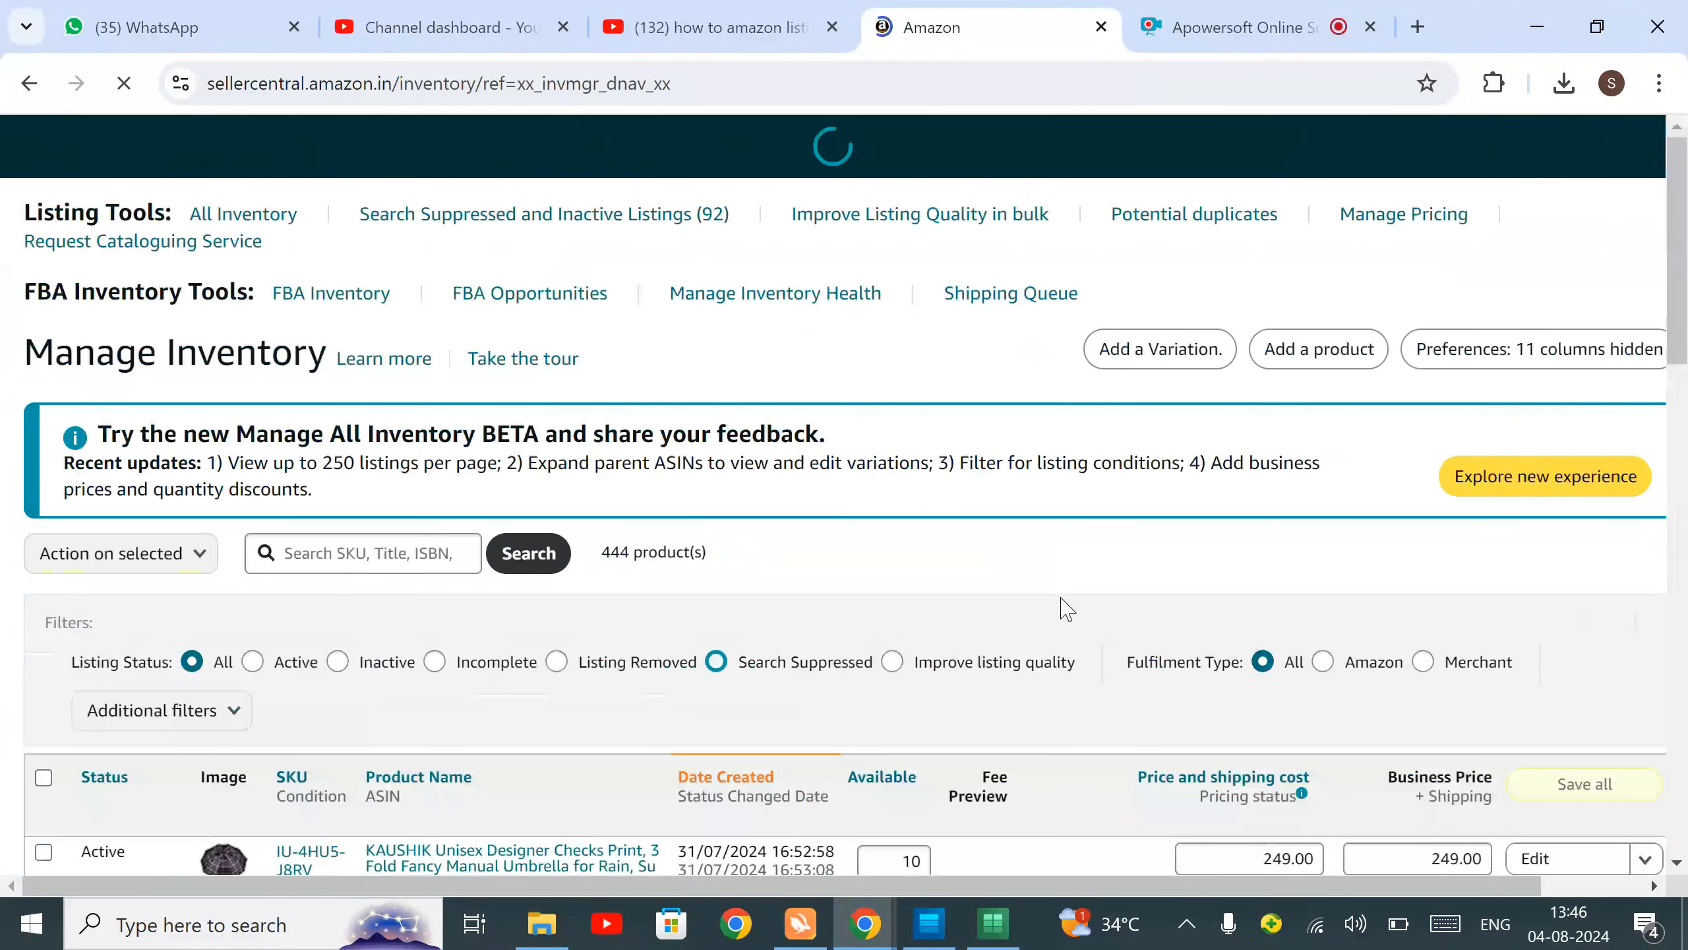
{"action": "scroll", "coordinate": [812, 514], "scroll_direction": "down", "scroll_amount": 10}
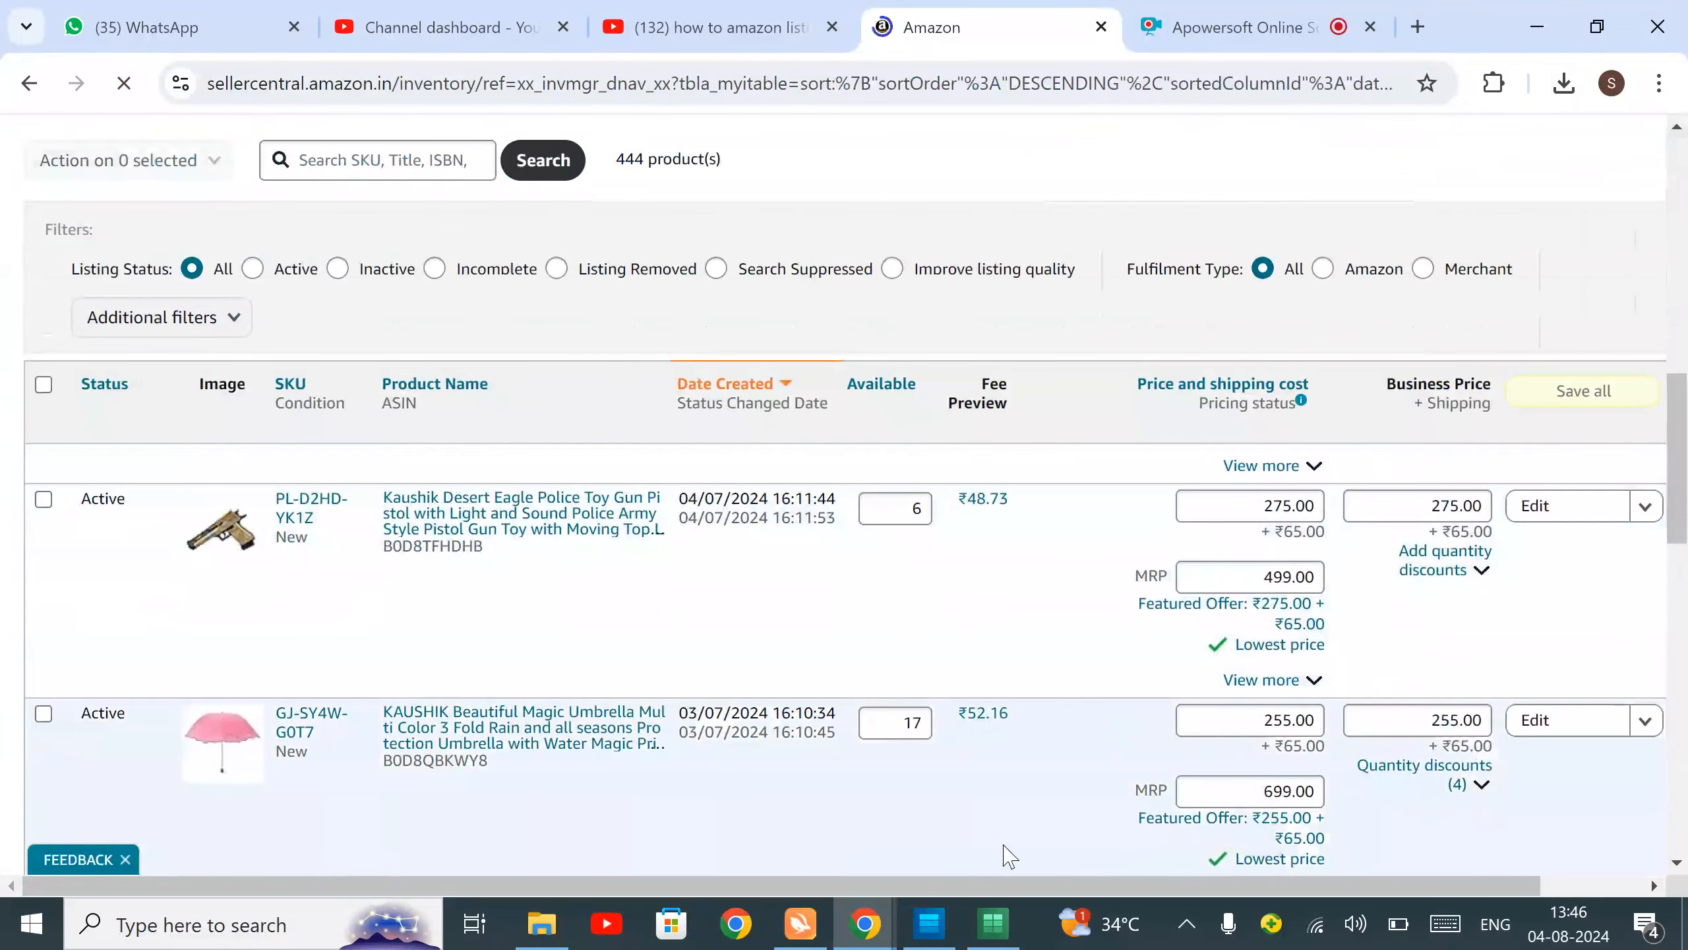
Glance at the Template sheet in the spreadsheet, return to Manage Inventory in Chrome, and check its total product count.
{"action": "left_click", "coordinate": [993, 923]}
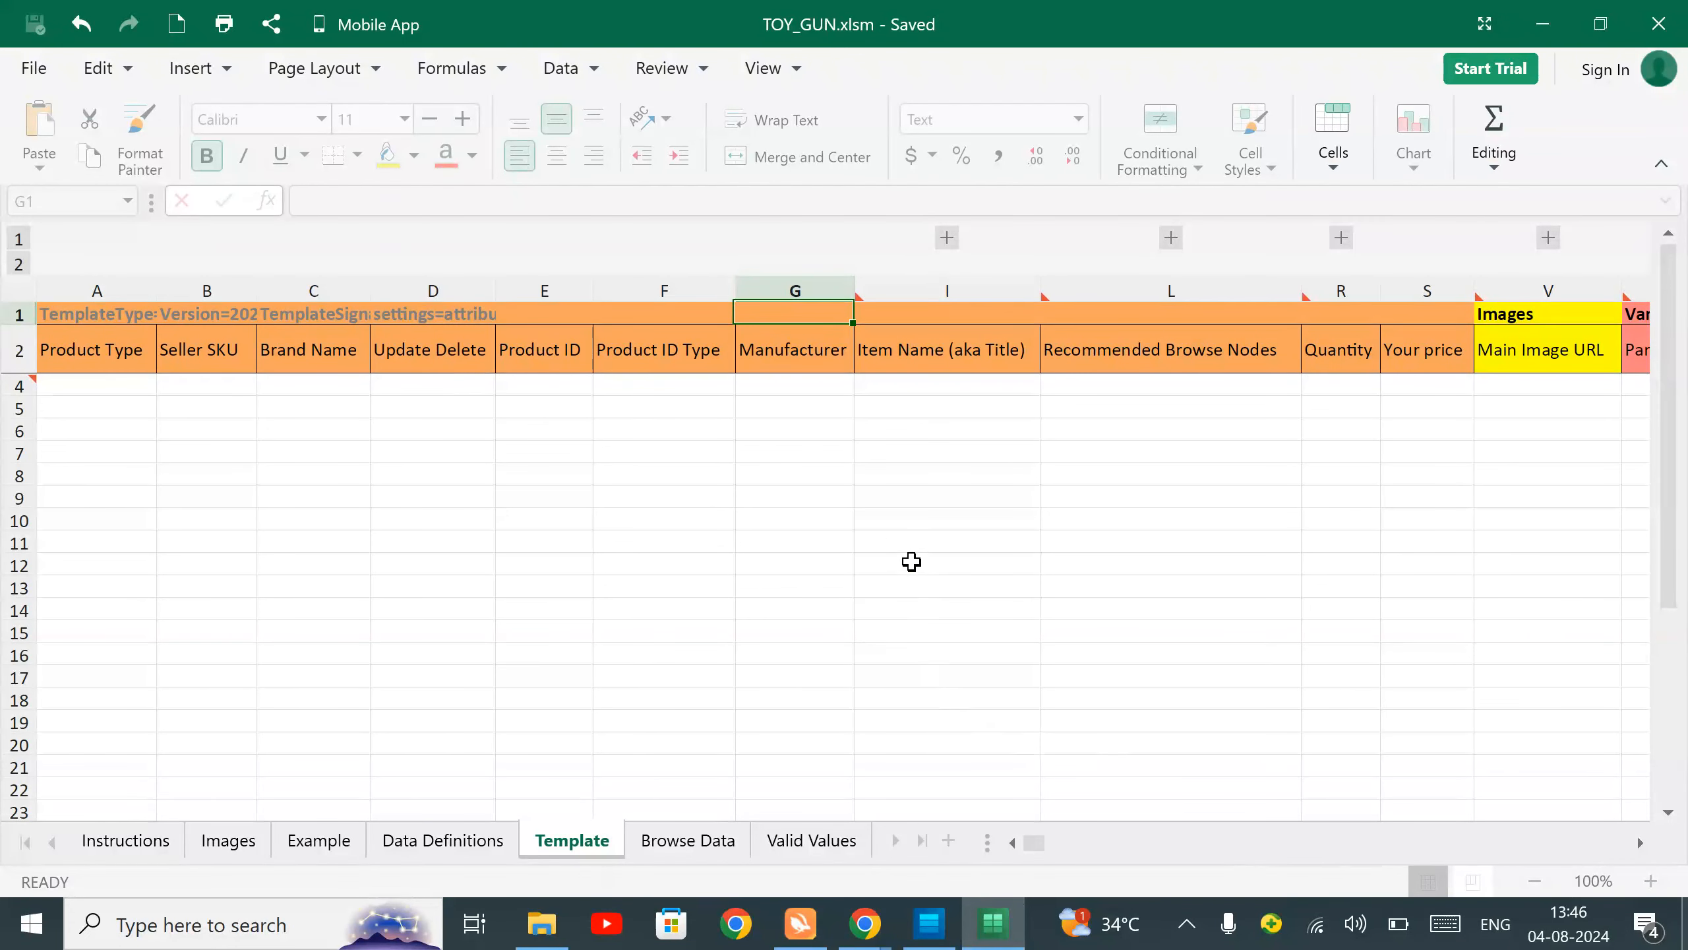
{"action": "mouse_move", "coordinate": [870, 923]}
{"action": "left_click", "coordinate": [705, 811]}
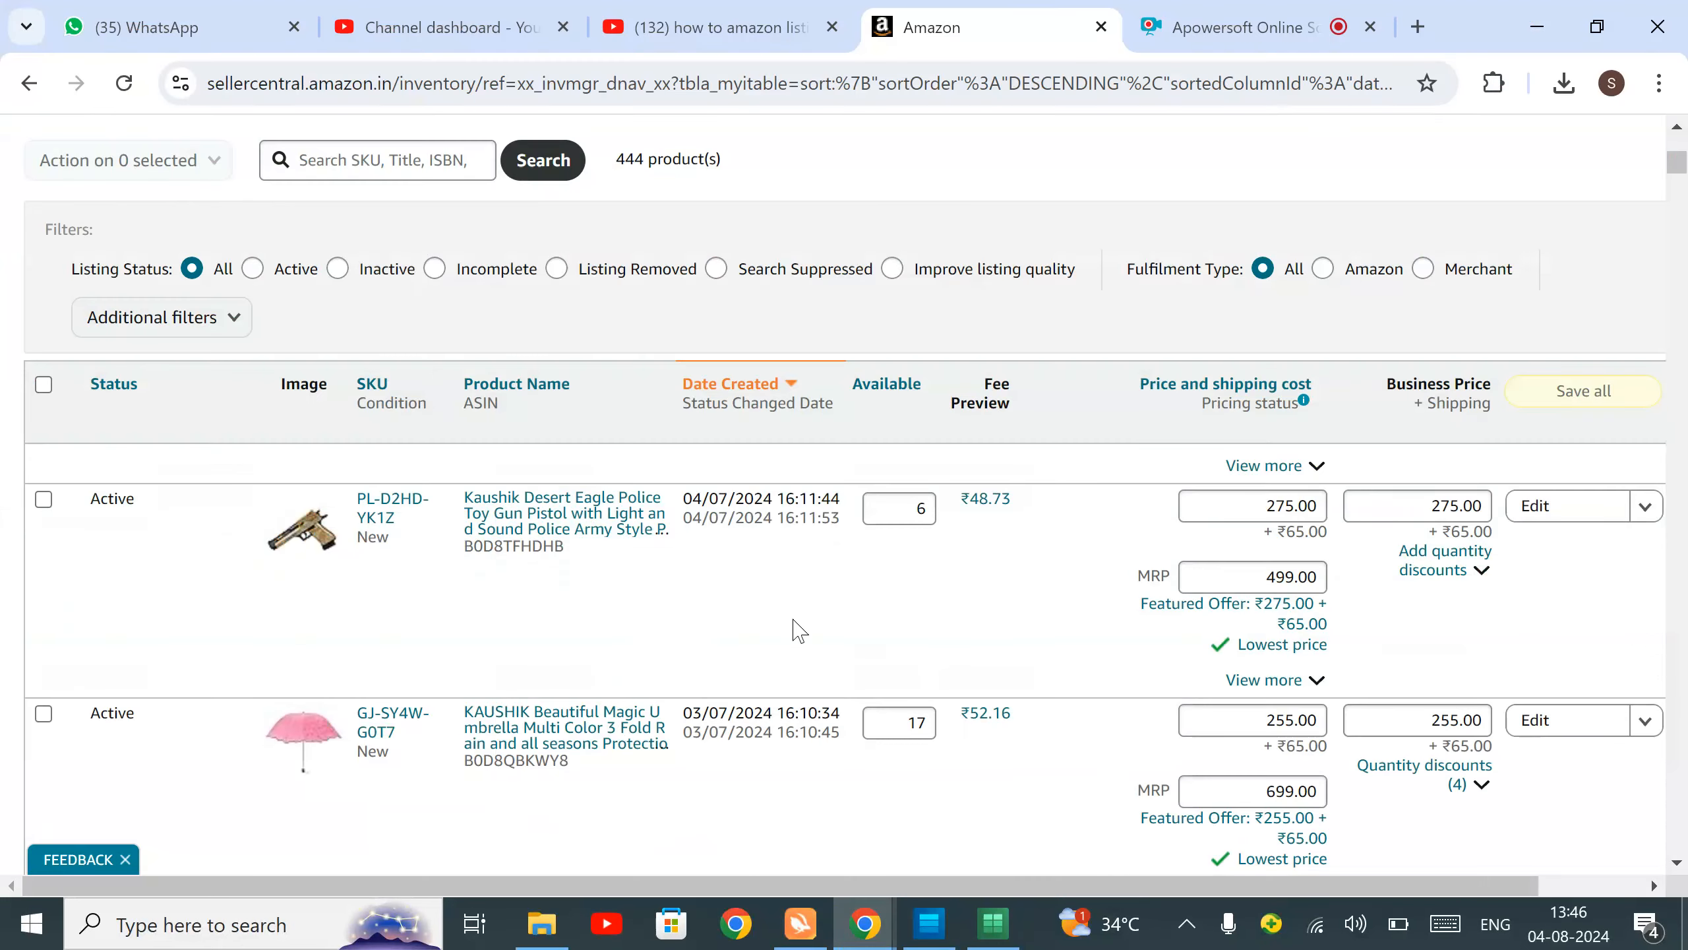
{"action": "scroll", "coordinate": [835, 551], "scroll_direction": "up", "scroll_amount": 7}
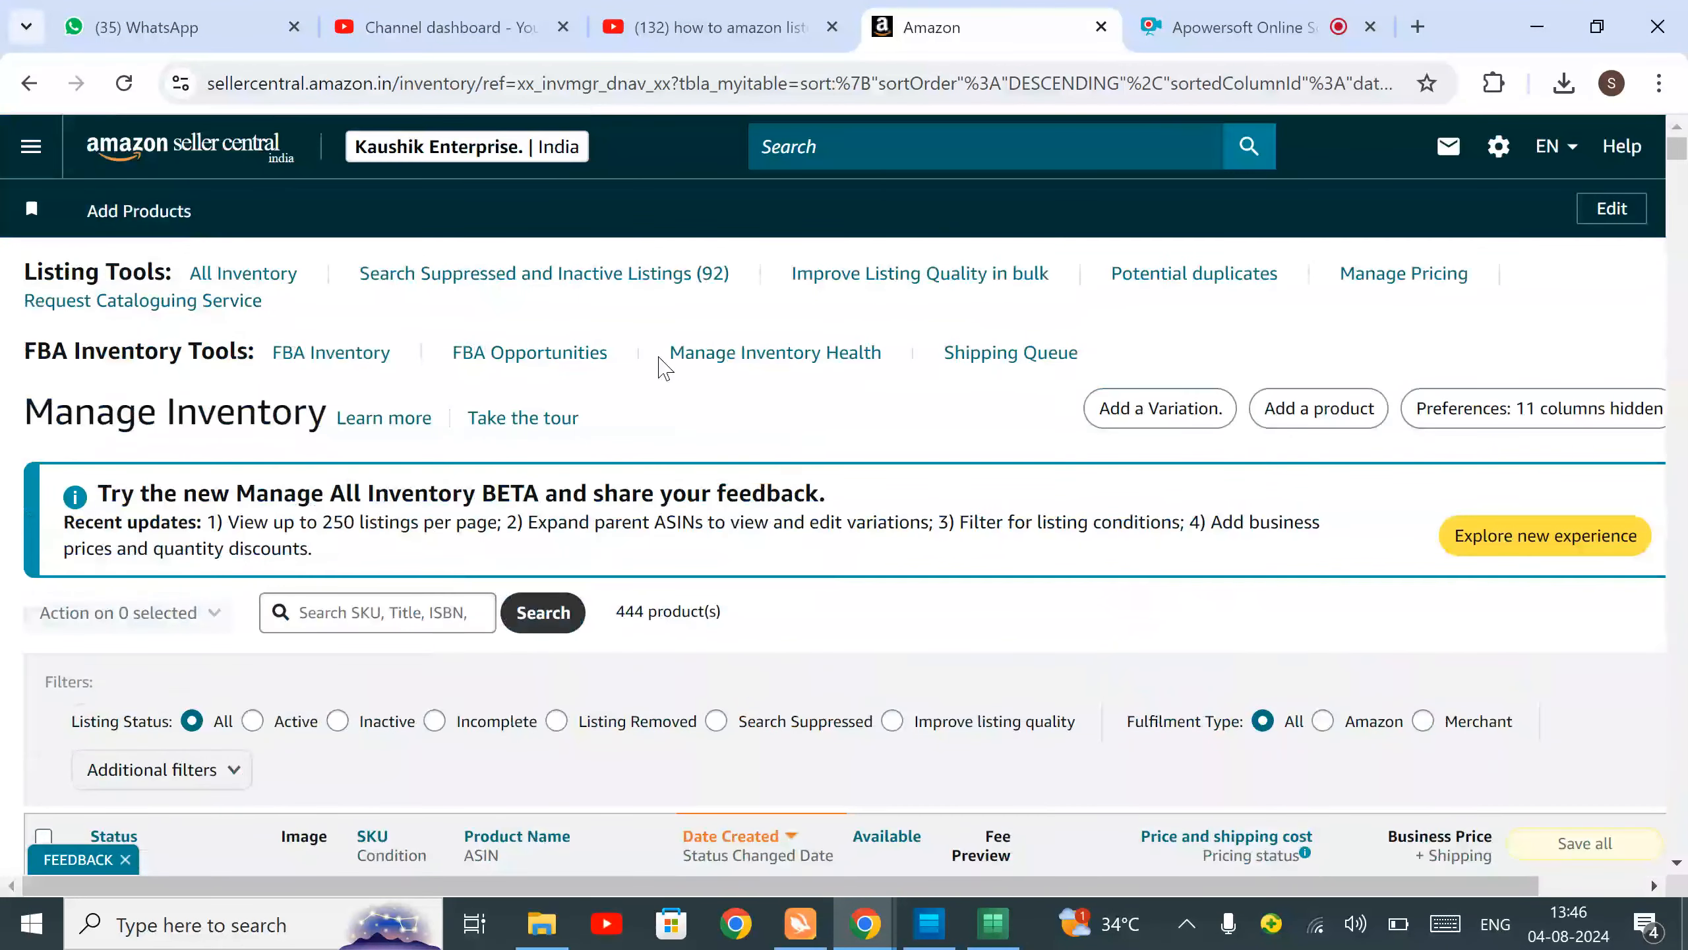
{"action": "mouse_move", "coordinate": [836, 350]}
{"action": "left_mouse_down"}
{"action": "mouse_move", "coordinate": [949, 350]}
{"action": "mouse_move", "coordinate": [840, 381]}
{"action": "mouse_move", "coordinate": [802, 425]}
{"action": "left_mouse_up"}
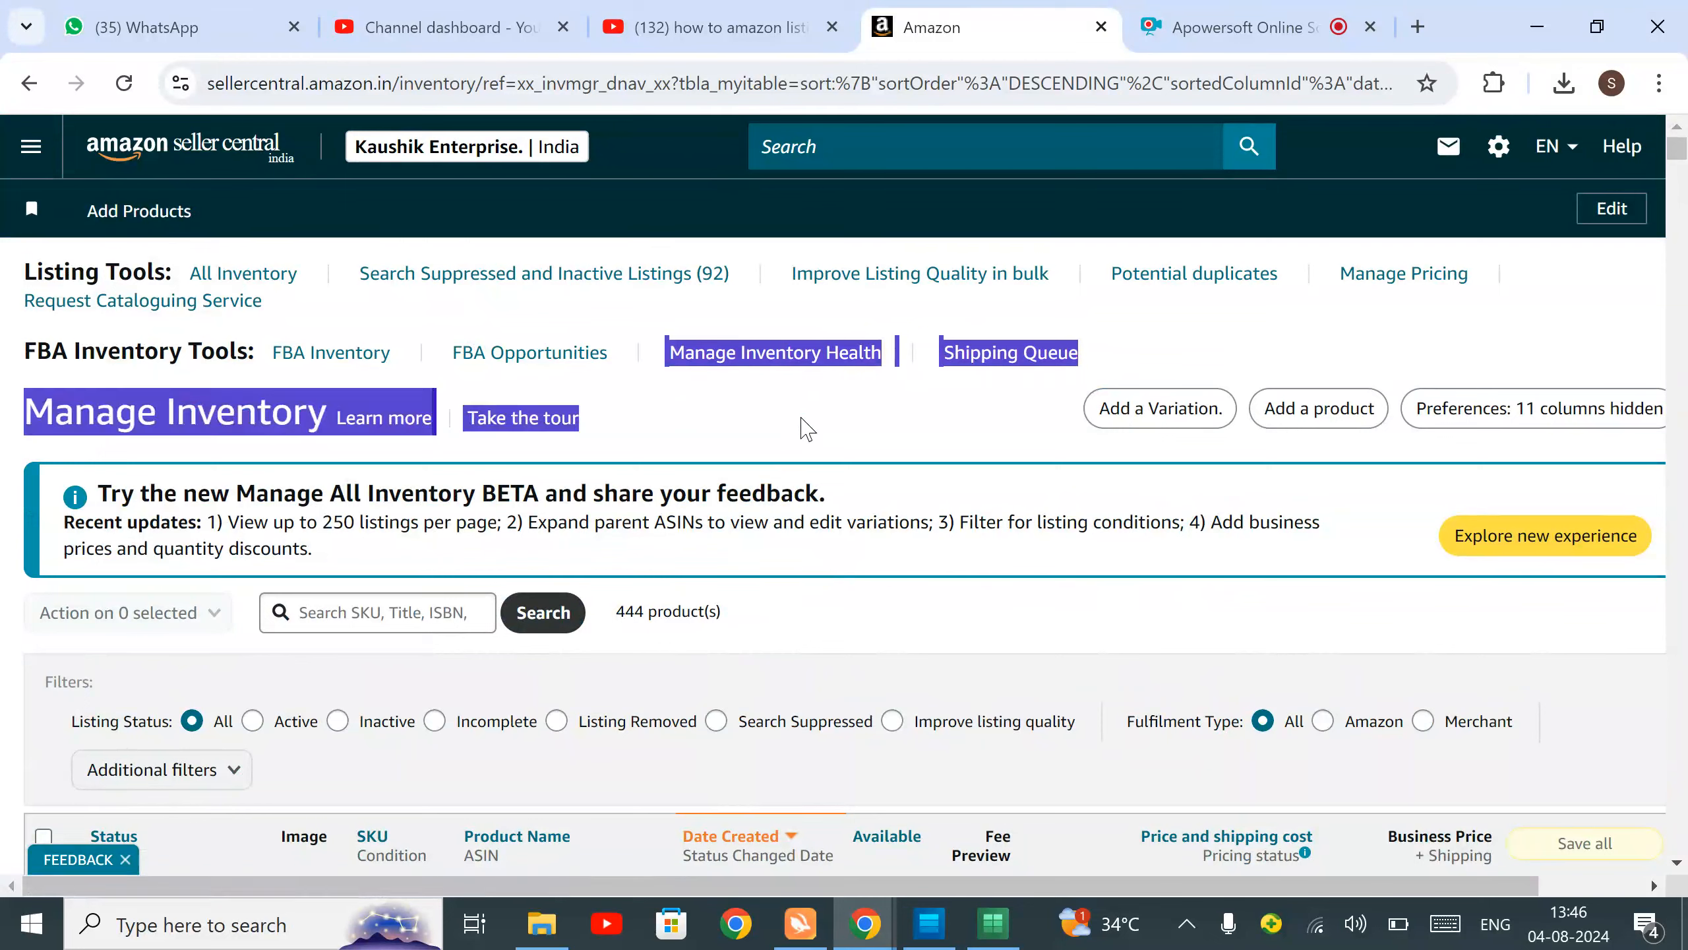
{"action": "left_click", "coordinate": [805, 425]}
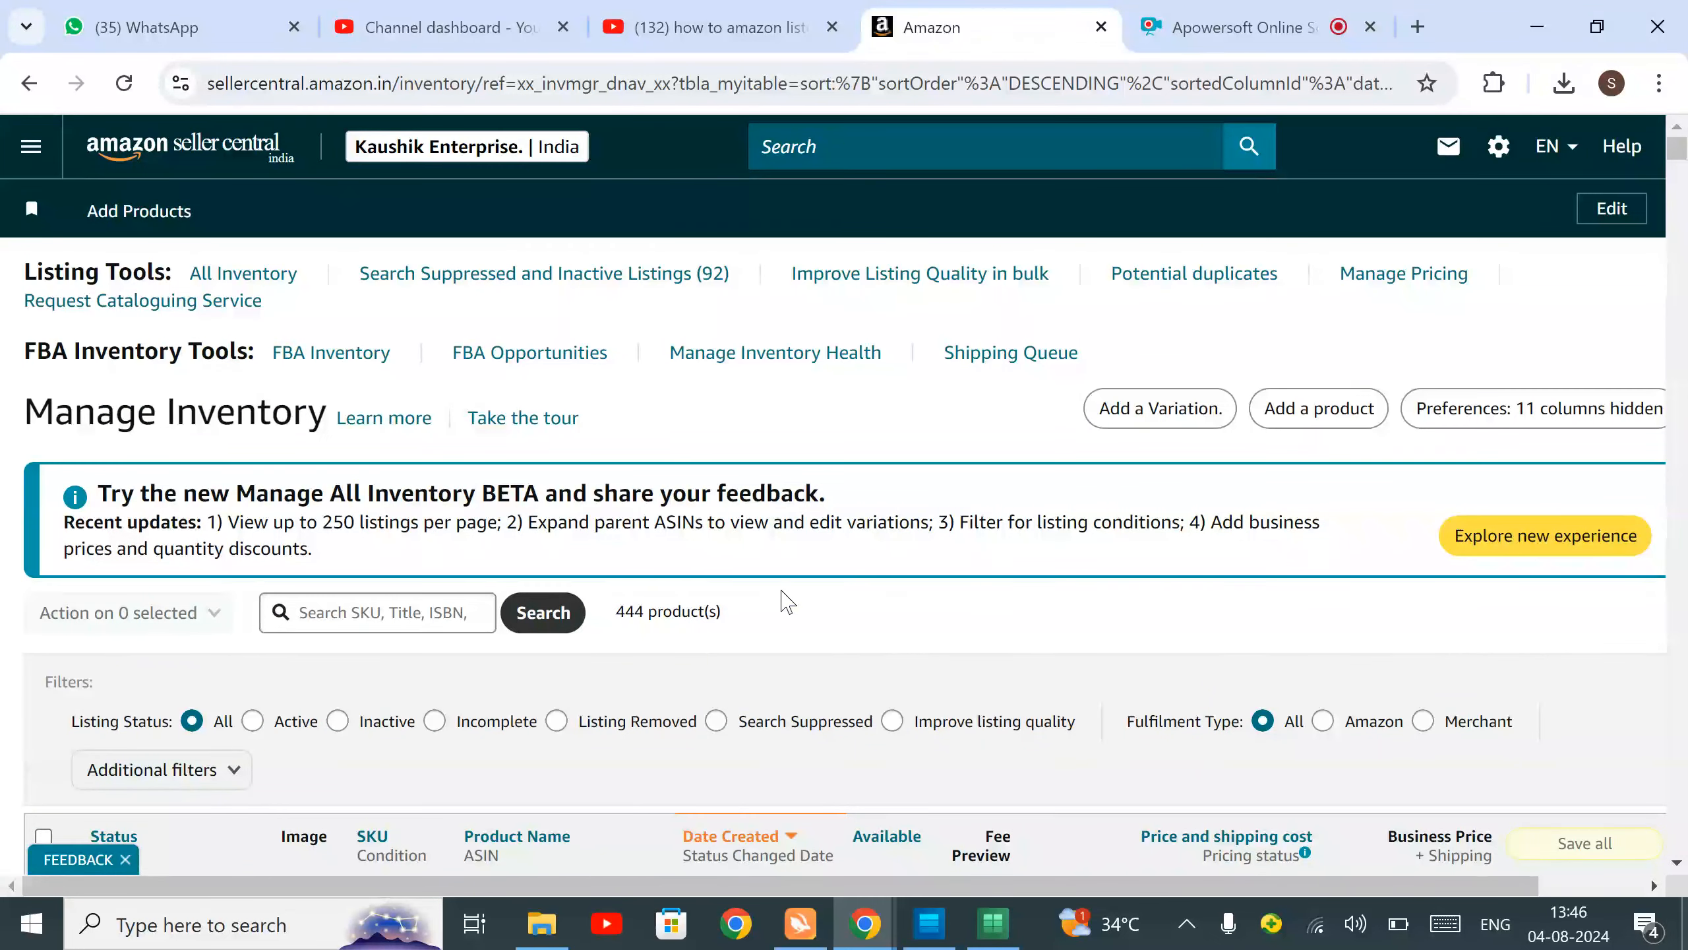
{"action": "left_click_drag", "start_coordinate": [744, 617], "coordinate": [623, 606]}
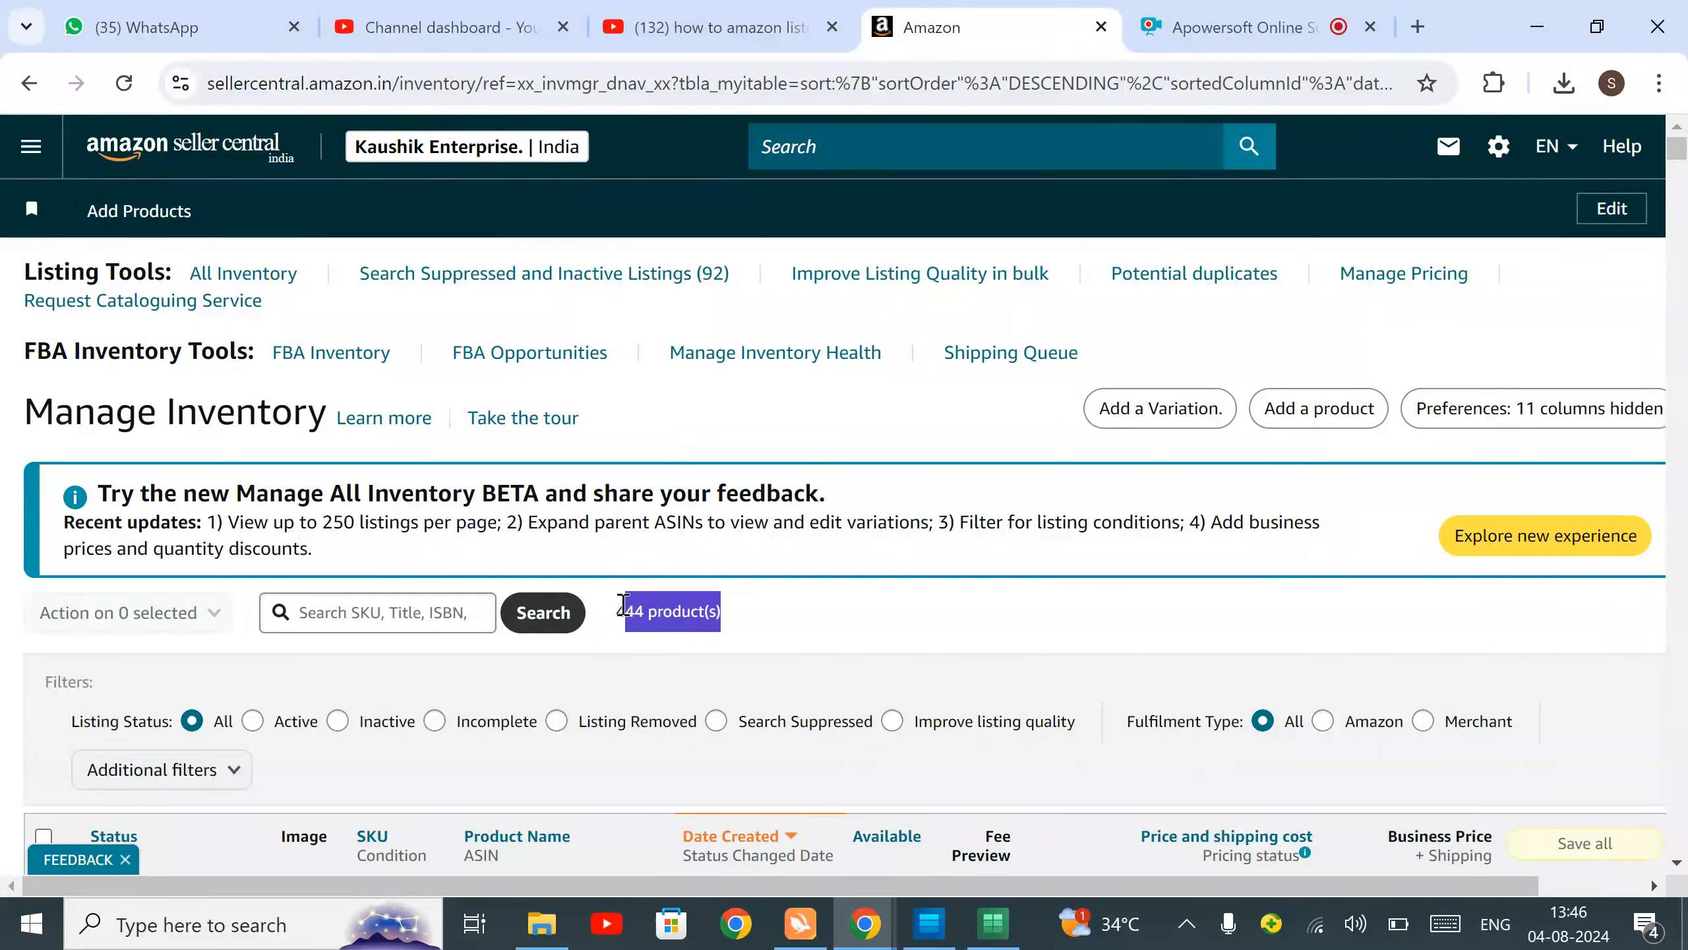